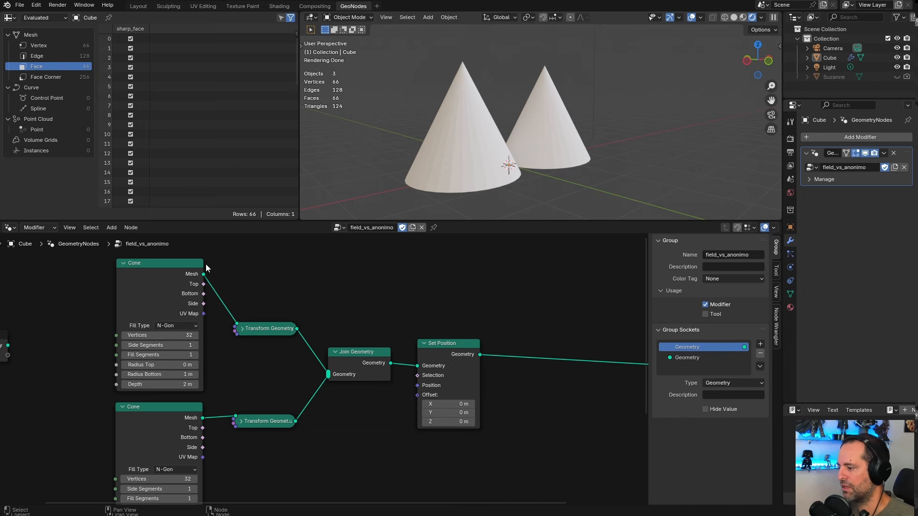
- Examine the node chain from both cones through Join Geometry to Set Position, together with the two cones in the viewport
{"action": "middle_click_drag", "start_coordinate": [344, 327], "coordinate": [280, 296]}
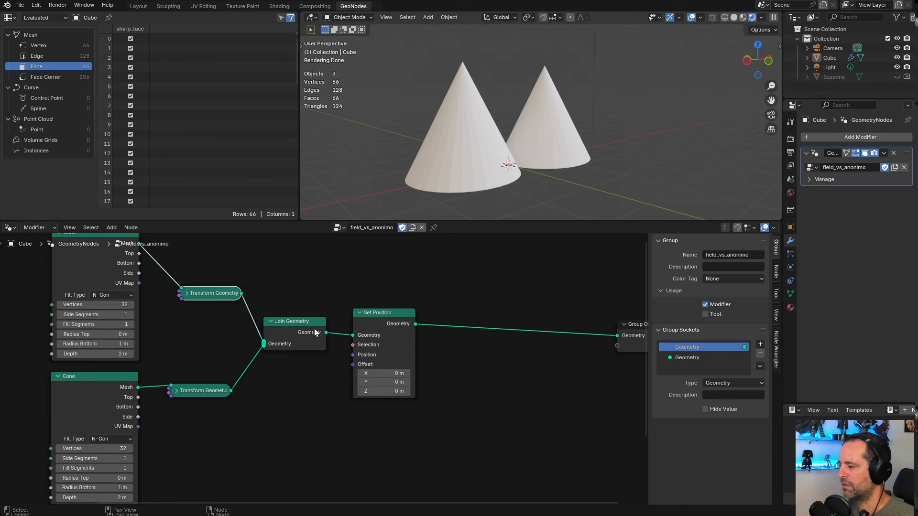
{"action": "left_click_drag", "start_coordinate": [314, 329], "coordinate": [316, 328]}
{"action": "left_click_drag", "start_coordinate": [402, 320], "coordinate": [409, 319]}
{"action": "middle_click_drag", "start_coordinate": [241, 286], "coordinate": [273, 293]}
{"action": "middle_click_drag", "start_coordinate": [483, 125], "coordinate": [439, 206]}
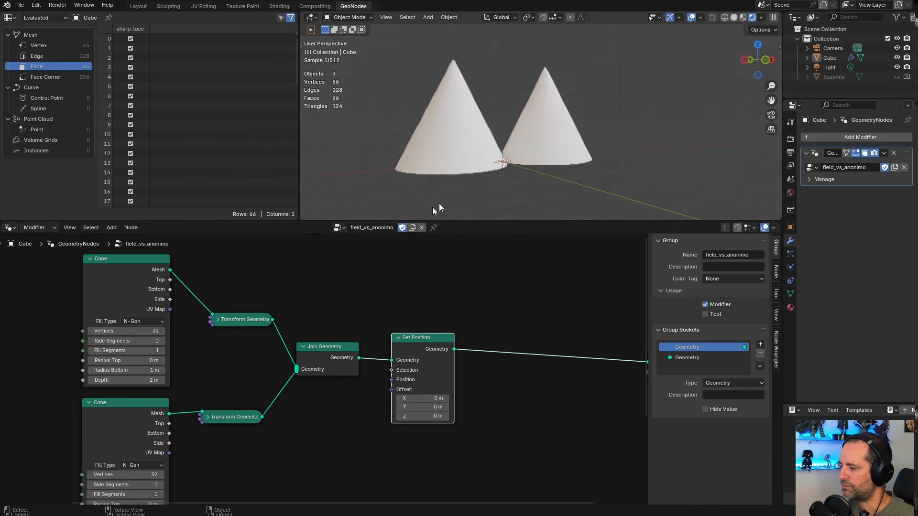
{"action": "left_click_drag", "start_coordinate": [235, 321], "coordinate": [229, 325]}
{"action": "mouse_move", "coordinate": [487, 137]}
{"action": "middle_mouse_down"}
{"action": "mouse_move", "coordinate": [461, 163]}
{"action": "mouse_move", "coordinate": [472, 142]}
{"action": "middle_mouse_up"}
{"action": "left_click_drag", "start_coordinate": [319, 351], "coordinate": [334, 356]}
{"action": "middle_click_drag", "start_coordinate": [372, 324], "coordinate": [340, 316]}
{"action": "left_click_drag", "start_coordinate": [404, 339], "coordinate": [410, 338]}
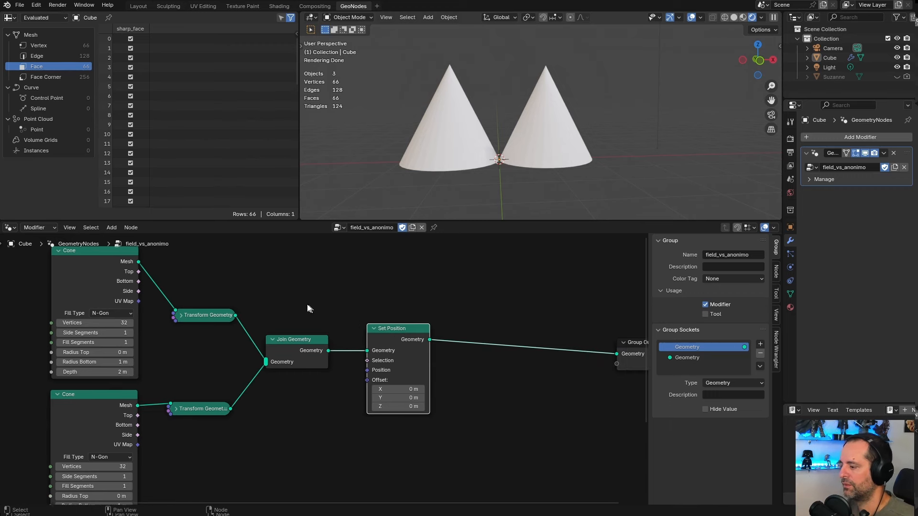
- Preview the Join Geometry output with a Viewer node, inspect its edge, face corner and vertex data, and remove the Viewer
{"action": "left_click", "coordinate": [309, 343], "text": "ctrl+shift"}
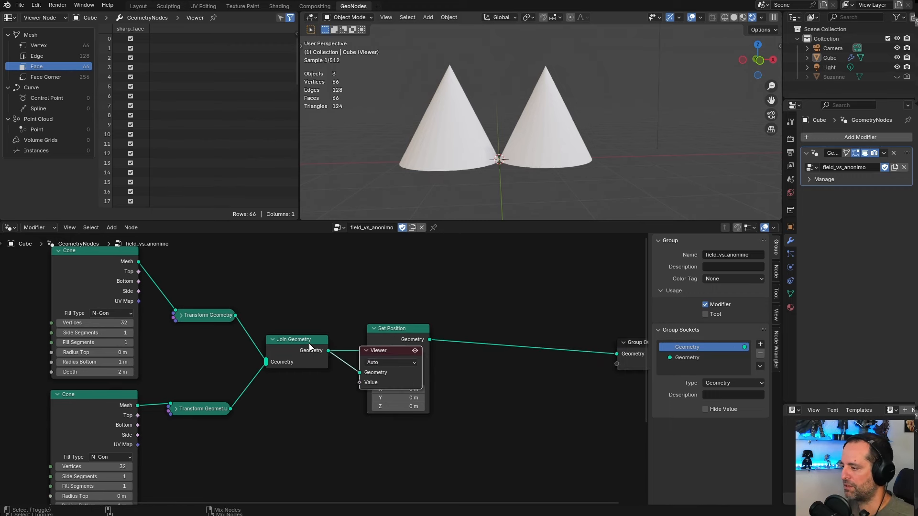
{"action": "left_click", "coordinate": [55, 44]}
{"action": "left_click", "coordinate": [67, 57]}
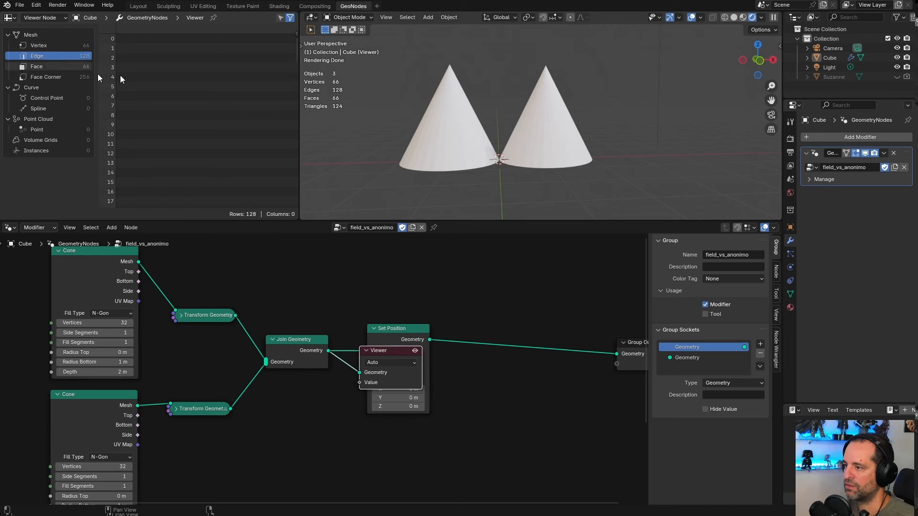
{"action": "left_click", "coordinate": [68, 44]}
{"action": "left_click", "coordinate": [52, 77]}
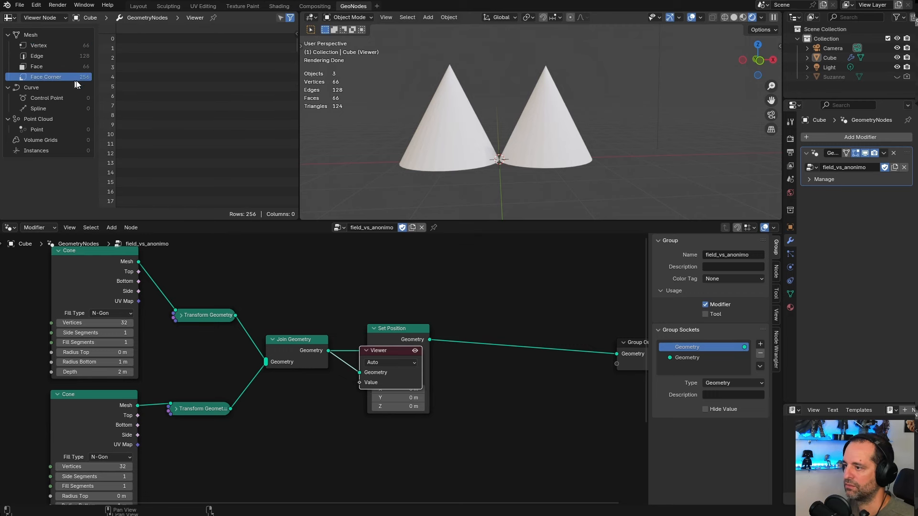
{"action": "left_click", "coordinate": [57, 47]}
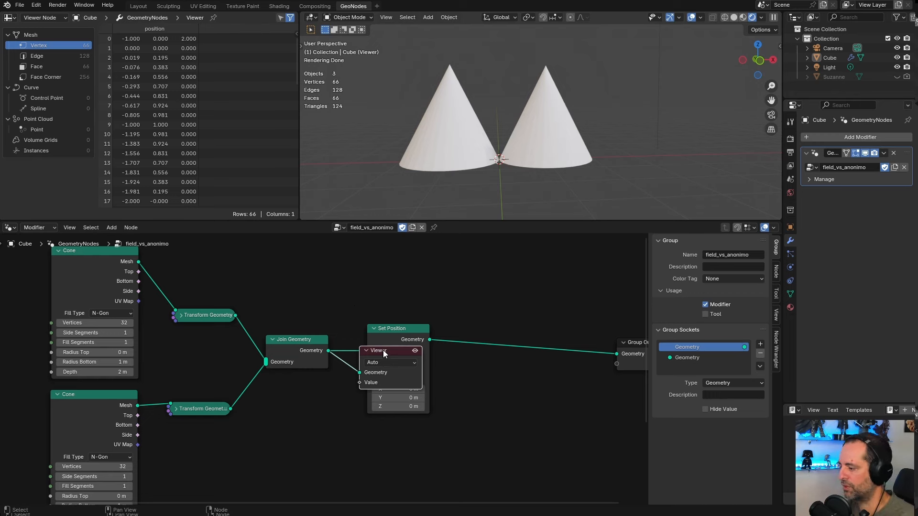
{"action": "key", "text": "x"}
- Try driving Set Position's Selection with the first cone's Top output at a Z offset of -0.4 m, and cut the link
{"action": "left_click_drag", "start_coordinate": [388, 337], "coordinate": [410, 338]}
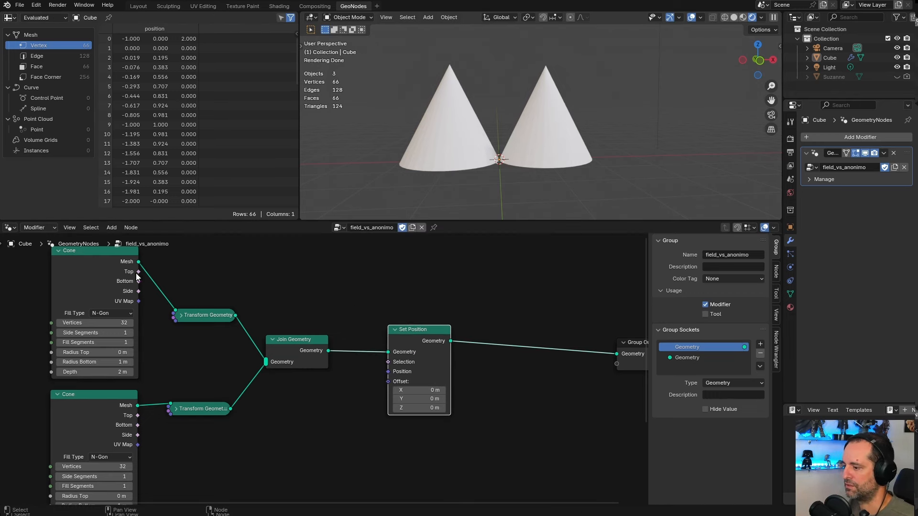
{"action": "left_click_drag", "start_coordinate": [138, 271], "coordinate": [388, 364]}
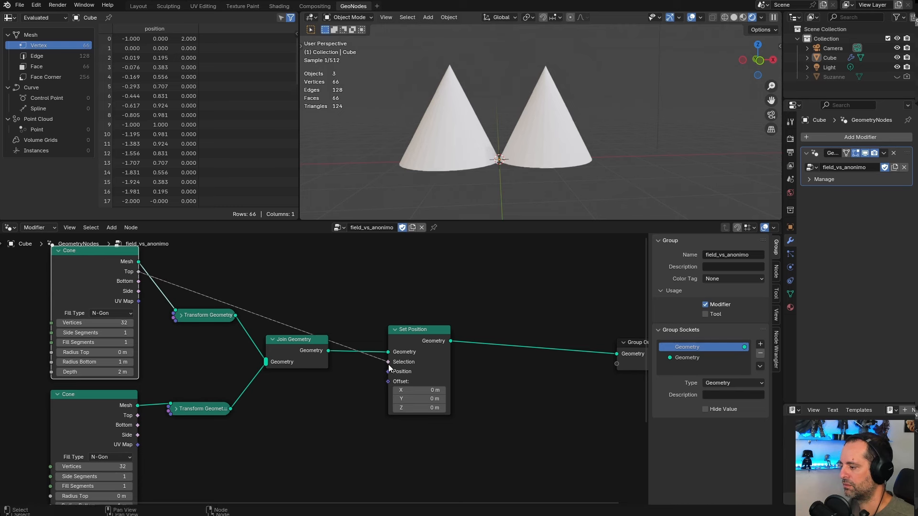
{"action": "left_click_drag", "start_coordinate": [416, 407], "coordinate": [387, 407]}
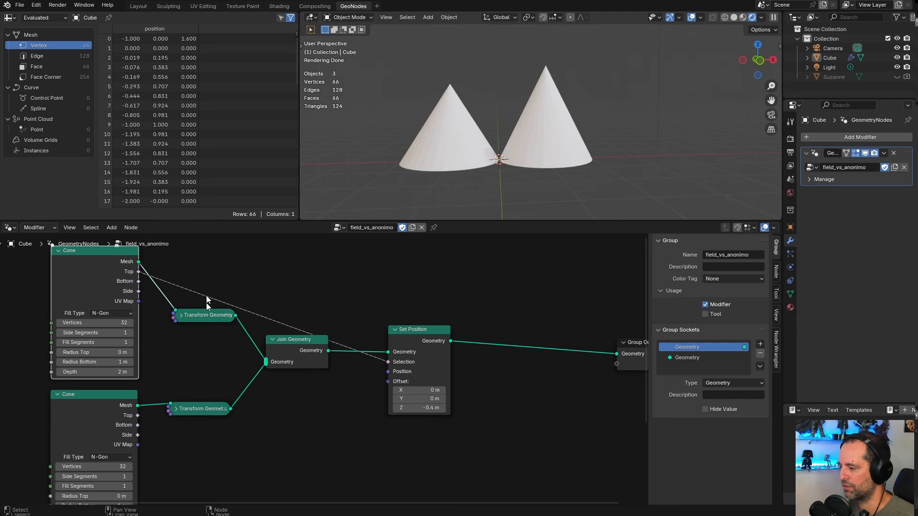
{"action": "right_click_drag", "start_coordinate": [201, 302], "coordinate": [211, 295], "text": "ctrl"}
- Examine the Normal, Separate XYZ and Greater Than nodes below the second cone, including the Z link into the comparison value
{"action": "middle_click_drag", "start_coordinate": [272, 420], "coordinate": [283, 350]}
{"action": "scroll", "coordinate": [283, 352], "scroll_direction": "down", "scroll_amount": 3}
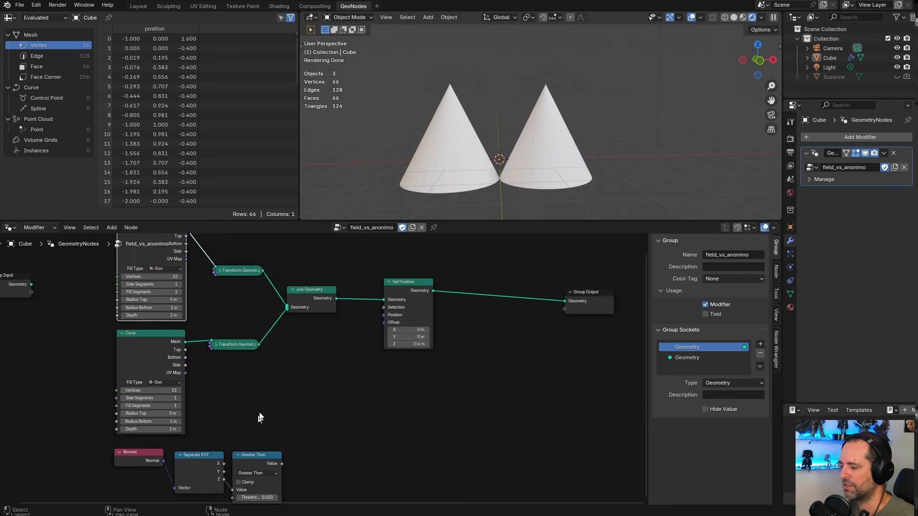
{"action": "middle_click_drag", "start_coordinate": [250, 440], "coordinate": [243, 384]}
{"action": "scroll", "coordinate": [243, 384], "scroll_direction": "up", "scroll_amount": 3}
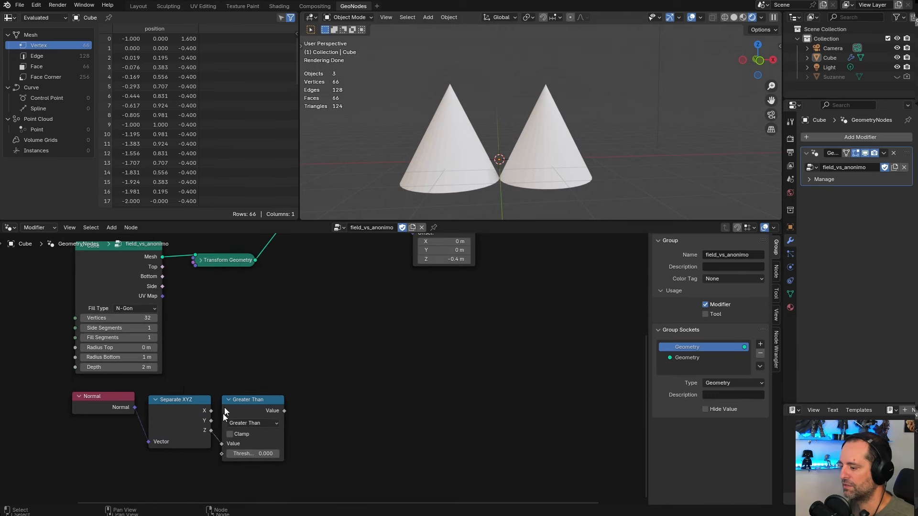
{"action": "middle_click_drag", "start_coordinate": [229, 351], "coordinate": [201, 368]}
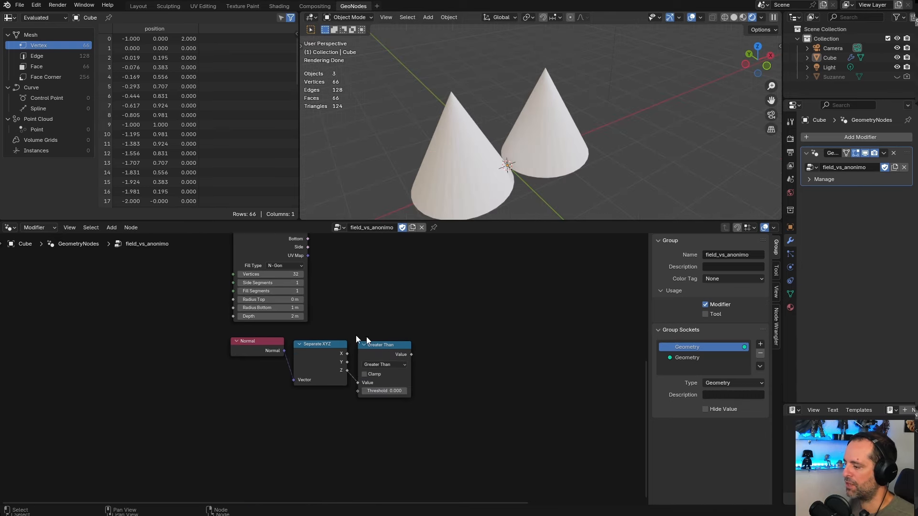
{"action": "scroll", "coordinate": [346, 326], "scroll_direction": "up", "scroll_amount": 1}
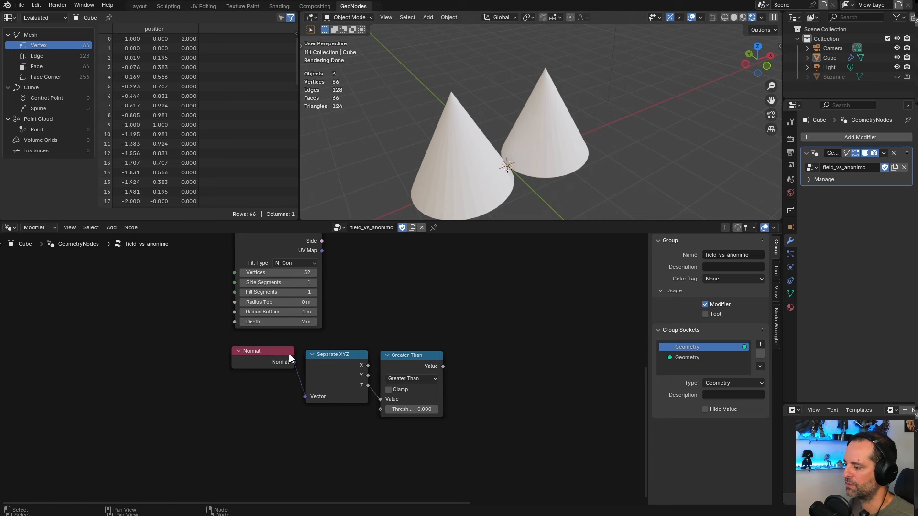
{"action": "left_click_drag", "start_coordinate": [368, 385], "coordinate": [380, 399]}
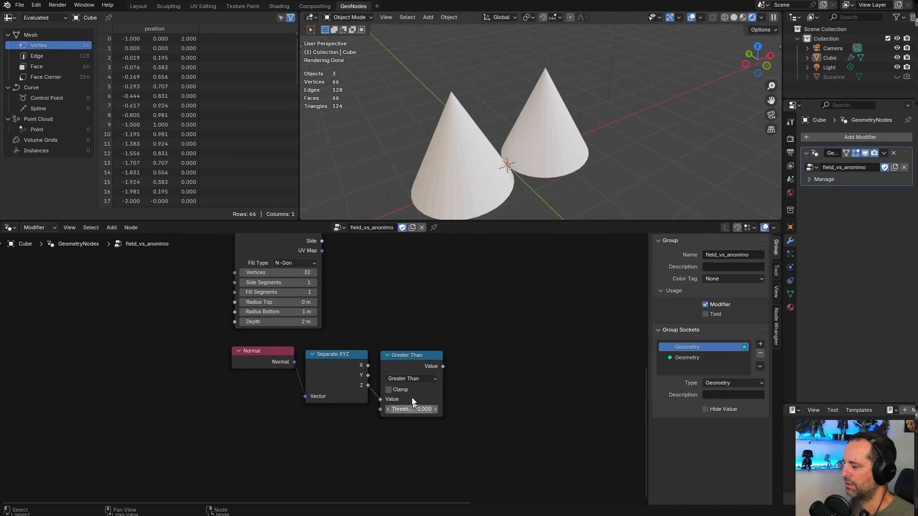
{"action": "middle_click_drag", "start_coordinate": [423, 343], "coordinate": [383, 363]}
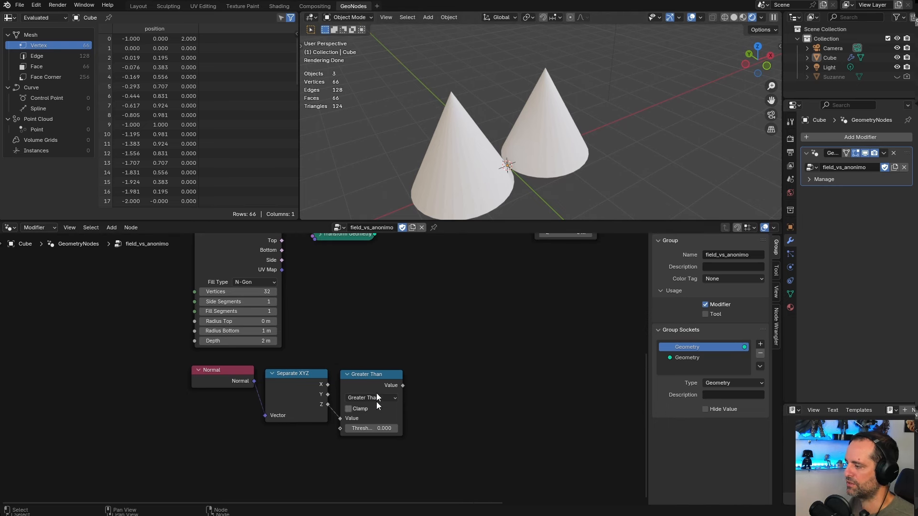
- Inspect the cones' tips and sides from a low angle and compare them with the normal-based selection nodes
{"action": "middle_click_drag", "start_coordinate": [453, 133], "coordinate": [445, 96]}
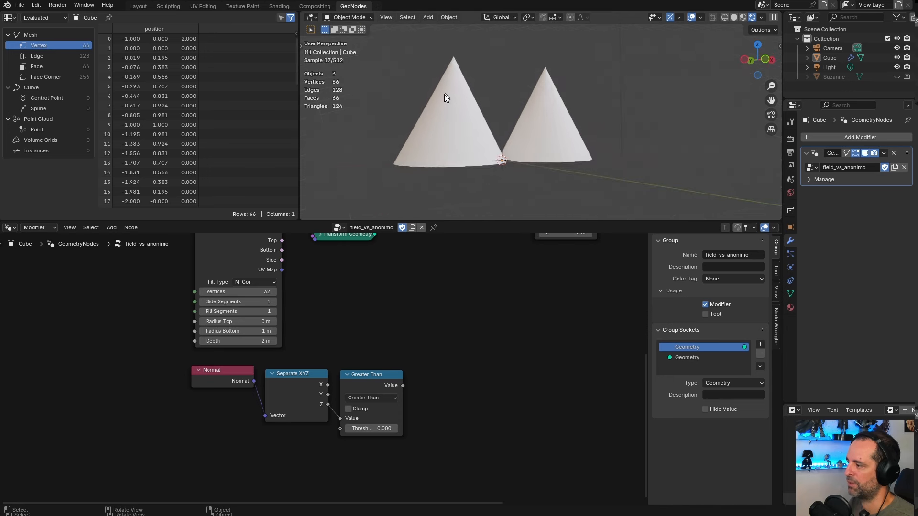
{"action": "middle_click_drag", "start_coordinate": [456, 57], "coordinate": [430, 85]}
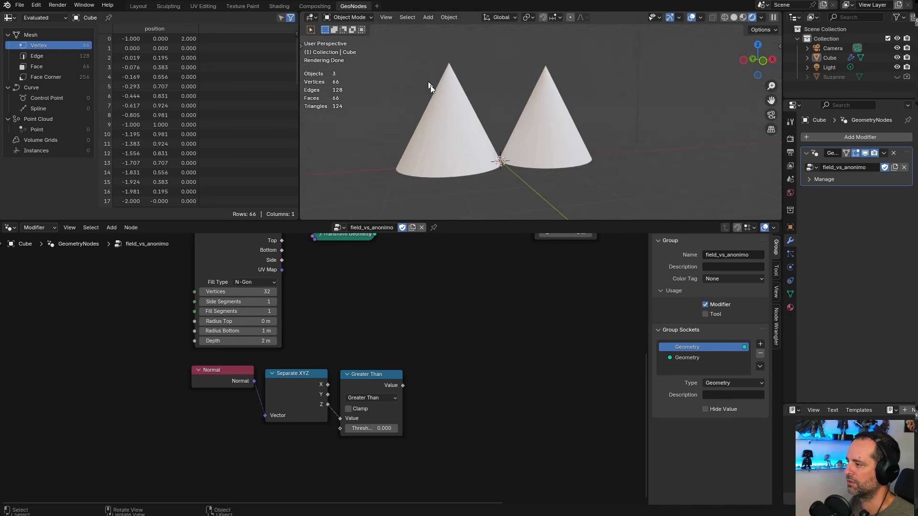
{"action": "scroll", "coordinate": [380, 388], "scroll_direction": "down", "scroll_amount": 1}
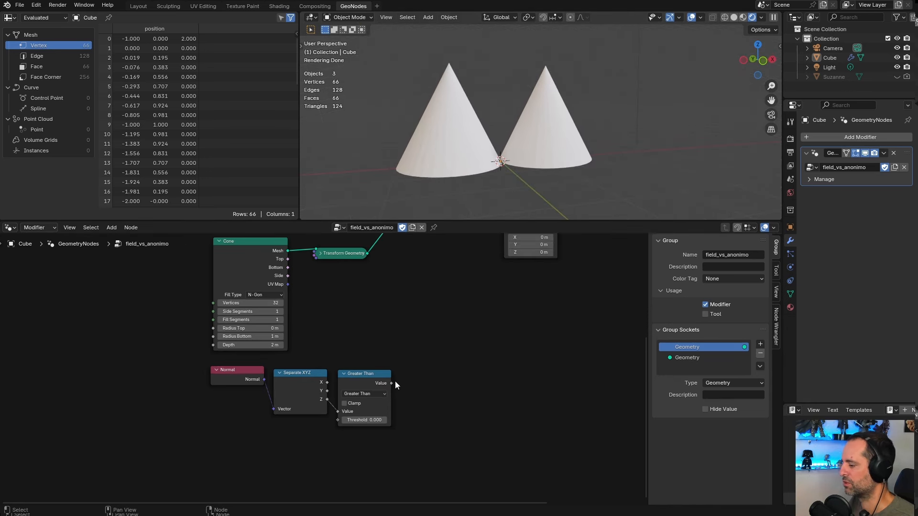
{"action": "middle_click_drag", "start_coordinate": [405, 343], "coordinate": [403, 345]}
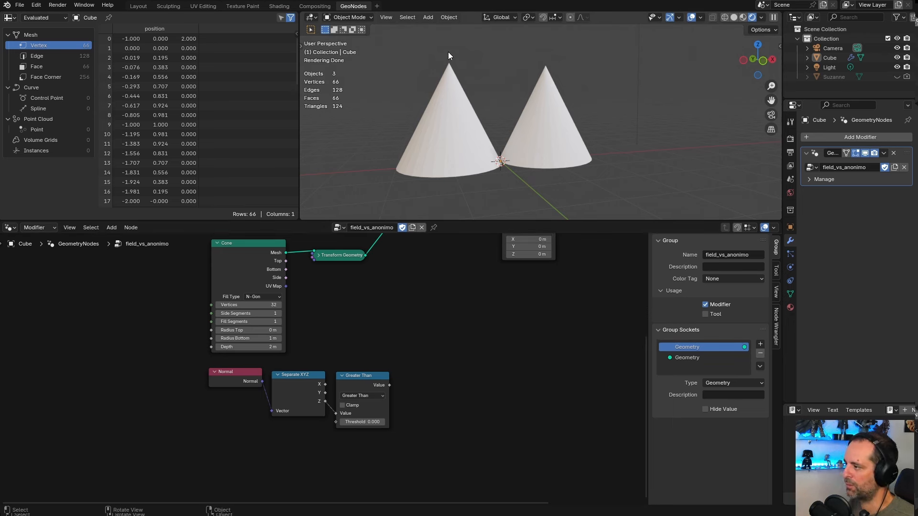
{"action": "scroll", "coordinate": [364, 404], "scroll_direction": "down", "scroll_amount": 2}
{"action": "mouse_move", "coordinate": [383, 347]}
{"action": "middle_mouse_down"}
{"action": "mouse_move", "coordinate": [371, 389]}
{"action": "mouse_move", "coordinate": [383, 354]}
{"action": "middle_mouse_up"}
{"action": "scroll", "coordinate": [371, 389], "scroll_direction": "up", "scroll_amount": 1}
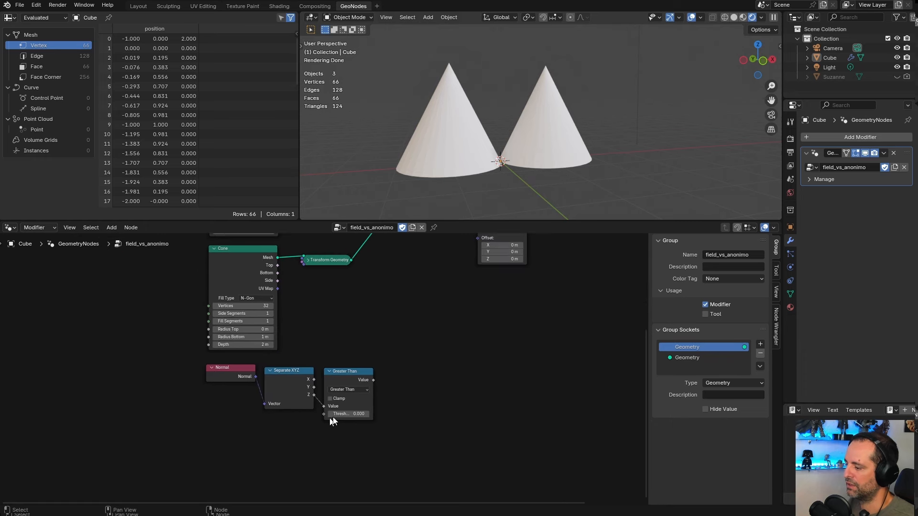
{"action": "left_click_drag", "start_coordinate": [234, 368], "coordinate": [233, 374]}
- Connect the Greater Than value to Set Position's Selection, try a Z offset and undo that offset
{"action": "middle_click_drag", "start_coordinate": [388, 314], "coordinate": [332, 370]}
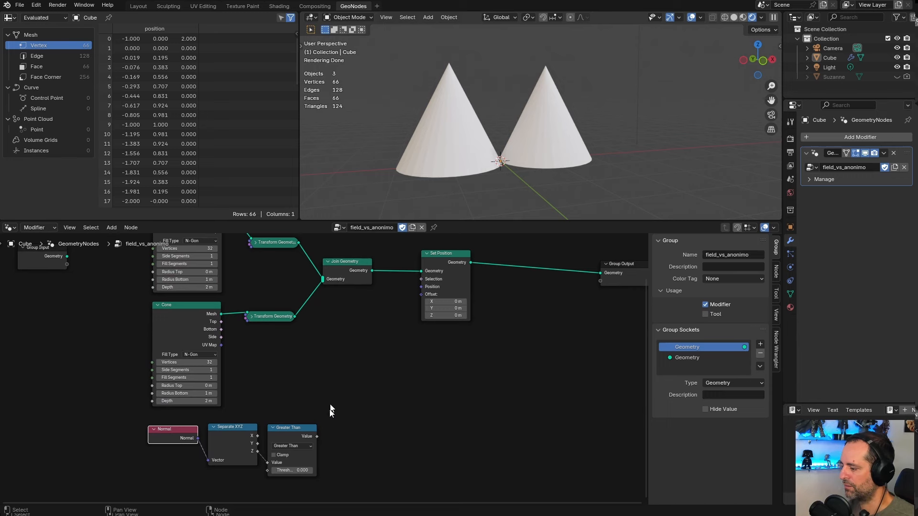
{"action": "left_click_drag", "start_coordinate": [317, 437], "coordinate": [421, 279]}
{"action": "mouse_move", "coordinate": [446, 315]}
{"action": "left_mouse_down"}
{"action": "mouse_move", "coordinate": [404, 315]}
{"action": "mouse_move", "coordinate": [458, 315]}
{"action": "mouse_move", "coordinate": [445, 316]}
{"action": "left_mouse_up"}
{"action": "key", "text": "ctrl+z"}
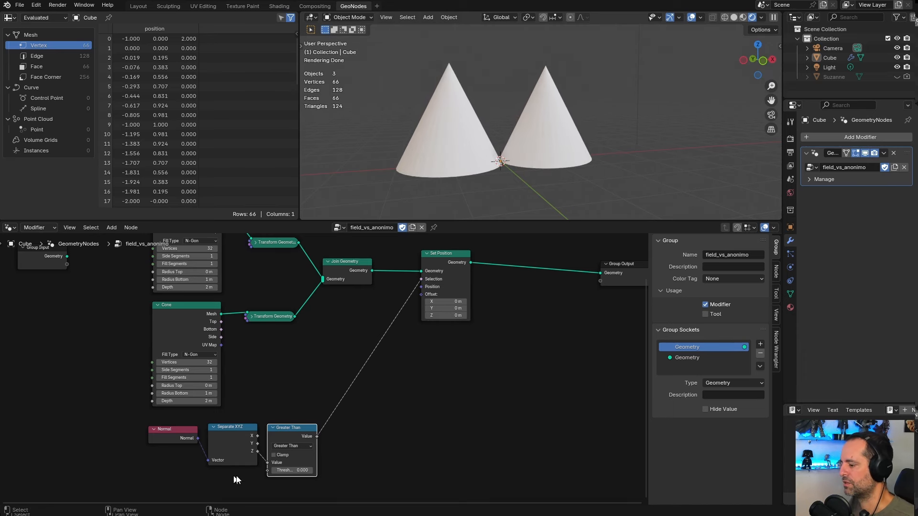
{"action": "middle_click_drag", "start_coordinate": [419, 318], "coordinate": [396, 323]}
{"action": "left_click_drag", "start_coordinate": [422, 260], "coordinate": [411, 265]}
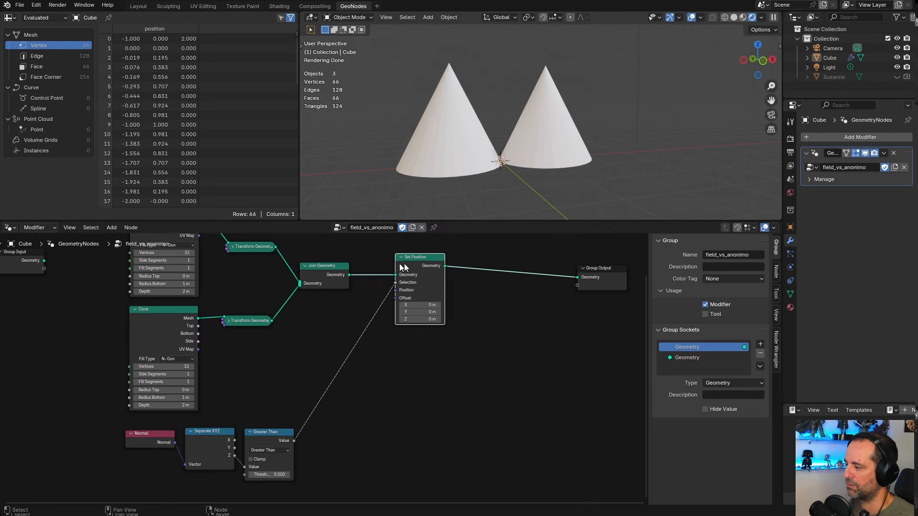
- Compare the Normal-based Greater Than field with the first cone's Top output as selection sources for Set Position
{"action": "middle_click_drag", "start_coordinate": [326, 392], "coordinate": [365, 339]}
{"action": "scroll", "coordinate": [337, 390], "scroll_direction": "up", "scroll_amount": 2}
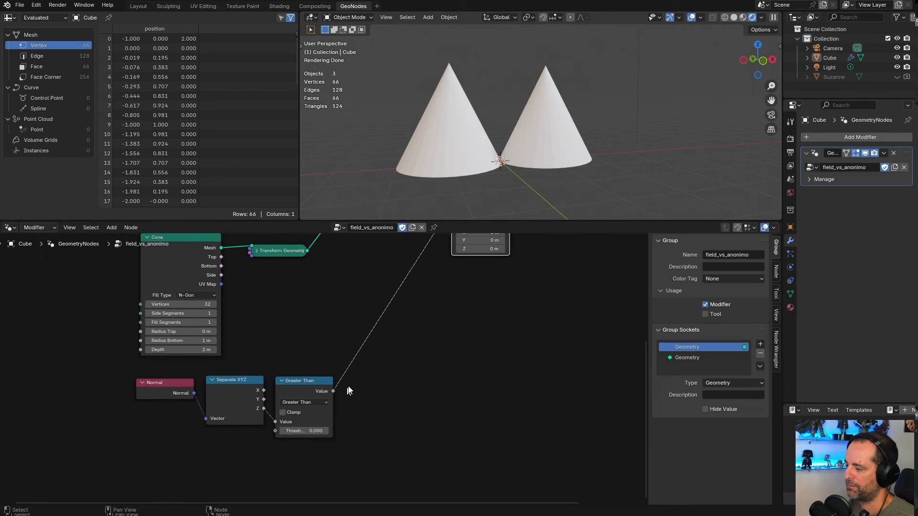
{"action": "middle_click_drag", "start_coordinate": [412, 257], "coordinate": [410, 376]}
{"action": "middle_click_drag", "start_coordinate": [266, 252], "coordinate": [280, 266]}
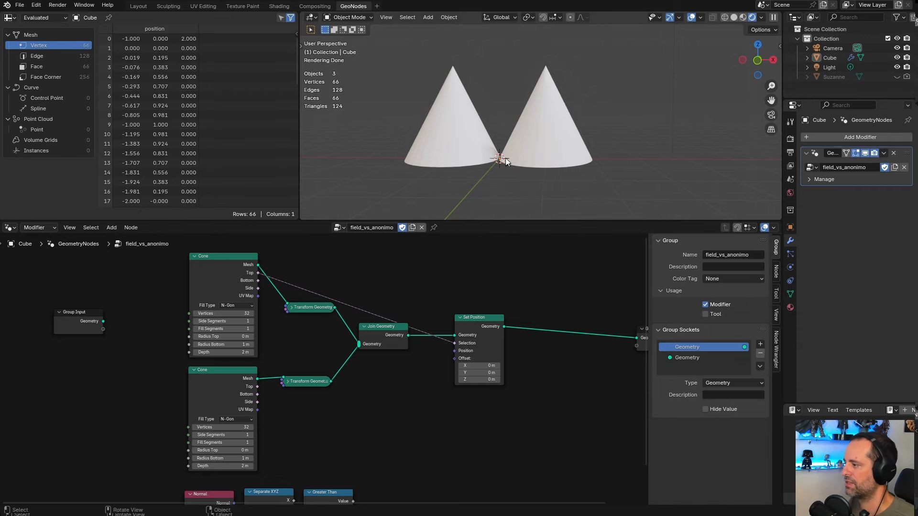
{"action": "middle_click_drag", "start_coordinate": [506, 158], "coordinate": [521, 153]}
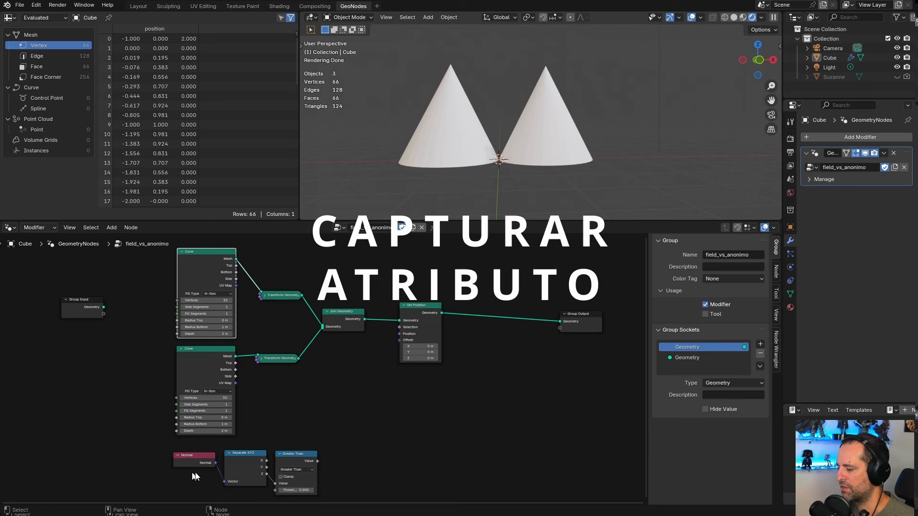
{"action": "left_click_drag", "start_coordinate": [216, 463], "coordinate": [247, 445]}
{"action": "left_click_drag", "start_coordinate": [193, 458], "coordinate": [193, 456]}
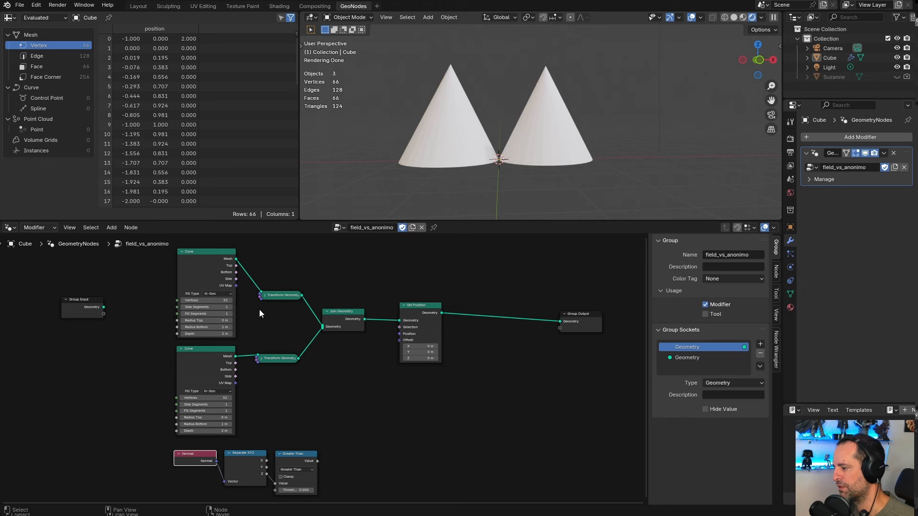
{"action": "left_click", "coordinate": [279, 296]}
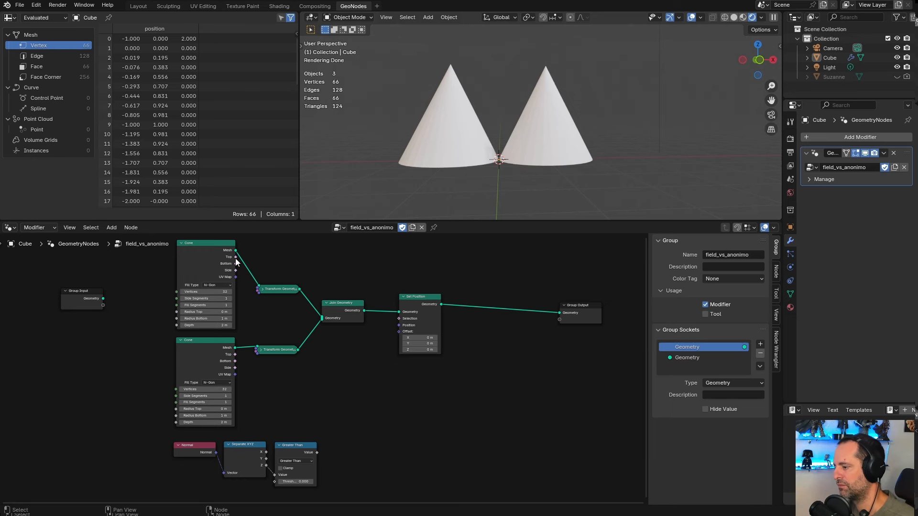
- Make room before Join Geometry and insert a Capture Attribute node after the first cone's Transform Geometry
{"action": "middle_click_drag", "start_coordinate": [342, 369], "coordinate": [370, 351]}
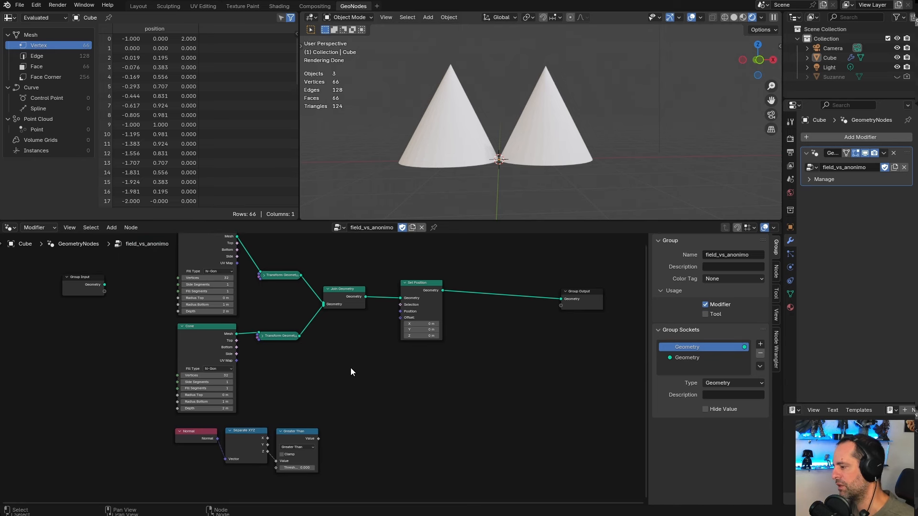
{"action": "middle_click_drag", "start_coordinate": [377, 372], "coordinate": [352, 380]}
{"action": "left_click_drag", "start_coordinate": [408, 293], "coordinate": [450, 293]}
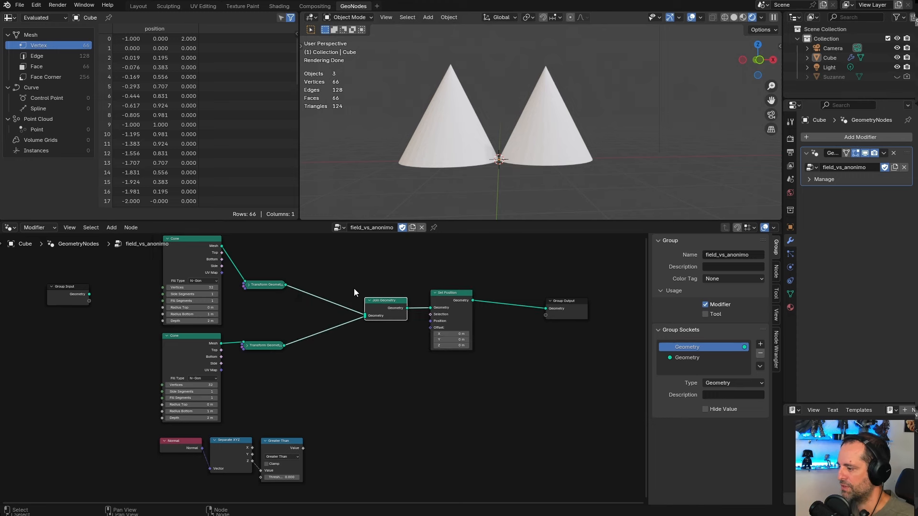
{"action": "key", "text": "shift+a"}
{"action": "left_click", "coordinate": [362, 260]}
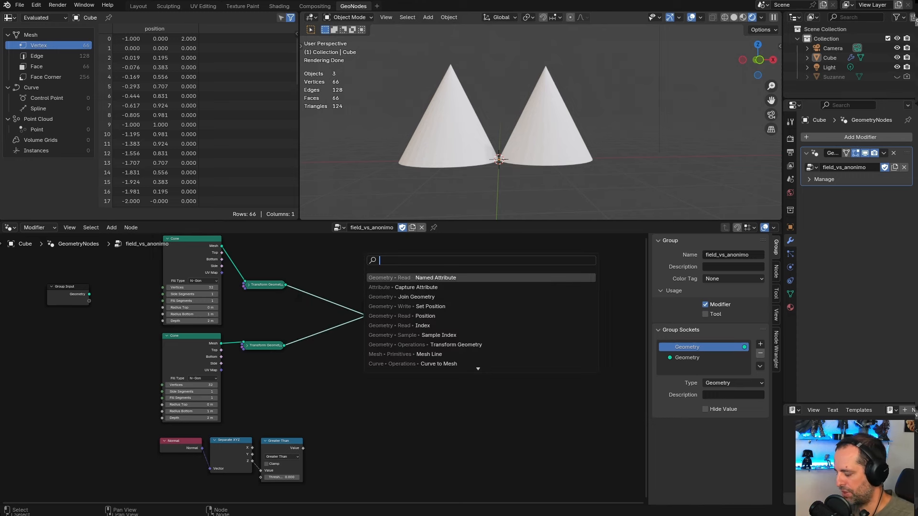
{"action": "type", "text": "ca"}
{"action": "type", "text": "p"}
{"action": "key", "text": "Return"}
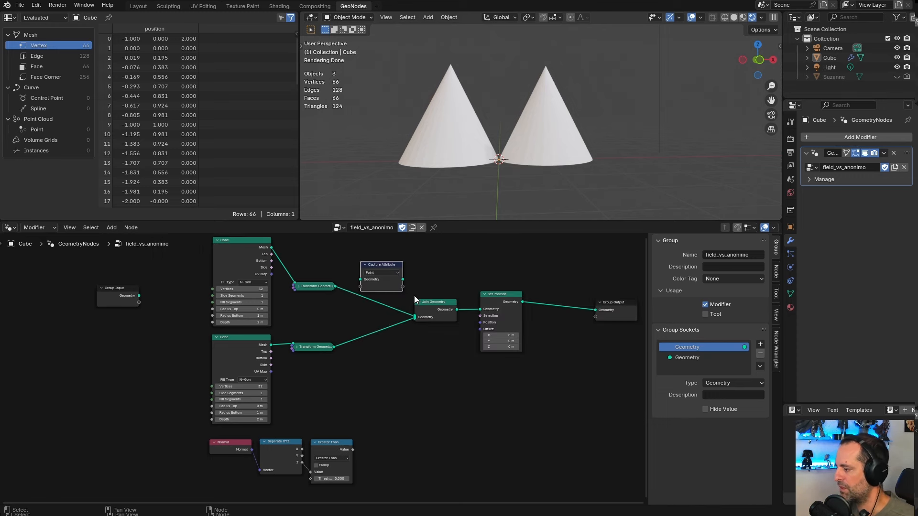
{"action": "left_click", "coordinate": [387, 271]}
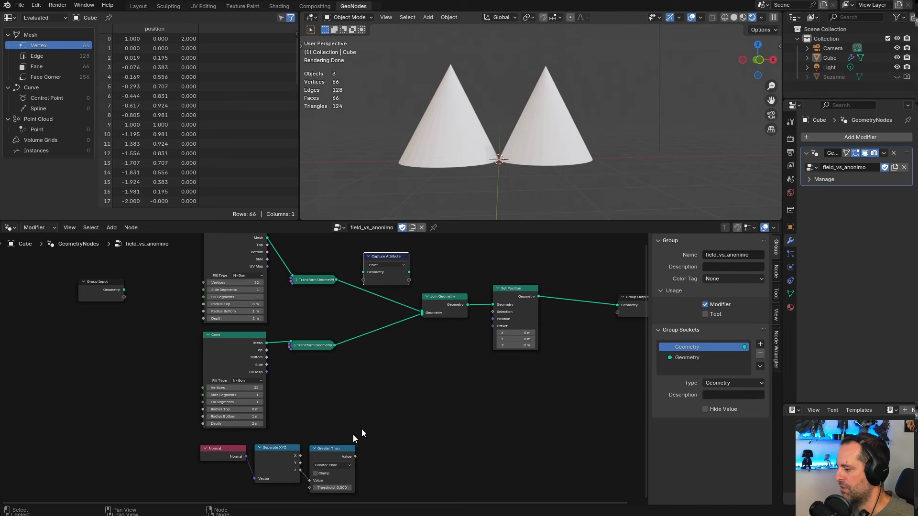
{"action": "left_click_drag", "start_coordinate": [383, 261], "coordinate": [365, 278]}
- Connect the Greater Than value output to the Capture Attribute node as the captured value
{"action": "middle_click_drag", "start_coordinate": [375, 375], "coordinate": [391, 335]}
{"action": "middle_click_drag", "start_coordinate": [342, 370], "coordinate": [320, 395]}
{"action": "left_click_drag", "start_coordinate": [349, 442], "coordinate": [343, 287]}
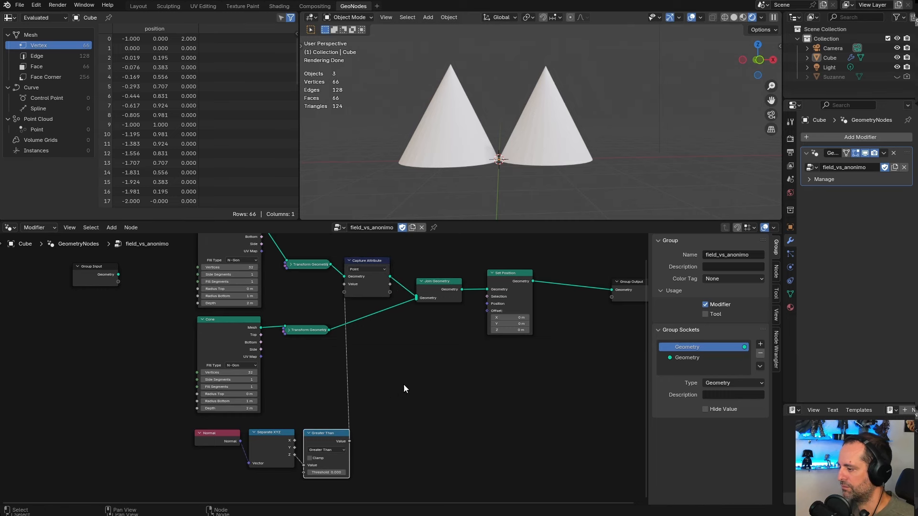
- Connect Capture Attribute's Value output to Set Position's Selection and set the Z offset to 0.2 m
{"action": "middle_click_drag", "start_coordinate": [408, 357], "coordinate": [342, 371]}
{"action": "mouse_move", "coordinate": [369, 299]}
{"action": "left_mouse_down"}
{"action": "mouse_move", "coordinate": [420, 311]}
{"action": "mouse_move", "coordinate": [380, 288]}
{"action": "left_mouse_up"}
{"action": "mouse_move", "coordinate": [442, 347]}
{"action": "left_mouse_down"}
{"action": "mouse_move", "coordinate": [471, 346]}
{"action": "mouse_move", "coordinate": [438, 346]}
{"action": "mouse_move", "coordinate": [448, 346]}
{"action": "left_mouse_up"}
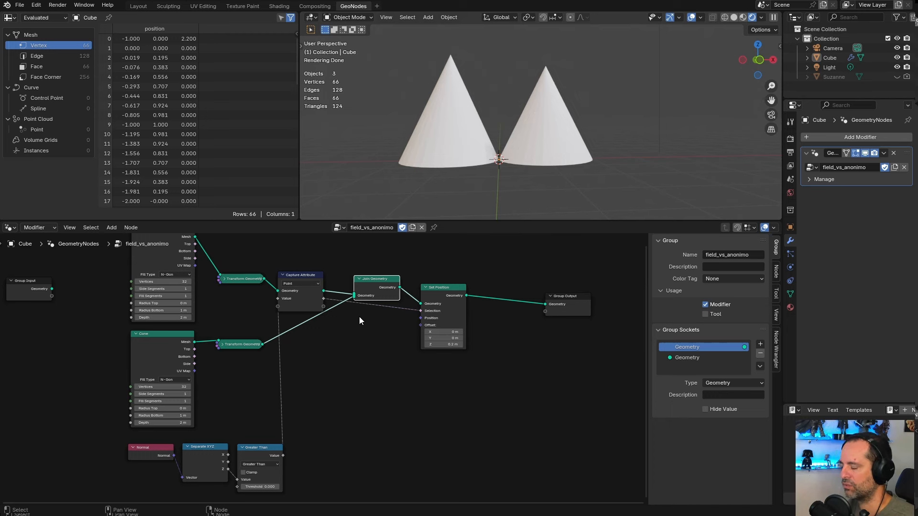
- Shift the Normal, Separate XYZ and Greater Than nodes aside, and feed Greater Than directly into Set Position's Selection with a 1.1 m Z offset
{"action": "left_click_drag", "start_coordinate": [392, 293], "coordinate": [389, 301]}
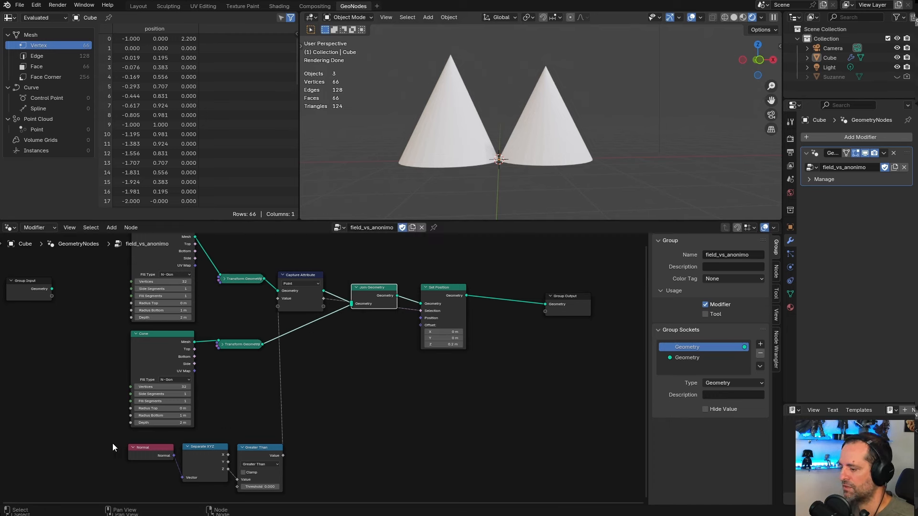
{"action": "left_click_drag", "start_coordinate": [113, 443], "coordinate": [223, 465]}
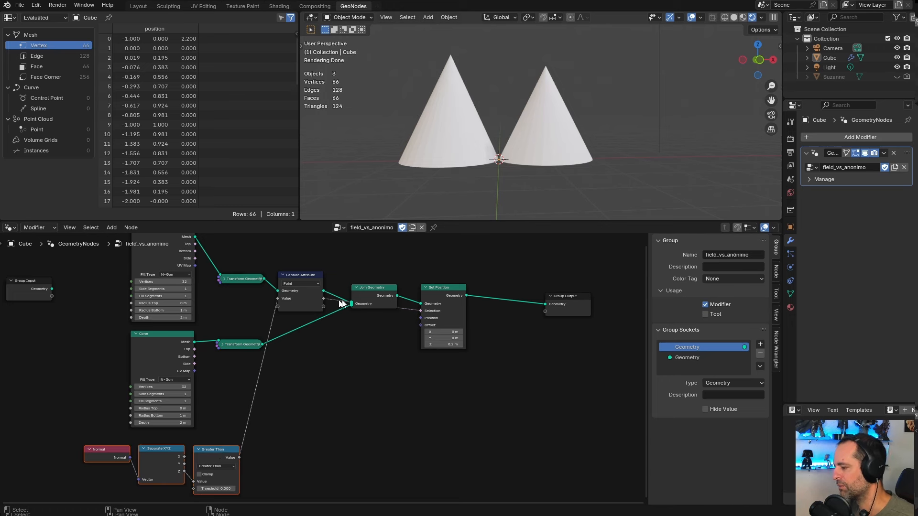
{"action": "left_click_drag", "start_coordinate": [250, 454], "coordinate": [421, 311]}
{"action": "left_click_drag", "start_coordinate": [445, 343], "coordinate": [450, 343]}
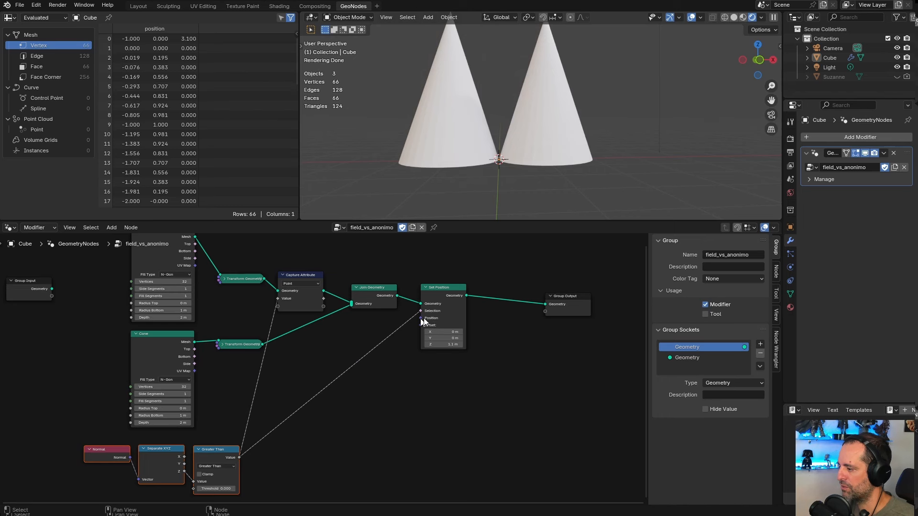
- Replace the direct Greater Than link with Capture Attribute's Value output as Set Position's Selection
{"action": "left_click", "coordinate": [378, 299]}
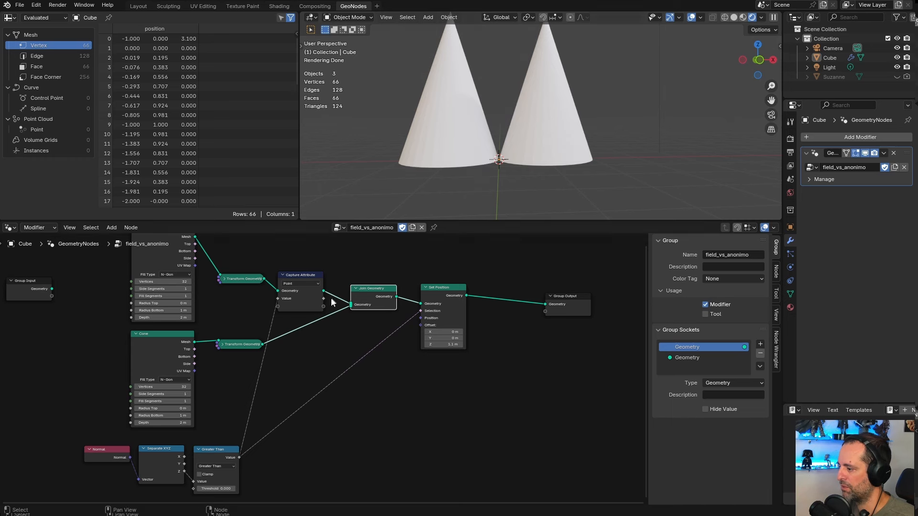
{"action": "left_click_drag", "start_coordinate": [324, 298], "coordinate": [422, 311]}
{"action": "left_click", "coordinate": [377, 297]}
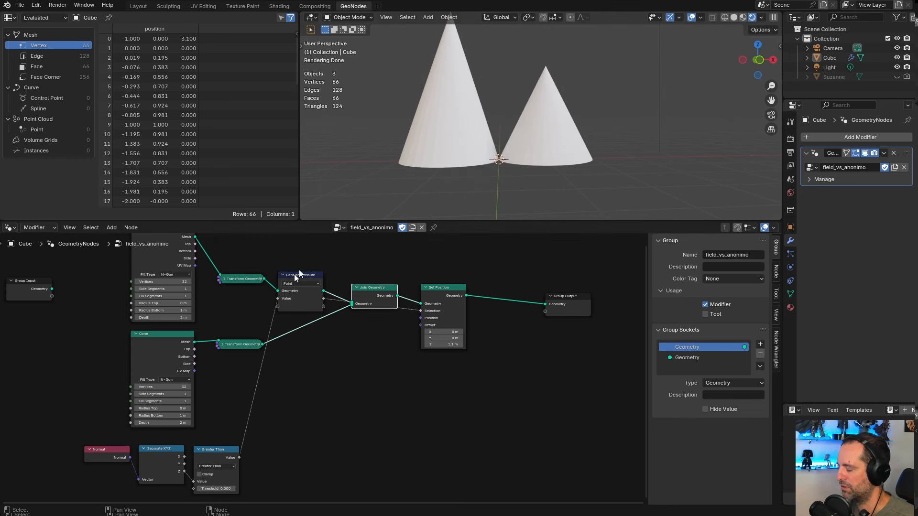
- Reposition Join Geometry and Set Position so the link from the captured Value to Selection runs clear of Join Geometry
{"action": "left_click_drag", "start_coordinate": [368, 302], "coordinate": [369, 309]}
{"action": "left_click_drag", "start_coordinate": [429, 311], "coordinate": [427, 314]}
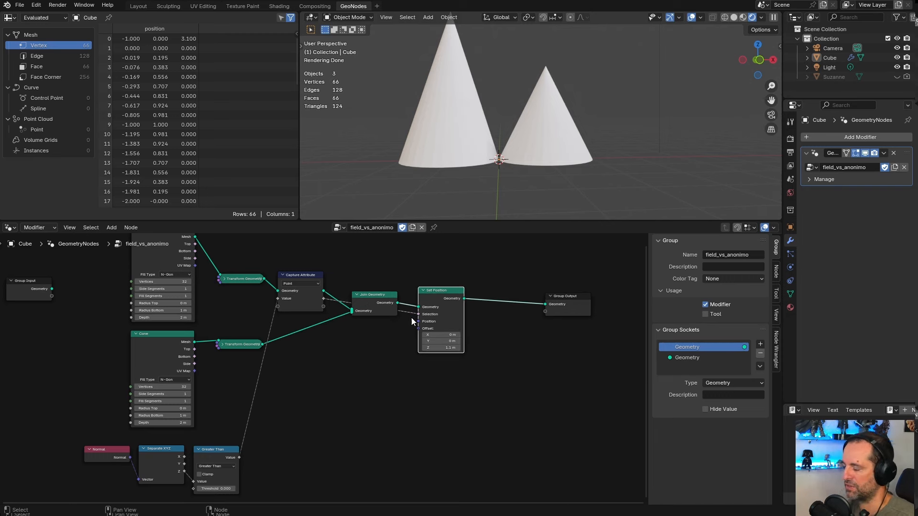
{"action": "scroll", "coordinate": [411, 325], "scroll_direction": "up", "scroll_amount": 4}
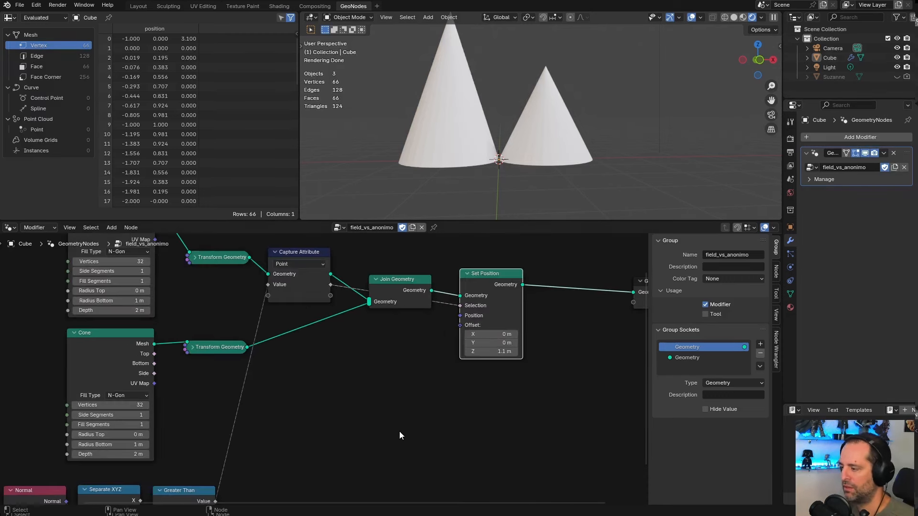
{"action": "scroll", "coordinate": [399, 430], "scroll_direction": "down", "scroll_amount": 5}
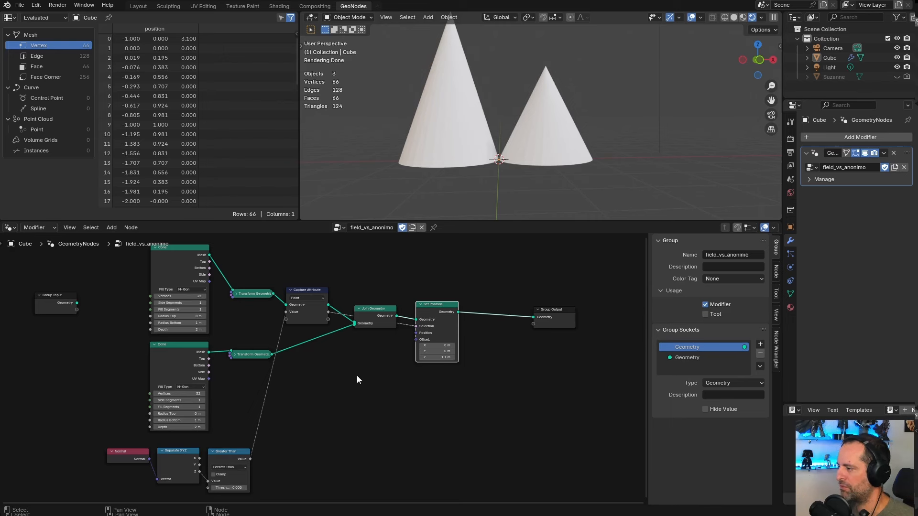
{"action": "scroll", "coordinate": [392, 405], "scroll_direction": "down", "scroll_amount": 1}
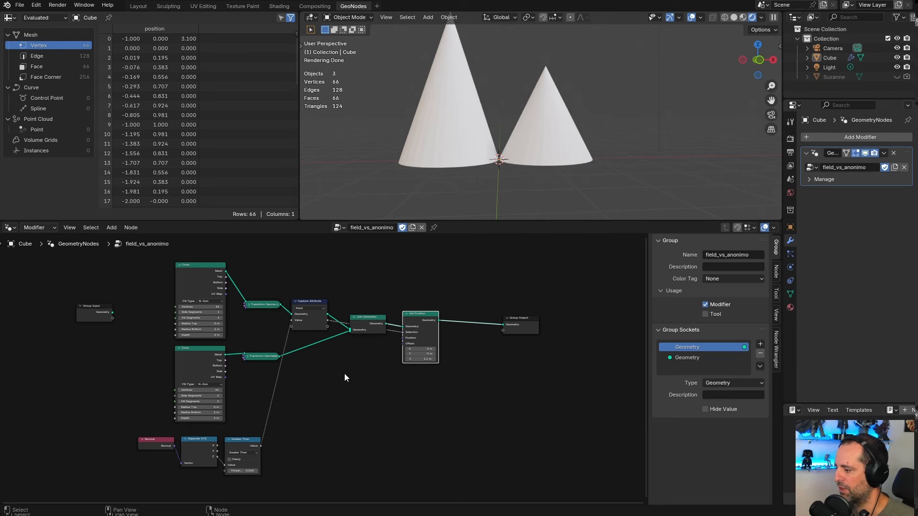
{"action": "scroll", "coordinate": [395, 385], "scroll_direction": "up", "scroll_amount": 3}
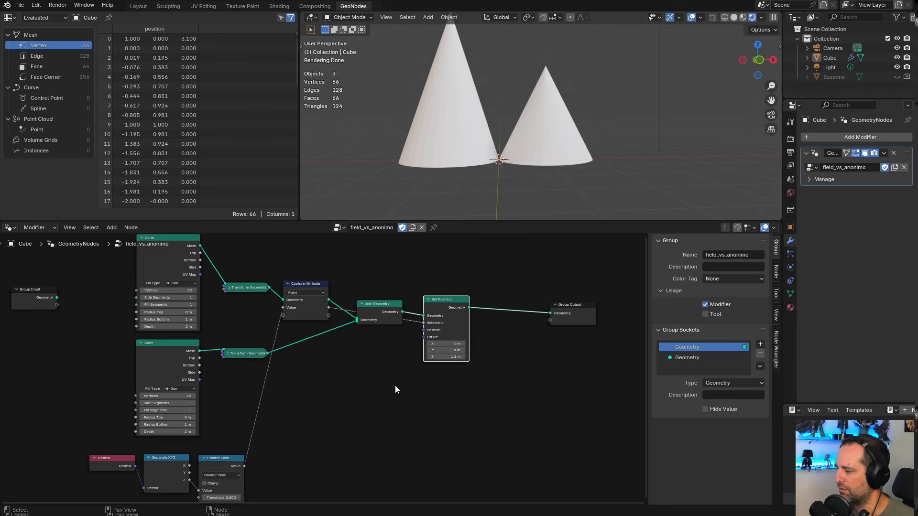
{"action": "left_click", "coordinate": [392, 312]}
{"action": "scroll", "coordinate": [343, 357], "scroll_direction": "down", "scroll_amount": 2}
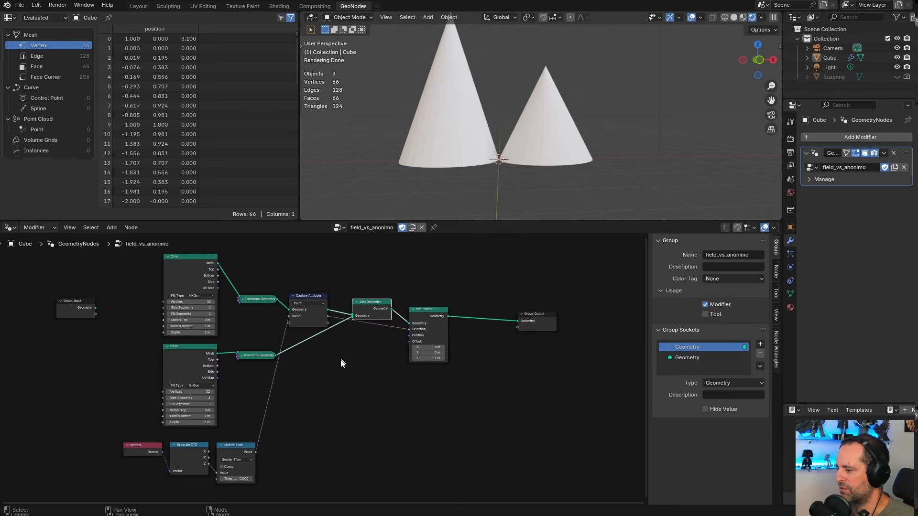
{"action": "scroll", "coordinate": [340, 363], "scroll_direction": "up", "scroll_amount": 1}
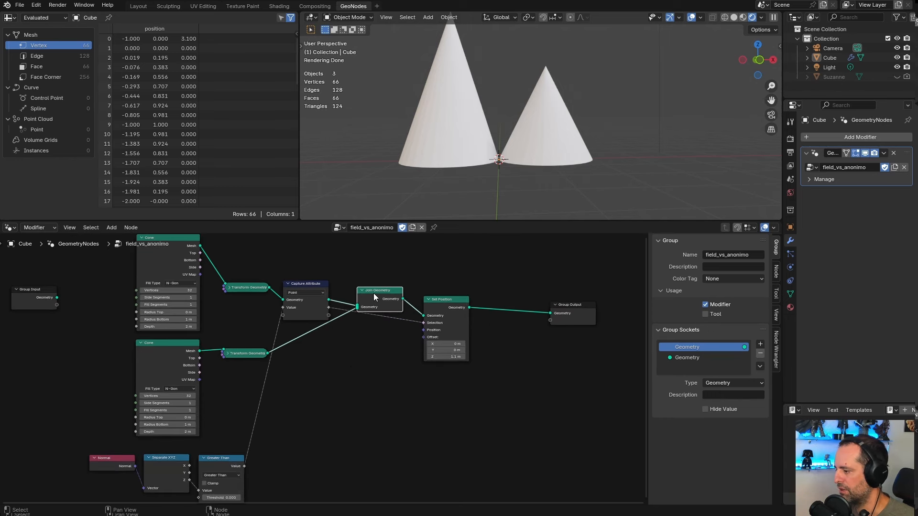
{"action": "left_click_drag", "start_coordinate": [374, 293], "coordinate": [374, 289]}
{"action": "scroll", "coordinate": [354, 328], "scroll_direction": "up", "scroll_amount": 1}
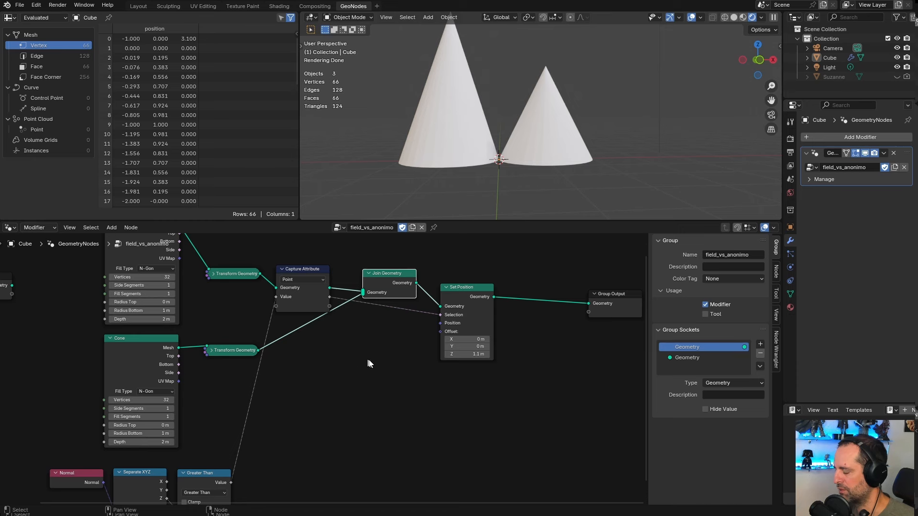
{"action": "middle_click_drag", "start_coordinate": [388, 358], "coordinate": [384, 374]}
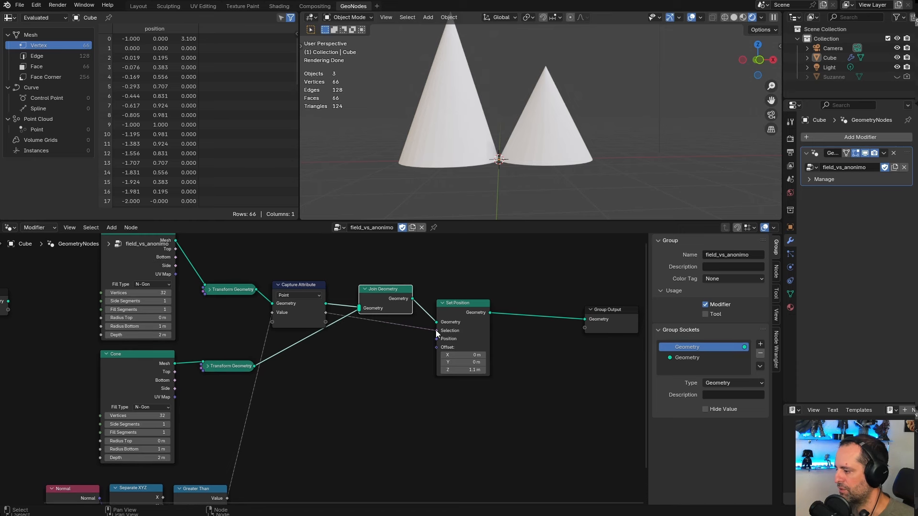
- Try the first and second cones' Top outputs in turn as Set Position's Selection
{"action": "mouse_move", "coordinate": [437, 331]}
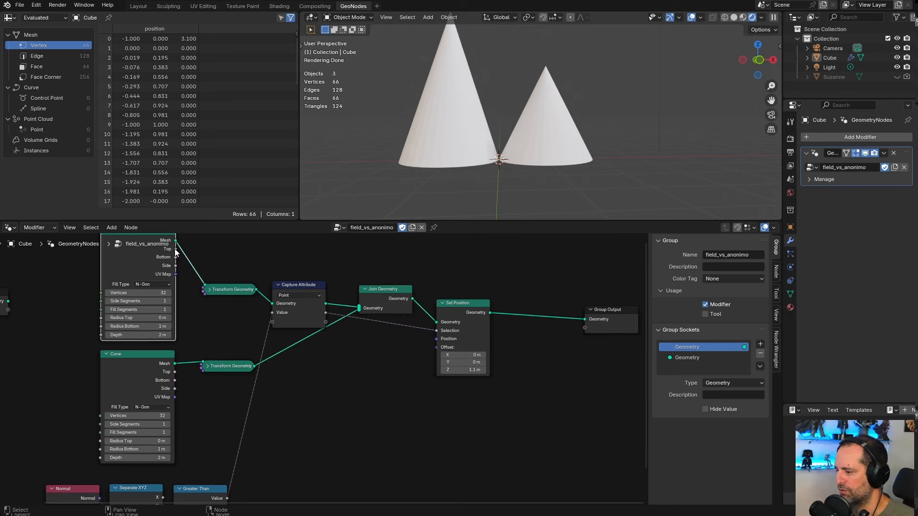
{"action": "left_click_drag", "start_coordinate": [175, 249], "coordinate": [438, 332]}
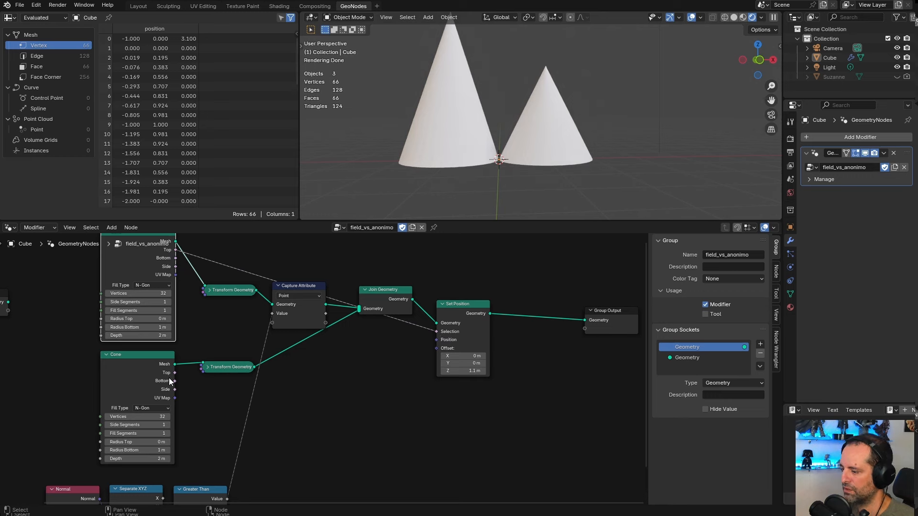
{"action": "left_click_drag", "start_coordinate": [175, 373], "coordinate": [438, 331]}
{"action": "mouse_move", "coordinate": [437, 331]}
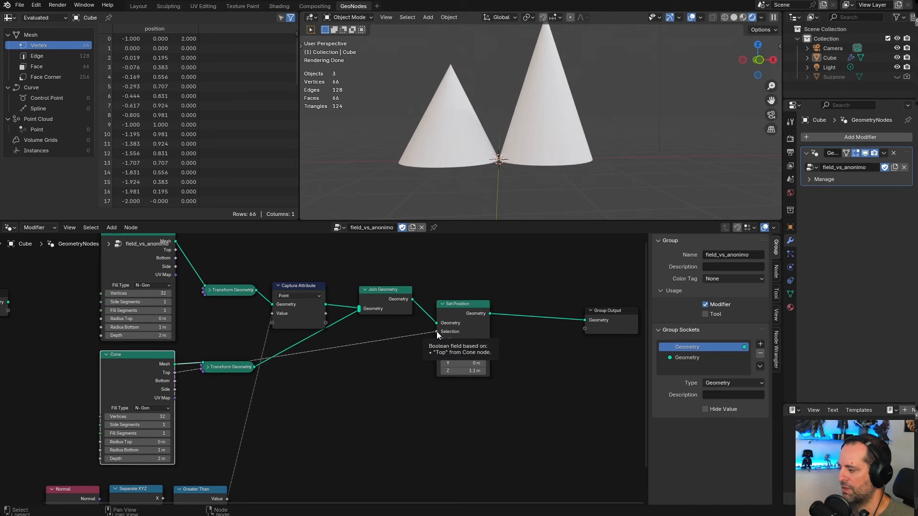
{"action": "left_click_drag", "start_coordinate": [175, 249], "coordinate": [436, 330]}
{"action": "mouse_move", "coordinate": [436, 331]}
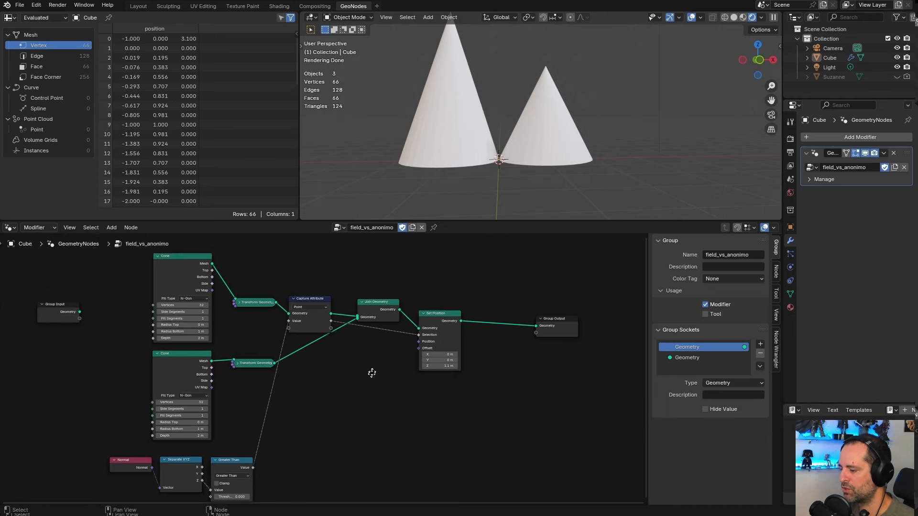
{"action": "middle_click_drag", "start_coordinate": [372, 373], "coordinate": [376, 362]}
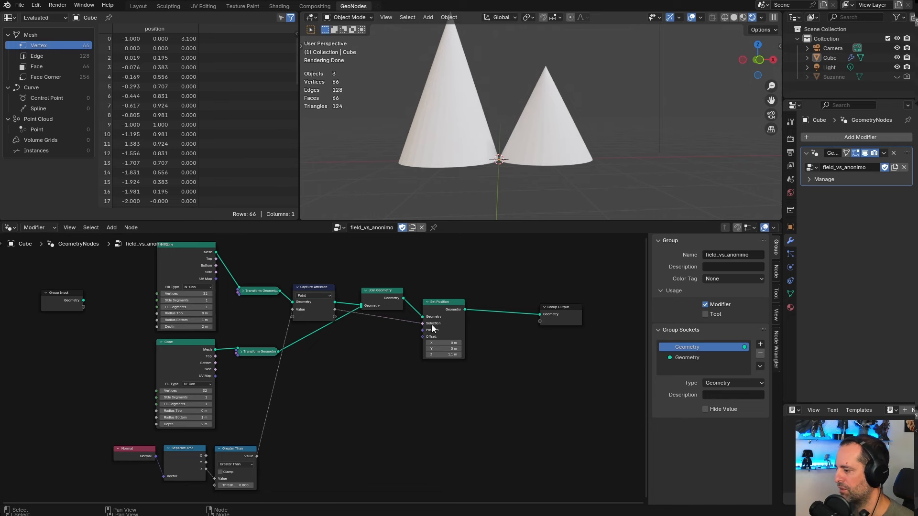
{"action": "scroll", "coordinate": [355, 327], "scroll_direction": "up", "scroll_amount": 3}
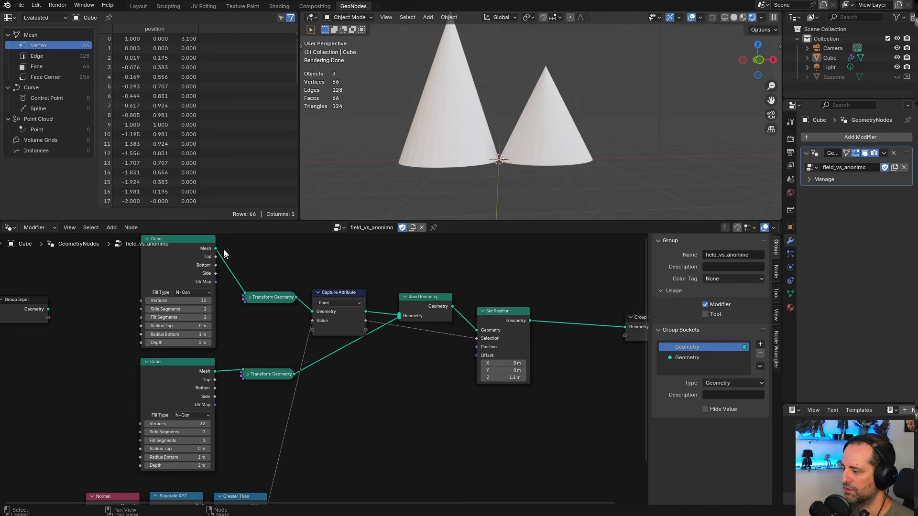
{"action": "mouse_move", "coordinate": [343, 327]}
{"action": "left_mouse_down"}
{"action": "mouse_move", "coordinate": [342, 316]}
{"action": "mouse_move", "coordinate": [342, 331]}
{"action": "left_mouse_up"}
{"action": "scroll", "coordinate": [420, 394], "scroll_direction": "down", "scroll_amount": 4}
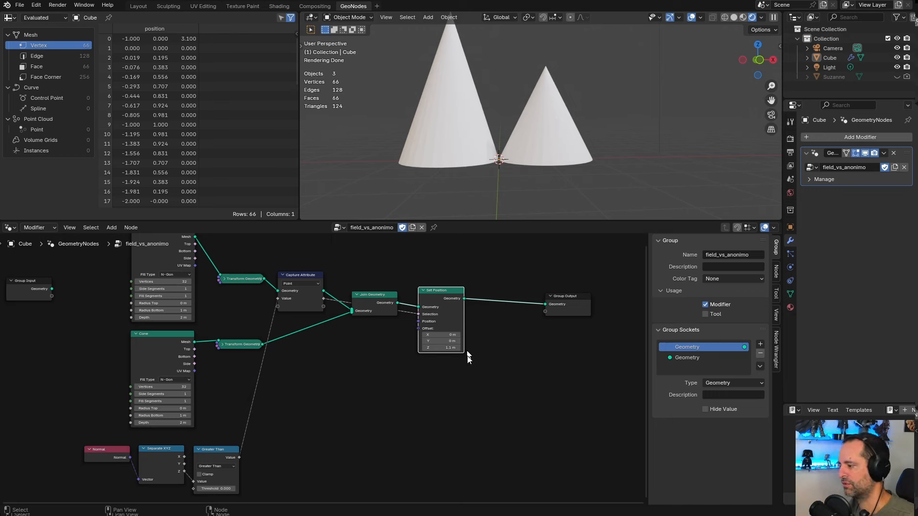
{"action": "scroll", "coordinate": [420, 372], "scroll_direction": "down", "scroll_amount": 2}
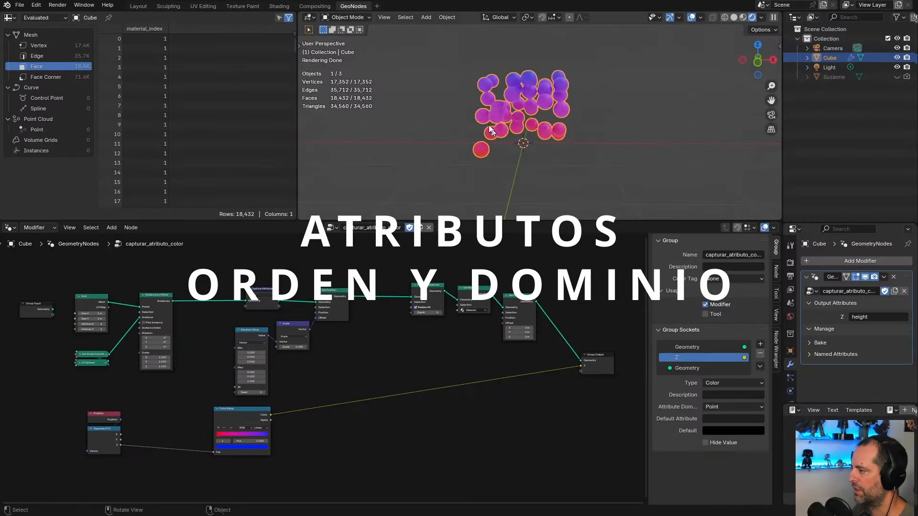
- Switch the modifier's node group to atributos_uvmap and back to capturar_atributo_color
{"action": "left_click", "coordinate": [878, 317]}
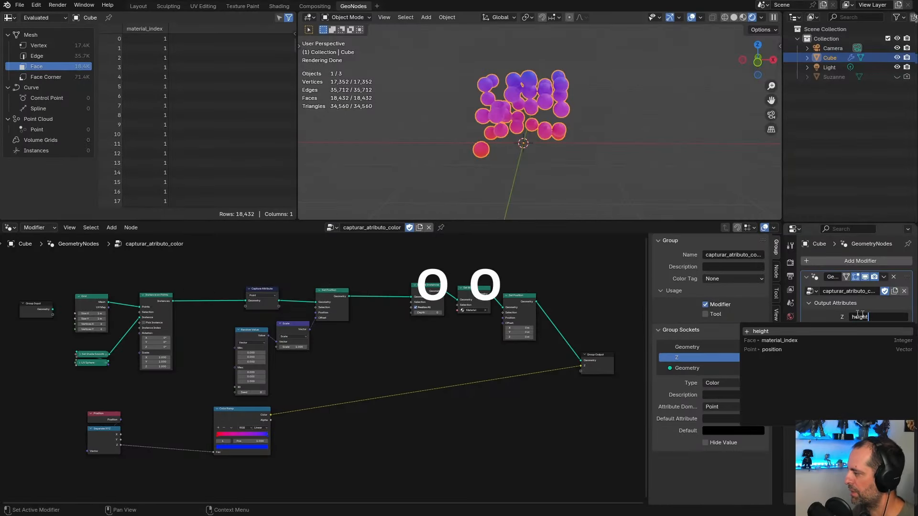
{"action": "key", "text": "Return"}
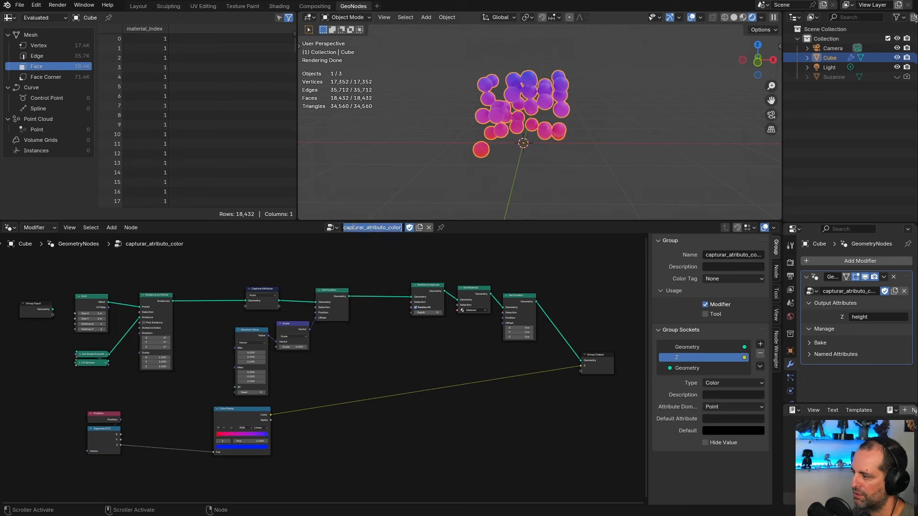
{"action": "left_click", "coordinate": [336, 227]}
{"action": "left_click", "coordinate": [345, 240]}
{"action": "left_click", "coordinate": [337, 228]}
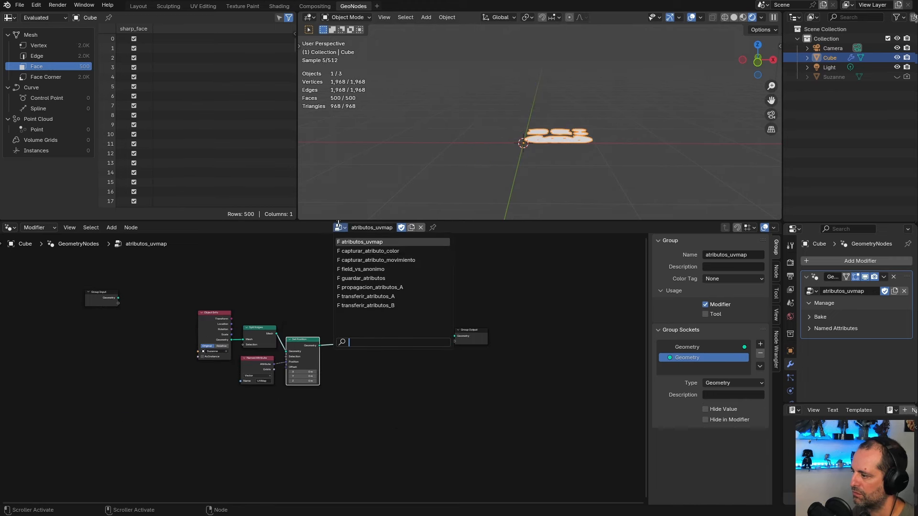
{"action": "left_click", "coordinate": [358, 252]}
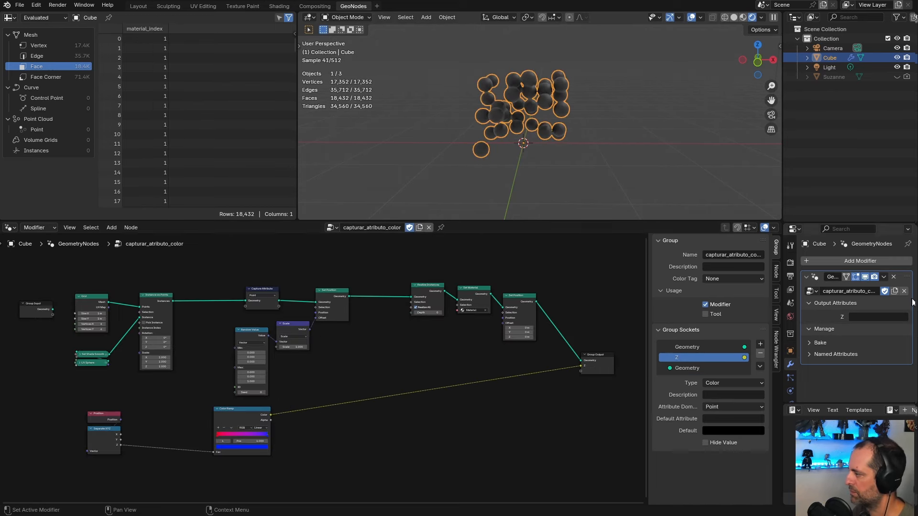
- Name the modifier's Z output attribute height
{"action": "left_click", "coordinate": [875, 317]}
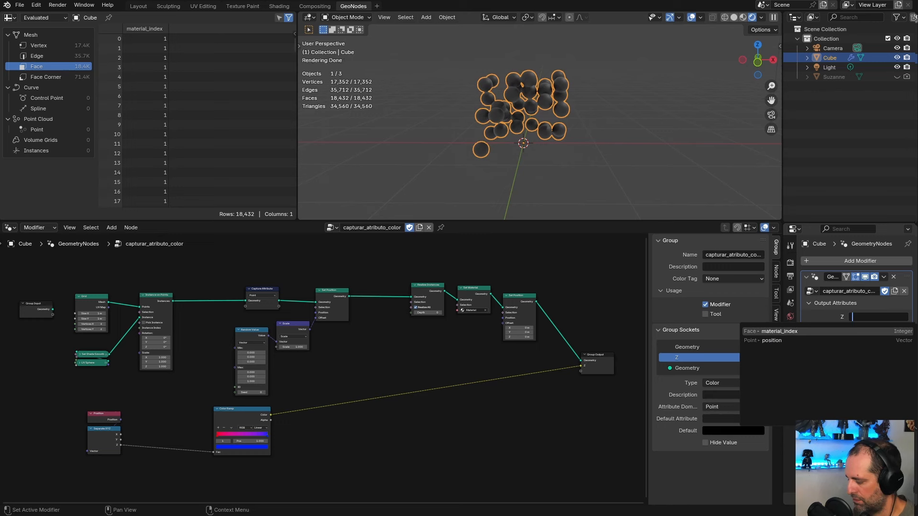
{"action": "type", "text": "height"}
{"action": "key", "text": "Return"}
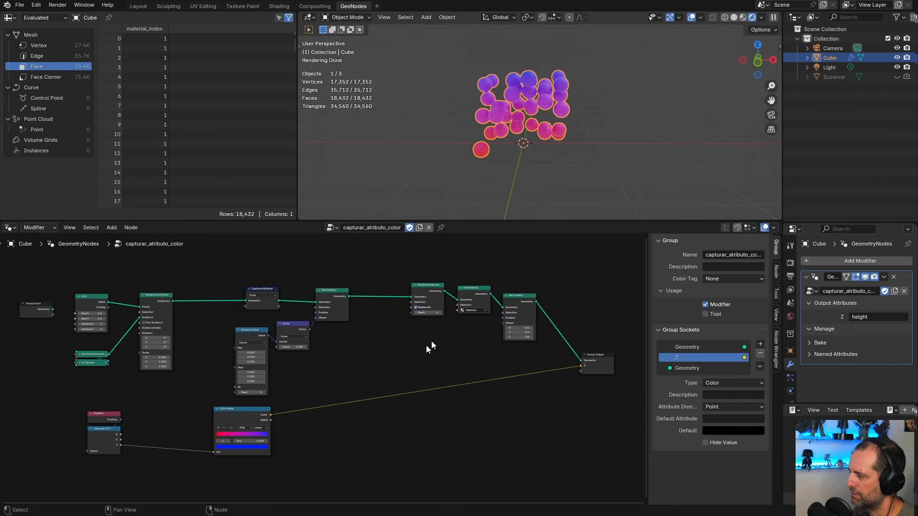
- Examine the capturar_atributo_color node tree, focusing on the nodes around Capture Attribute
{"action": "scroll", "coordinate": [379, 336], "scroll_direction": "up", "scroll_amount": 3}
{"action": "scroll", "coordinate": [379, 336], "scroll_direction": "down", "scroll_amount": 2}
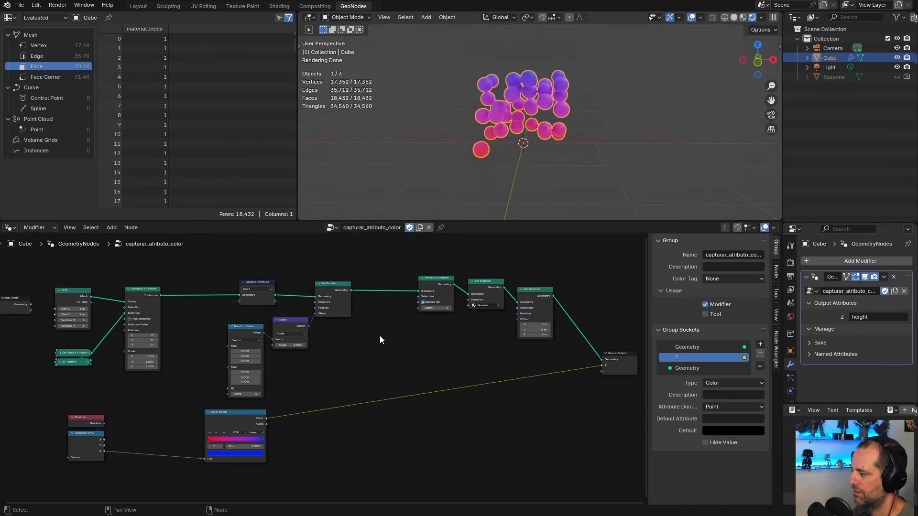
{"action": "scroll", "coordinate": [323, 375], "scroll_direction": "up", "scroll_amount": 1}
{"action": "mouse_move", "coordinate": [405, 360]}
{"action": "middle_mouse_down"}
{"action": "mouse_move", "coordinate": [306, 364]}
{"action": "mouse_move", "coordinate": [390, 361]}
{"action": "middle_mouse_up"}
{"action": "left_click_drag", "start_coordinate": [202, 276], "coordinate": [203, 277]}
{"action": "middle_click_drag", "start_coordinate": [235, 270], "coordinate": [276, 331]}
{"action": "scroll", "coordinate": [307, 284], "scroll_direction": "up", "scroll_amount": 3}
{"action": "scroll", "coordinate": [250, 308], "scroll_direction": "up", "scroll_amount": 2}
- Try placing Capture Attribute between Set Position and Realize Instances
{"action": "mouse_move", "coordinate": [214, 302]}
{"action": "left_mouse_down"}
{"action": "mouse_move", "coordinate": [299, 236]}
{"action": "mouse_move", "coordinate": [206, 303]}
{"action": "left_mouse_up"}
{"action": "left_click", "coordinate": [215, 316]}
{"action": "middle_click_drag", "start_coordinate": [207, 303], "coordinate": [201, 394]}
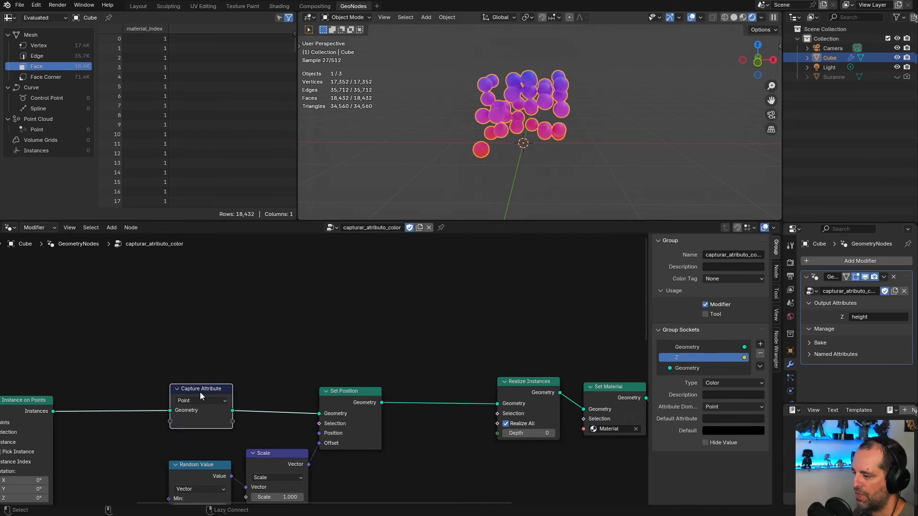
{"action": "left_click_drag", "start_coordinate": [200, 395], "coordinate": [442, 389], "text": "alt"}
{"action": "middle_click_drag", "start_coordinate": [442, 389], "coordinate": [438, 311]}
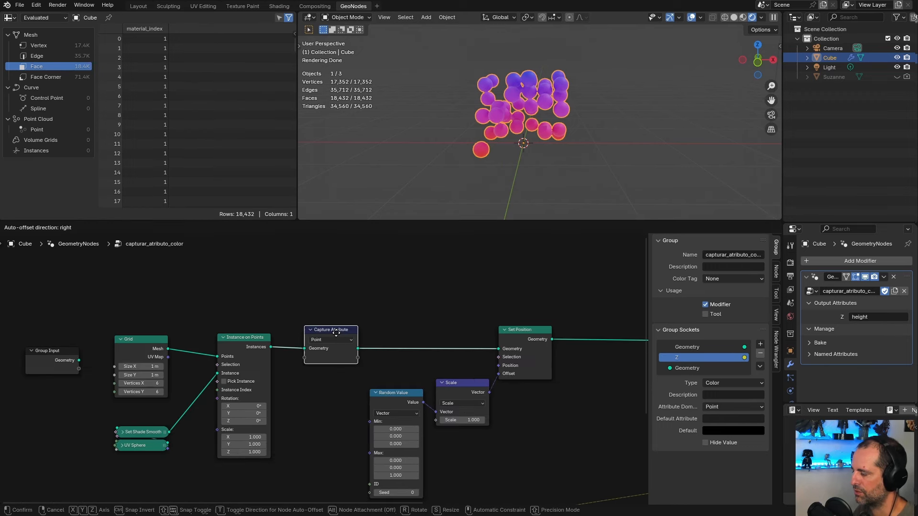
- Place Capture Attribute between Instance on Points and Set Position, and move Set Position slightly farther from it
{"action": "left_click_drag", "start_coordinate": [334, 331], "coordinate": [335, 331], "text": "alt"}
{"action": "middle_click_drag", "start_coordinate": [391, 331], "coordinate": [360, 348]}
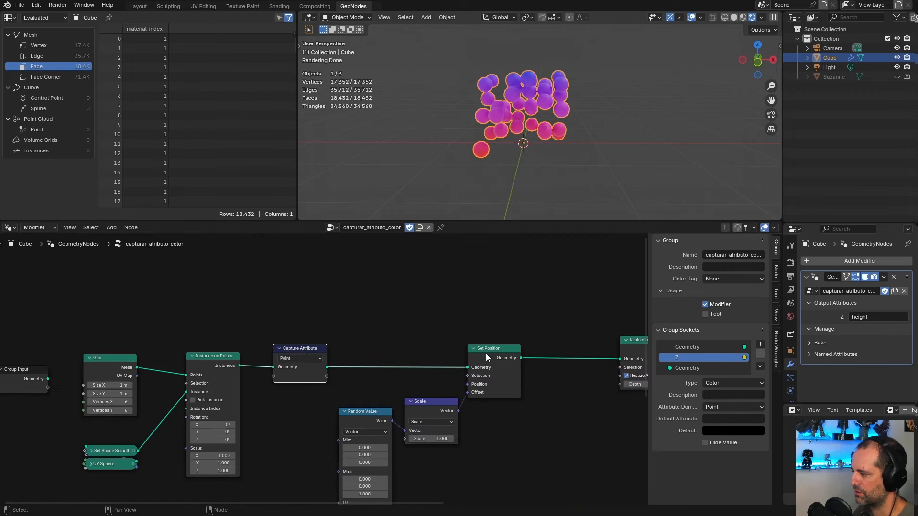
{"action": "mouse_move", "coordinate": [486, 354]}
{"action": "left_mouse_down"}
{"action": "mouse_move", "coordinate": [478, 356]}
{"action": "mouse_move", "coordinate": [495, 355]}
{"action": "left_mouse_up"}
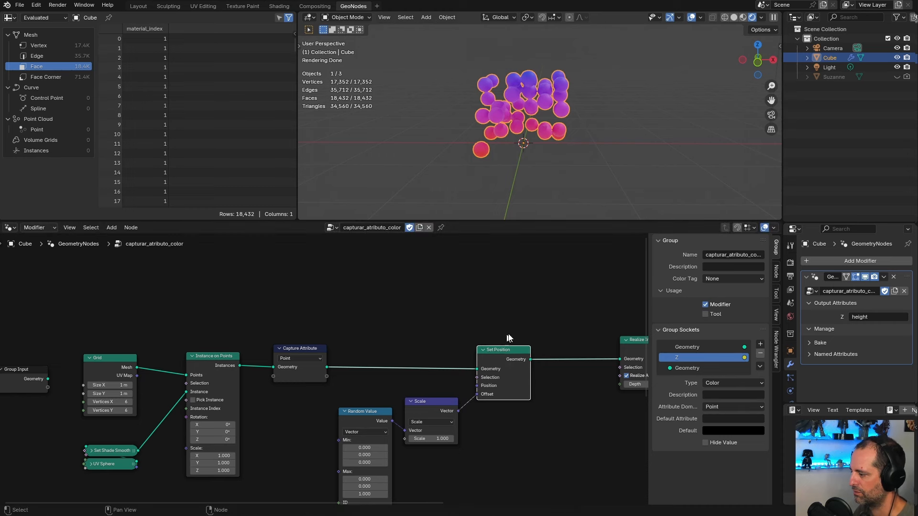
{"action": "middle_click_drag", "start_coordinate": [507, 338], "coordinate": [454, 328]}
{"action": "left_click_drag", "start_coordinate": [454, 328], "coordinate": [458, 331]}
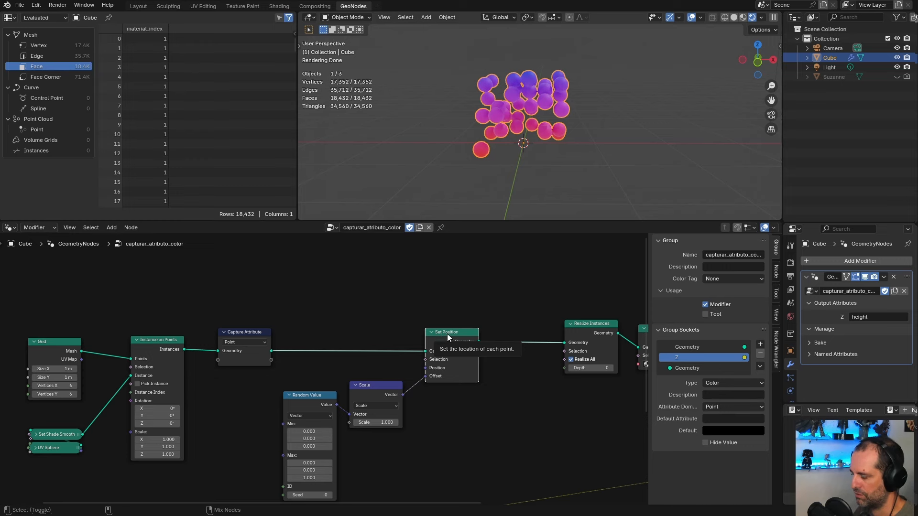
- Duplicate Set Position above the original with its incoming links kept, and delete the duplicate
{"action": "key", "text": "shift+d"}
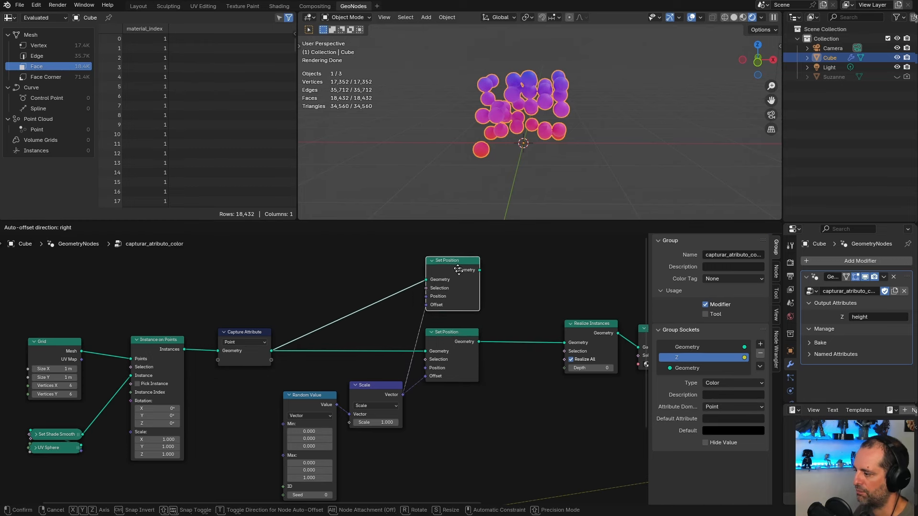
{"action": "left_click", "coordinate": [448, 262]}
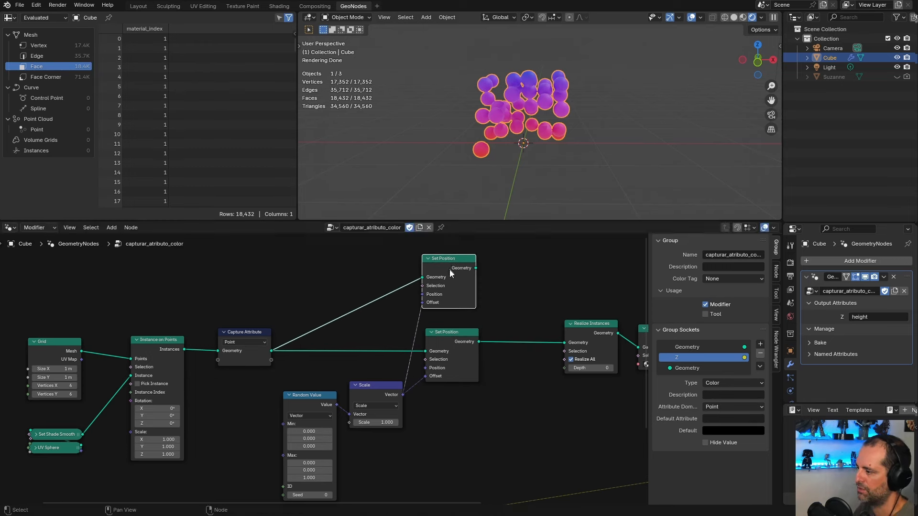
{"action": "key", "text": "x"}
- Duplicate the original Set Position node above itself without links, and try the linked duplication that keeps its Geometry and Offset connections
{"action": "left_click", "coordinate": [451, 336]}
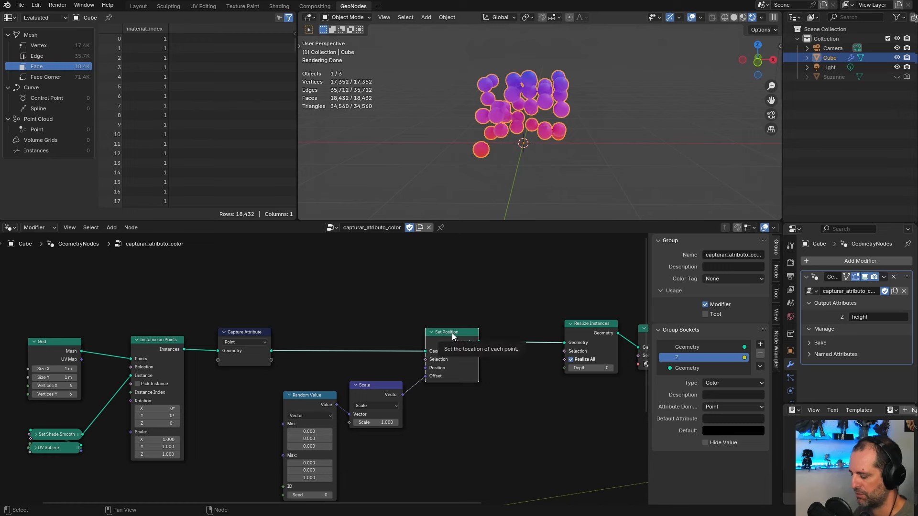
{"action": "key", "text": "shift+d"}
{"action": "left_click", "coordinate": [459, 257]}
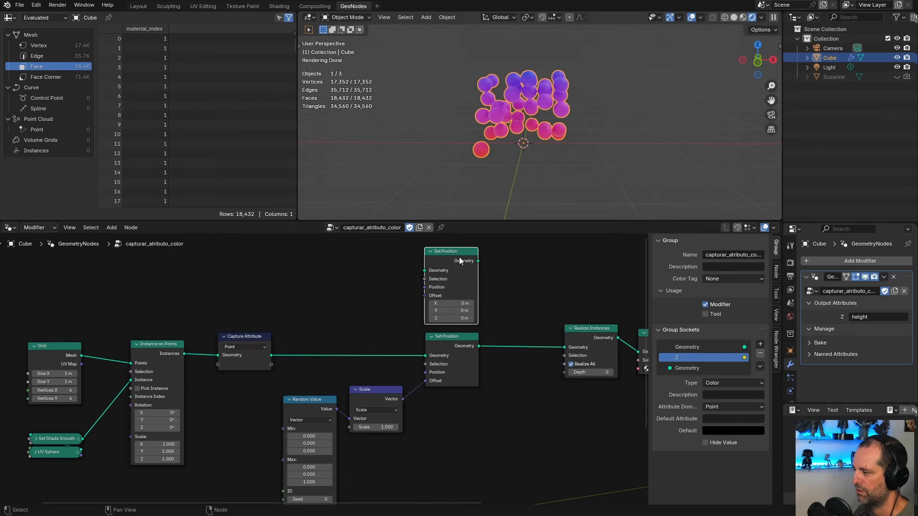
{"action": "mouse_move", "coordinate": [453, 260]}
{"action": "left_mouse_down"}
{"action": "mouse_move", "coordinate": [454, 347]}
{"action": "mouse_move", "coordinate": [455, 269]}
{"action": "left_mouse_up"}
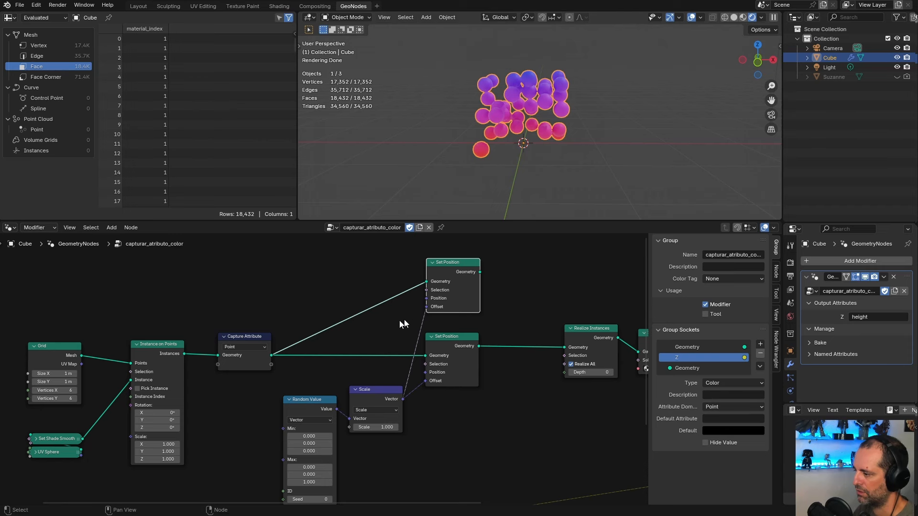
- Add a shared reroute on the geometry links from Capture Attribute to both Set Position nodes, and undo it
{"action": "middle_click_drag", "start_coordinate": [340, 355], "coordinate": [375, 351]}
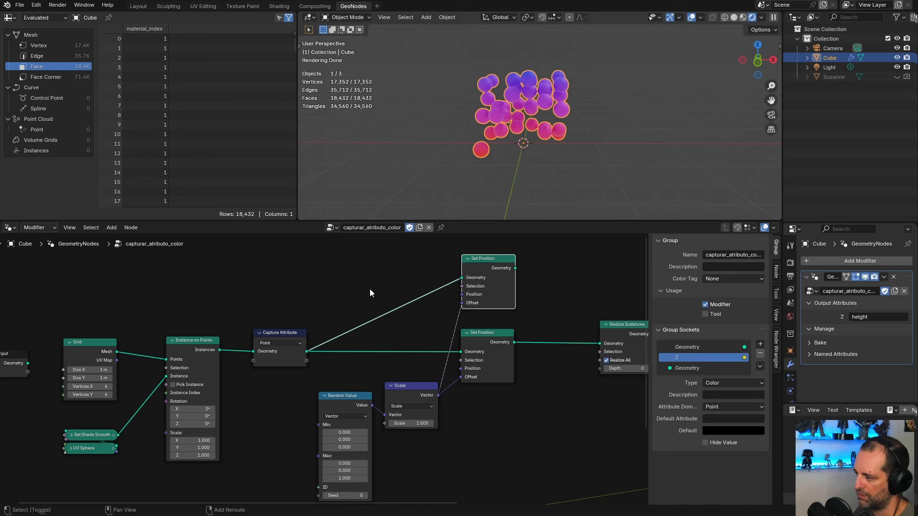
{"action": "right_click_drag", "start_coordinate": [370, 289], "coordinate": [381, 374], "text": "shift"}
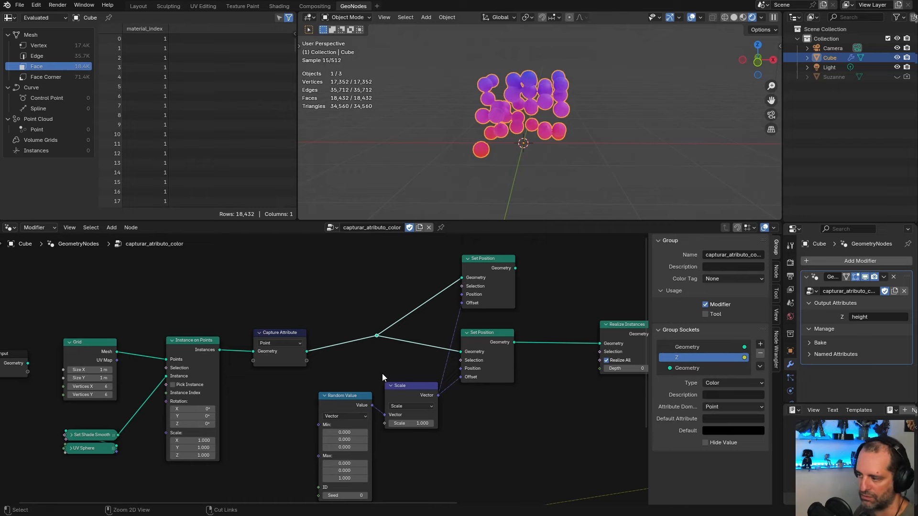
{"action": "key", "text": "ctrl+z"}
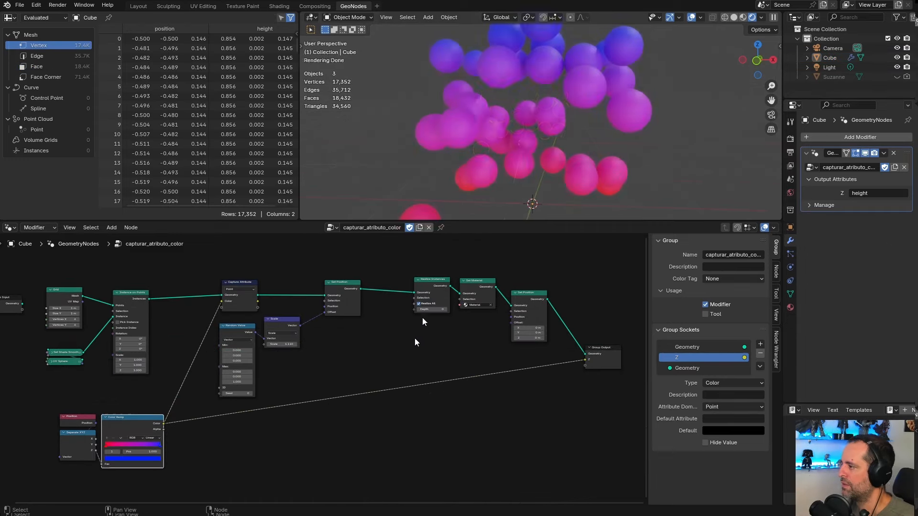
- Examine the height-based colours of the spheres and the nodes around Capture Attribute and Color Ramp
{"action": "middle_click_drag", "start_coordinate": [497, 143], "coordinate": [529, 107]}
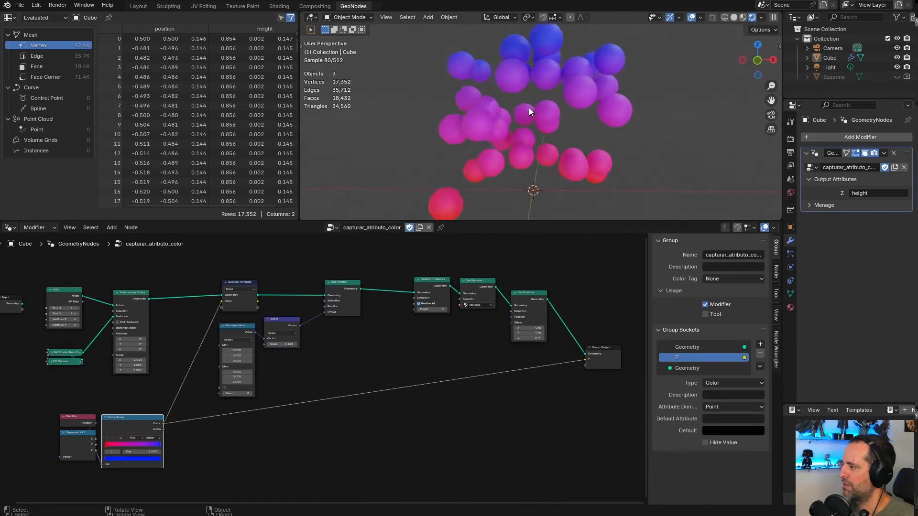
{"action": "scroll", "coordinate": [529, 107], "scroll_direction": "up", "scroll_amount": 3}
{"action": "scroll", "coordinate": [229, 290], "scroll_direction": "up", "scroll_amount": 5}
{"action": "mouse_move", "coordinate": [266, 303]}
{"action": "middle_mouse_down"}
{"action": "mouse_move", "coordinate": [223, 269]}
{"action": "mouse_move", "coordinate": [267, 303]}
{"action": "middle_mouse_up"}
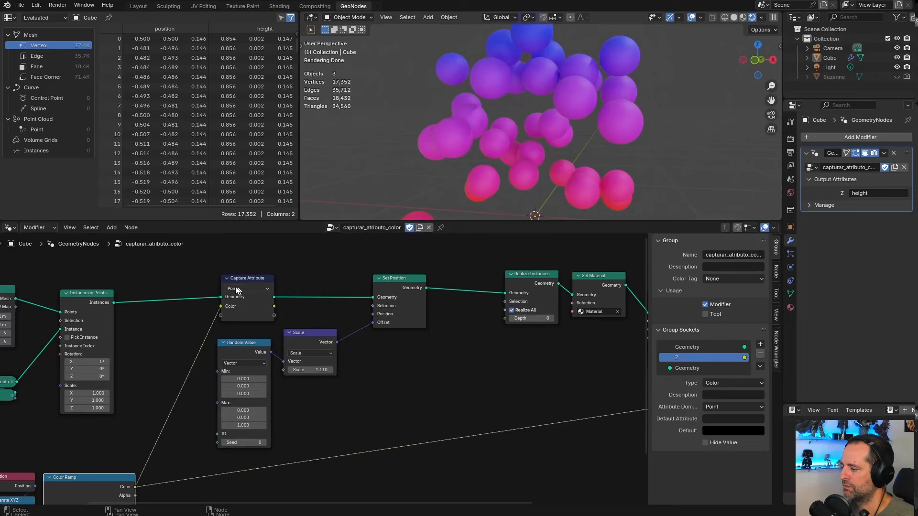
{"action": "scroll", "coordinate": [337, 325], "scroll_direction": "down", "scroll_amount": 4}
{"action": "middle_click_drag", "start_coordinate": [360, 317], "coordinate": [332, 306]}
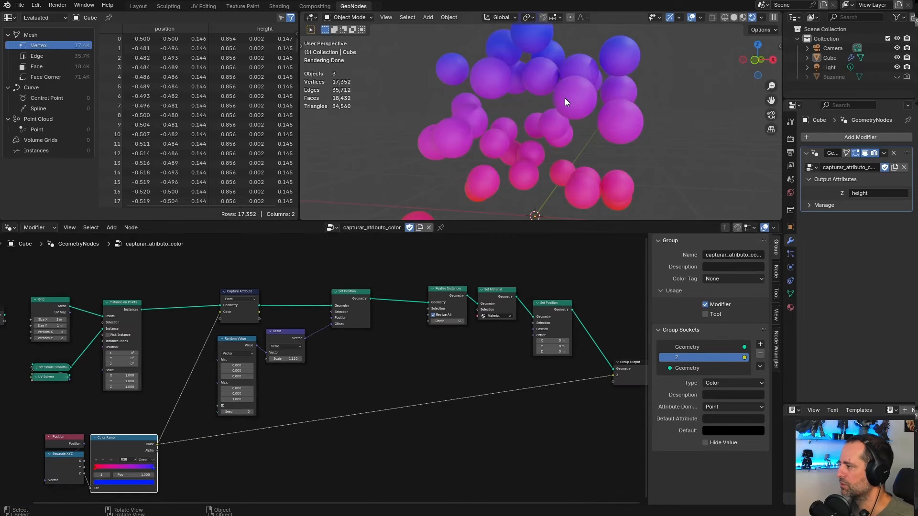
{"action": "middle_click_drag", "start_coordinate": [555, 90], "coordinate": [564, 88]}
{"action": "middle_click_drag", "start_coordinate": [482, 383], "coordinate": [434, 347]}
- Slightly adjust the placement of Group Output, both Set Position nodes and Realize Instances in the node tree
{"action": "left_click_drag", "start_coordinate": [584, 329], "coordinate": [594, 335]}
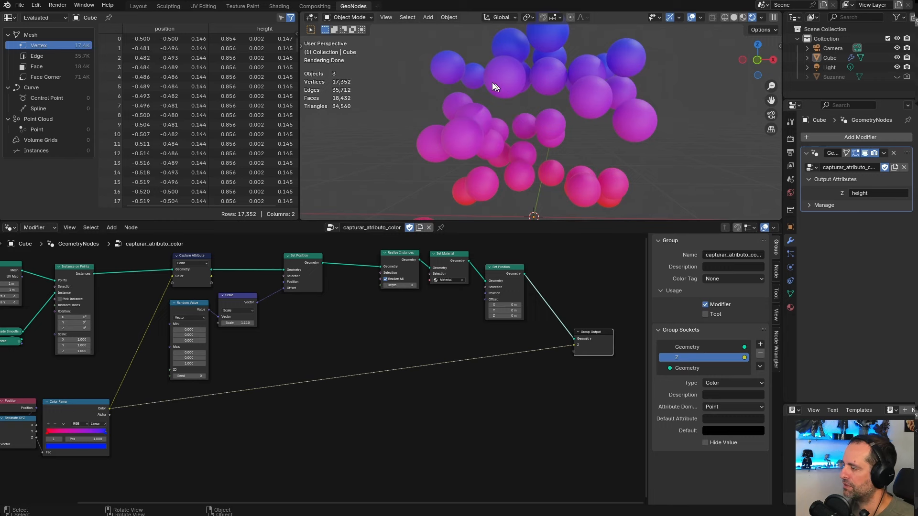
{"action": "middle_click_drag", "start_coordinate": [511, 71], "coordinate": [523, 65]}
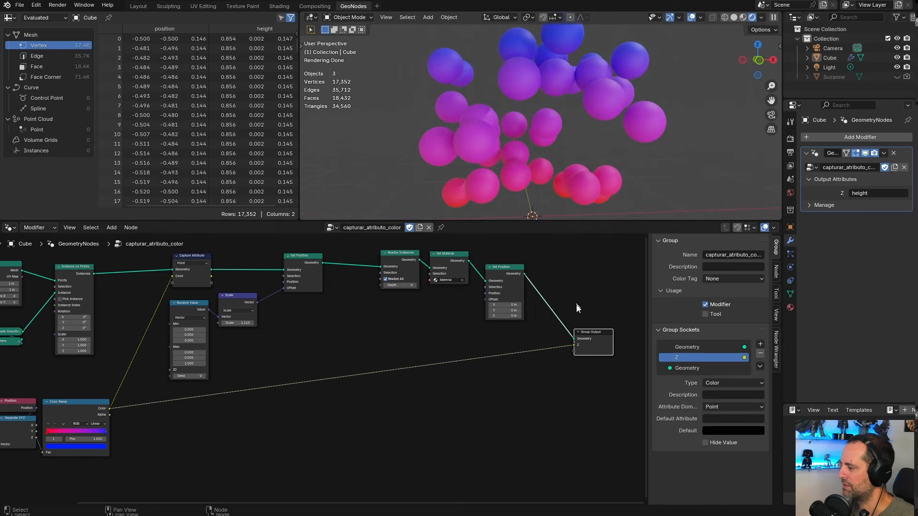
{"action": "left_click_drag", "start_coordinate": [515, 268], "coordinate": [512, 265]}
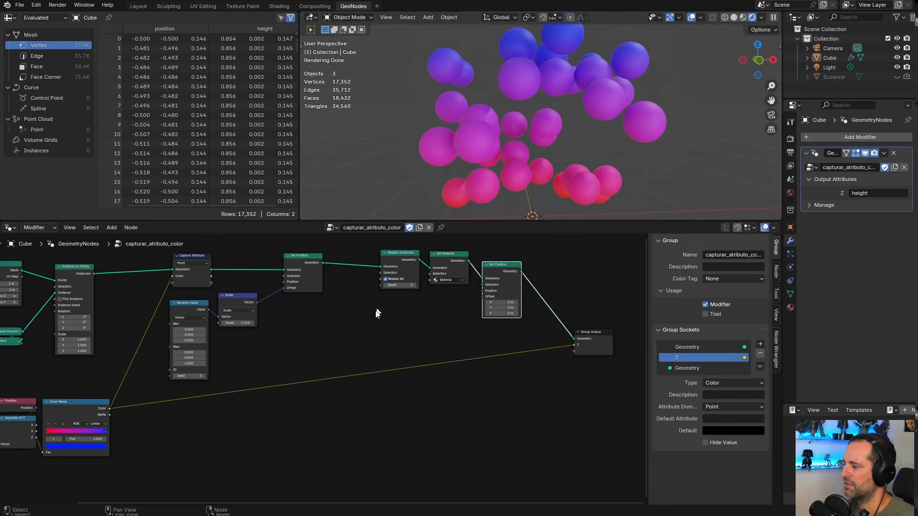
{"action": "scroll", "coordinate": [339, 305], "scroll_direction": "up", "scroll_amount": 2}
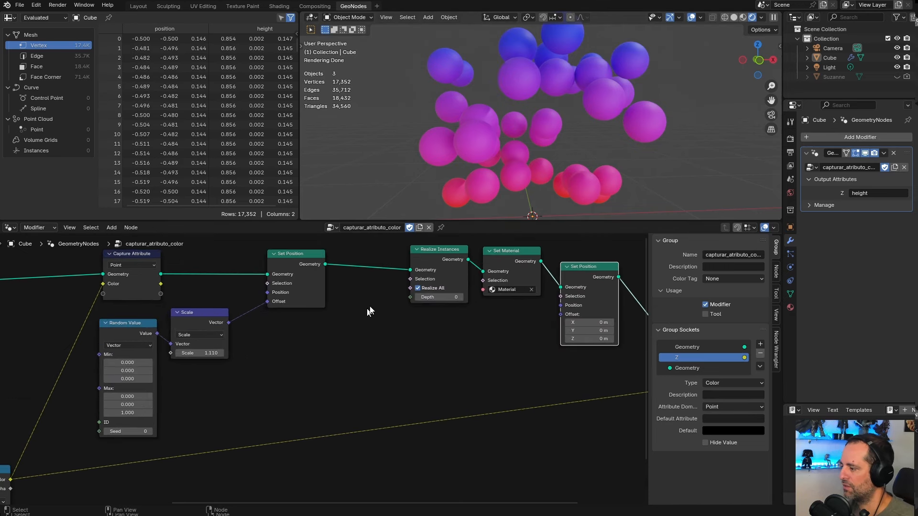
{"action": "left_click", "coordinate": [412, 259]}
{"action": "key", "text": "ctrl+z"}
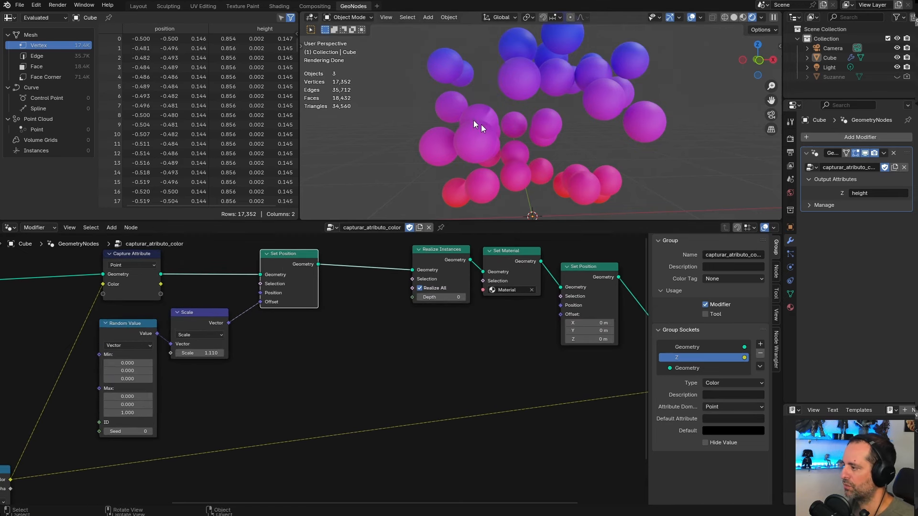
{"action": "left_click_drag", "start_coordinate": [422, 264], "coordinate": [427, 263]}
- Detach Capture Attribute from its links and reinsert it between the first Set Position and Realize Instances
{"action": "scroll", "coordinate": [375, 300], "scroll_direction": "down", "scroll_amount": 1}
{"action": "scroll", "coordinate": [287, 363], "scroll_direction": "down", "scroll_amount": 1}
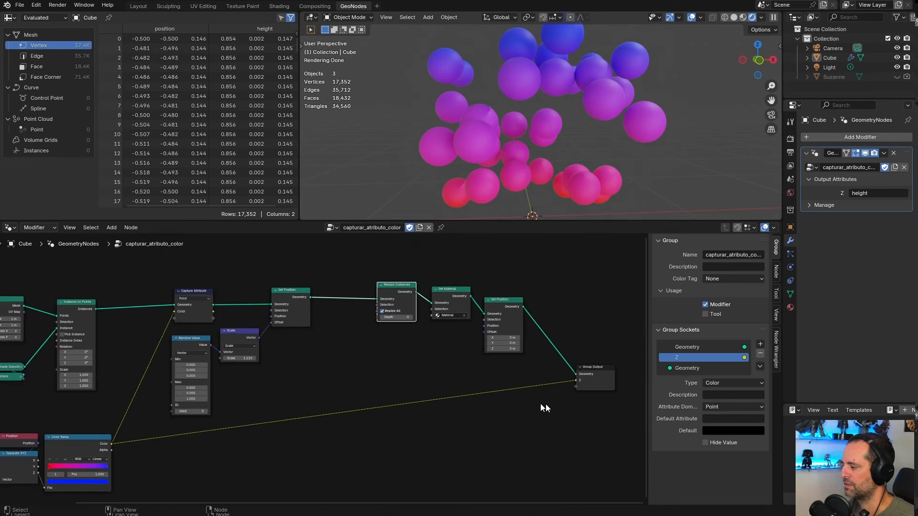
{"action": "left_click_drag", "start_coordinate": [191, 294], "coordinate": [344, 263], "text": "alt"}
{"action": "scroll", "coordinate": [339, 348], "scroll_direction": "up", "scroll_amount": 2}
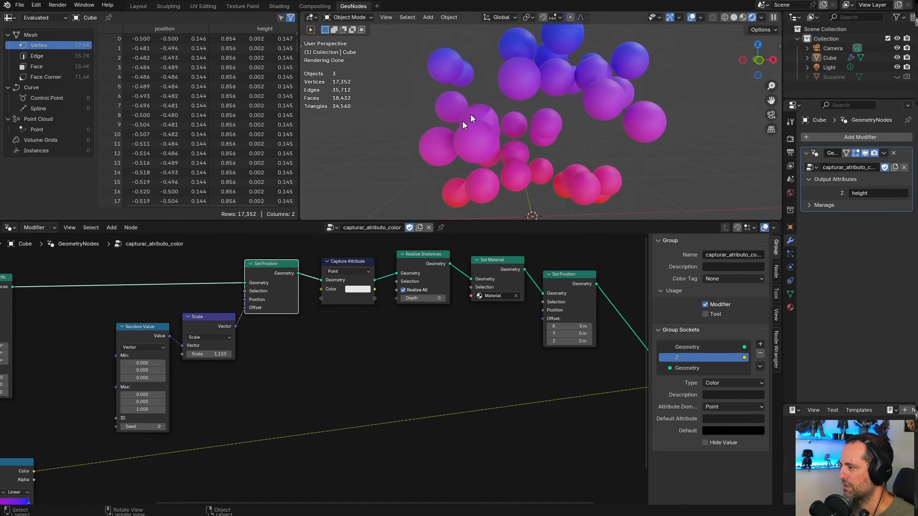
{"action": "middle_click_drag", "start_coordinate": [470, 114], "coordinate": [512, 62]}
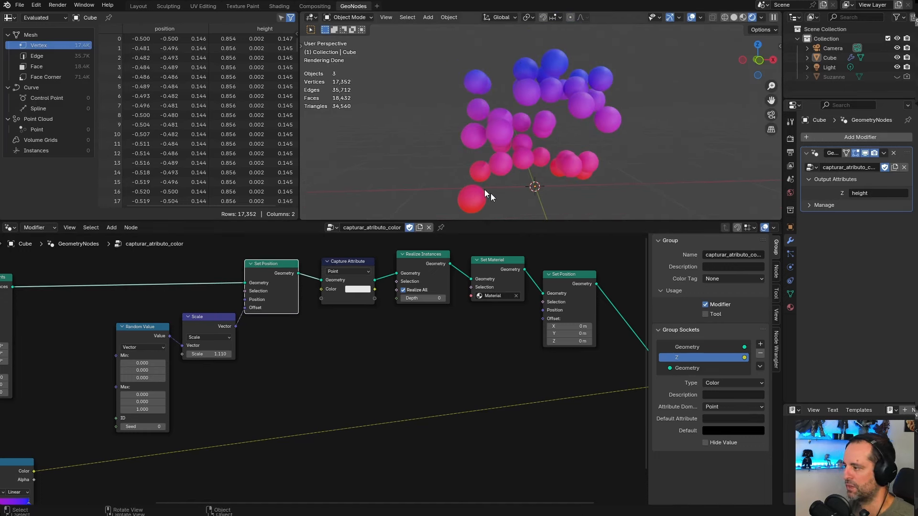
{"action": "left_click_drag", "start_coordinate": [362, 259], "coordinate": [369, 264]}
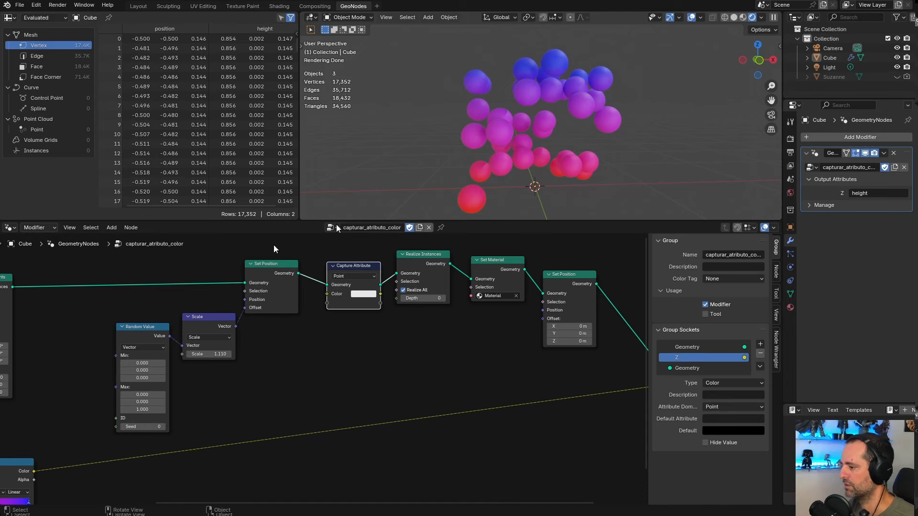
{"action": "middle_click_drag", "start_coordinate": [71, 286], "coordinate": [185, 276]}
{"action": "left_click_drag", "start_coordinate": [94, 271], "coordinate": [99, 266]}
- Connect the Color Ramp's Color output to Capture Attribute's Color input
{"action": "middle_click_drag", "start_coordinate": [408, 329], "coordinate": [365, 331]}
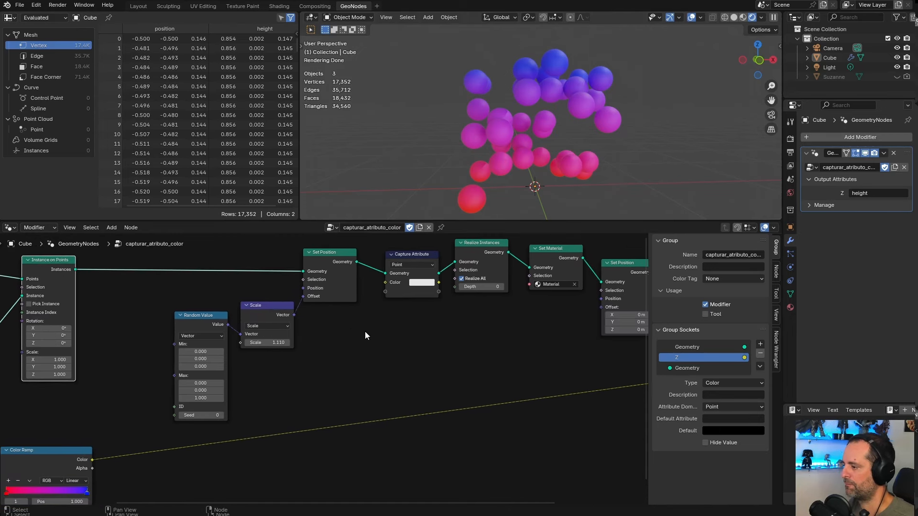
{"action": "scroll", "coordinate": [320, 311], "scroll_direction": "down", "scroll_amount": 2}
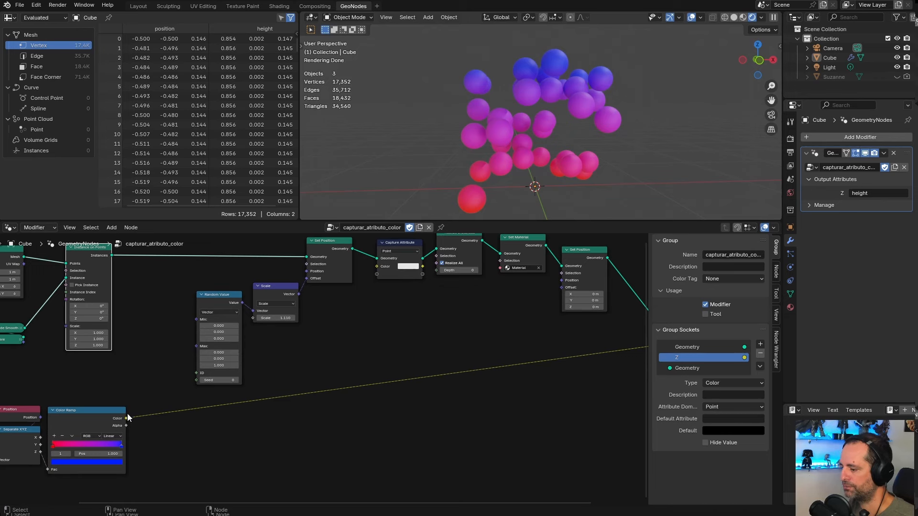
{"action": "left_click_drag", "start_coordinate": [125, 418], "coordinate": [377, 266]}
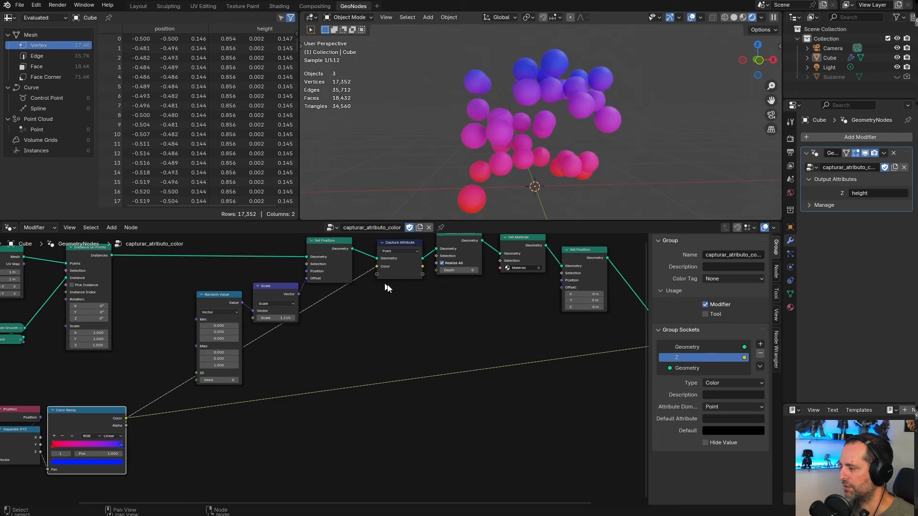
- Set Capture Attribute's domain to Instance and move the node slightly lower
{"action": "middle_click_drag", "start_coordinate": [385, 287], "coordinate": [314, 314]}
{"action": "scroll", "coordinate": [285, 258], "scroll_direction": "up", "scroll_amount": 2}
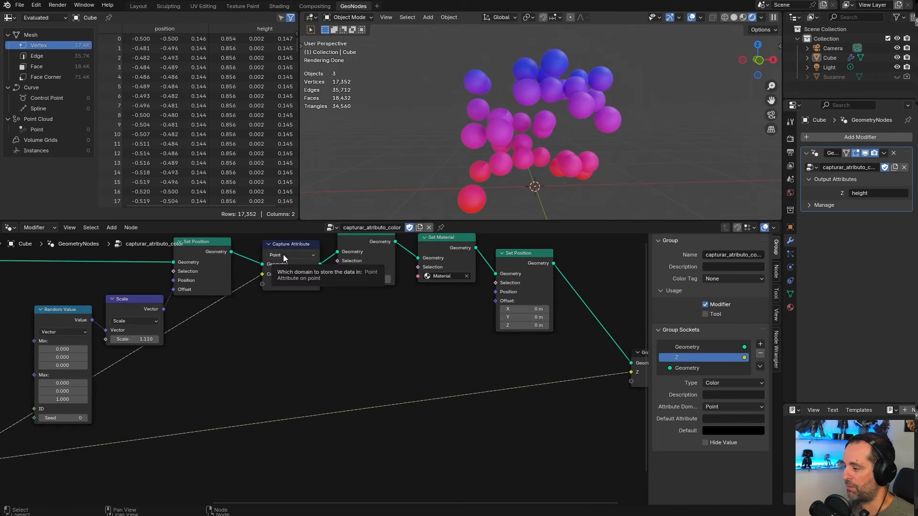
{"action": "middle_click_drag", "start_coordinate": [281, 293], "coordinate": [312, 325]}
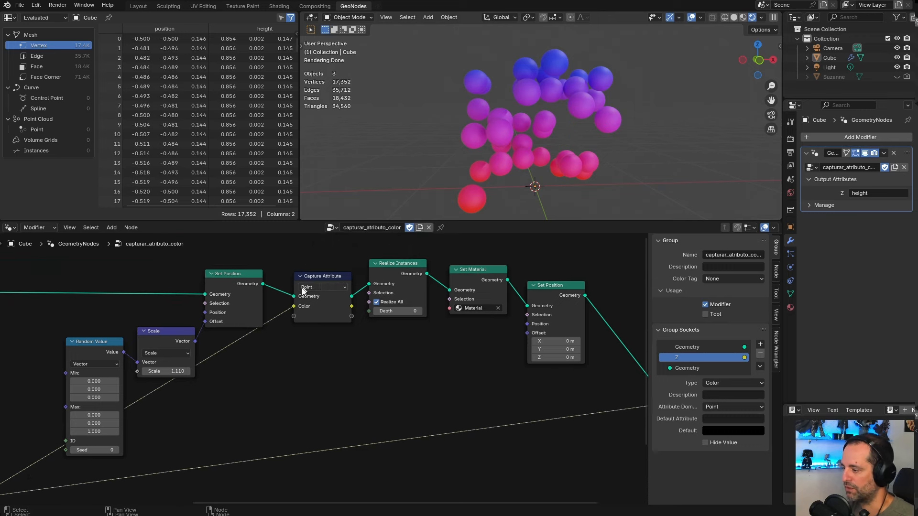
{"action": "left_click", "coordinate": [312, 288]}
{"action": "left_click", "coordinate": [319, 352]}
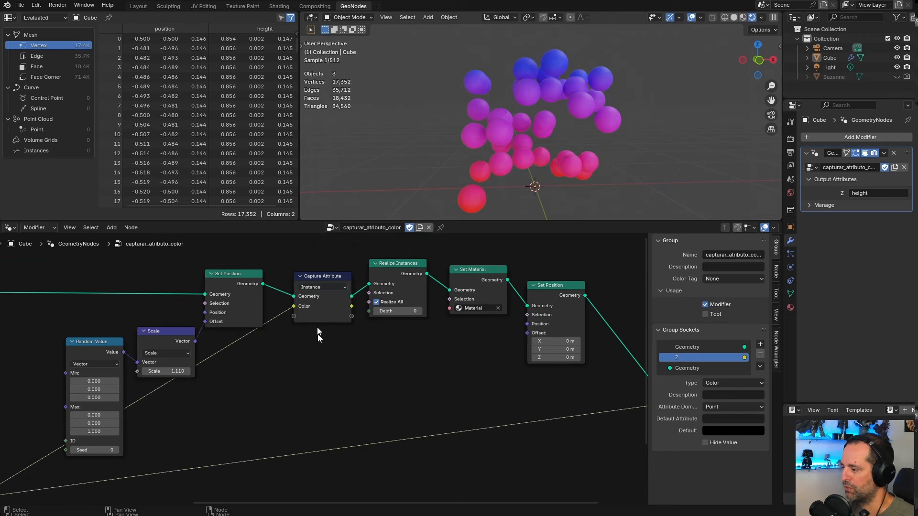
{"action": "left_click_drag", "start_coordinate": [318, 311], "coordinate": [315, 330]}
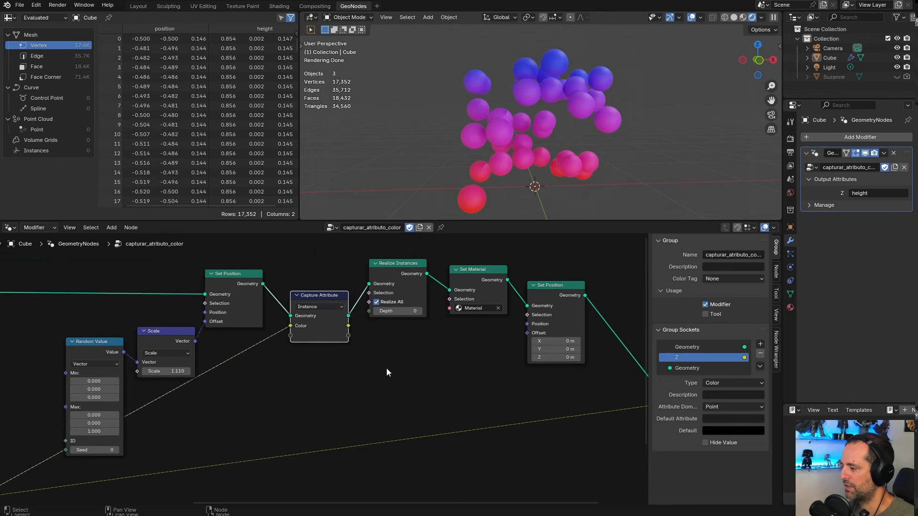
- Connect Capture Attribute's Color output to the Z input of Group Output
{"action": "middle_click_drag", "start_coordinate": [386, 372], "coordinate": [314, 306]}
{"action": "scroll", "coordinate": [312, 298], "scroll_direction": "down", "scroll_amount": 1}
{"action": "left_click_drag", "start_coordinate": [282, 279], "coordinate": [551, 346]}
{"action": "scroll", "coordinate": [528, 109], "scroll_direction": "up", "scroll_amount": 1}
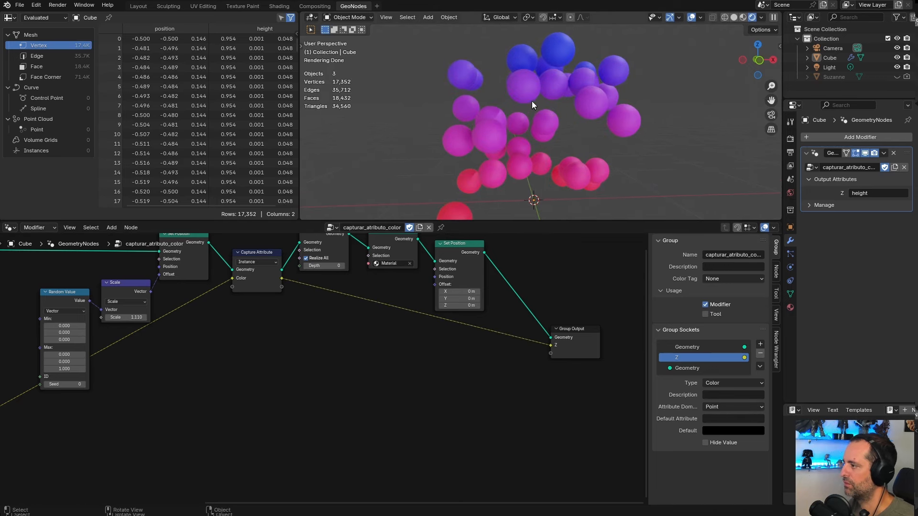
- Move the Color Ramp node farther away from Separate XYZ and inspect the spheres' colours up close
{"action": "scroll", "coordinate": [306, 367], "scroll_direction": "down", "scroll_amount": 3}
{"action": "middle_click_drag", "start_coordinate": [22, 431], "coordinate": [103, 390]}
{"action": "left_click_drag", "start_coordinate": [87, 372], "coordinate": [138, 377]}
{"action": "scroll", "coordinate": [538, 72], "scroll_direction": "up", "scroll_amount": 4}
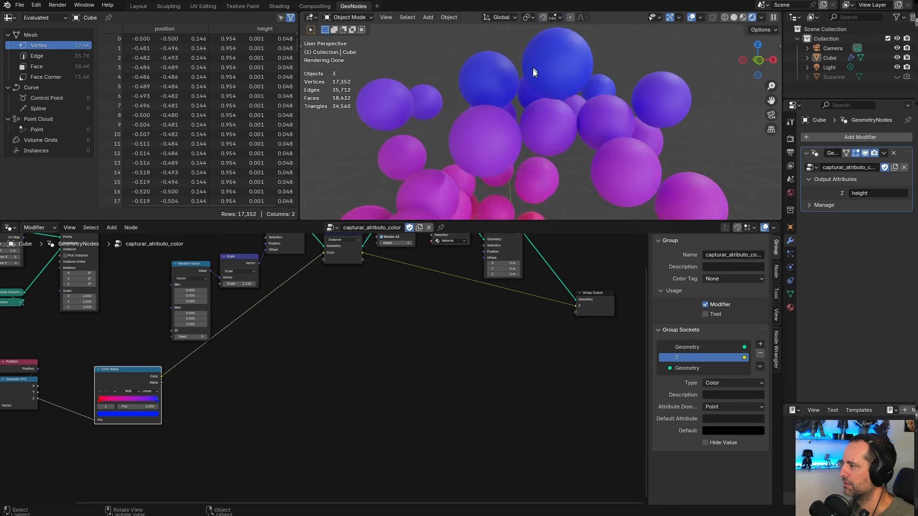
- Connect the Color Ramp's Color output directly to Group Output's Z input to compare the sphere colouring
{"action": "left_click_drag", "start_coordinate": [161, 376], "coordinate": [574, 306]}
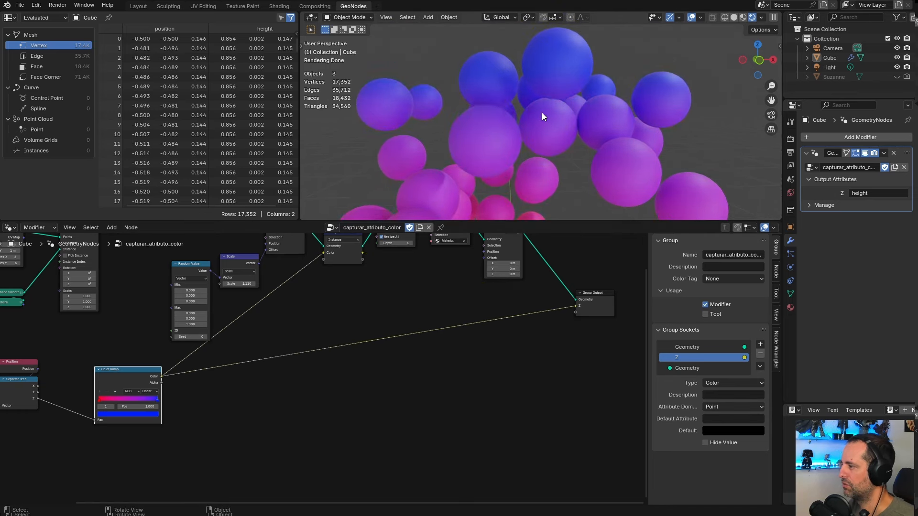
{"action": "scroll", "coordinate": [541, 114], "scroll_direction": "down", "scroll_amount": 1}
{"action": "scroll", "coordinate": [420, 117], "scroll_direction": "down", "scroll_amount": 1}
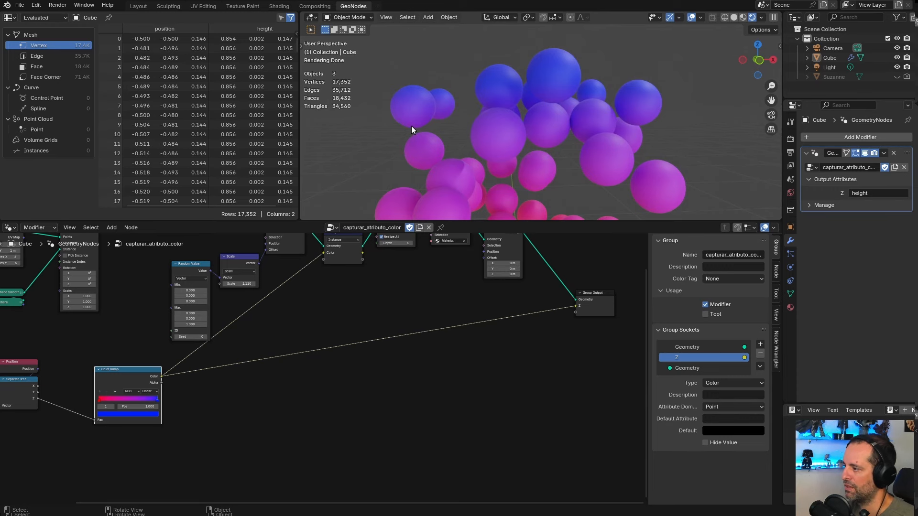
- Reconnect Capture Attribute's Color output to Group Output's Z input and nudge Capture Attribute slightly closer to the first Set Position
{"action": "middle_click_drag", "start_coordinate": [505, 269], "coordinate": [497, 293]}
{"action": "scroll", "coordinate": [497, 294], "scroll_direction": "up", "scroll_amount": 1}
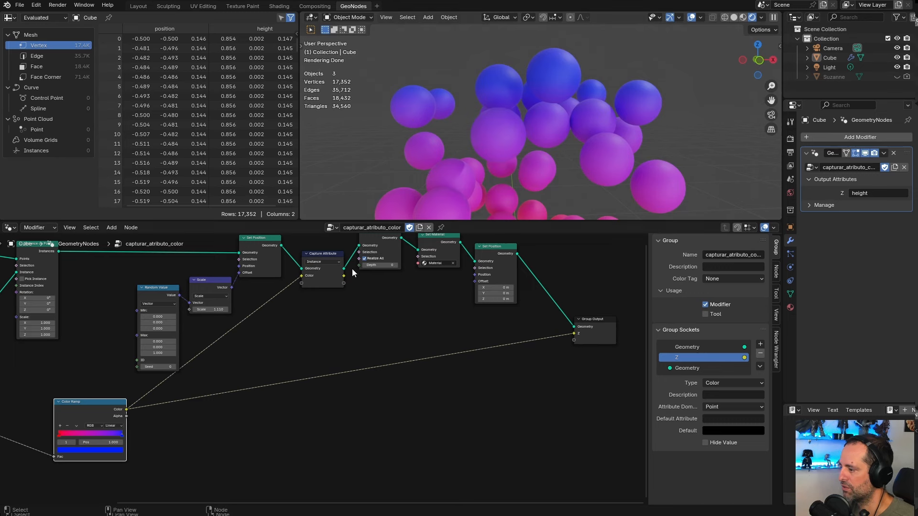
{"action": "left_click_drag", "start_coordinate": [343, 276], "coordinate": [574, 333]}
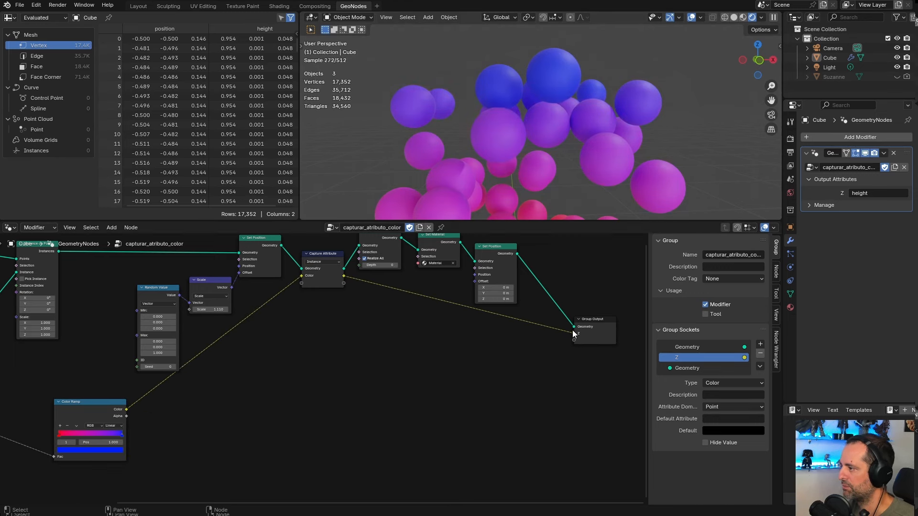
{"action": "left_click_drag", "start_coordinate": [321, 252], "coordinate": [317, 253]}
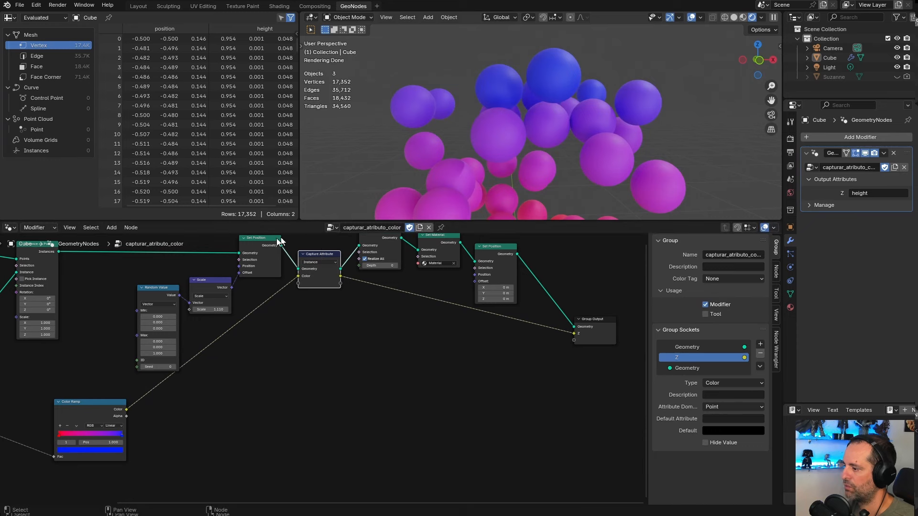
{"action": "middle_click_drag", "start_coordinate": [305, 263], "coordinate": [348, 285]}
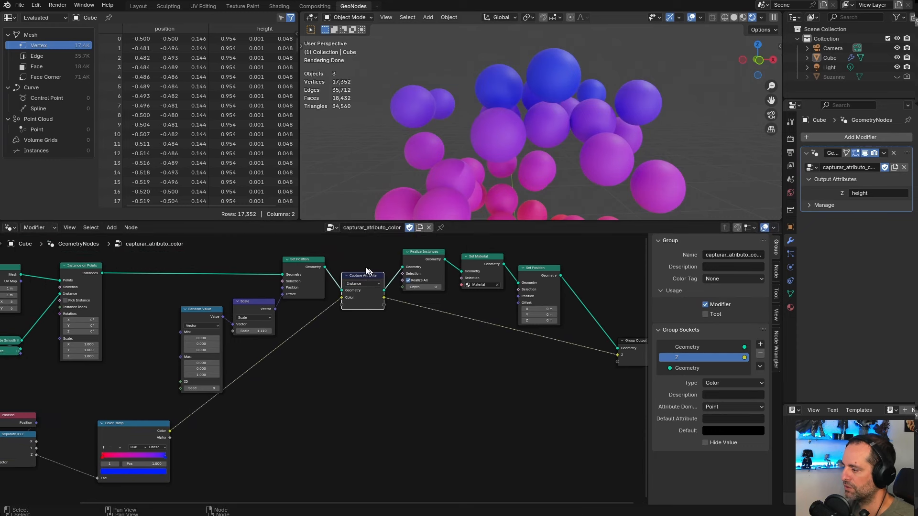
- Examine the height-based colours of the spheres alongside the Capture Attribute node and its links to the Group Output
{"action": "scroll", "coordinate": [373, 297], "scroll_direction": "up", "scroll_amount": 1}
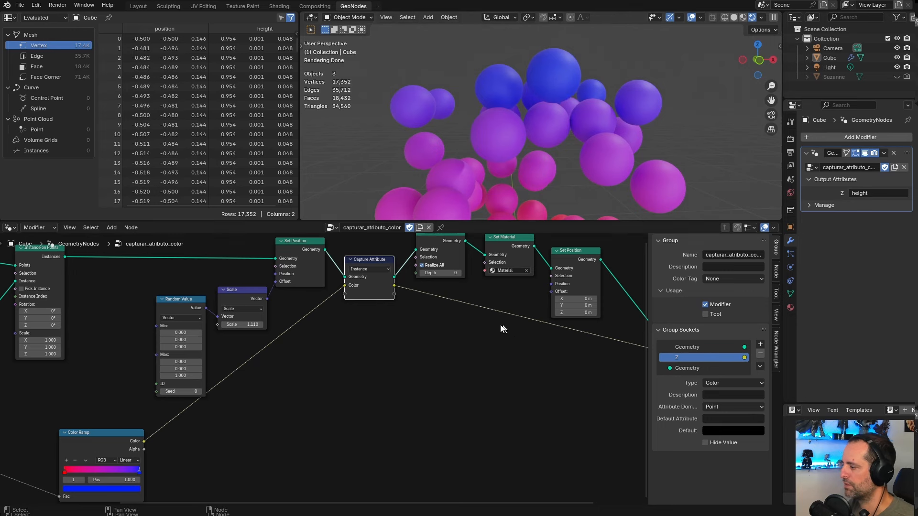
{"action": "scroll", "coordinate": [497, 325], "scroll_direction": "down", "scroll_amount": 1}
{"action": "middle_click_drag", "start_coordinate": [428, 281], "coordinate": [305, 274]}
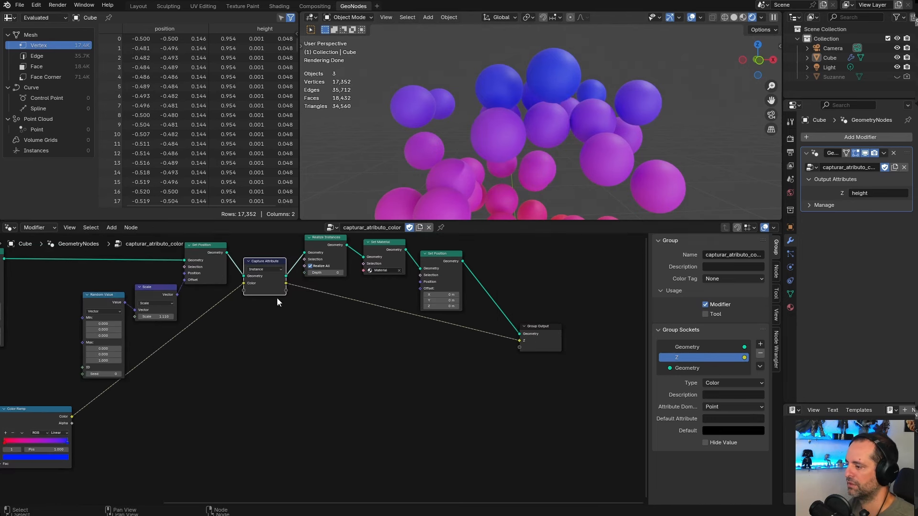
{"action": "left_click_drag", "start_coordinate": [268, 268], "coordinate": [267, 268]}
{"action": "scroll", "coordinate": [499, 168], "scroll_direction": "down", "scroll_amount": 4}
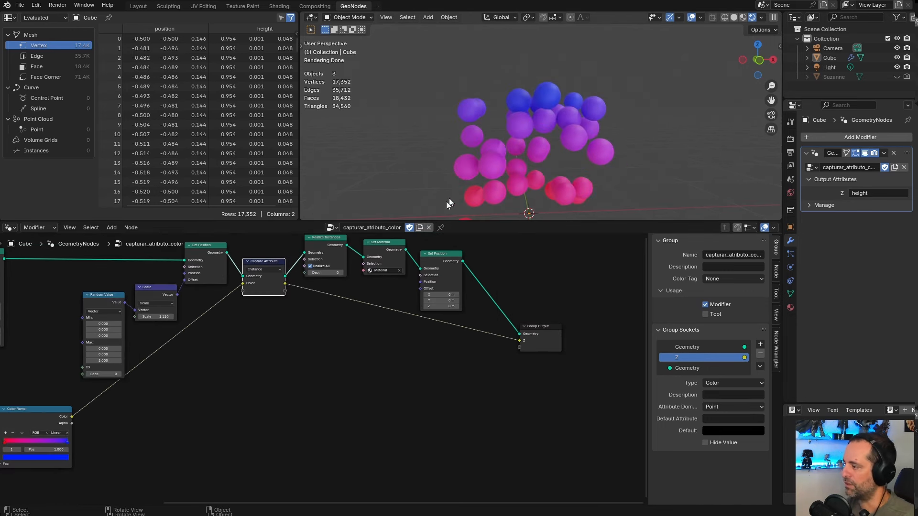
{"action": "middle_click_drag", "start_coordinate": [332, 352], "coordinate": [349, 340]}
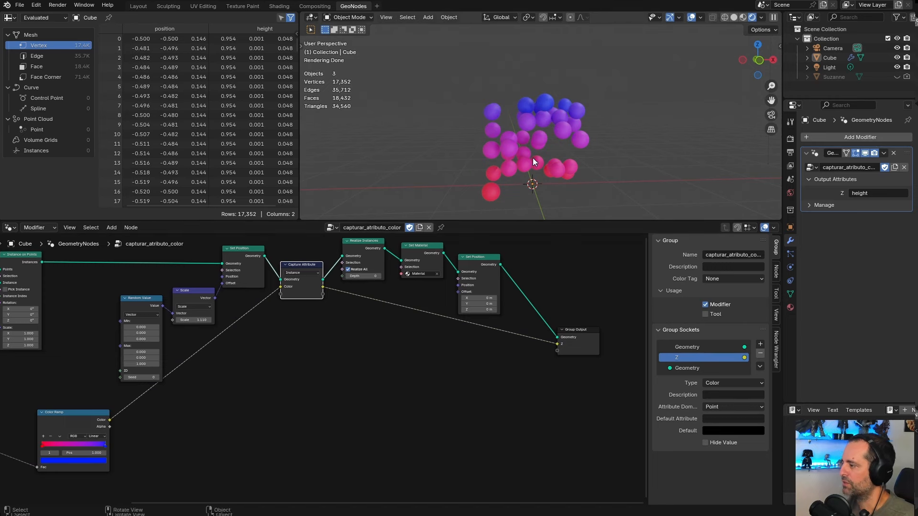
{"action": "middle_click_drag", "start_coordinate": [532, 158], "coordinate": [555, 158]}
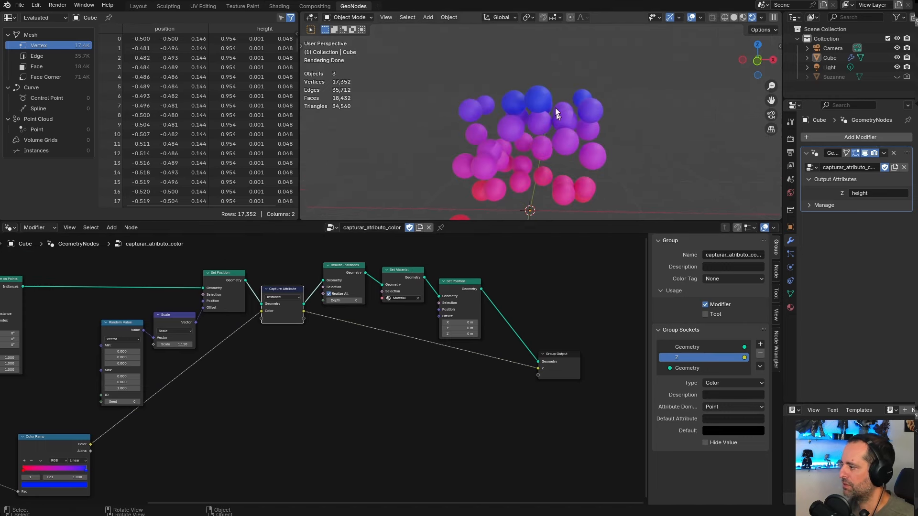
{"action": "scroll", "coordinate": [313, 340], "scroll_direction": "up", "scroll_amount": 2}
- Add an Index node just below the Capture Attribute node
{"action": "middle_click_drag", "start_coordinate": [312, 341], "coordinate": [406, 317]}
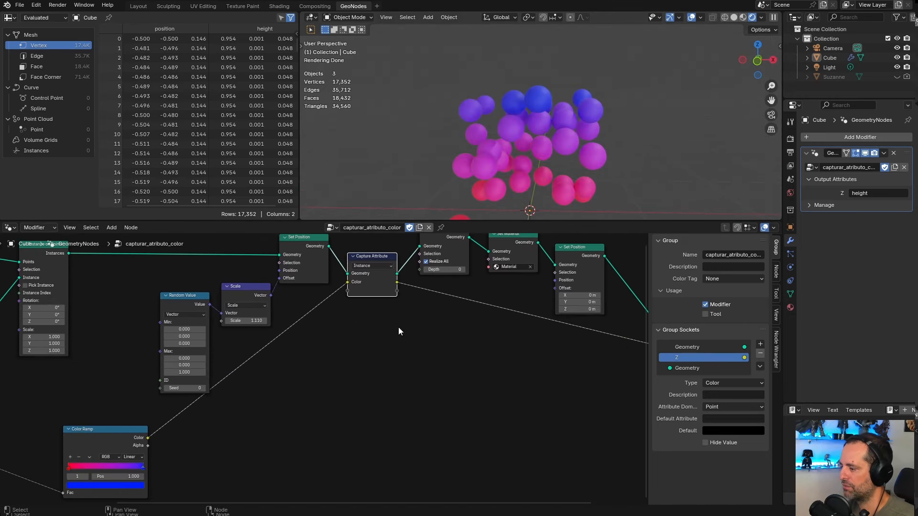
{"action": "key", "text": "shift+a"}
{"action": "left_click", "coordinate": [397, 308]}
{"action": "type", "text": "index"}
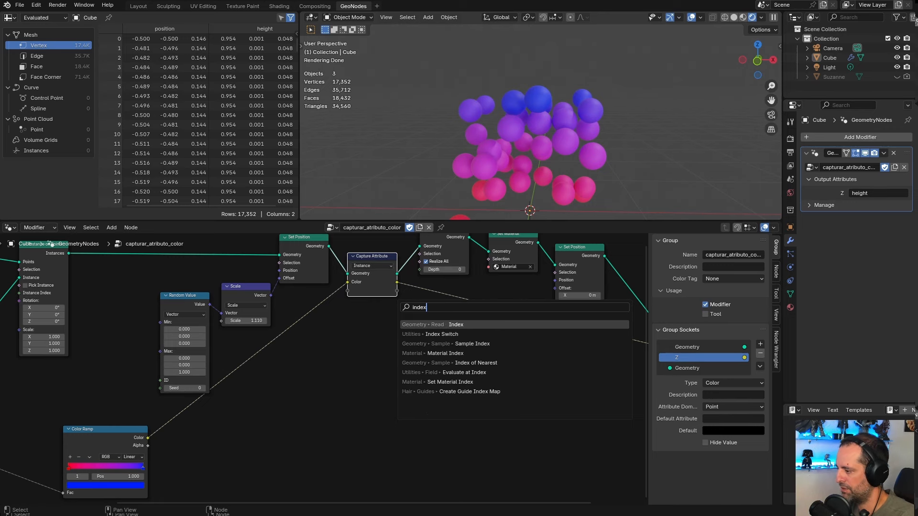
{"action": "key", "text": "Return"}
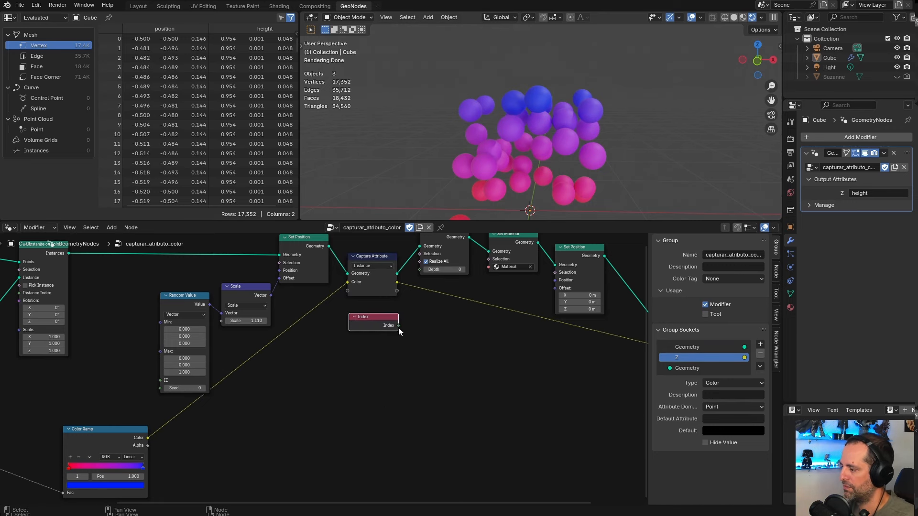
{"action": "left_click", "coordinate": [398, 328]}
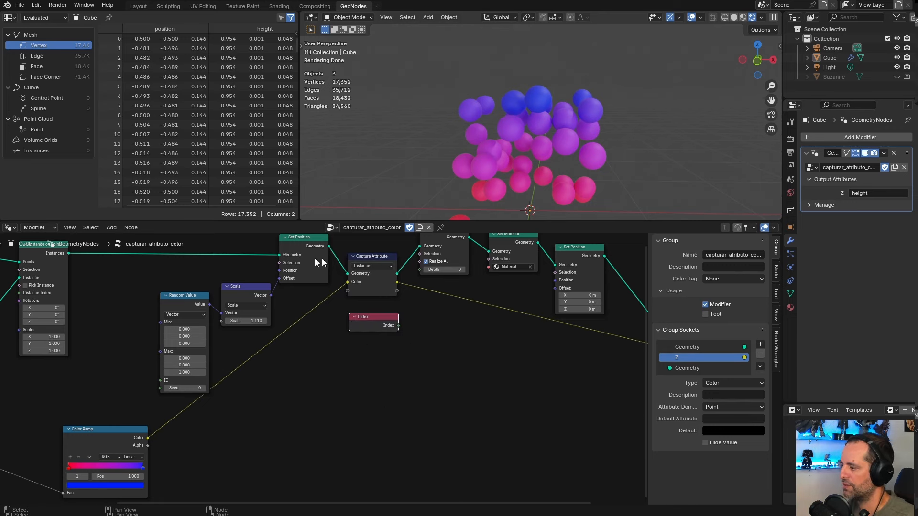
- Preview the Index values on the Realize Instances geometry with a Viewer node and read them in the spreadsheet
{"action": "scroll", "coordinate": [532, 97], "scroll_direction": "up", "scroll_amount": 2}
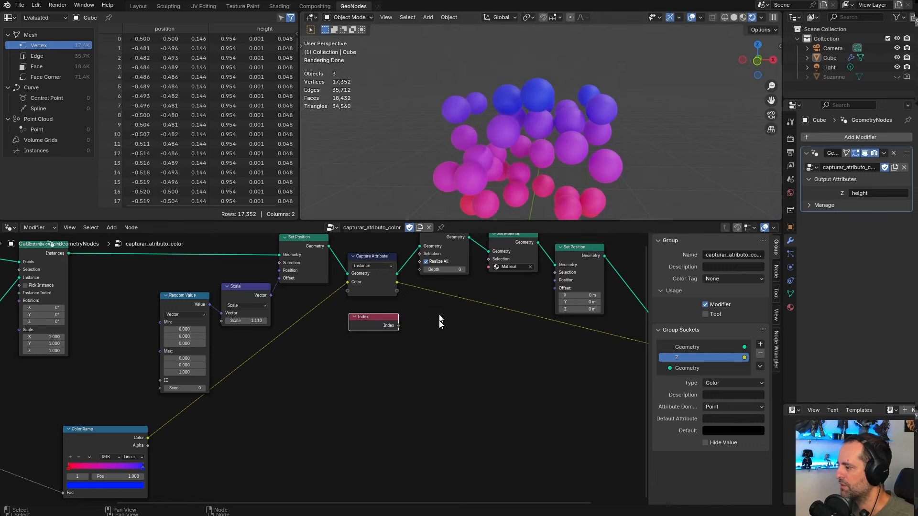
{"action": "scroll", "coordinate": [449, 335], "scroll_direction": "up", "scroll_amount": 1}
{"action": "scroll", "coordinate": [573, 71], "scroll_direction": "up", "scroll_amount": 3}
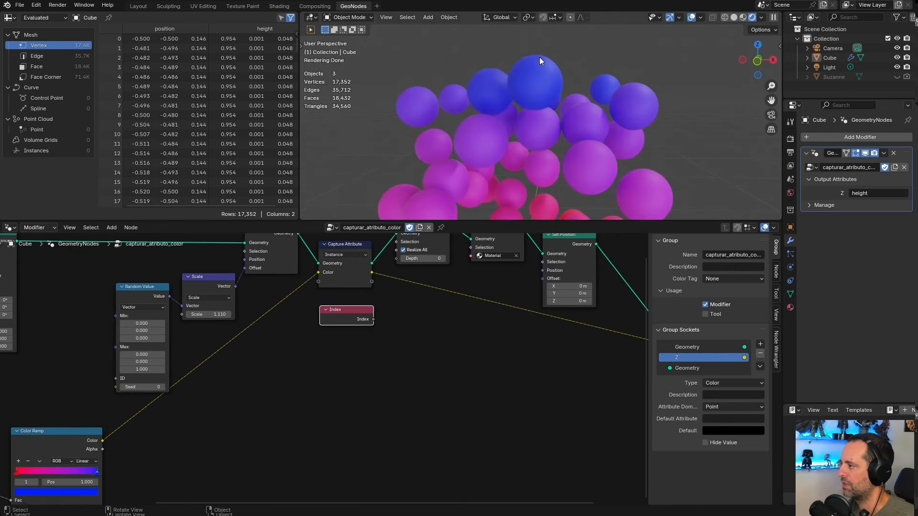
{"action": "middle_click_drag", "start_coordinate": [357, 314], "coordinate": [325, 329]}
{"action": "left_click", "coordinate": [324, 329], "text": "ctrl+shift"}
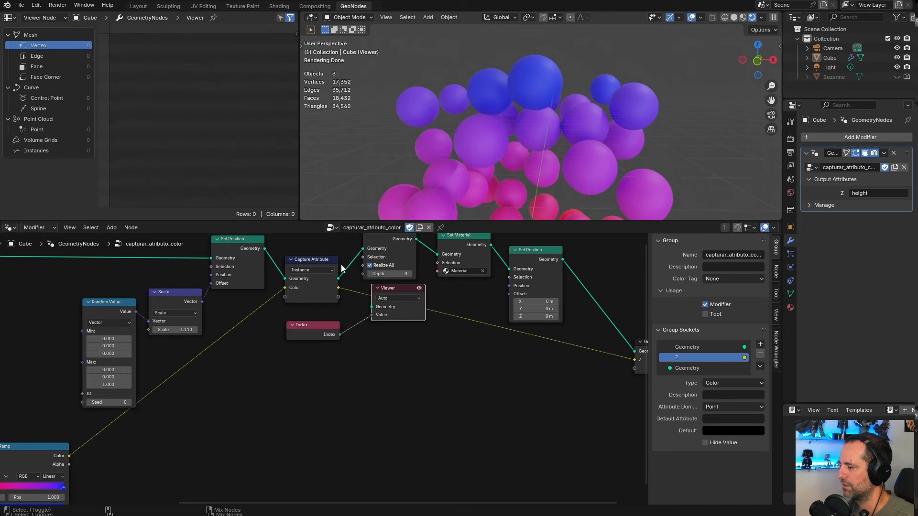
{"action": "middle_click_drag", "start_coordinate": [404, 266], "coordinate": [403, 300]}
{"action": "left_click", "coordinate": [400, 267], "text": "ctrl+shift"}
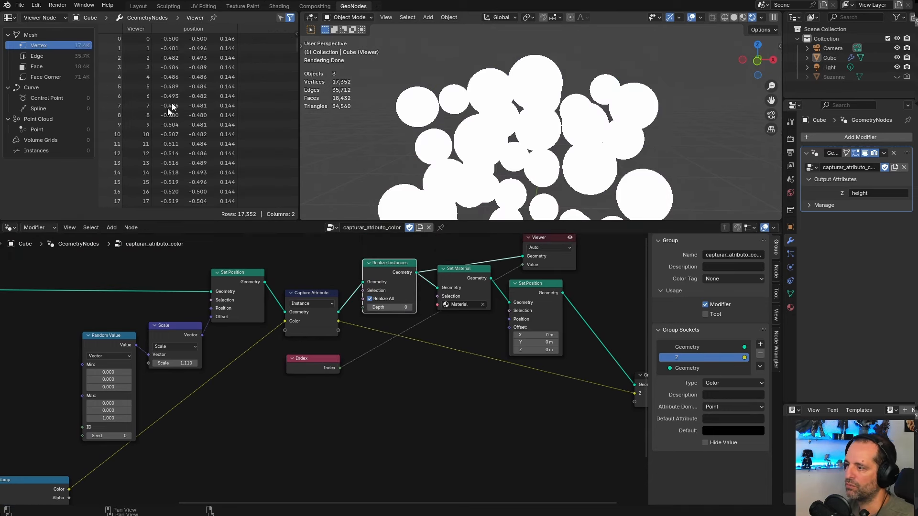
{"action": "left_click_drag", "start_coordinate": [298, 45], "coordinate": [310, 29]}
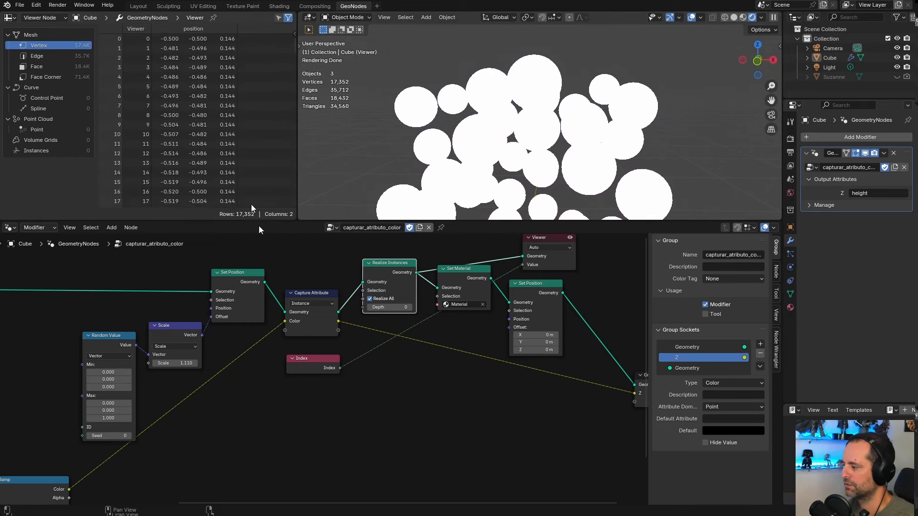
- Delete the Viewer node from the node tree
{"action": "scroll", "coordinate": [454, 377], "scroll_direction": "down", "scroll_amount": 2}
{"action": "middle_click_drag", "start_coordinate": [454, 378], "coordinate": [418, 385]}
{"action": "left_click", "coordinate": [465, 271]}
{"action": "key", "text": "x"}
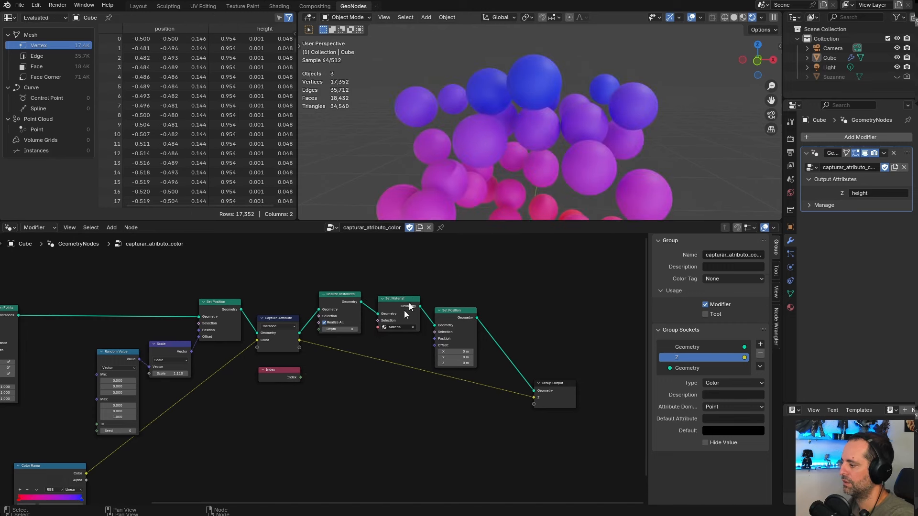
- Shift the last Set Position node slightly aside and add a Random Value node of type Vector below Set Material
{"action": "scroll", "coordinate": [379, 409], "scroll_direction": "up", "scroll_amount": 2}
{"action": "left_click_drag", "start_coordinate": [476, 304], "coordinate": [487, 299]}
{"action": "middle_click_drag", "start_coordinate": [434, 343], "coordinate": [443, 320]}
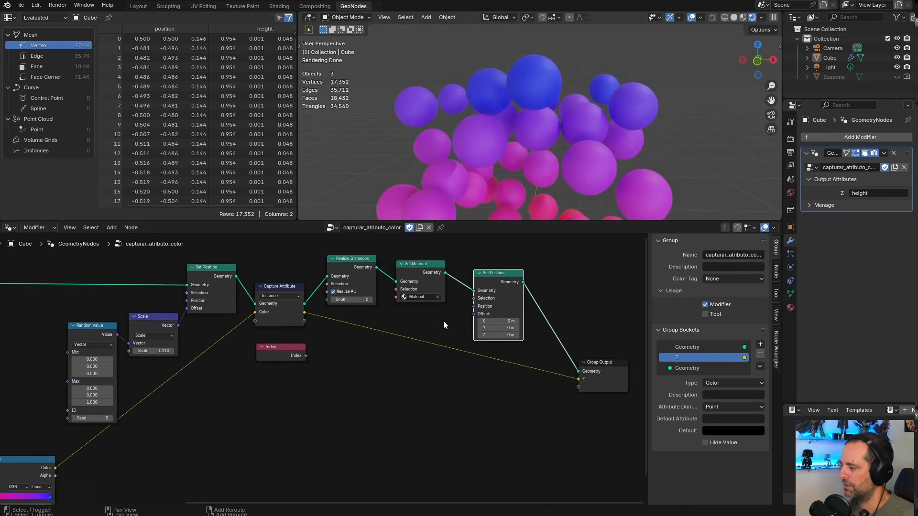
{"action": "key", "text": "shift+a"}
{"action": "type", "text": "r"}
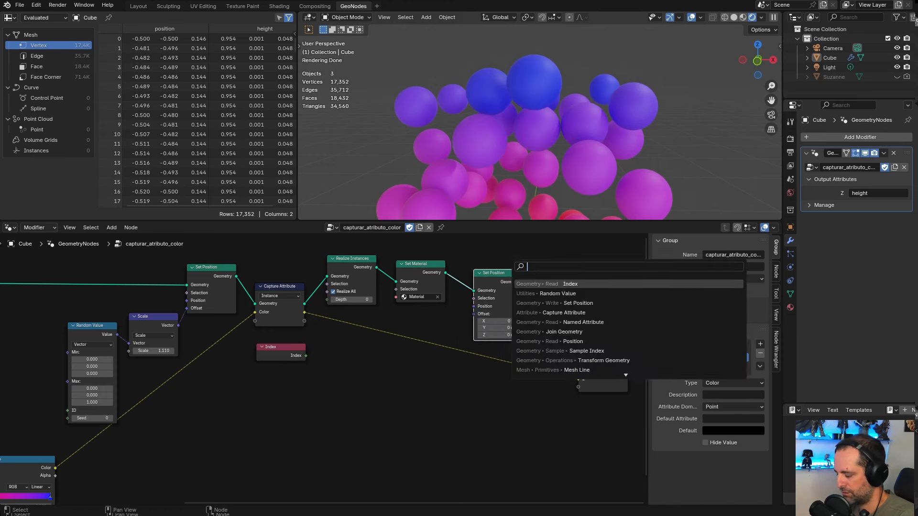
{"action": "type", "text": "and"}
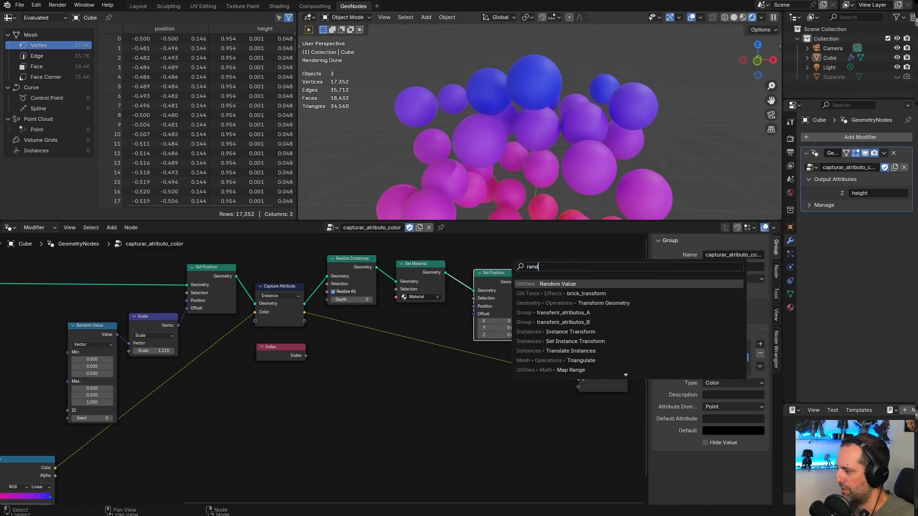
{"action": "key", "text": "Return"}
{"action": "left_click", "coordinate": [372, 372]}
{"action": "left_click", "coordinate": [401, 393]}
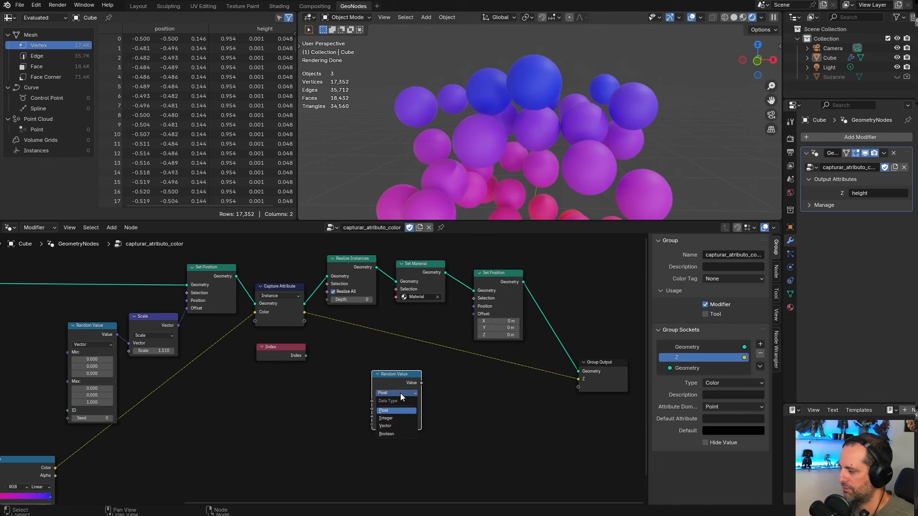
{"action": "left_click", "coordinate": [398, 425]}
- Set all three Min components of the new Random Value node to -0.1 and all three Max components to 0.1
{"action": "middle_click_drag", "start_coordinate": [459, 409], "coordinate": [459, 366]}
{"action": "left_click", "coordinate": [408, 363]}
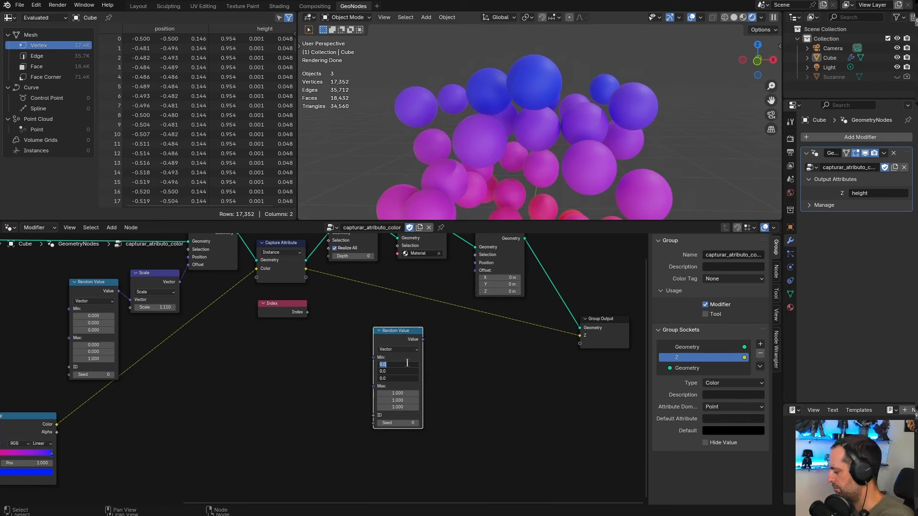
{"action": "type", "text": "-0.1"}
{"action": "key", "text": "Return"}
{"action": "left_click_drag", "start_coordinate": [412, 394], "coordinate": [412, 407]}
{"action": "type", "text": "0."}
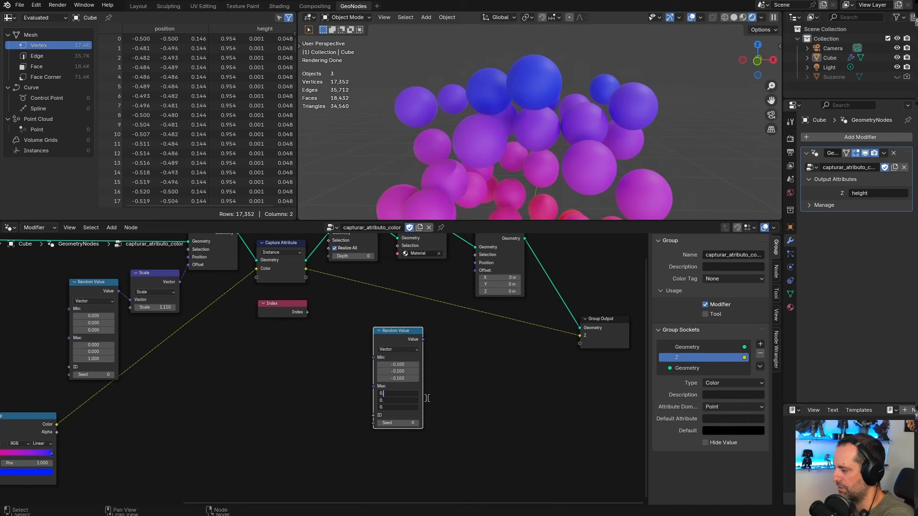
{"action": "type", "text": "1"}
{"action": "key", "text": "Return"}
- Connect the new Random Value output to the last Set Position's Offset and inspect the deformed spheres from different angles
{"action": "scroll", "coordinate": [454, 360], "scroll_direction": "up", "scroll_amount": 2}
{"action": "left_click_drag", "start_coordinate": [398, 357], "coordinate": [399, 359]}
{"action": "middle_click_drag", "start_coordinate": [441, 354], "coordinate": [436, 393]}
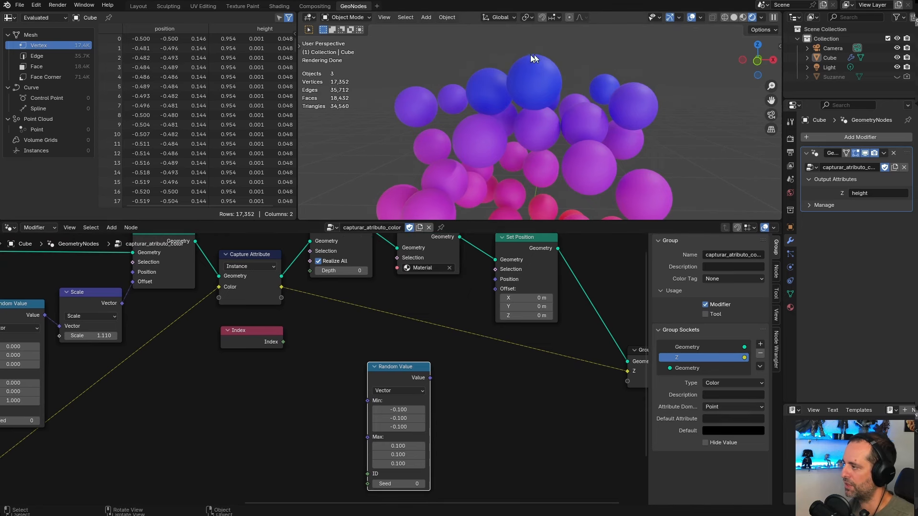
{"action": "middle_click_drag", "start_coordinate": [422, 387], "coordinate": [411, 346]}
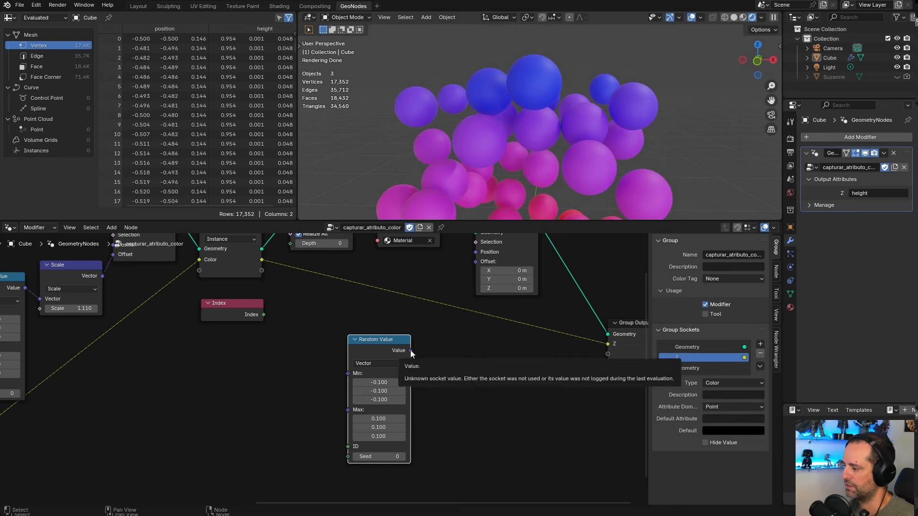
{"action": "scroll", "coordinate": [514, 154], "scroll_direction": "down", "scroll_amount": 3}
{"action": "middle_click_drag", "start_coordinate": [519, 163], "coordinate": [515, 151], "text": "shift"}
{"action": "left_click_drag", "start_coordinate": [410, 351], "coordinate": [474, 262]}
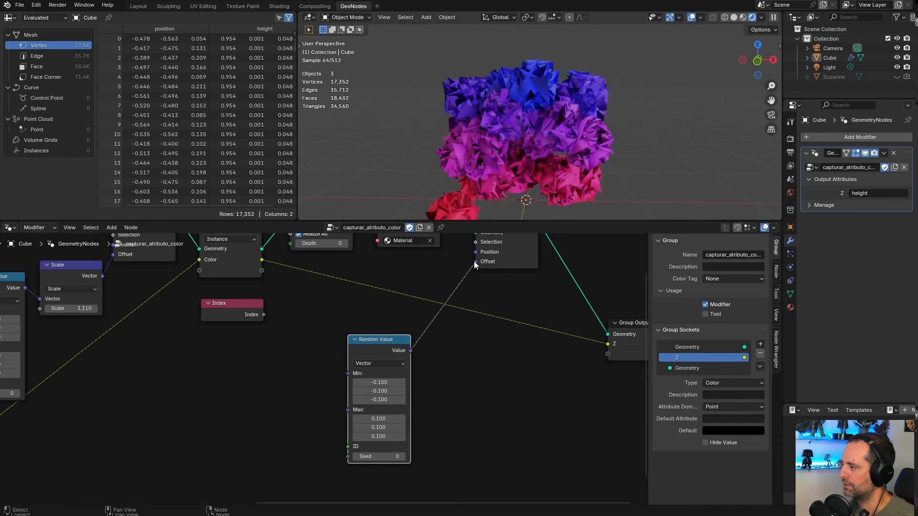
{"action": "middle_click_drag", "start_coordinate": [540, 76], "coordinate": [556, 65]}
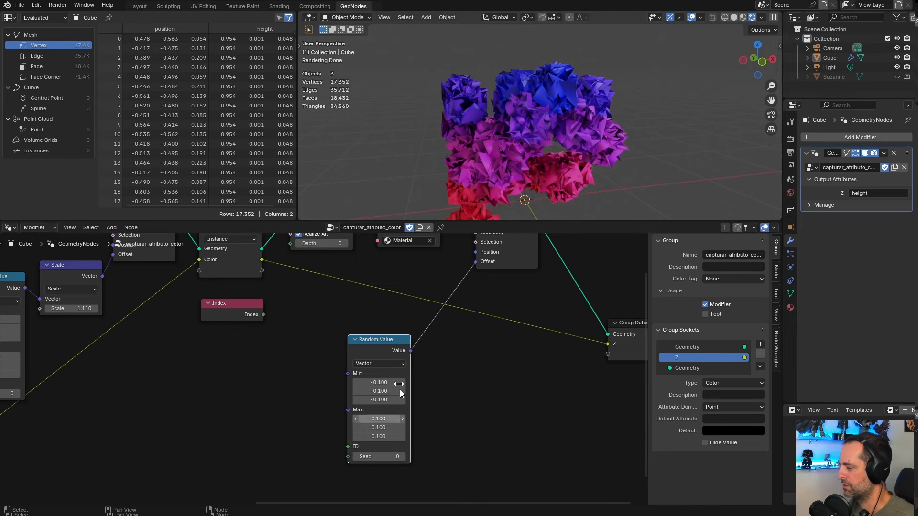
{"action": "middle_click_drag", "start_coordinate": [453, 335], "coordinate": [445, 360]}
{"action": "middle_click_drag", "start_coordinate": [550, 106], "coordinate": [536, 102]}
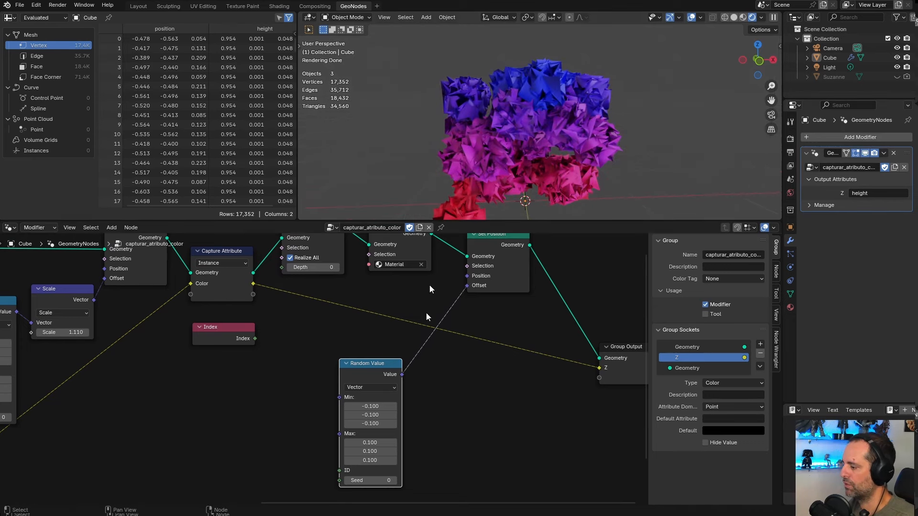
{"action": "left_click_drag", "start_coordinate": [371, 368], "coordinate": [376, 363]}
- Connect the Index node to a new Capture Attribute item and tidy the Index node's position just below it
{"action": "middle_click_drag", "start_coordinate": [299, 346], "coordinate": [423, 362]}
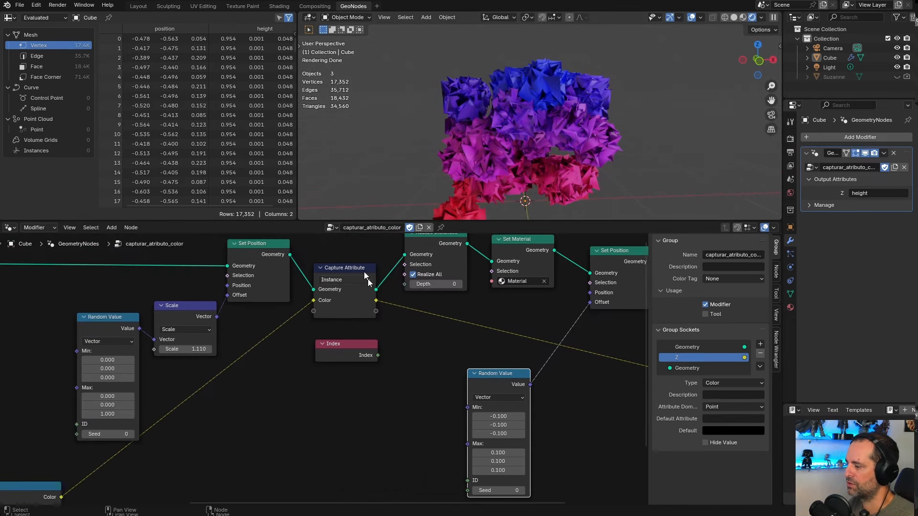
{"action": "left_click_drag", "start_coordinate": [340, 354], "coordinate": [314, 310]}
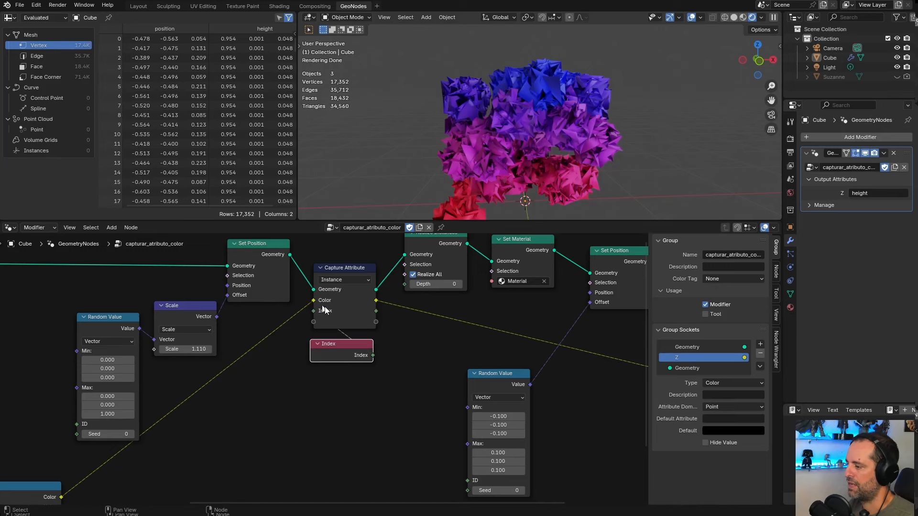
{"action": "middle_click_drag", "start_coordinate": [433, 241], "coordinate": [427, 270]}
{"action": "left_click_drag", "start_coordinate": [426, 269], "coordinate": [428, 271]}
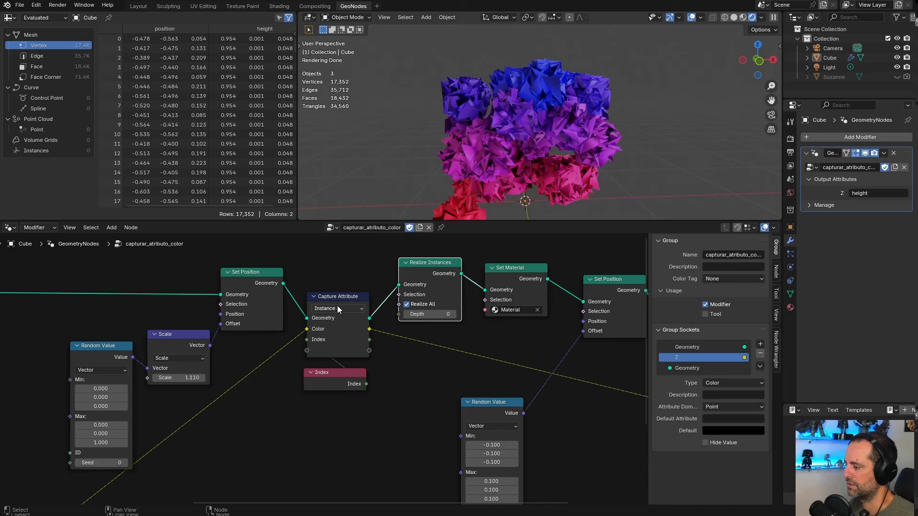
{"action": "left_click_drag", "start_coordinate": [341, 381], "coordinate": [341, 378]}
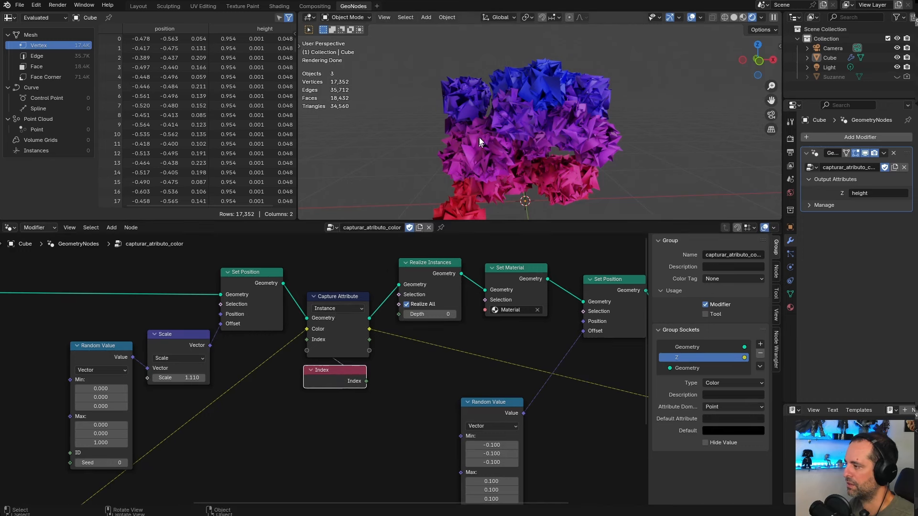
{"action": "left_click", "coordinate": [449, 351]}
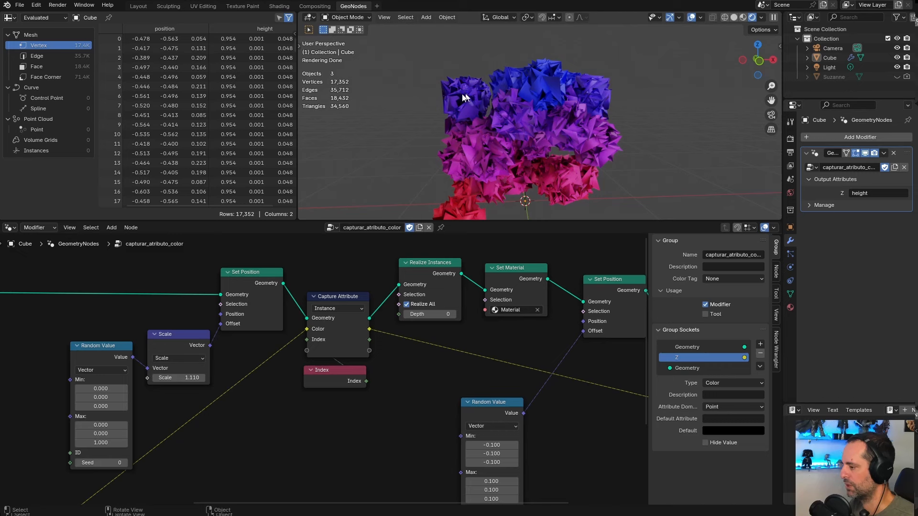
- Nudge the lower vector Random Value node and connect Capture Attribute's Index output to its ID input
{"action": "middle_click_drag", "start_coordinate": [407, 409], "coordinate": [376, 401]}
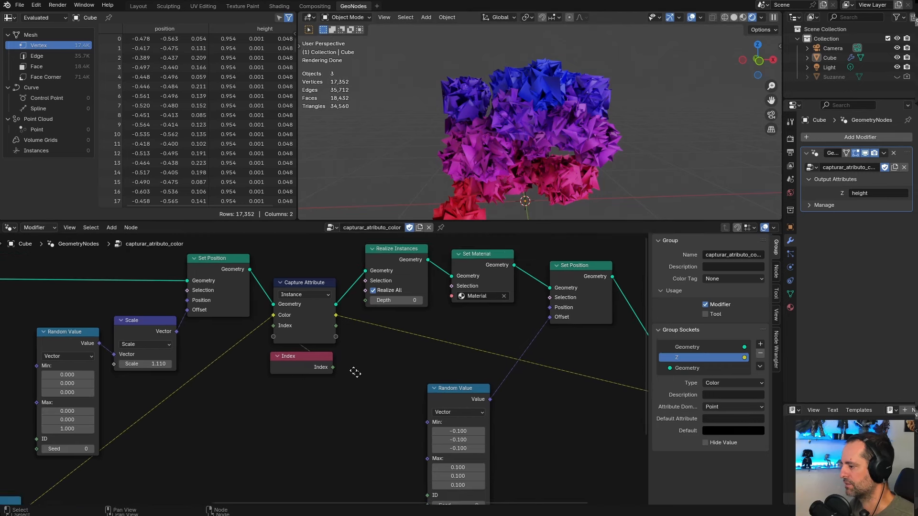
{"action": "middle_click_drag", "start_coordinate": [355, 371], "coordinate": [303, 314]}
{"action": "left_click_drag", "start_coordinate": [294, 299], "coordinate": [337, 337]}
{"action": "right_click", "coordinate": [337, 337]}
{"action": "middle_click_drag", "start_coordinate": [365, 486], "coordinate": [364, 433]}
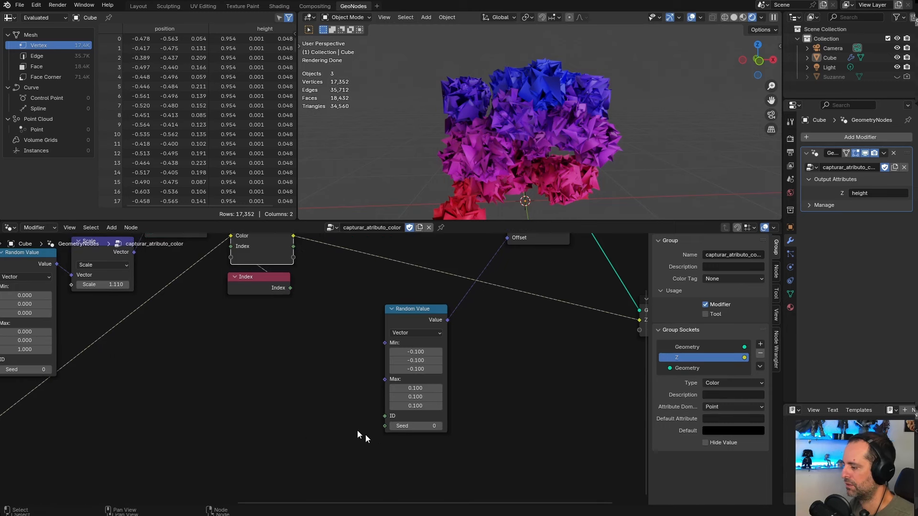
{"action": "left_click_drag", "start_coordinate": [414, 309], "coordinate": [415, 300]}
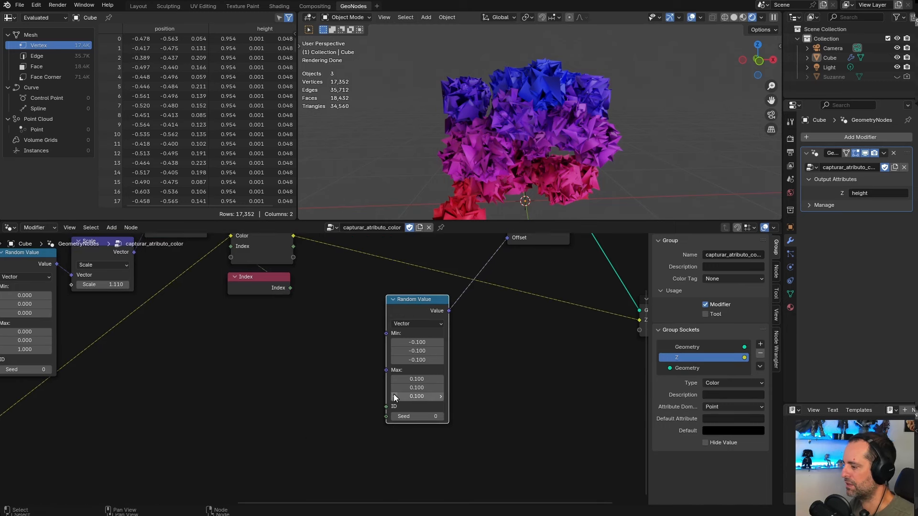
{"action": "middle_click_drag", "start_coordinate": [334, 328], "coordinate": [342, 345]}
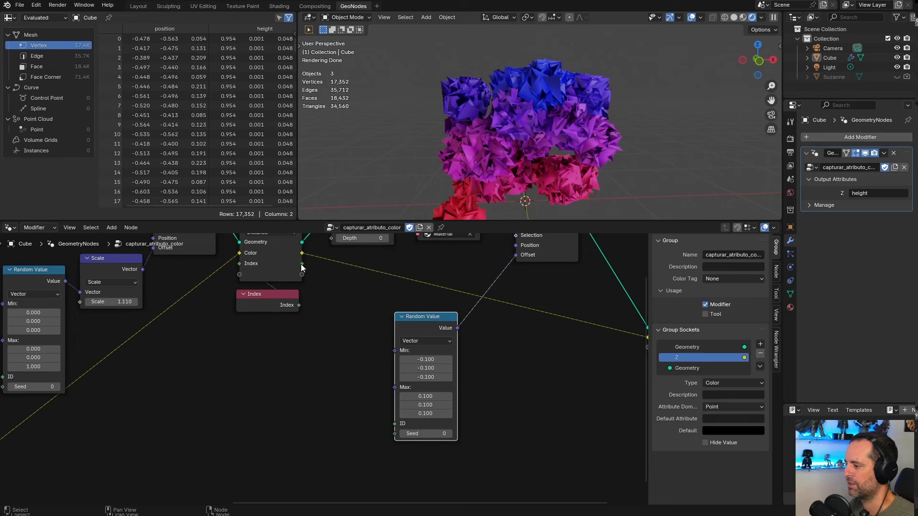
{"action": "left_click_drag", "start_coordinate": [302, 264], "coordinate": [396, 424]}
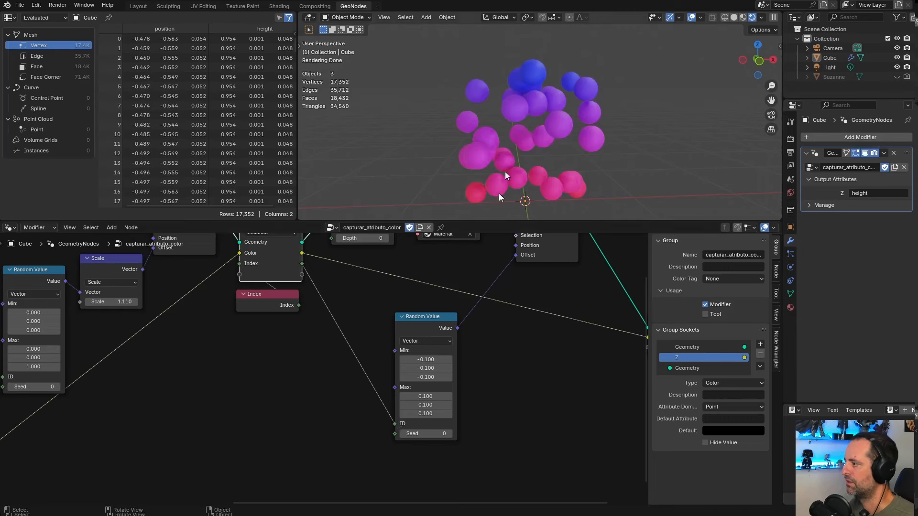
- Set the Seed of the Random Value node driving the last Set Position to 22 and inspect the spheres and node tree
{"action": "middle_click_drag", "start_coordinate": [529, 383], "coordinate": [519, 349]}
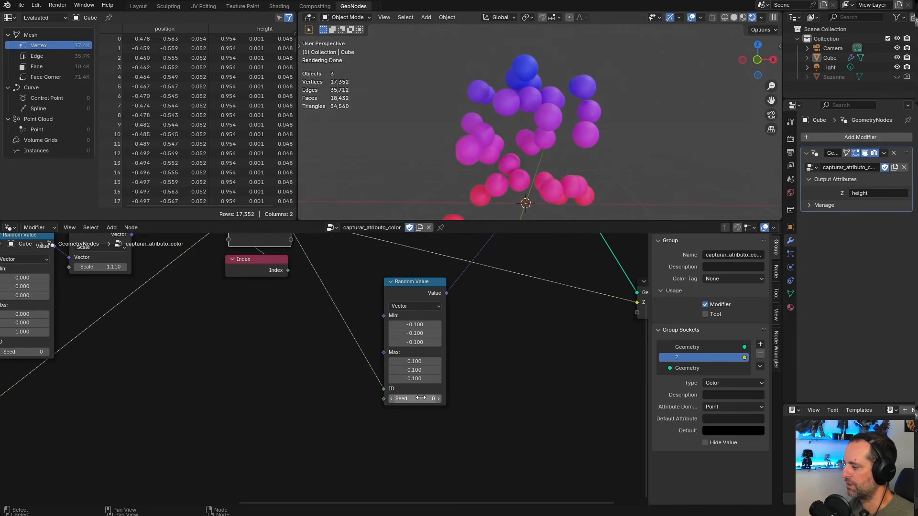
{"action": "left_click_drag", "start_coordinate": [414, 399], "coordinate": [443, 399]}
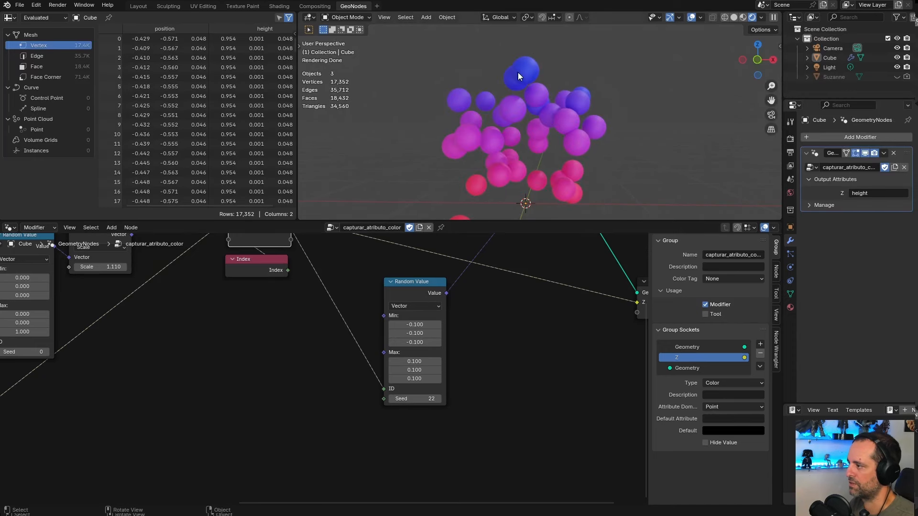
{"action": "middle_click_drag", "start_coordinate": [524, 80], "coordinate": [534, 79]}
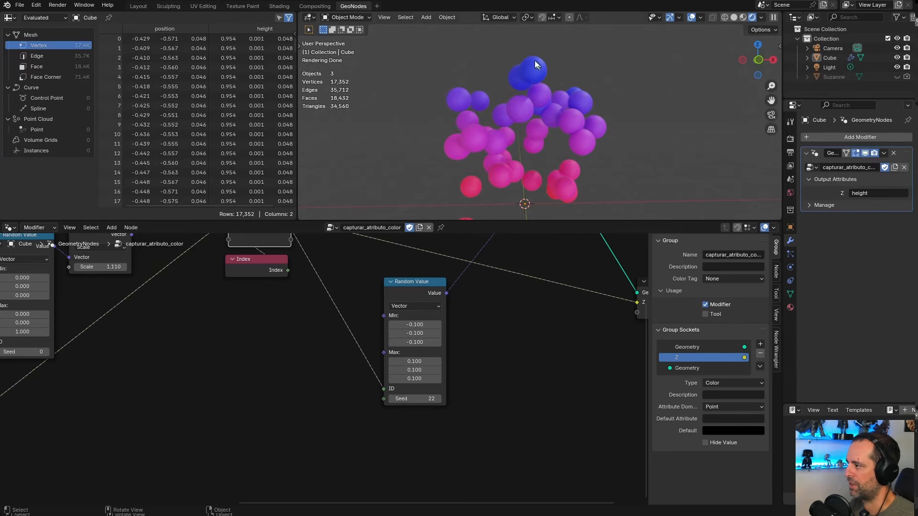
{"action": "scroll", "coordinate": [472, 329], "scroll_direction": "down", "scroll_amount": 4}
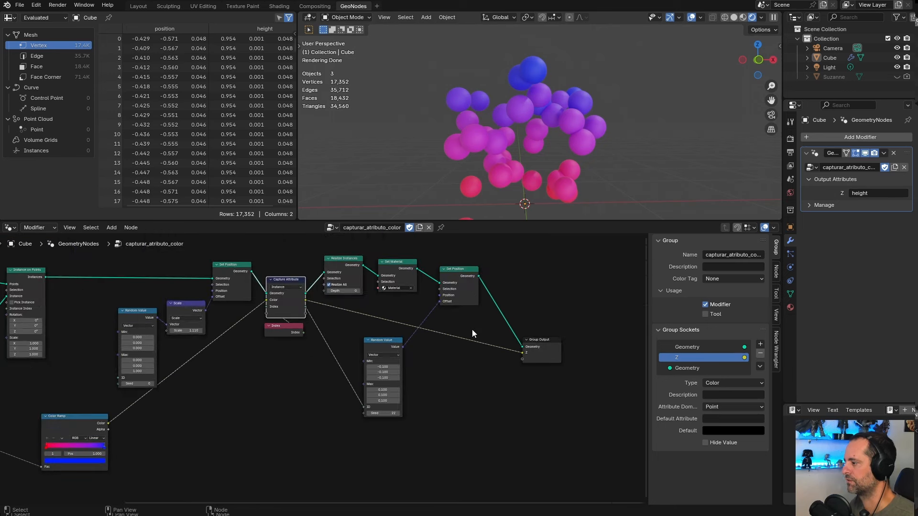
{"action": "key", "text": "Home"}
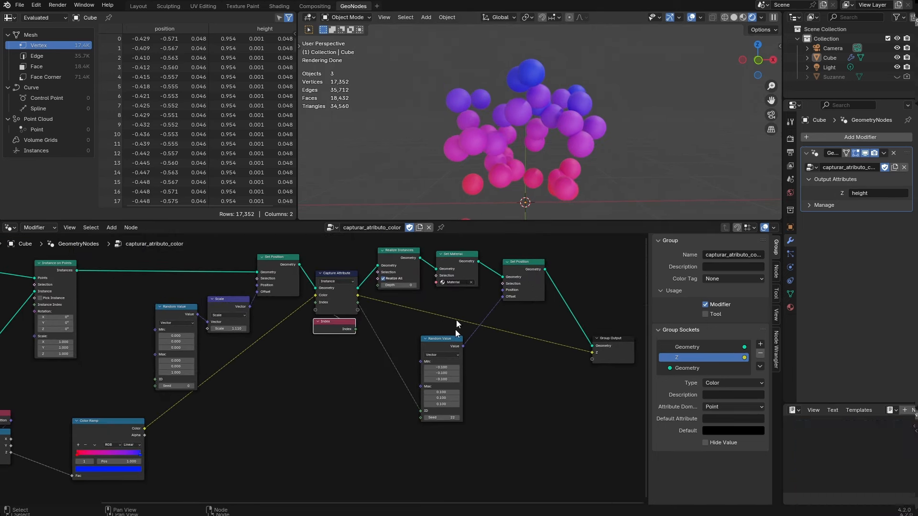
{"action": "middle_click_drag", "start_coordinate": [568, 157], "coordinate": [538, 127]}
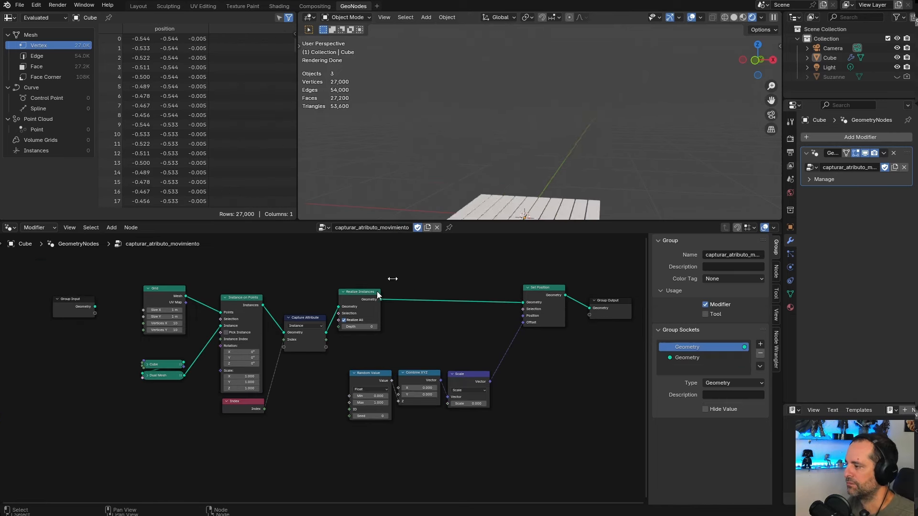
- Examine the capturar_atributo_movimiento node tree and its tile grid, nudging the Capture Attribute and Realize Instances nodes slightly
{"action": "middle_click_drag", "start_coordinate": [526, 172], "coordinate": [483, 172]}
{"action": "scroll", "coordinate": [417, 355], "scroll_direction": "up", "scroll_amount": 2}
{"action": "mouse_move", "coordinate": [428, 334]}
{"action": "middle_mouse_down"}
{"action": "mouse_move", "coordinate": [439, 322]}
{"action": "mouse_move", "coordinate": [429, 339]}
{"action": "middle_mouse_up"}
{"action": "scroll", "coordinate": [534, 140], "scroll_direction": "up", "scroll_amount": 4}
{"action": "middle_click_drag", "start_coordinate": [502, 118], "coordinate": [583, 93]}
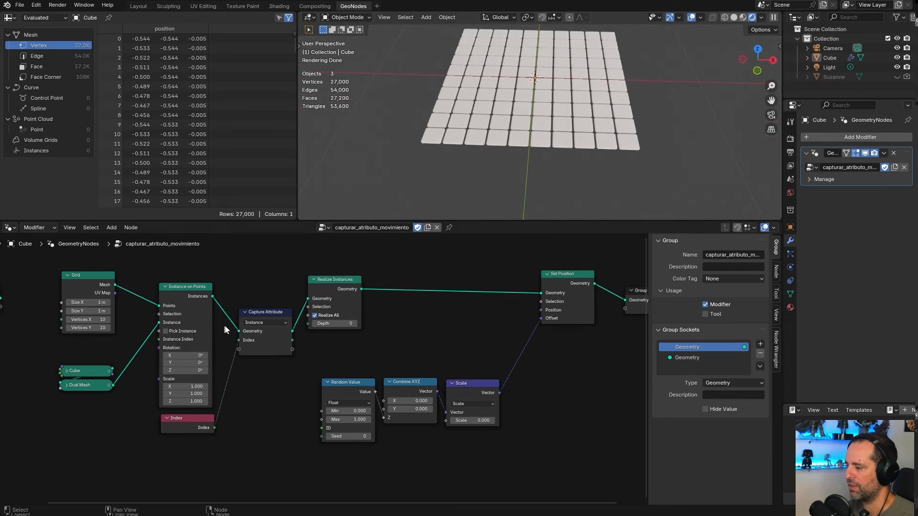
{"action": "scroll", "coordinate": [260, 367], "scroll_direction": "up", "scroll_amount": 1}
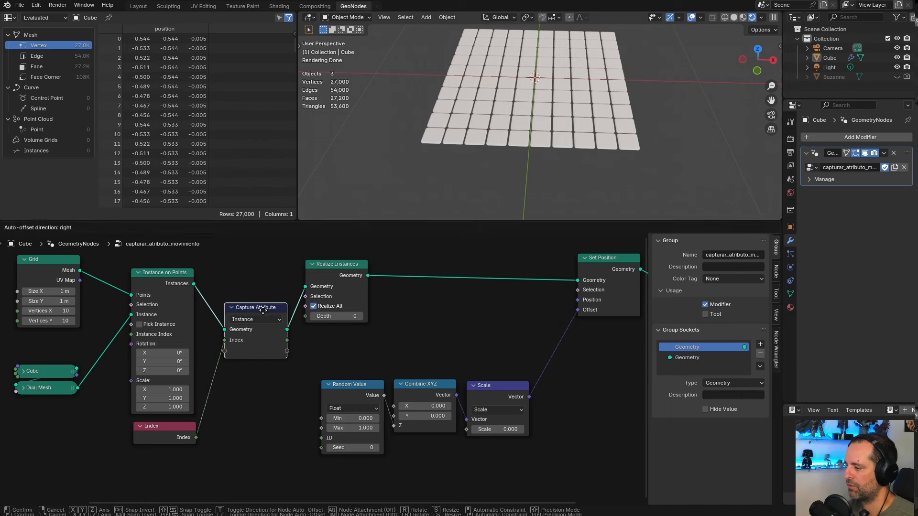
{"action": "left_click_drag", "start_coordinate": [263, 305], "coordinate": [261, 303]}
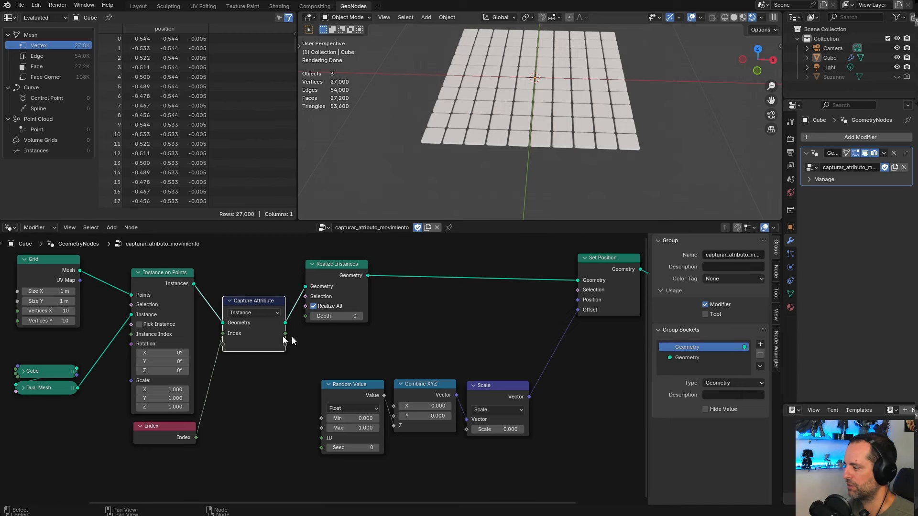
{"action": "middle_click_drag", "start_coordinate": [382, 340], "coordinate": [303, 347]}
{"action": "left_click_drag", "start_coordinate": [265, 283], "coordinate": [287, 283]}
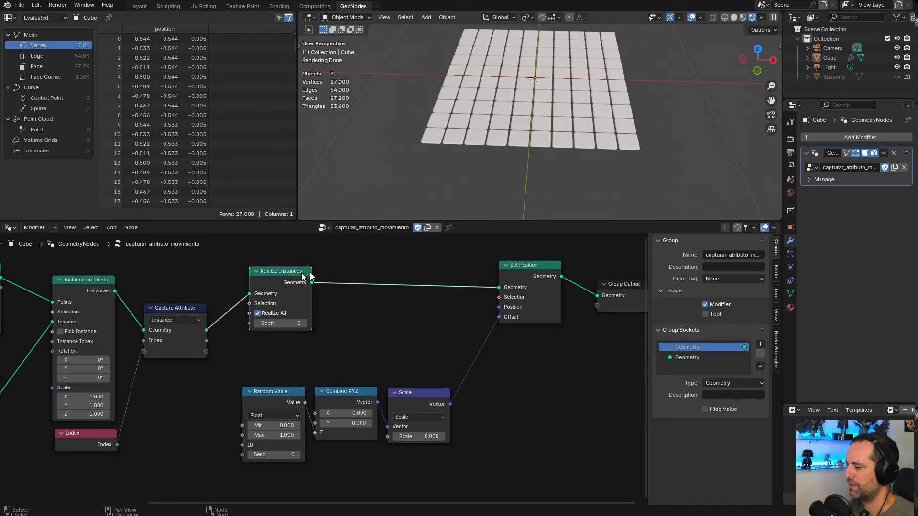
{"action": "middle_click_drag", "start_coordinate": [406, 332], "coordinate": [377, 324]}
{"action": "middle_click_drag", "start_coordinate": [527, 172], "coordinate": [551, 162]}
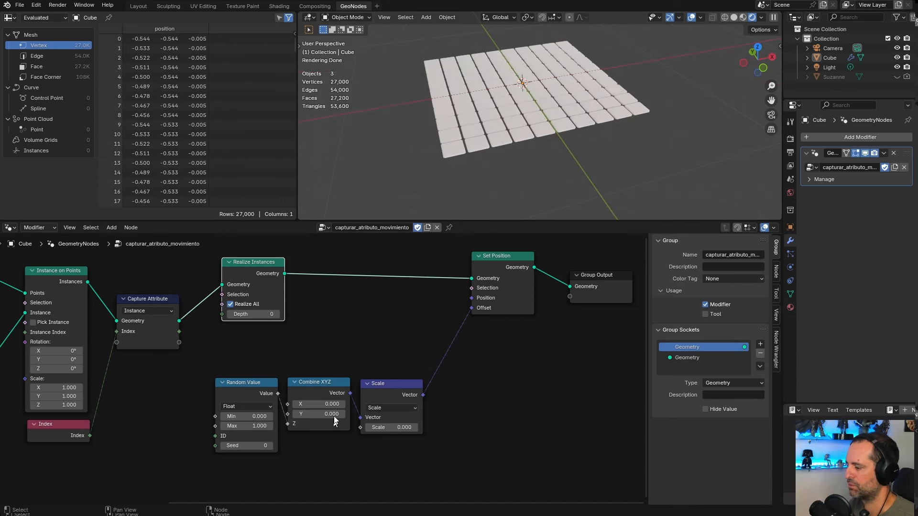
- Set the Scale node's factor to 0.070 and inspect the randomly raised tile vertices up close
{"action": "middle_click_drag", "start_coordinate": [515, 139], "coordinate": [521, 151]}
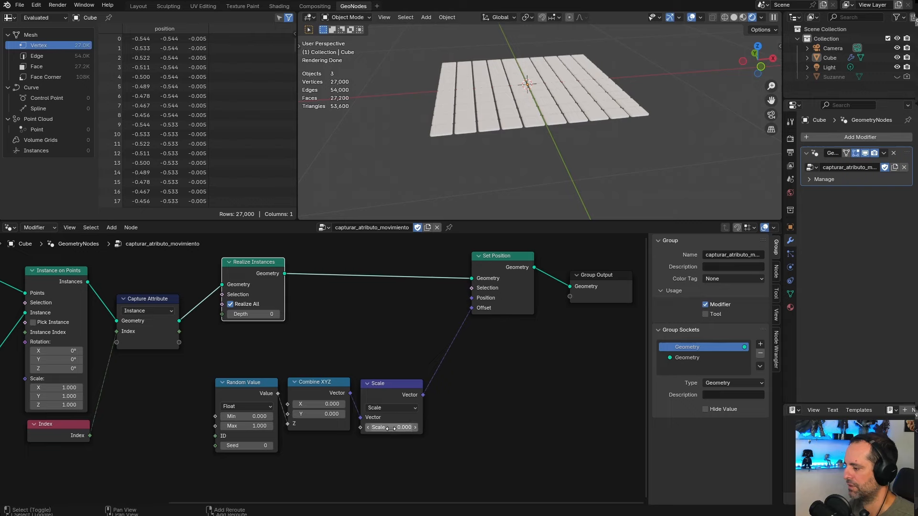
{"action": "left_click_drag", "start_coordinate": [390, 427], "coordinate": [409, 428]}
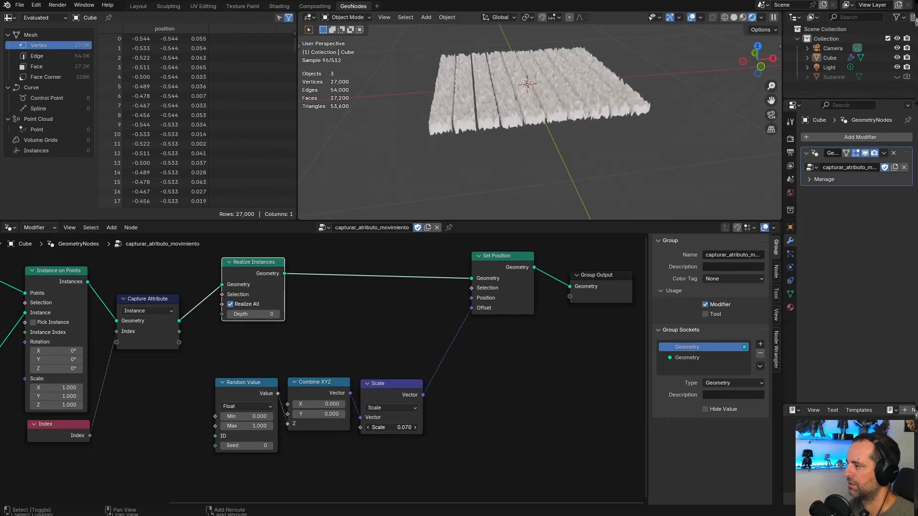
{"action": "scroll", "coordinate": [524, 129], "scroll_direction": "up", "scroll_amount": 6}
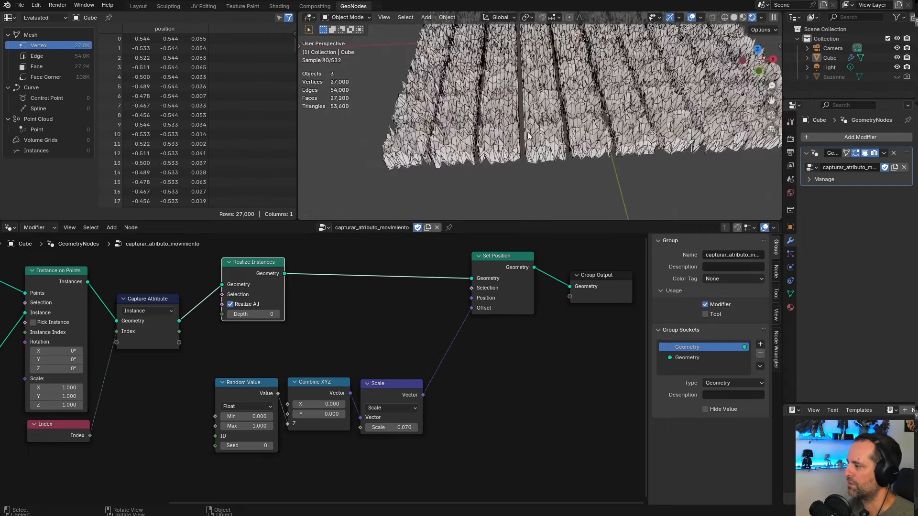
- Connect Capture Attribute's Index output to the Random Value node's ID and inspect the tile grid
{"action": "middle_click_drag", "start_coordinate": [258, 356], "coordinate": [386, 330]}
{"action": "left_click_drag", "start_coordinate": [310, 305], "coordinate": [345, 408]}
{"action": "scroll", "coordinate": [508, 159], "scroll_direction": "down", "scroll_amount": 6}
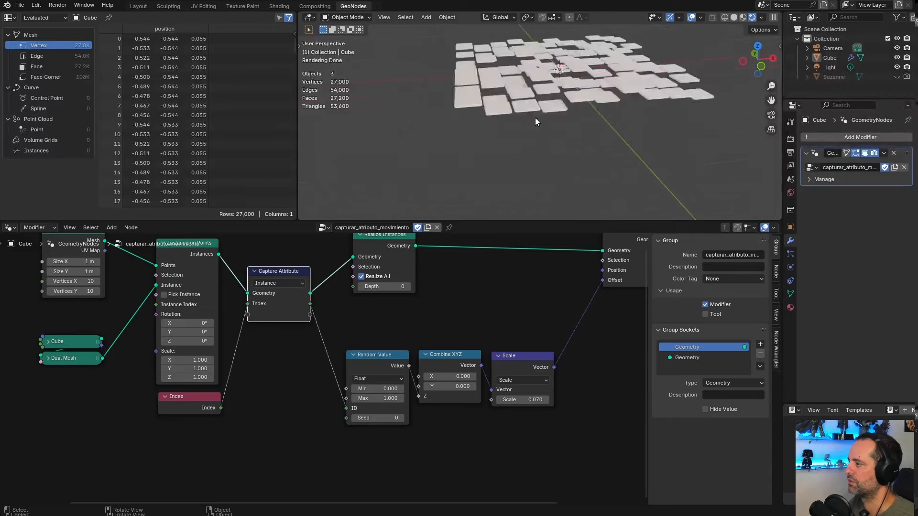
{"action": "middle_click_drag", "start_coordinate": [534, 117], "coordinate": [502, 211]}
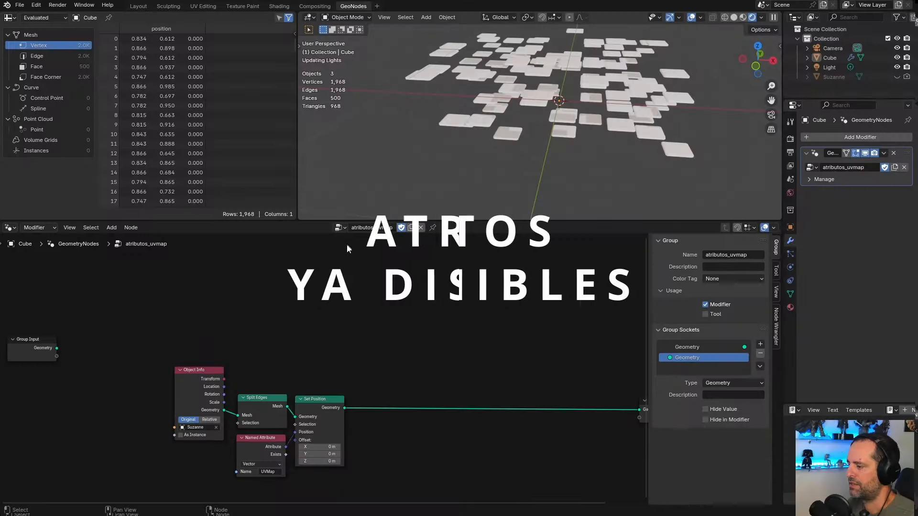
- Examine the atributos_uvmap node tree, especially the UVMap Named Attribute node, and the flattened Suzanne mesh
{"action": "scroll", "coordinate": [345, 320], "scroll_direction": "down", "scroll_amount": 1}
{"action": "scroll", "coordinate": [424, 340], "scroll_direction": "down", "scroll_amount": 2}
{"action": "scroll", "coordinate": [619, 107], "scroll_direction": "down", "scroll_amount": 1}
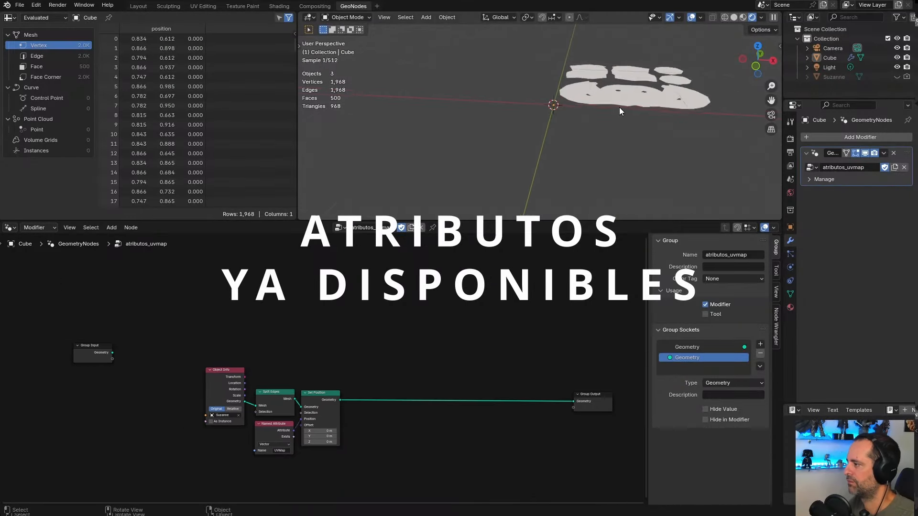
{"action": "scroll", "coordinate": [619, 107], "scroll_direction": "down", "scroll_amount": 1}
{"action": "middle_click_drag", "start_coordinate": [619, 108], "coordinate": [556, 167]}
{"action": "scroll", "coordinate": [560, 159], "scroll_direction": "up", "scroll_amount": 3}
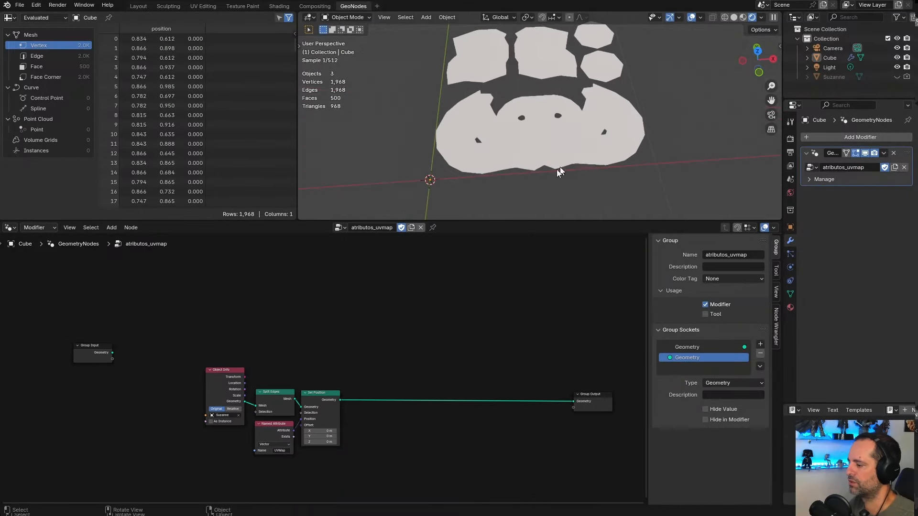
{"action": "scroll", "coordinate": [426, 422], "scroll_direction": "up", "scroll_amount": 1}
{"action": "left_click_drag", "start_coordinate": [632, 350], "coordinate": [580, 350]}
{"action": "scroll", "coordinate": [368, 404], "scroll_direction": "up", "scroll_amount": 3}
{"action": "middle_click_drag", "start_coordinate": [368, 404], "coordinate": [434, 375]}
{"action": "left_click", "coordinate": [267, 359]}
{"action": "scroll", "coordinate": [297, 382], "scroll_direction": "up", "scroll_amount": 3}
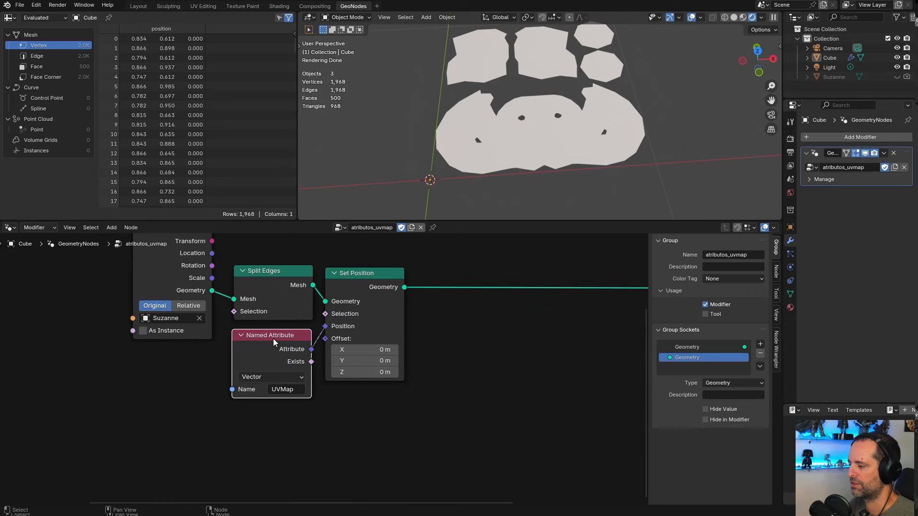
{"action": "left_click_drag", "start_coordinate": [278, 351], "coordinate": [261, 358]}
{"action": "middle_click_drag", "start_coordinate": [287, 290], "coordinate": [268, 316]}
- Detach the Split Edges node from the chain to compare the mesh, and reinsert it between Object Info and Set Position
{"action": "left_click", "coordinate": [267, 318]}
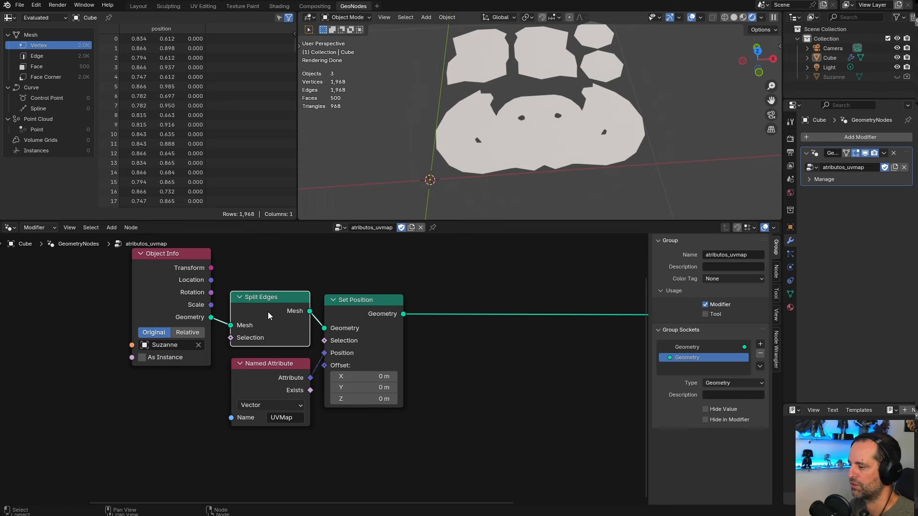
{"action": "left_click_drag", "start_coordinate": [271, 313], "coordinate": [271, 278], "text": "alt"}
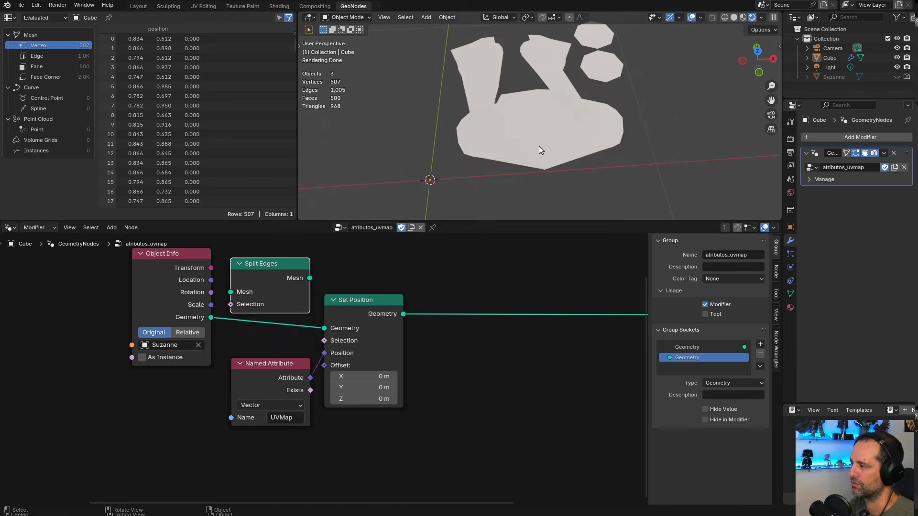
{"action": "left_click_drag", "start_coordinate": [265, 275], "coordinate": [273, 303]}
{"action": "left_click_drag", "start_coordinate": [350, 343], "coordinate": [353, 344]}
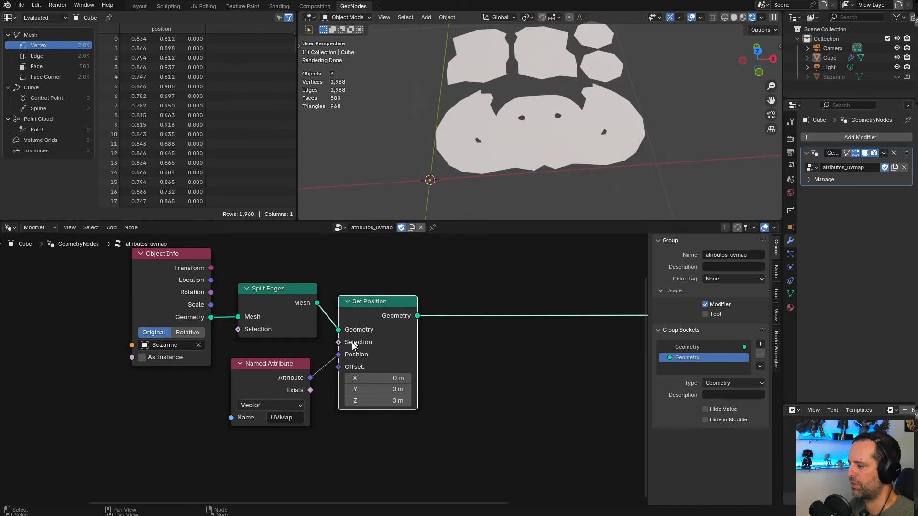
{"action": "left_click_drag", "start_coordinate": [287, 381], "coordinate": [288, 378]}
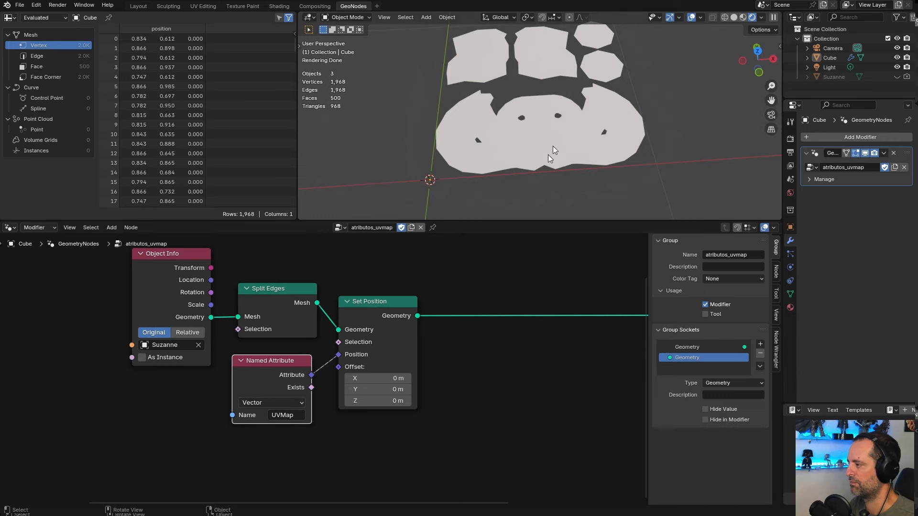
- Examine the flattened Suzanne's UV islands from the orthographic top view
{"action": "key", "text": "KP_7"}
{"action": "scroll", "coordinate": [562, 98], "scroll_direction": "down", "scroll_amount": 4}
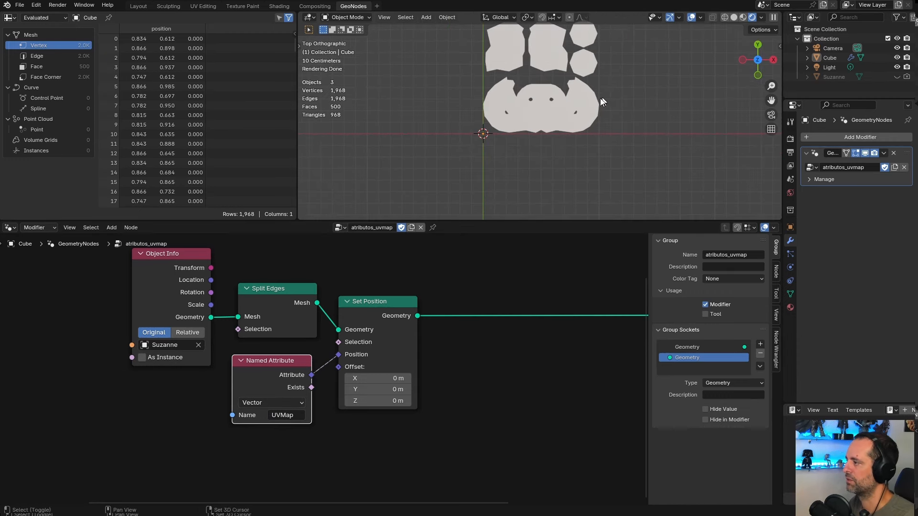
{"action": "middle_click_drag", "start_coordinate": [600, 99], "coordinate": [561, 139], "text": "shift"}
{"action": "scroll", "coordinate": [557, 129], "scroll_direction": "up", "scroll_amount": 1}
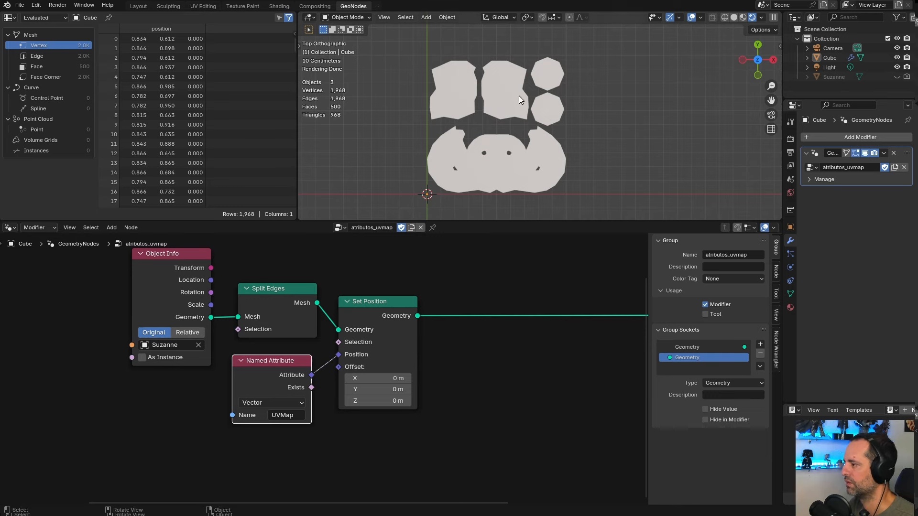
{"action": "scroll", "coordinate": [594, 171], "scroll_direction": "up", "scroll_amount": 2}
{"action": "middle_click_drag", "start_coordinate": [596, 171], "coordinate": [601, 134], "text": "shift"}
{"action": "scroll", "coordinate": [601, 132], "scroll_direction": "down", "scroll_amount": 1}
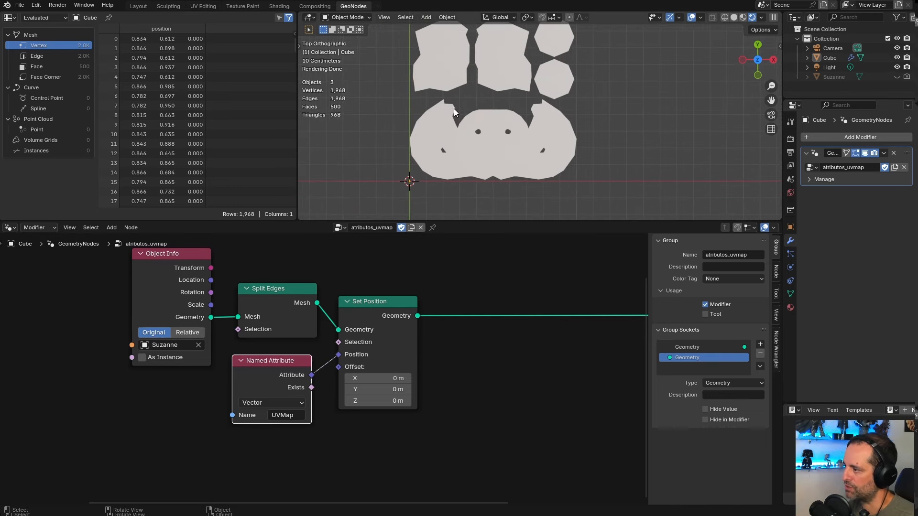
{"action": "scroll", "coordinate": [449, 124], "scroll_direction": "down", "scroll_amount": 2}
{"action": "scroll", "coordinate": [425, 184], "scroll_direction": "up", "scroll_amount": 1}
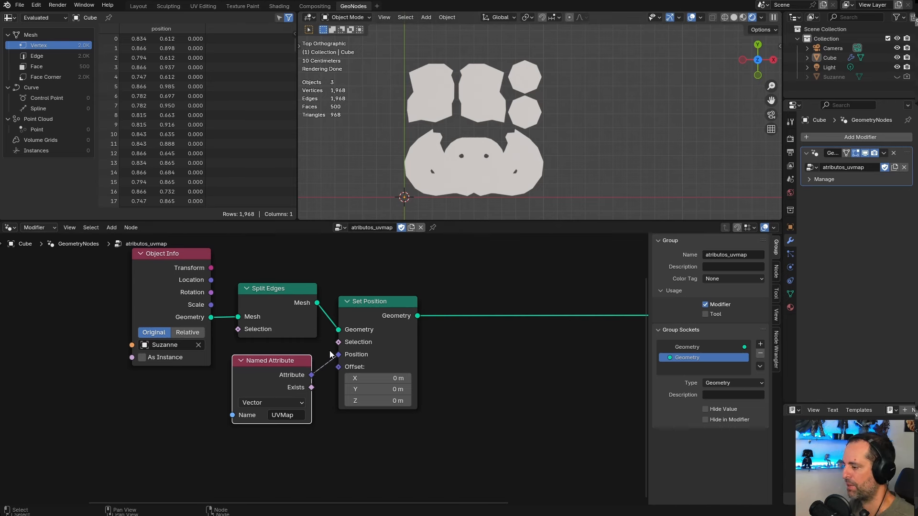
- Link Split Edges directly to Group Output to view the original mesh, and reconnect Set Position to Group Output
{"action": "scroll", "coordinate": [344, 304], "scroll_direction": "down", "scroll_amount": 1}
{"action": "left_click_drag", "start_coordinate": [388, 312], "coordinate": [387, 325]}
{"action": "scroll", "coordinate": [411, 328], "scroll_direction": "down", "scroll_amount": 1}
{"action": "middle_click_drag", "start_coordinate": [442, 330], "coordinate": [371, 319]}
{"action": "left_click_drag", "start_coordinate": [248, 311], "coordinate": [548, 310]}
{"action": "middle_click_drag", "start_coordinate": [487, 158], "coordinate": [522, 144]}
{"action": "left_click_drag", "start_coordinate": [317, 331], "coordinate": [532, 314]}
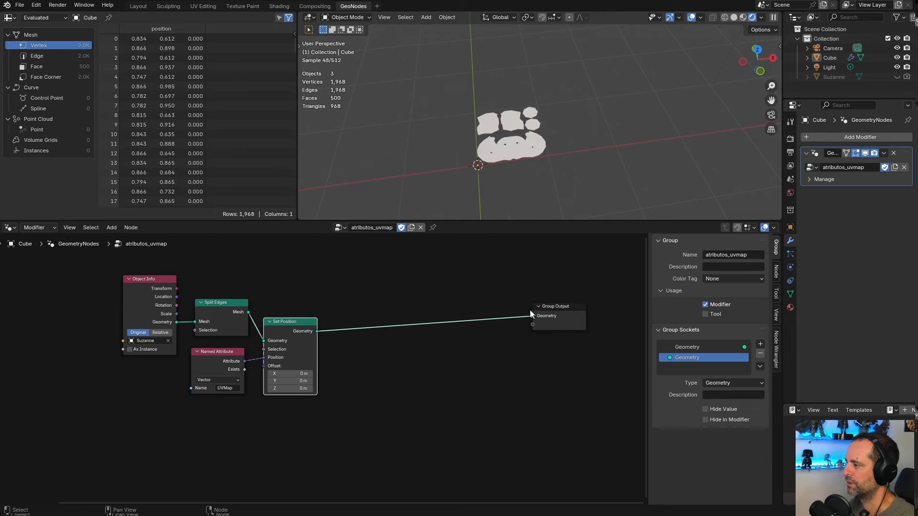
{"action": "mouse_move", "coordinate": [518, 129]}
{"action": "middle_mouse_down"}
{"action": "mouse_move", "coordinate": [513, 153]}
{"action": "mouse_move", "coordinate": [526, 117]}
{"action": "mouse_move", "coordinate": [512, 139]}
{"action": "middle_mouse_up"}
{"action": "scroll", "coordinate": [513, 153], "scroll_direction": "up", "scroll_amount": 5}
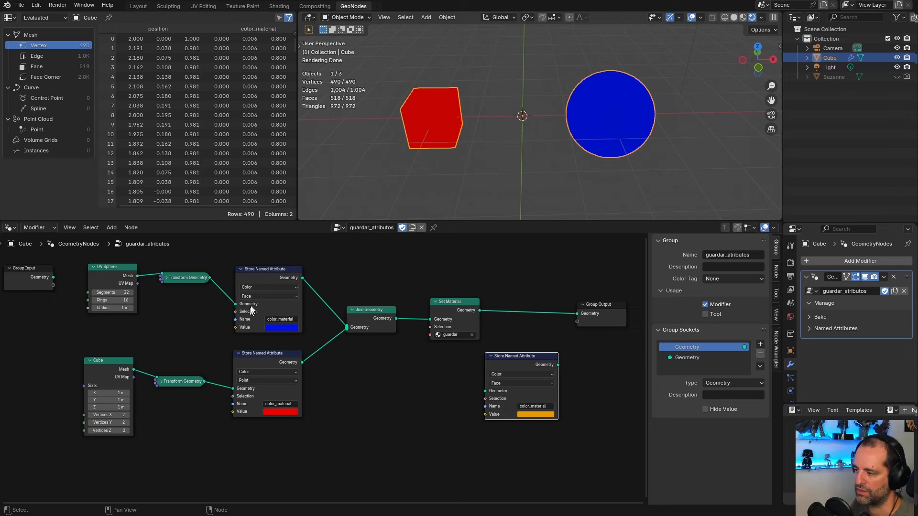
- Examine the guardar_atributos node tree with its Store Named Attribute nodes for the sphere and cube
{"action": "scroll", "coordinate": [343, 284], "scroll_direction": "up", "scroll_amount": 2}
{"action": "scroll", "coordinate": [330, 305], "scroll_direction": "down", "scroll_amount": 1}
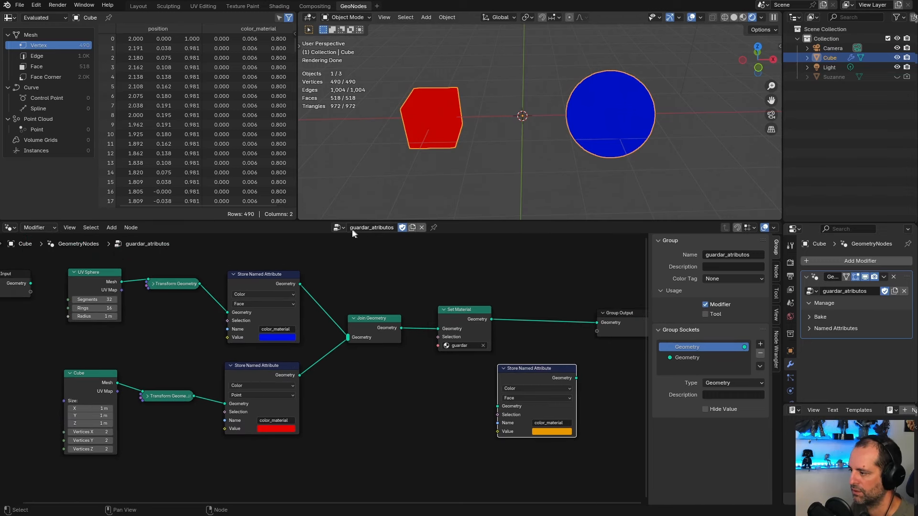
- Preview the sphere's Store Named Attribute output with a Viewer node and place the Viewer above Join Geometry
{"action": "left_click", "coordinate": [339, 227]}
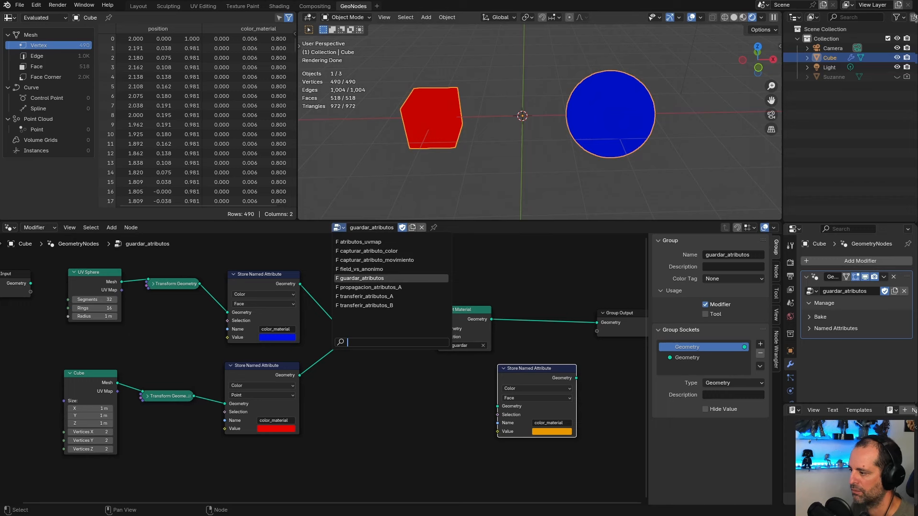
{"action": "left_click", "coordinate": [367, 279]}
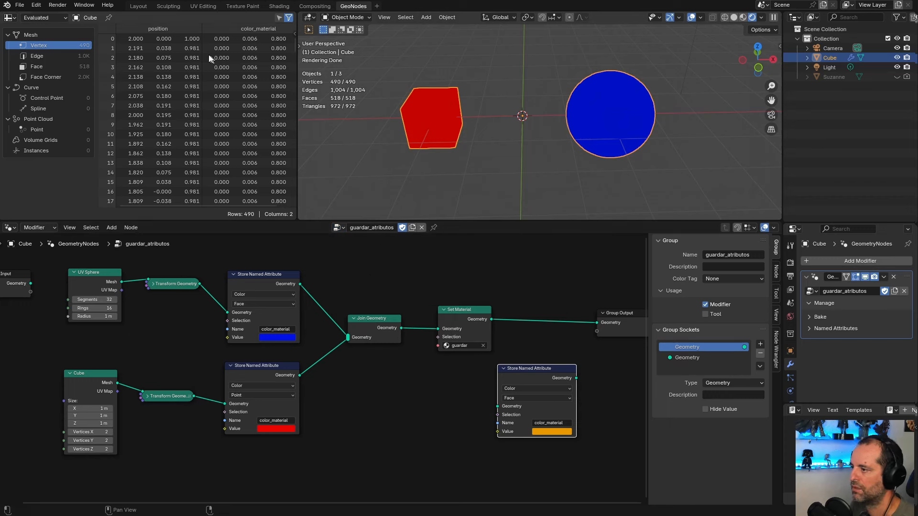
{"action": "scroll", "coordinate": [342, 293], "scroll_direction": "up", "scroll_amount": 1}
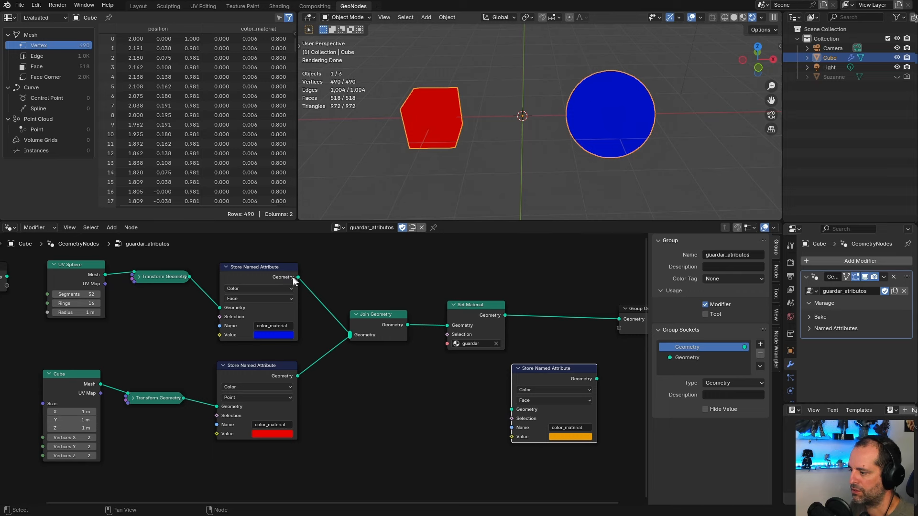
{"action": "left_click", "coordinate": [280, 273], "text": "ctrl+shift"}
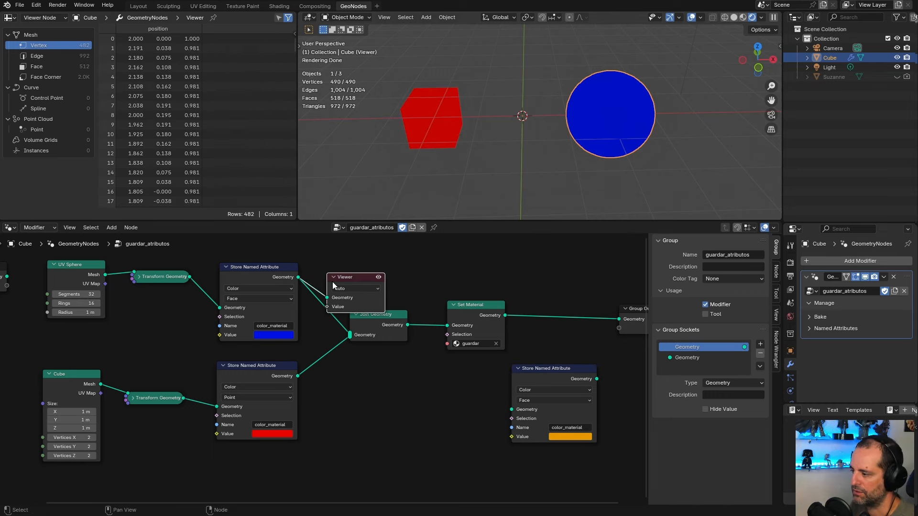
{"action": "left_click_drag", "start_coordinate": [331, 282], "coordinate": [376, 264]}
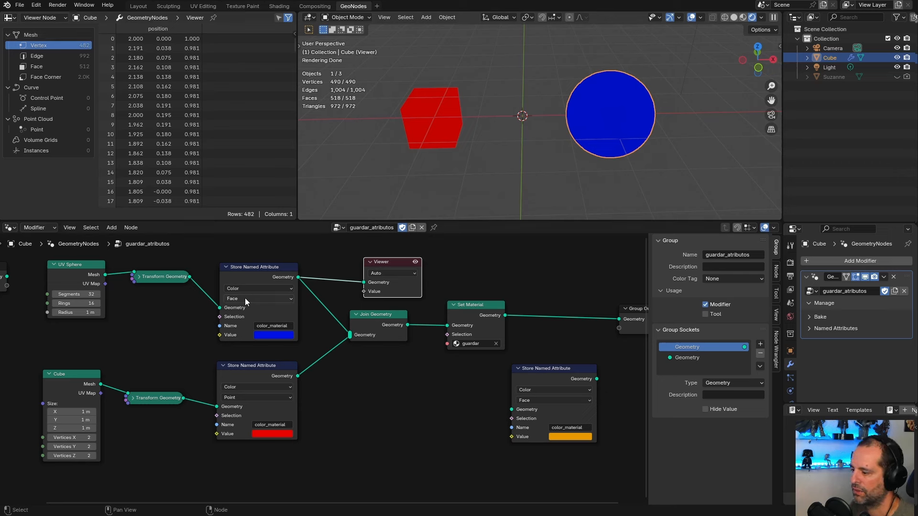
- Set the cube's Store Named Attribute domain to Face and display the face-domain data in the spreadsheet
{"action": "left_click", "coordinate": [256, 400]}
{"action": "left_click", "coordinate": [252, 436]}
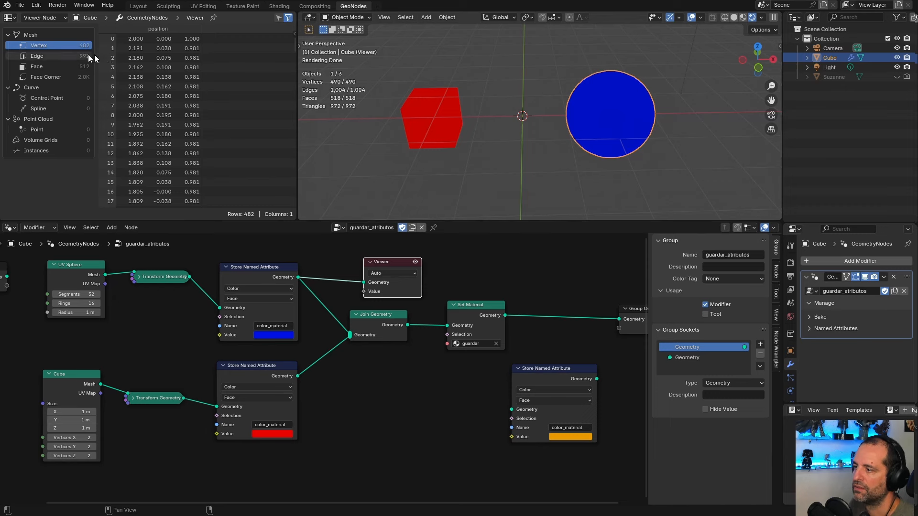
{"action": "left_click", "coordinate": [45, 65]}
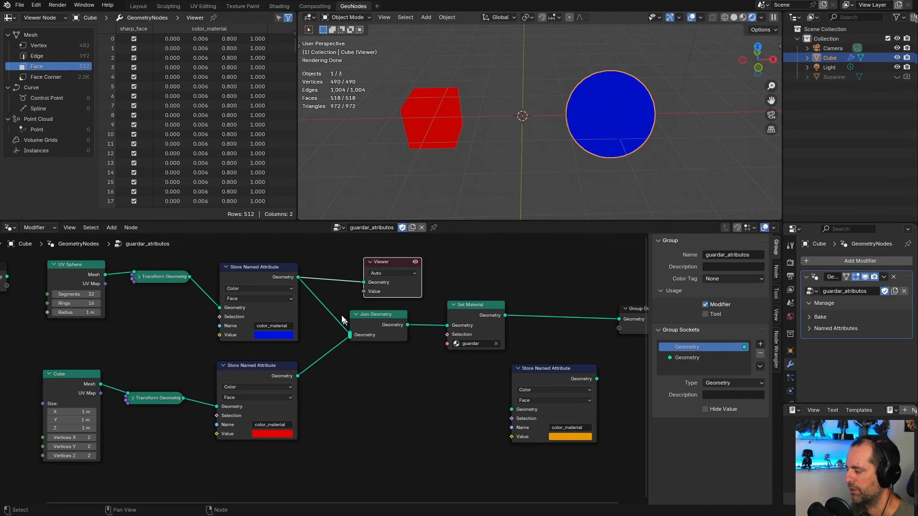
- Tidy the positions of the cube's Store Named Attribute, Join Geometry and Set Material nodes
{"action": "scroll", "coordinate": [322, 282], "scroll_direction": "up", "scroll_amount": 1}
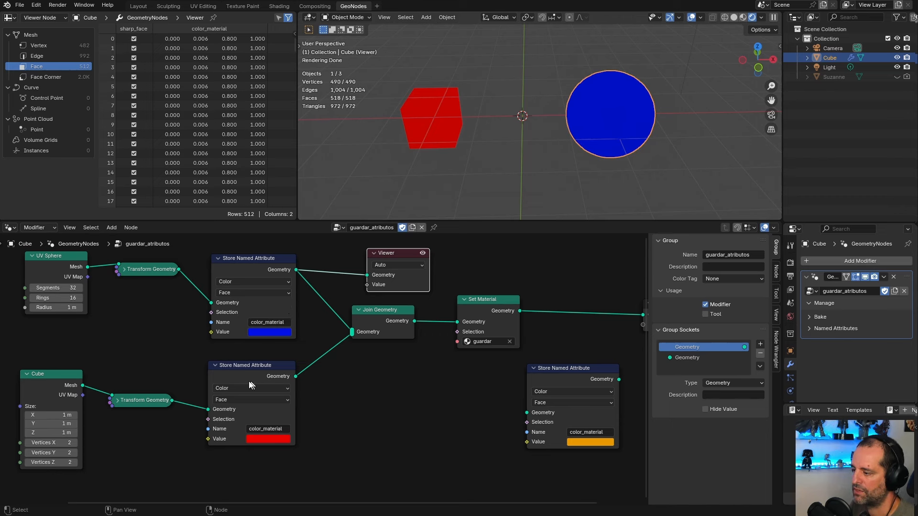
{"action": "left_click", "coordinate": [234, 375]}
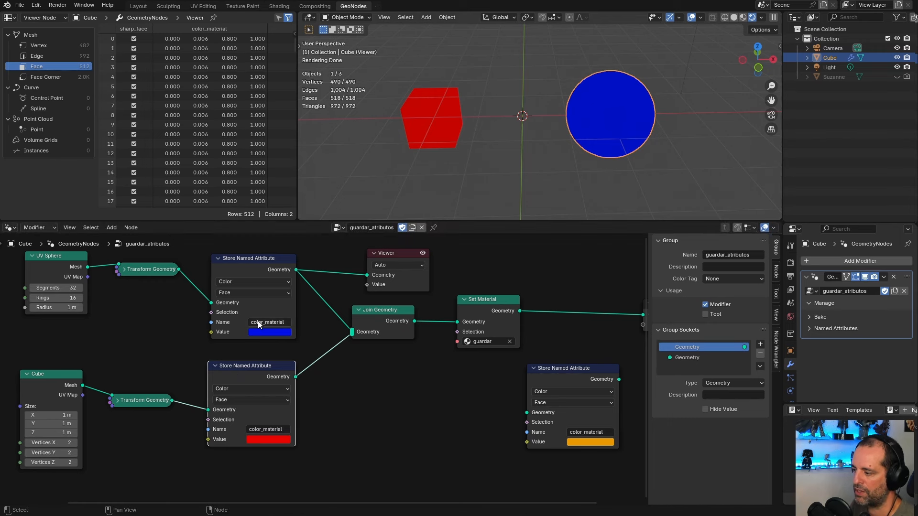
{"action": "left_click_drag", "start_coordinate": [253, 380], "coordinate": [253, 381]}
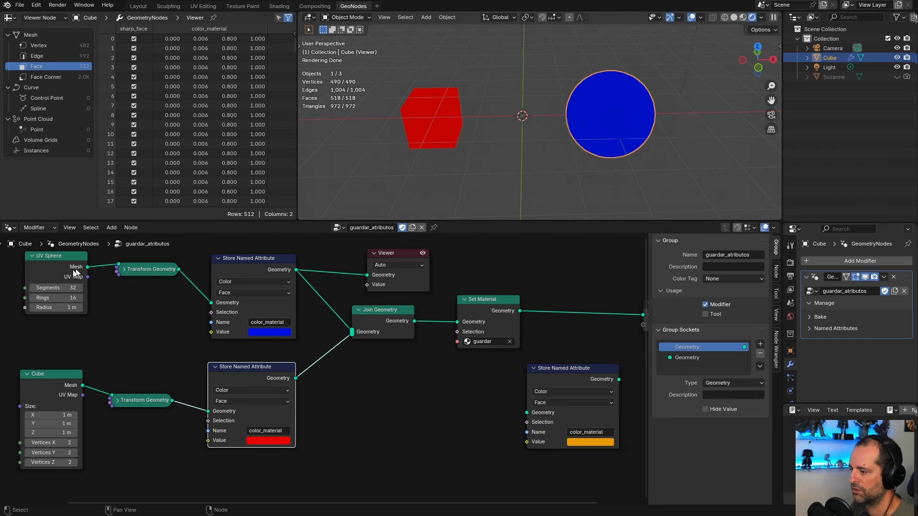
{"action": "middle_click_drag", "start_coordinate": [429, 322], "coordinate": [407, 326]}
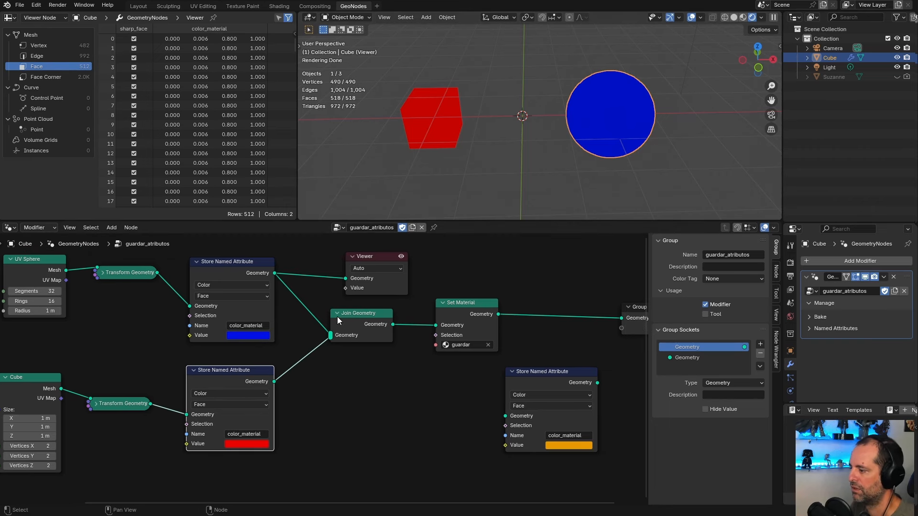
{"action": "left_click_drag", "start_coordinate": [356, 322], "coordinate": [357, 323]}
{"action": "left_click_drag", "start_coordinate": [477, 313], "coordinate": [471, 316]}
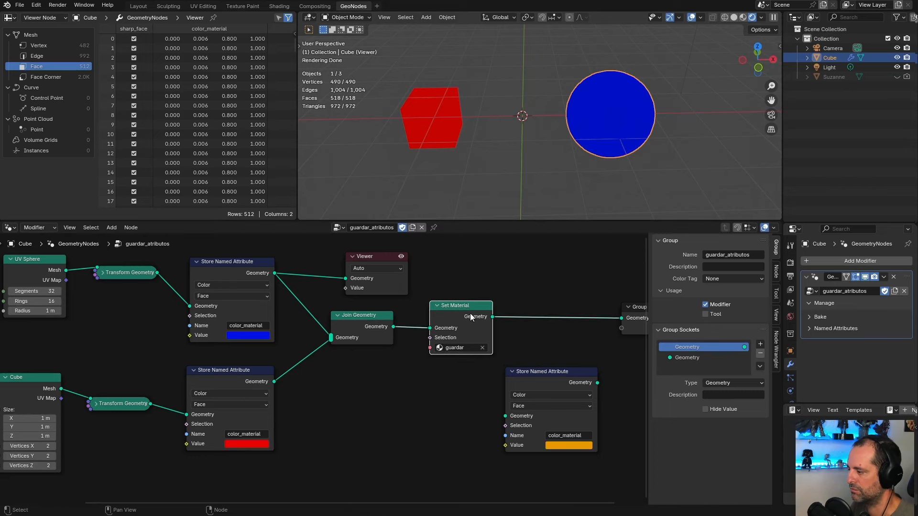
- In the guardar material's shader, widen the Attribute node and link Principled BSDF to the Material Output's Surface
{"action": "left_click", "coordinate": [279, 6]}
{"action": "scroll", "coordinate": [354, 399], "scroll_direction": "up", "scroll_amount": 1}
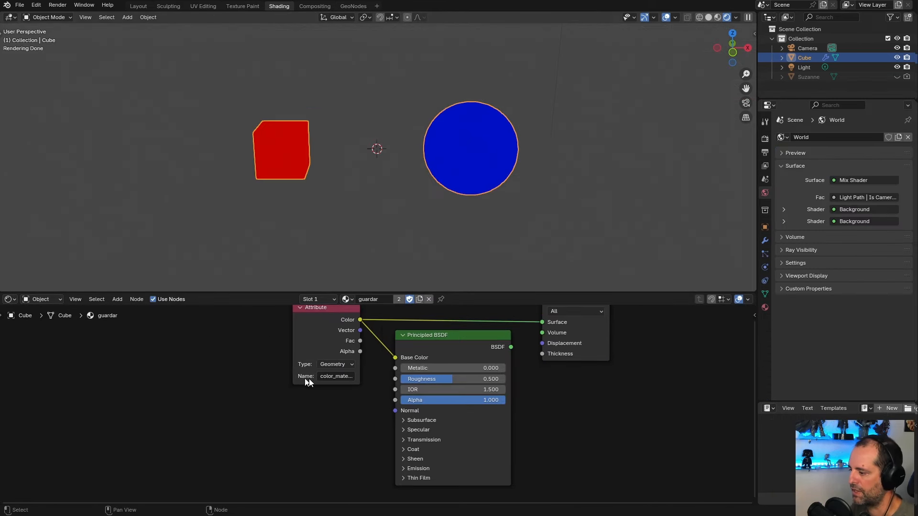
{"action": "left_click_drag", "start_coordinate": [293, 353], "coordinate": [268, 354]}
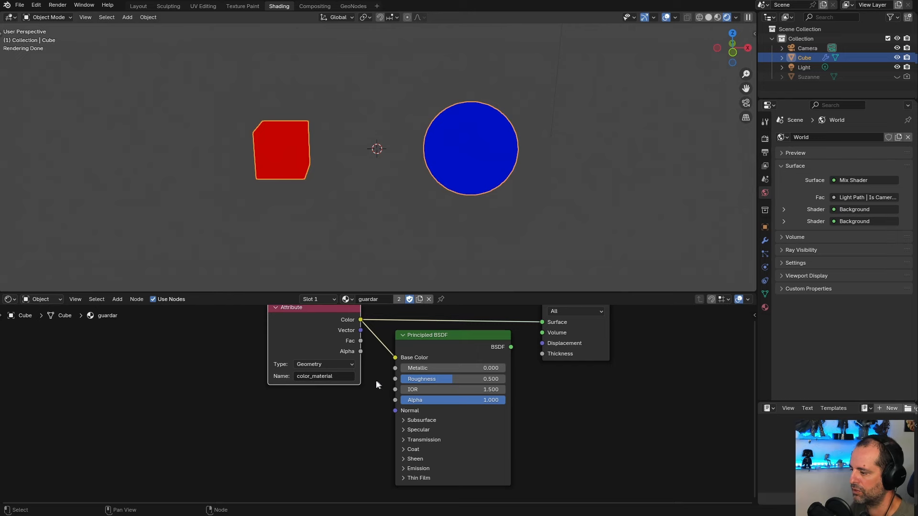
{"action": "middle_click_drag", "start_coordinate": [375, 380], "coordinate": [337, 400]}
{"action": "left_click_drag", "start_coordinate": [472, 367], "coordinate": [503, 343]}
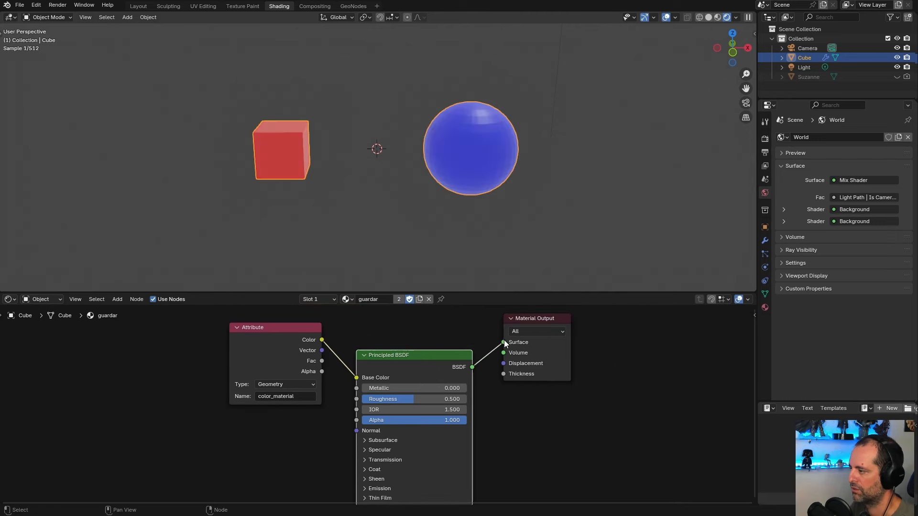
- Return to the geometry node tree, place Set Material beside Join Geometry, and delete the Viewer node
{"action": "left_click", "coordinate": [352, 5]}
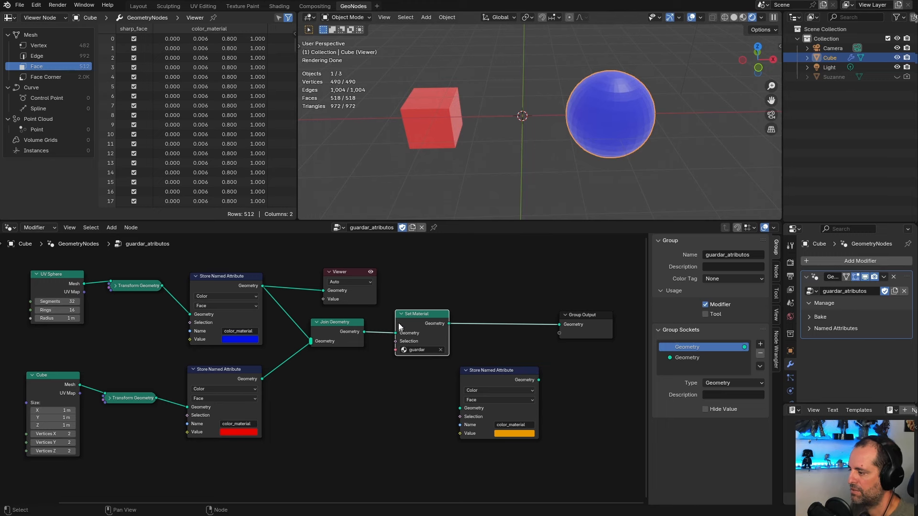
{"action": "left_click_drag", "start_coordinate": [398, 328], "coordinate": [377, 335]}
{"action": "left_click_drag", "start_coordinate": [377, 335], "coordinate": [377, 336]}
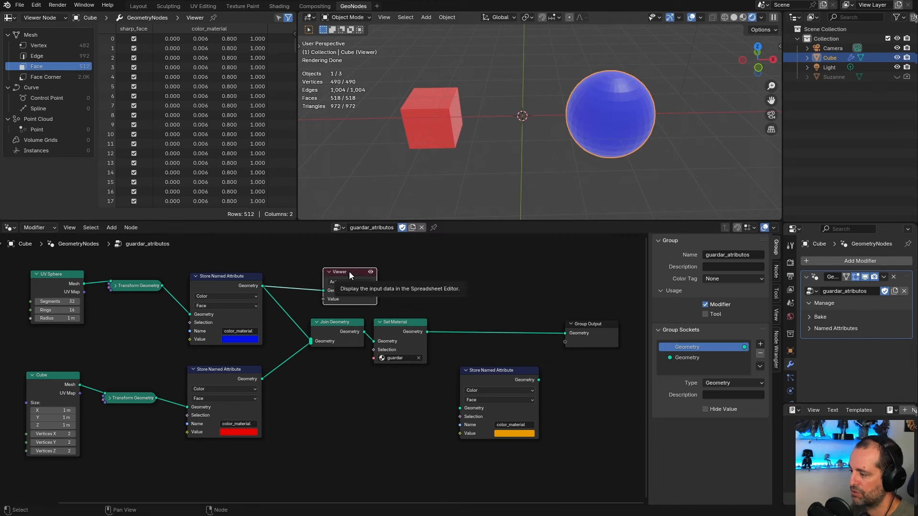
{"action": "key", "text": "x"}
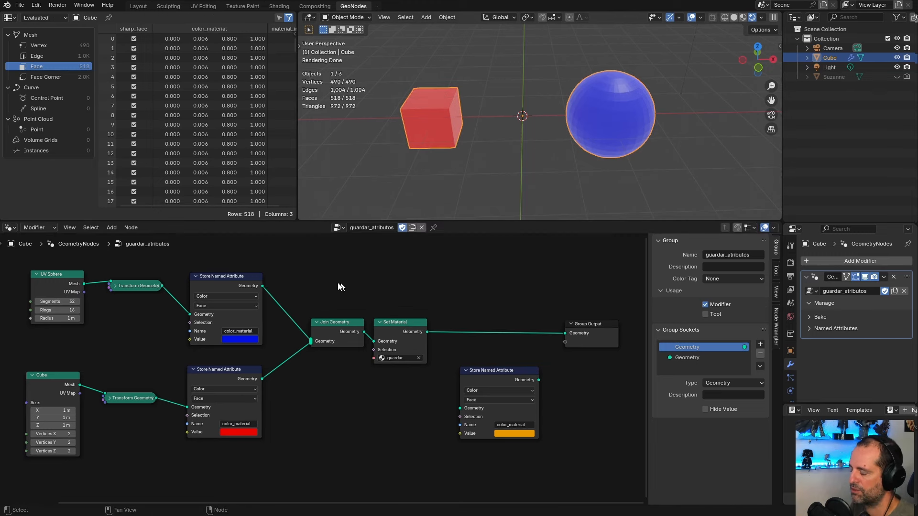
- Insert the orange Store Named Attribute node between Set Material and Group Output to overwrite color_material
{"action": "left_click_drag", "start_coordinate": [204, 278], "coordinate": [205, 281]}
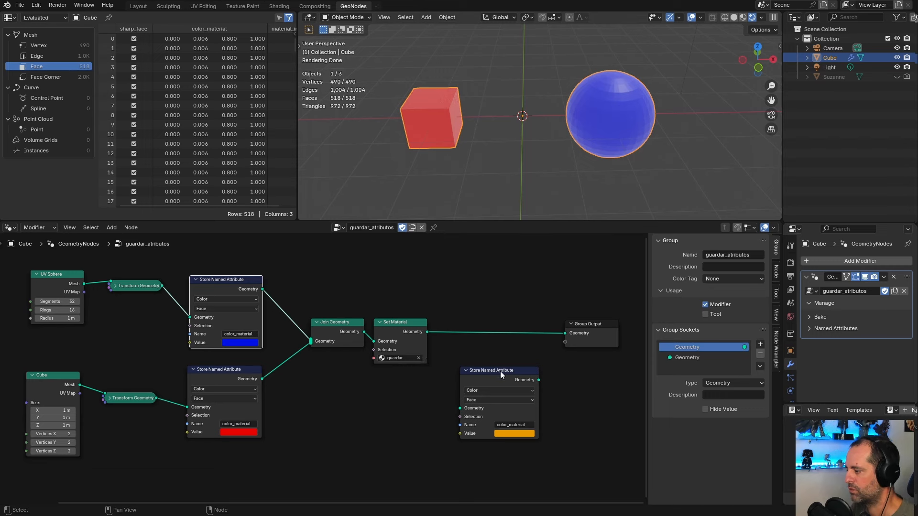
{"action": "left_click_drag", "start_coordinate": [491, 383], "coordinate": [482, 325]}
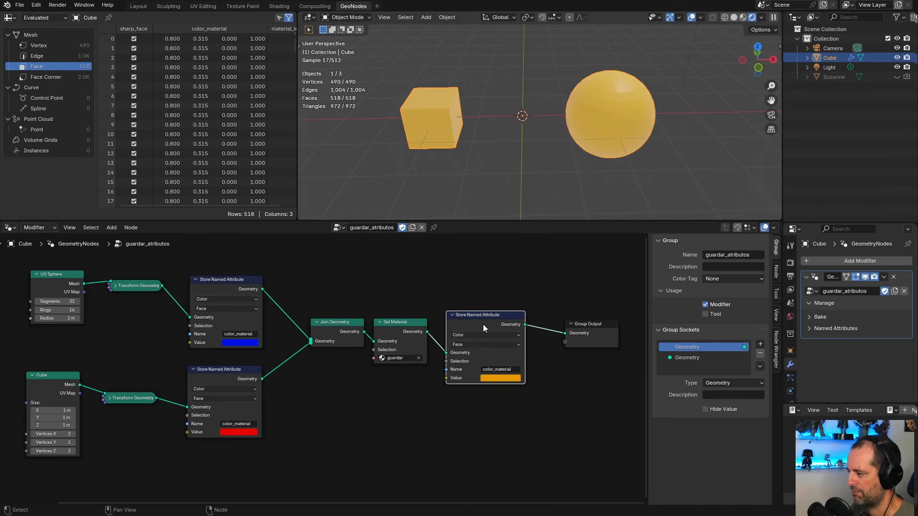
{"action": "scroll", "coordinate": [497, 374], "scroll_direction": "up", "scroll_amount": 2}
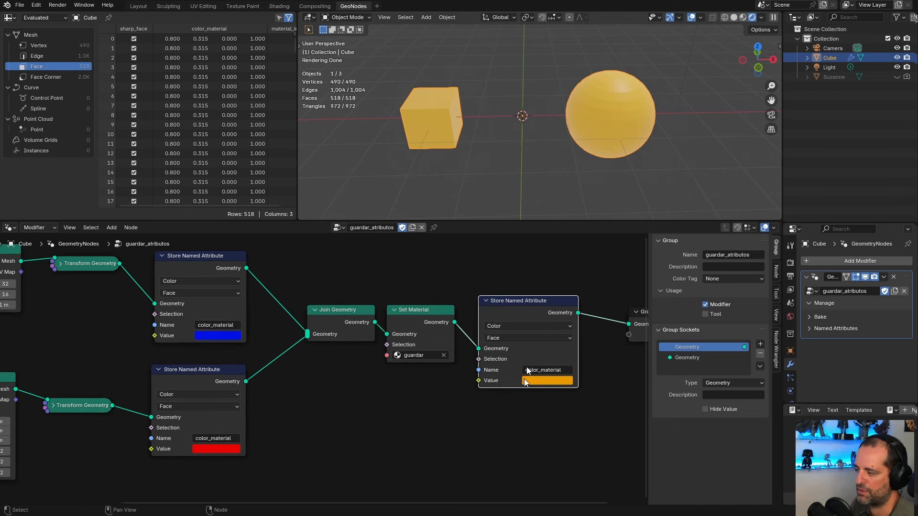
{"action": "scroll", "coordinate": [355, 346], "scroll_direction": "down", "scroll_amount": 1}
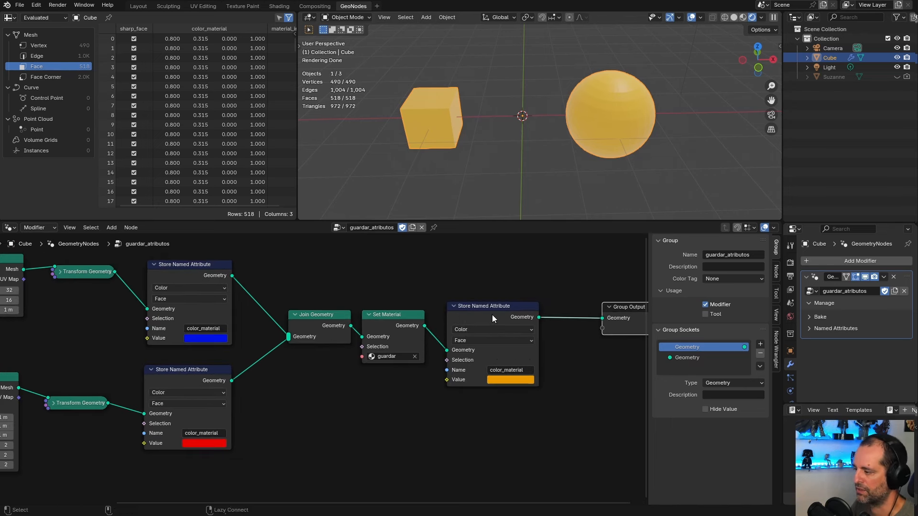
- Move the orange Store Named Attribute node between the sphere's blue Store Named Attribute and Join Geometry
{"action": "left_click_drag", "start_coordinate": [491, 315], "coordinate": [288, 265], "text": "alt"}
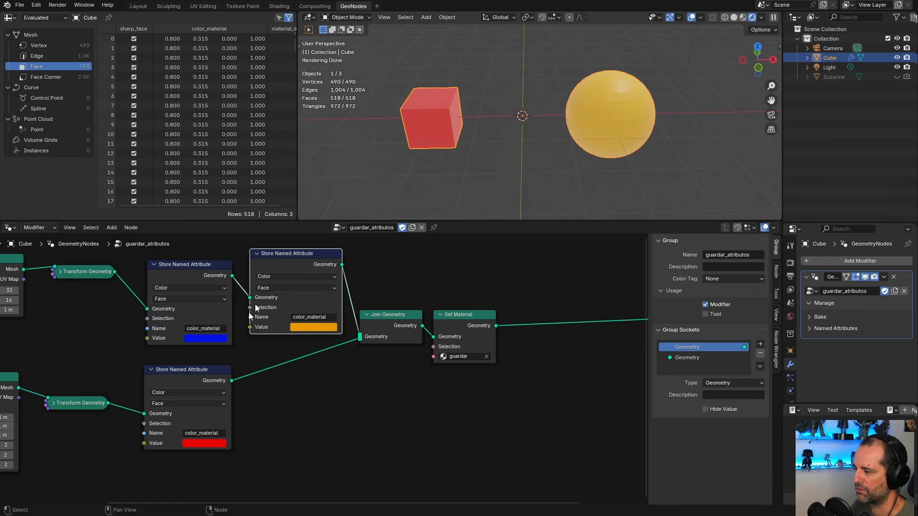
{"action": "left_click_drag", "start_coordinate": [192, 264], "coordinate": [194, 255]}
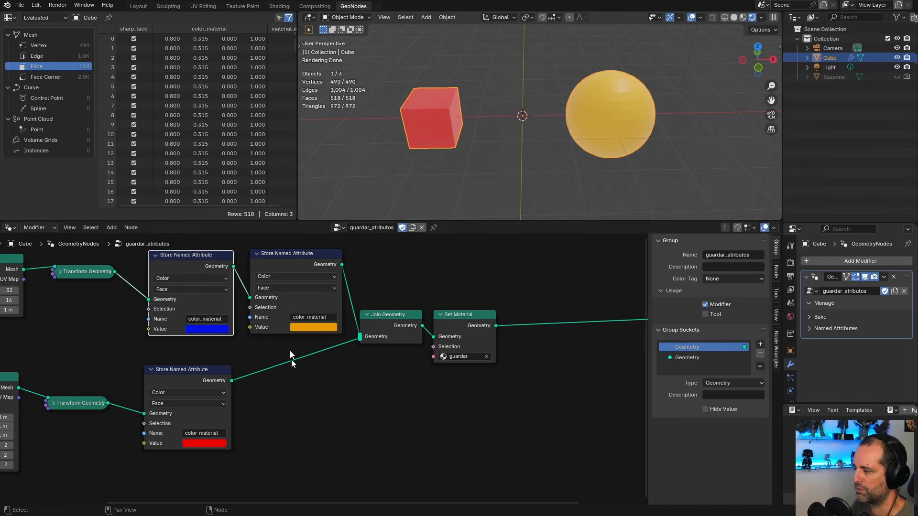
{"action": "middle_click_drag", "start_coordinate": [537, 362], "coordinate": [436, 365]}
{"action": "scroll", "coordinate": [440, 365], "scroll_direction": "down", "scroll_amount": 3}
{"action": "left_click_drag", "start_coordinate": [563, 337], "coordinate": [534, 344]}
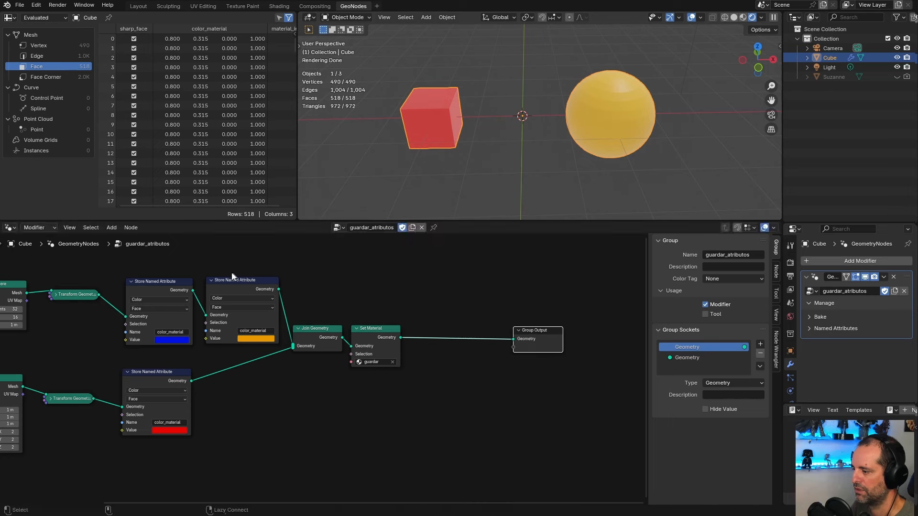
- Detach the orange Store Named Attribute from the sphere's branch and park it below Set Material
{"action": "left_click_drag", "start_coordinate": [230, 291], "coordinate": [377, 404], "text": "alt"}
{"action": "scroll", "coordinate": [291, 382], "scroll_direction": "up", "scroll_amount": 3}
{"action": "middle_click_drag", "start_coordinate": [291, 382], "coordinate": [343, 383]}
{"action": "left_click_drag", "start_coordinate": [341, 290], "coordinate": [520, 357]}
{"action": "key", "text": "g"}
{"action": "left_click", "coordinate": [471, 356]}
{"action": "scroll", "coordinate": [476, 357], "scroll_direction": "down", "scroll_amount": 2}
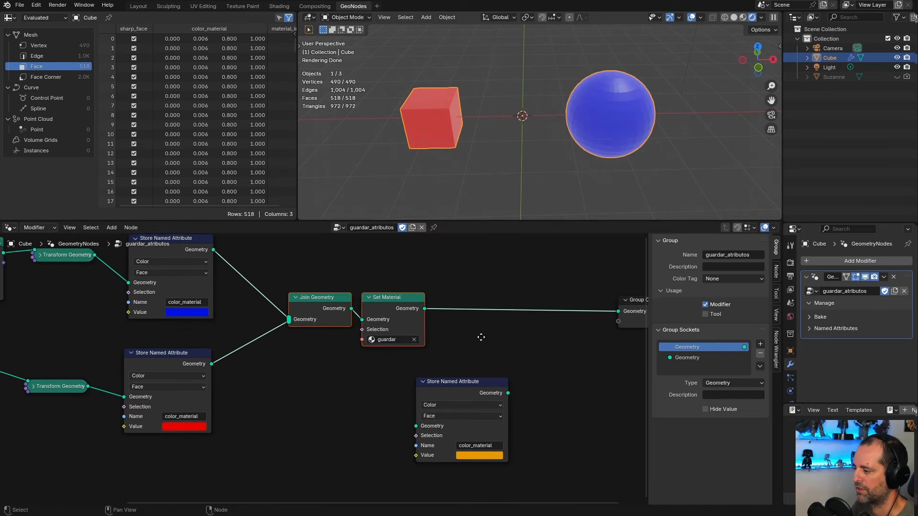
{"action": "left_click_drag", "start_coordinate": [443, 389], "coordinate": [392, 386]}
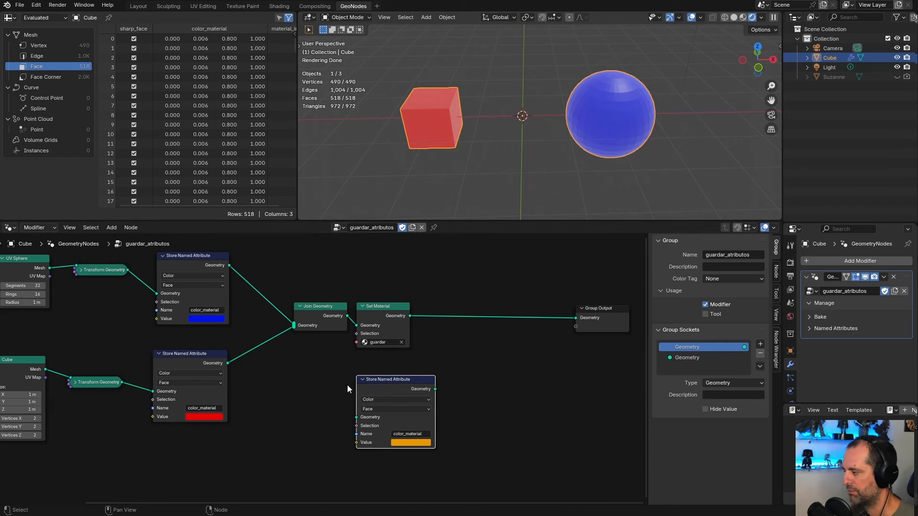
{"action": "left_click_drag", "start_coordinate": [387, 391], "coordinate": [331, 390]}
- Add a Capture Attribute node above Join Geometry, leaving it unconnected
{"action": "middle_click_drag", "start_coordinate": [285, 378], "coordinate": [364, 380]}
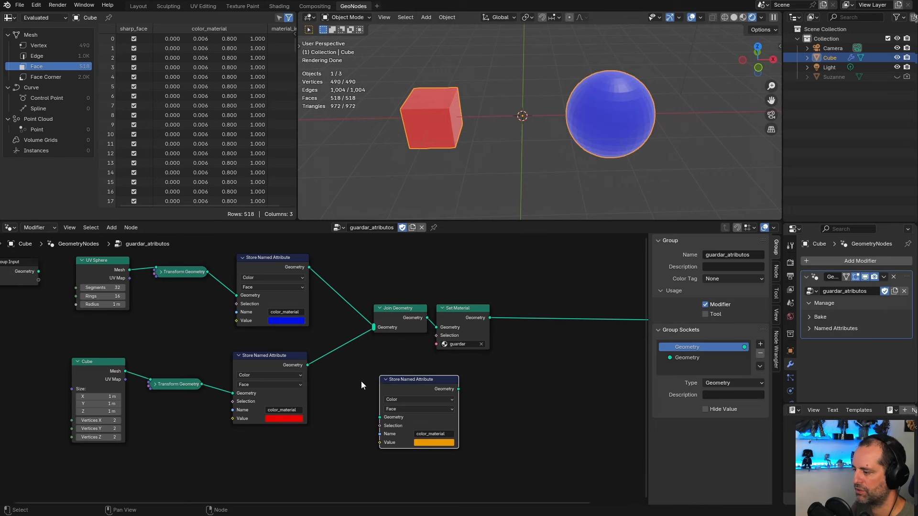
{"action": "key", "text": "shift+a"}
{"action": "type", "text": "ca"}
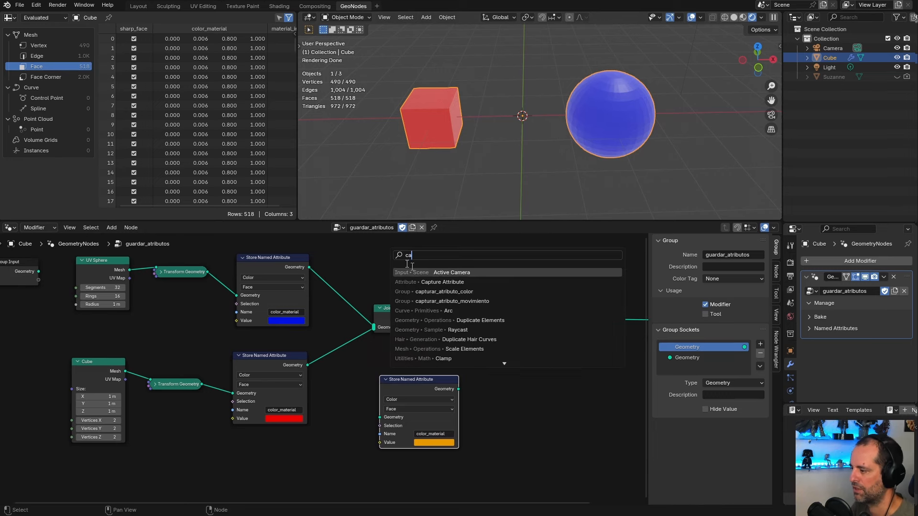
{"action": "key", "text": "Down"}
{"action": "key", "text": "Return"}
{"action": "left_click", "coordinate": [357, 276]}
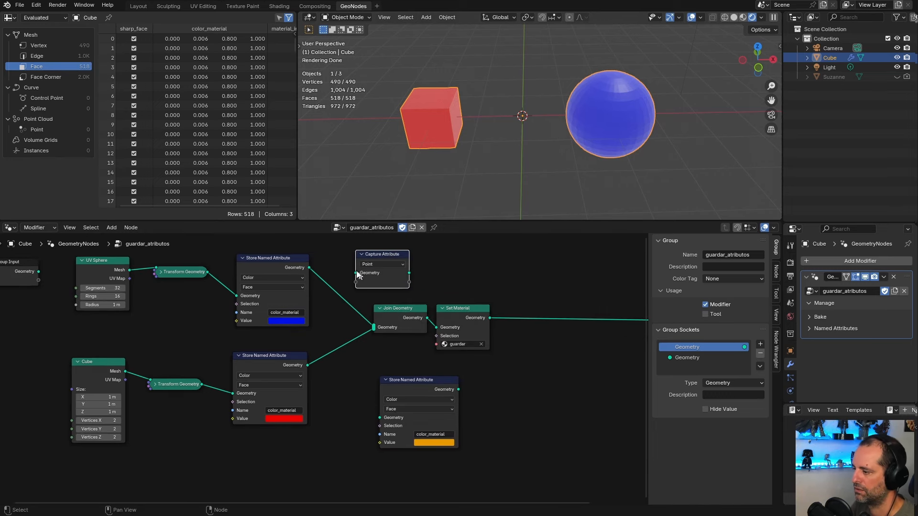
{"action": "middle_click_drag", "start_coordinate": [341, 282], "coordinate": [343, 293]}
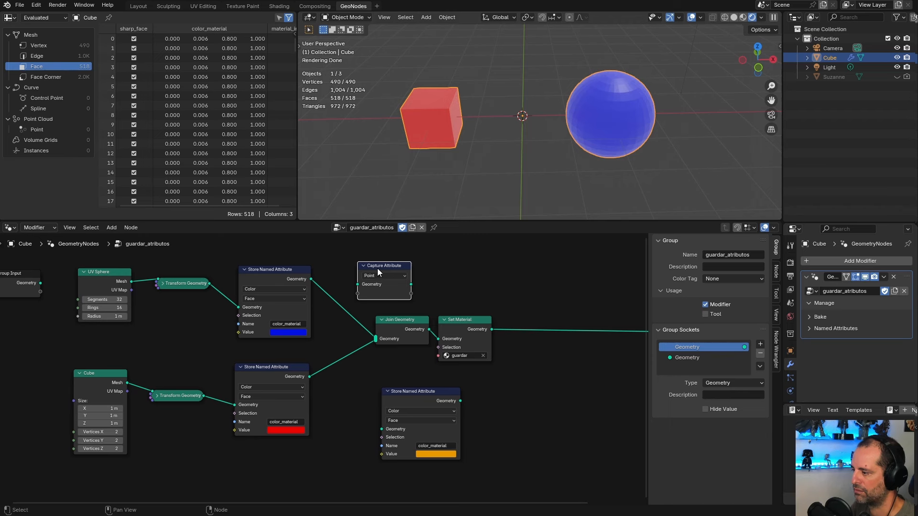
{"action": "left_click_drag", "start_coordinate": [409, 292], "coordinate": [481, 291]}
{"action": "left_click", "coordinate": [345, 304]}
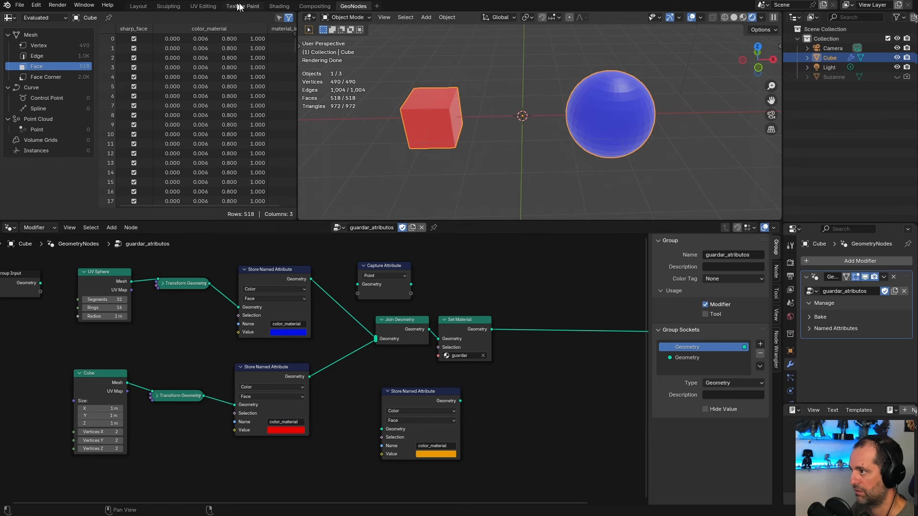
- Add a second Attribute node to the guardar material's shader beside the existing color_material Attribute node
{"action": "left_click", "coordinate": [278, 6]}
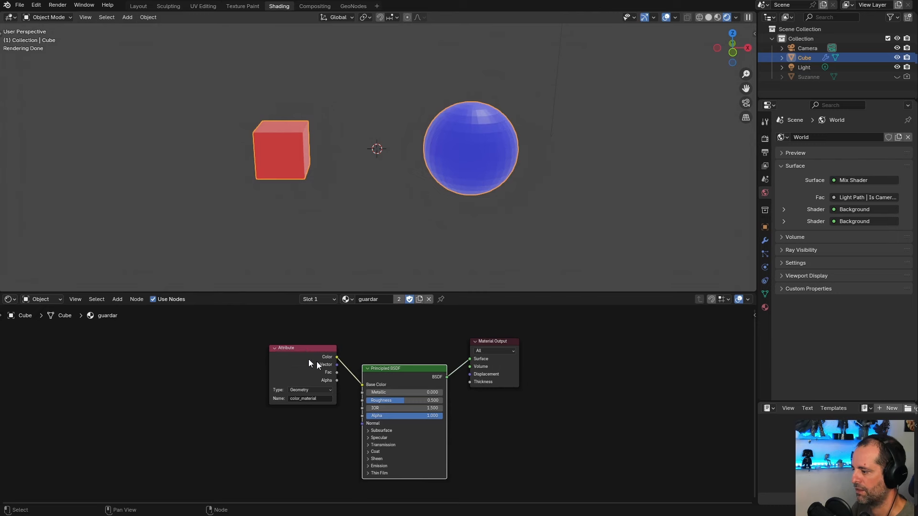
{"action": "key", "text": "Home"}
{"action": "key", "text": "shift+a"}
{"action": "type", "text": "a"}
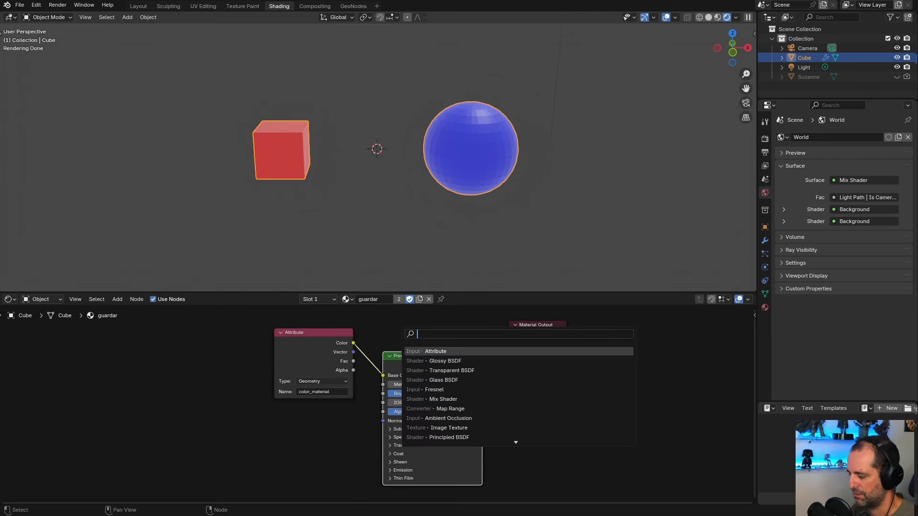
{"action": "key", "text": "Return"}
{"action": "left_click", "coordinate": [215, 395]}
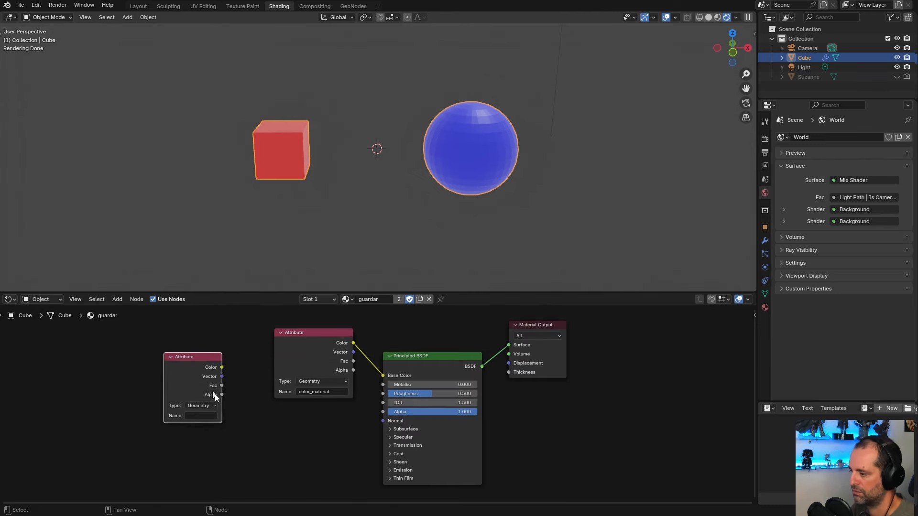
- Delete the unnamed, unconnected Attribute node from the guardar material's shader
{"action": "scroll", "coordinate": [192, 401], "scroll_direction": "up", "scroll_amount": 4}
{"action": "left_click", "coordinate": [131, 422]}
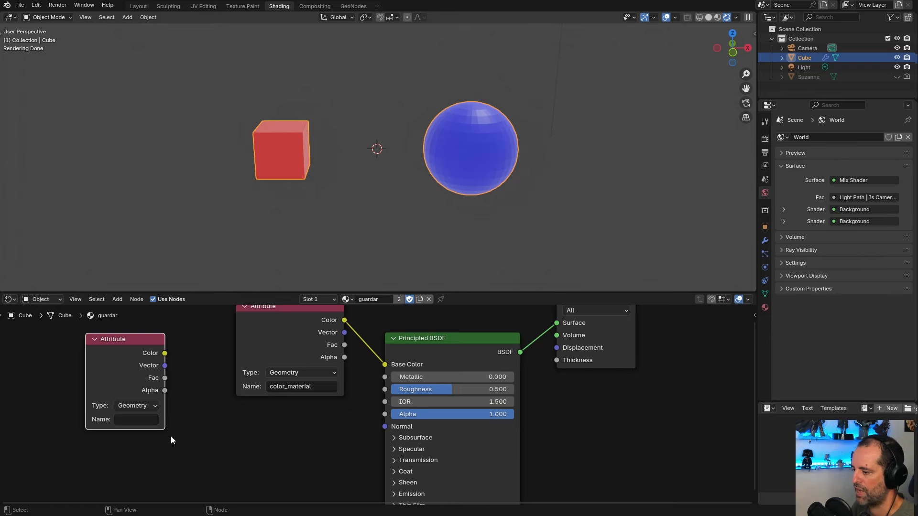
{"action": "scroll", "coordinate": [191, 406], "scroll_direction": "down", "scroll_amount": 2}
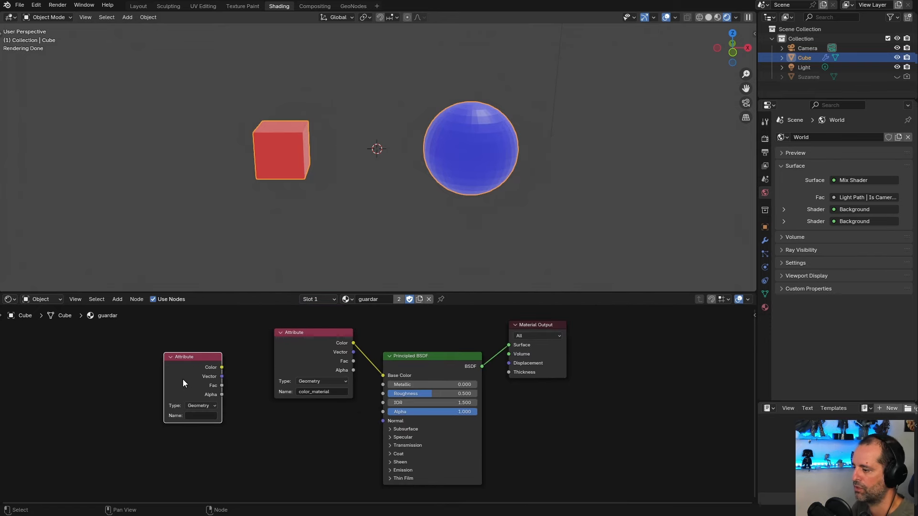
{"action": "key", "text": "x"}
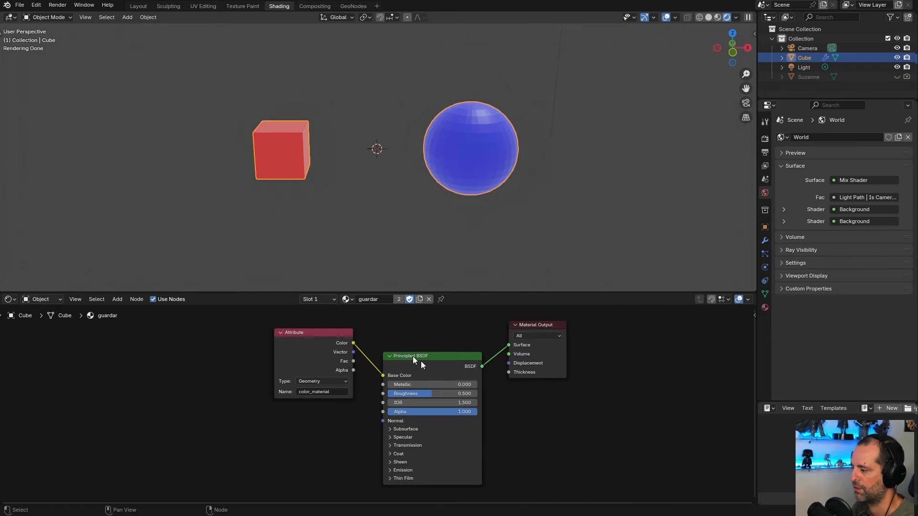
- In the GeoNodes workspace, examine the domain and data type options of the orange Store Named Attribute node without changing them
{"action": "left_click", "coordinate": [354, 6]}
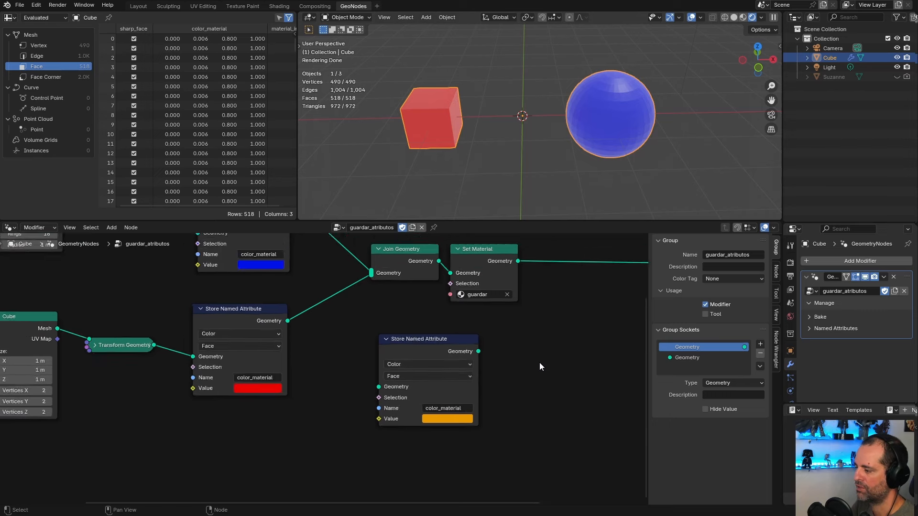
{"action": "scroll", "coordinate": [539, 363], "scroll_direction": "down", "scroll_amount": 1}
{"action": "scroll", "coordinate": [405, 380], "scroll_direction": "up", "scroll_amount": 1}
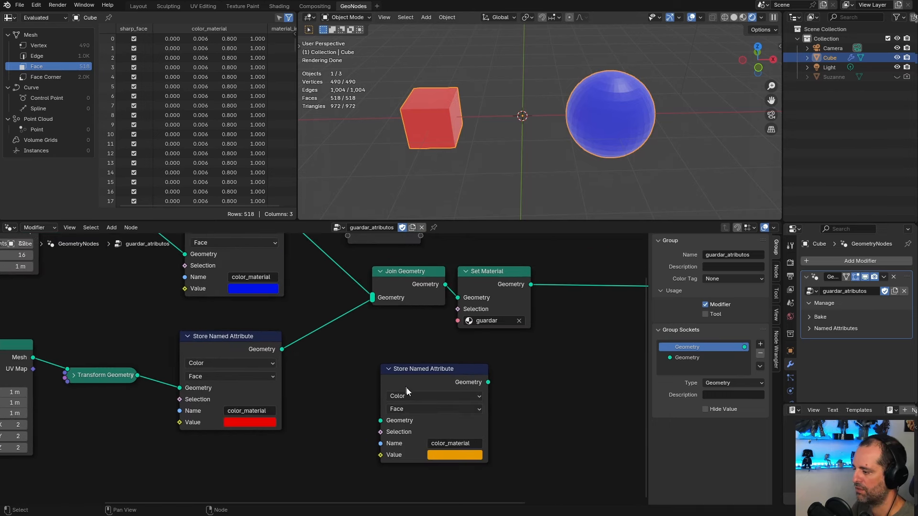
{"action": "left_click", "coordinate": [412, 410]}
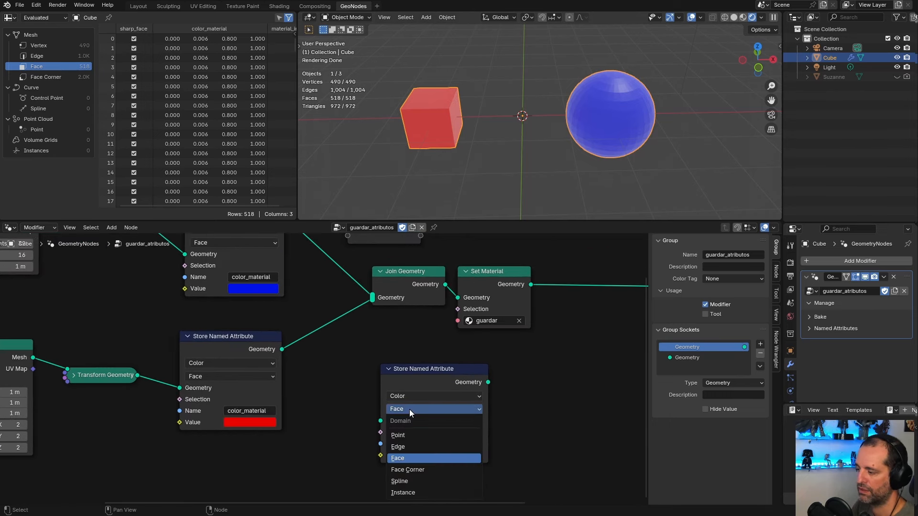
{"action": "left_click", "coordinate": [412, 396]}
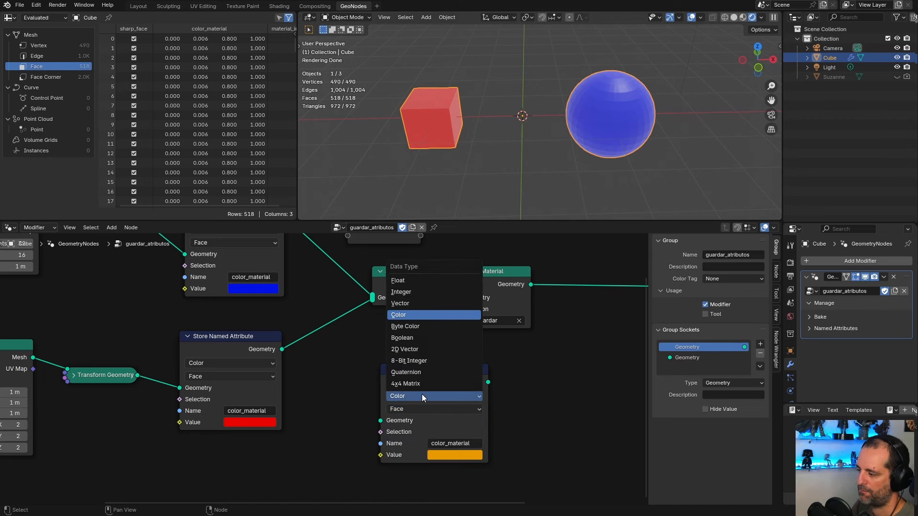
{"action": "left_click", "coordinate": [423, 396]}
{"action": "left_click", "coordinate": [424, 397]}
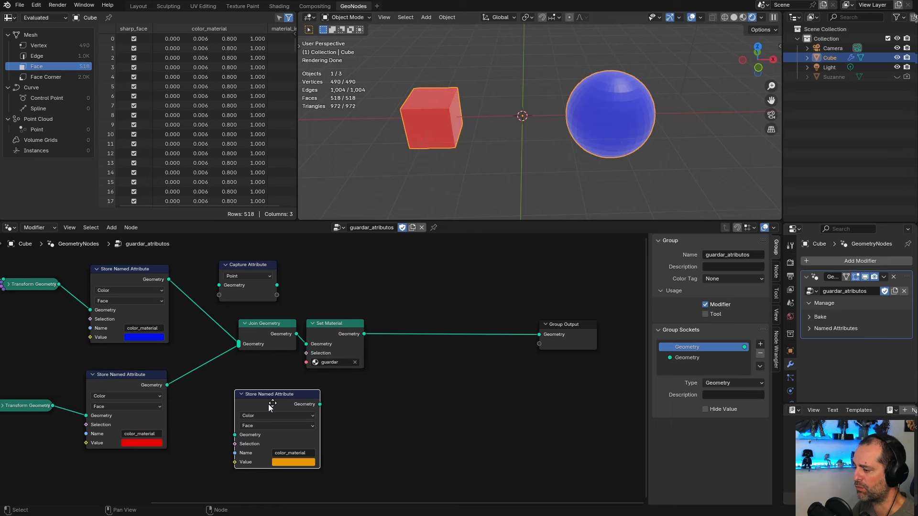
- Move the unconnected orange Store Named Attribute node below the link between Set Material and Group Output
{"action": "left_click_drag", "start_coordinate": [268, 404], "coordinate": [273, 406]}
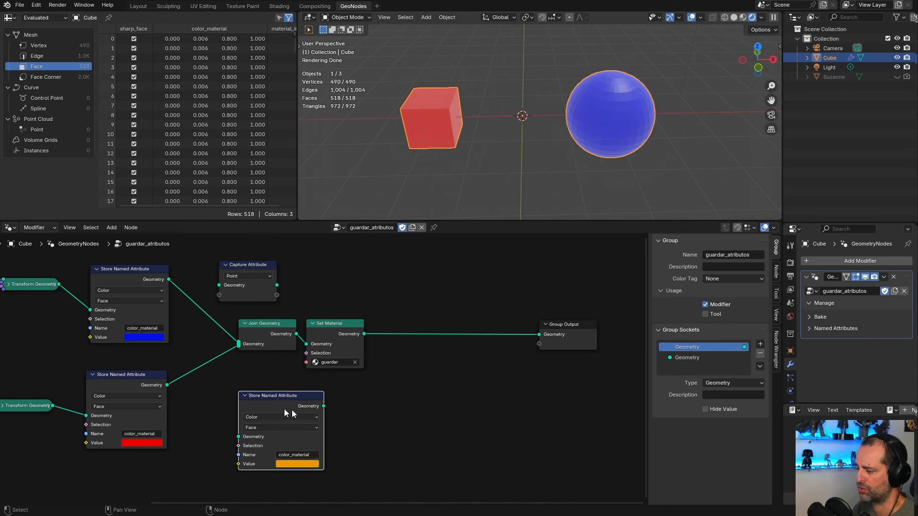
{"action": "scroll", "coordinate": [284, 409], "scroll_direction": "up", "scroll_amount": 1}
{"action": "middle_click_drag", "start_coordinate": [284, 409], "coordinate": [319, 363]}
{"action": "left_click_drag", "start_coordinate": [319, 364], "coordinate": [438, 351]}
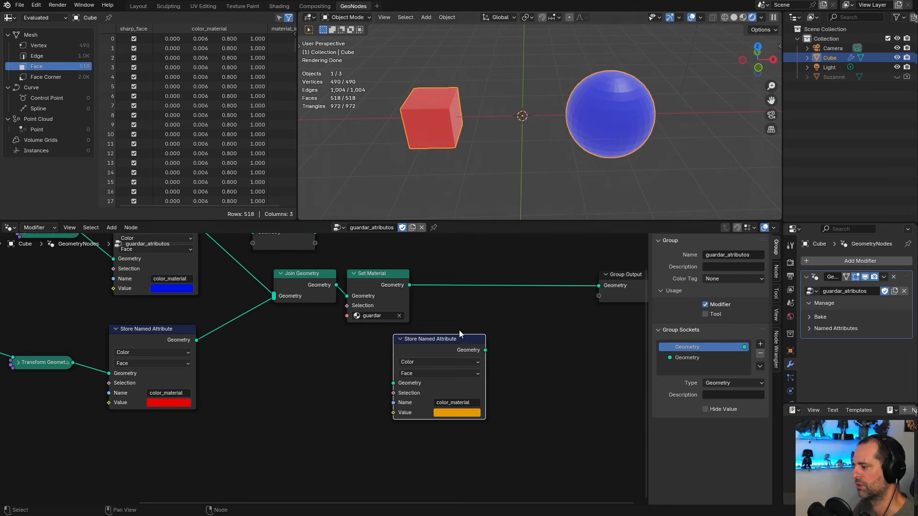
- Add a Geometry Proximity node below the cube's nodes in the guardar_atributos node tree
{"action": "scroll", "coordinate": [452, 331], "scroll_direction": "down", "scroll_amount": 4}
{"action": "middle_click_drag", "start_coordinate": [452, 332], "coordinate": [462, 348]}
{"action": "left_click_drag", "start_coordinate": [451, 357], "coordinate": [455, 356]}
{"action": "scroll", "coordinate": [469, 354], "scroll_direction": "up", "scroll_amount": 2}
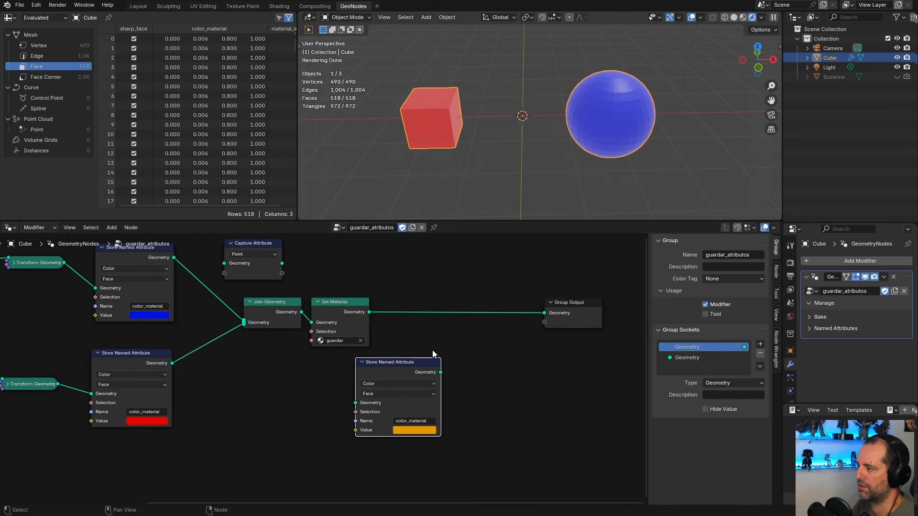
{"action": "scroll", "coordinate": [500, 123], "scroll_direction": "up", "scroll_amount": 2}
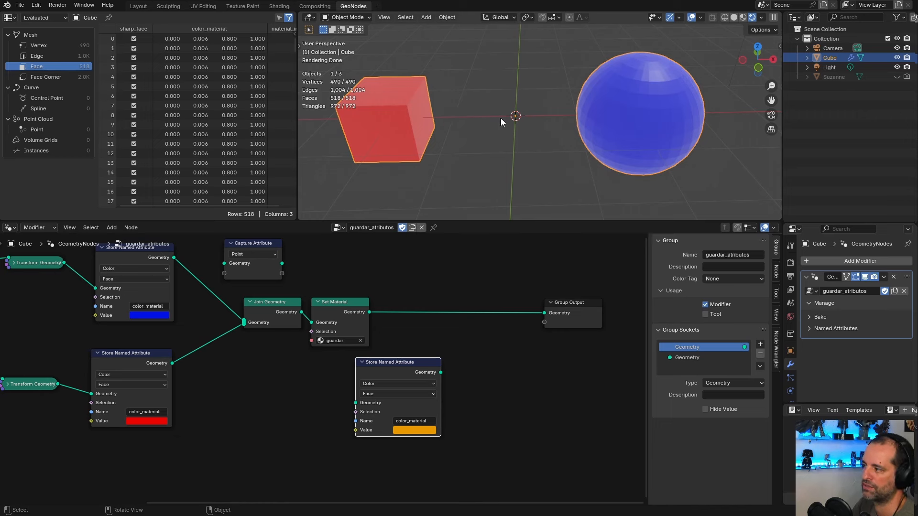
{"action": "scroll", "coordinate": [404, 318], "scroll_direction": "up", "scroll_amount": 1}
{"action": "middle_click_drag", "start_coordinate": [418, 326], "coordinate": [503, 297]}
{"action": "scroll", "coordinate": [459, 333], "scroll_direction": "down", "scroll_amount": 4}
{"action": "key", "text": "shift+a"}
{"action": "left_click", "coordinate": [478, 272]}
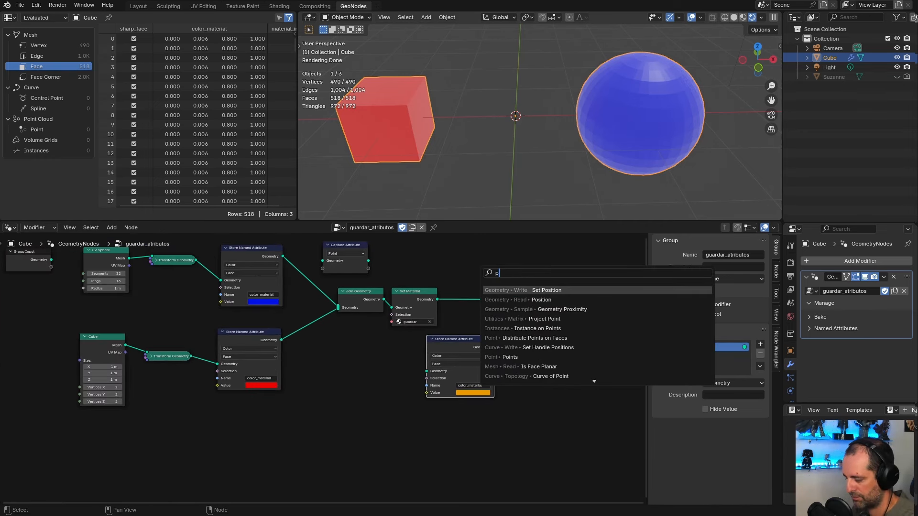
{"action": "type", "text": "proxi"}
{"action": "key", "text": "Return"}
{"action": "middle_click_drag", "start_coordinate": [269, 383], "coordinate": [302, 376]}
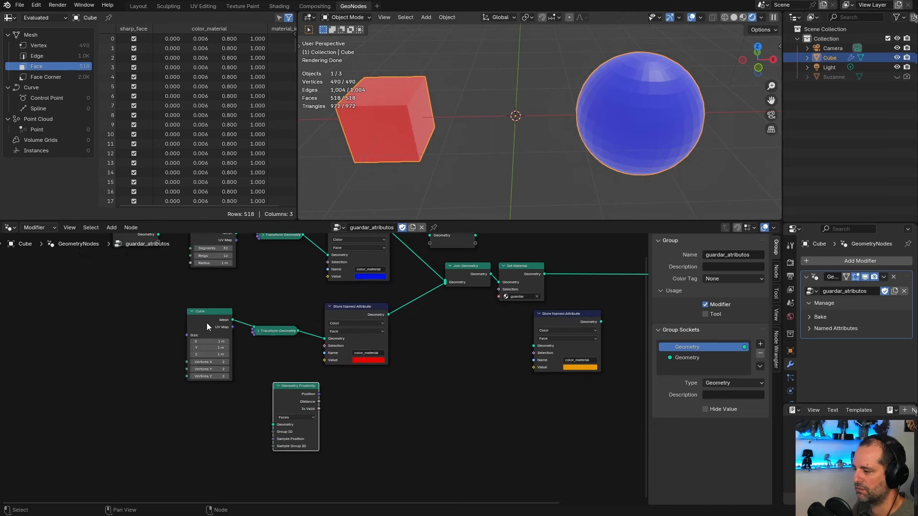
- Spread out the cube's nodes and connect its Transform Geometry output to the Geometry Proximity node's Geometry input
{"action": "left_click_drag", "start_coordinate": [207, 323], "coordinate": [170, 332]}
{"action": "left_click_drag", "start_coordinate": [281, 333], "coordinate": [273, 424]}
{"action": "middle_click_drag", "start_coordinate": [313, 372], "coordinate": [264, 387]}
{"action": "left_click_drag", "start_coordinate": [242, 414], "coordinate": [232, 410]}
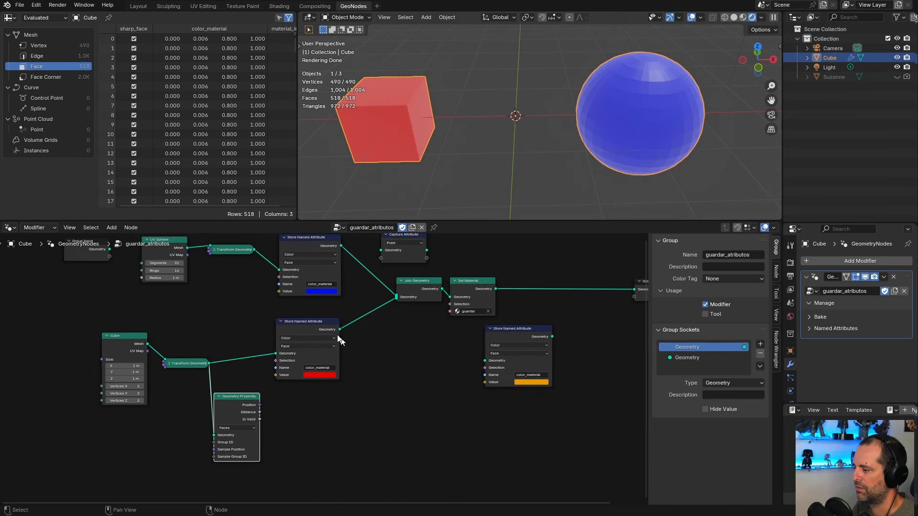
- Shift the Join Geometry and Set Material nodes to make room, and delete the unused Capture Attribute node
{"action": "left_click", "coordinate": [283, 321]}
{"action": "middle_click_drag", "start_coordinate": [434, 319], "coordinate": [389, 352]}
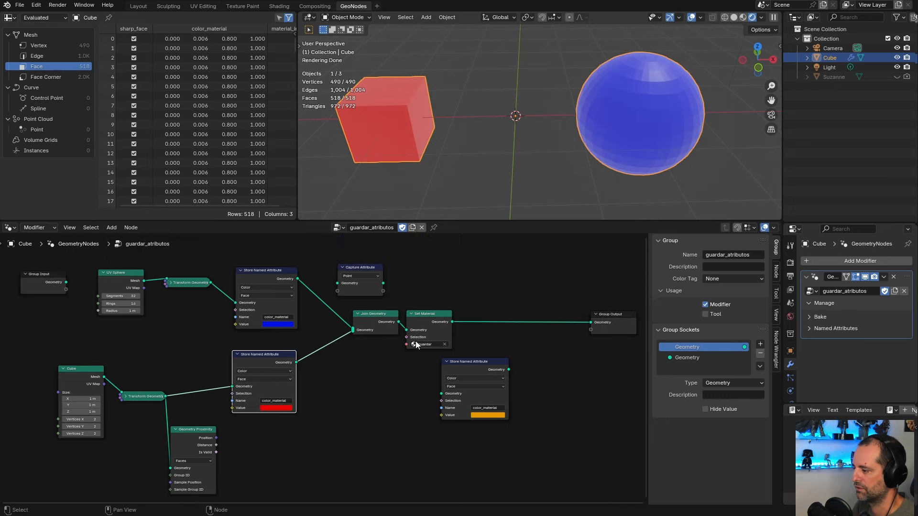
{"action": "left_click_drag", "start_coordinate": [356, 304], "coordinate": [444, 328]}
{"action": "left_click_drag", "start_coordinate": [444, 328], "coordinate": [474, 329]}
{"action": "left_click", "coordinate": [356, 266]}
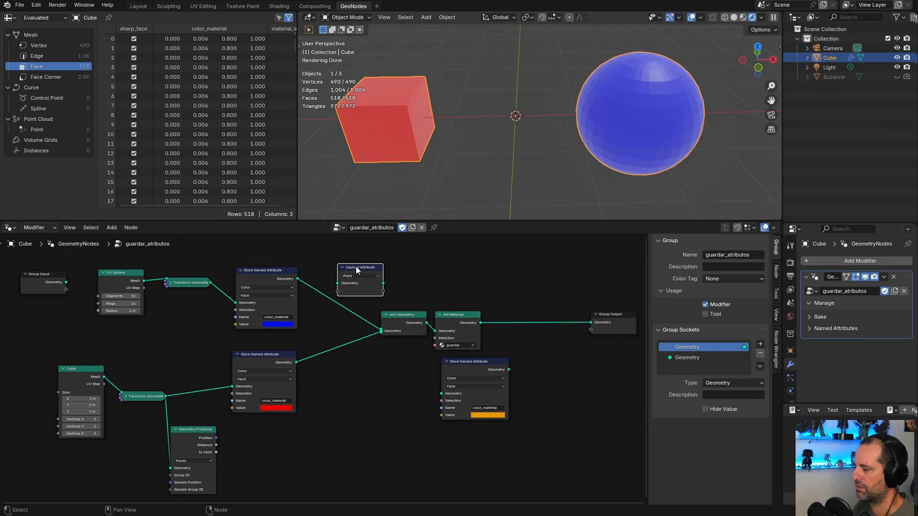
{"action": "key", "text": "x"}
{"action": "scroll", "coordinate": [380, 280], "scroll_direction": "up", "scroll_amount": 2}
- Insert a Store Named Attribute node between the sphere's color_material node and Join Geometry, with the attribute name distancia
{"action": "key", "text": "shift+a"}
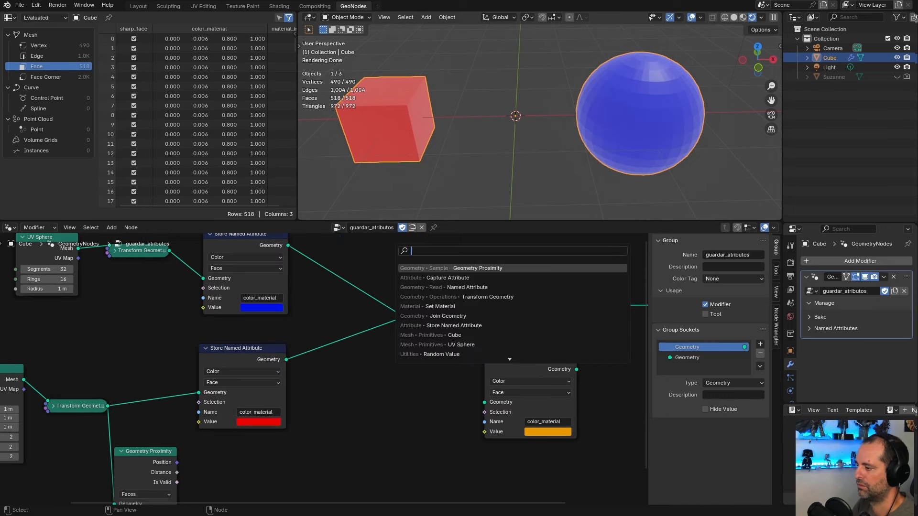
{"action": "type", "text": "sto"}
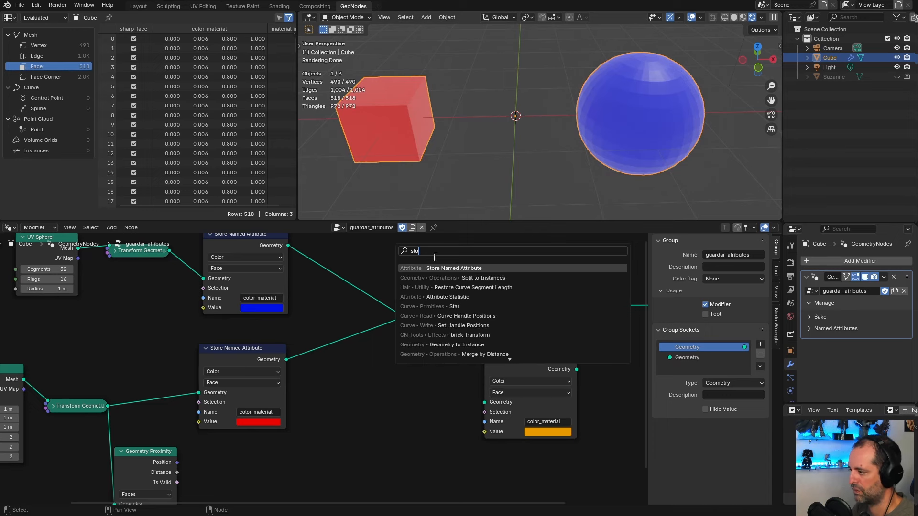
{"action": "key", "text": "Return"}
{"action": "left_click", "coordinate": [305, 233]}
{"action": "left_click_drag", "start_coordinate": [323, 245], "coordinate": [324, 263]}
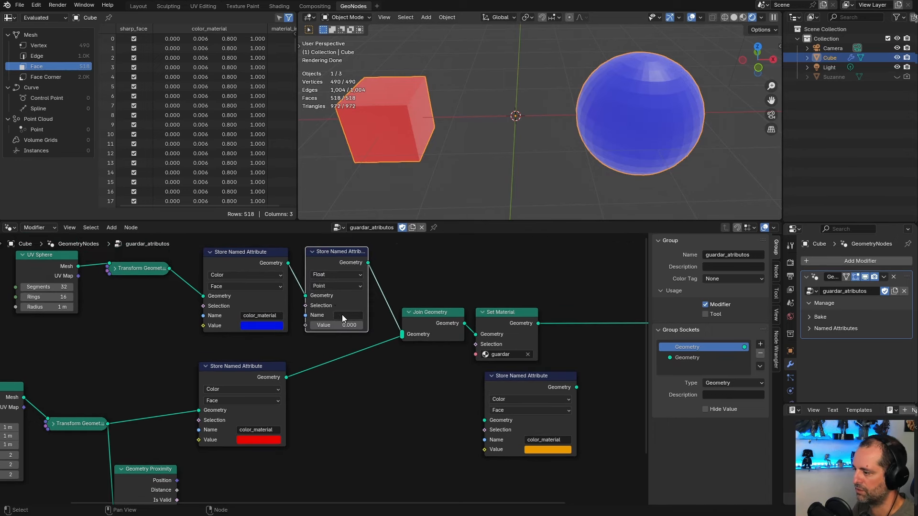
{"action": "left_click", "coordinate": [352, 315]}
{"action": "type", "text": "distancia"}
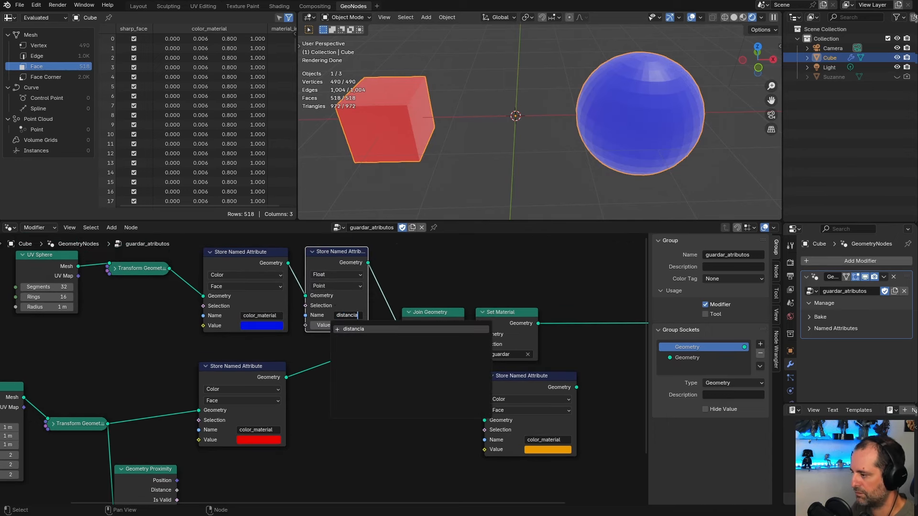
{"action": "key", "text": "Return"}
- Connect the Geometry Proximity node's Distance output to the Value input of the distancia Store Named Attribute node
{"action": "scroll", "coordinate": [368, 411], "scroll_direction": "down", "scroll_amount": 2}
{"action": "middle_click_drag", "start_coordinate": [368, 411], "coordinate": [432, 381]}
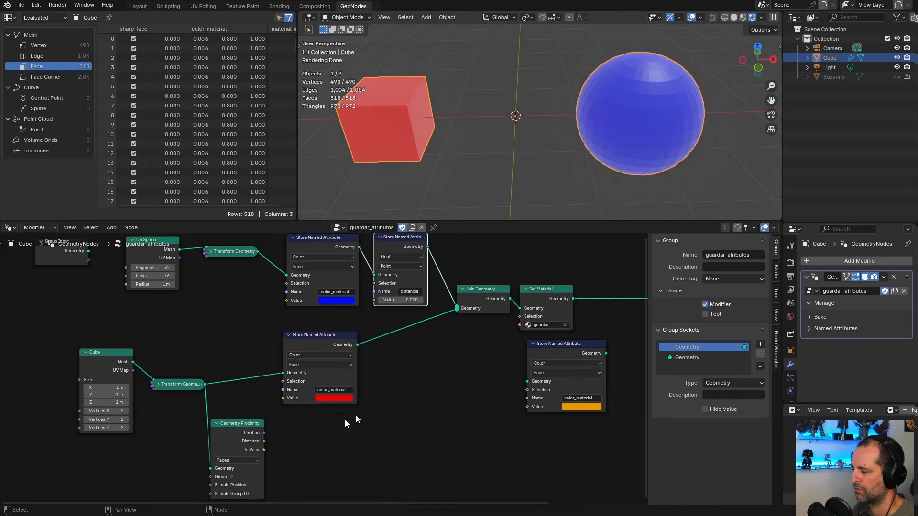
{"action": "middle_click_drag", "start_coordinate": [294, 446], "coordinate": [308, 422]}
{"action": "left_click_drag", "start_coordinate": [280, 417], "coordinate": [395, 276]}
{"action": "left_click_drag", "start_coordinate": [263, 401], "coordinate": [351, 400]}
{"action": "key", "text": "Home"}
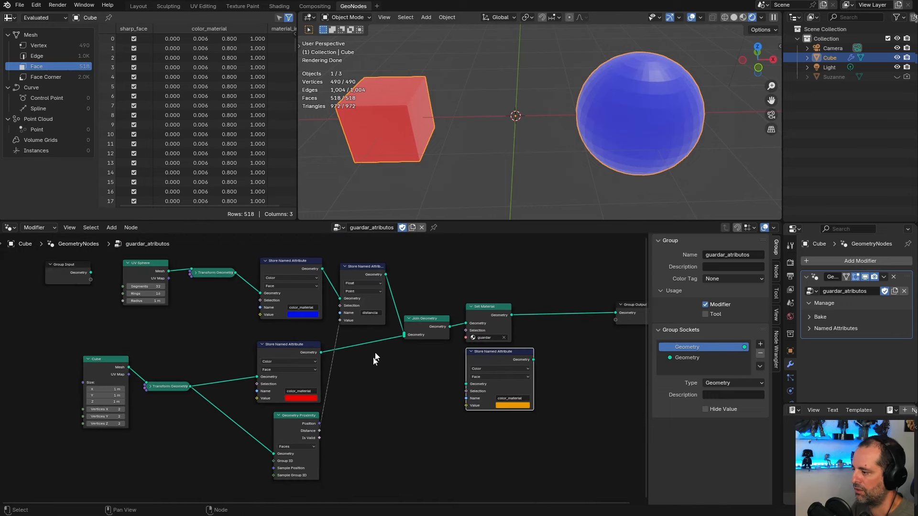
- In the guardar material's shader nodes, duplicate the color_material Attribute node and name the copy distancia
{"action": "left_click", "coordinate": [371, 312]}
{"action": "key", "text": "ctrl+c"}
{"action": "left_click", "coordinate": [421, 262]}
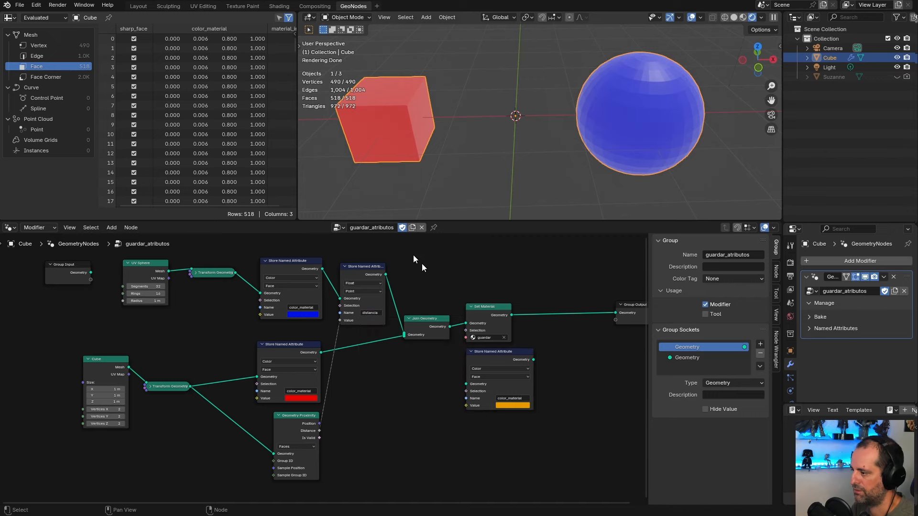
{"action": "left_click", "coordinate": [279, 6]}
{"action": "middle_click_drag", "start_coordinate": [336, 412], "coordinate": [353, 387]}
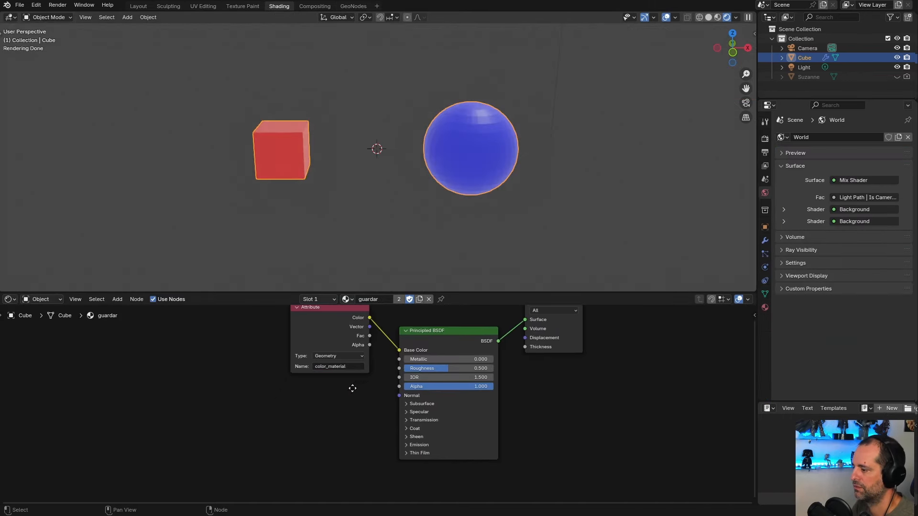
{"action": "key", "text": "ctrl+v"}
{"action": "left_click_drag", "start_coordinate": [317, 352], "coordinate": [259, 352]}
{"action": "key", "text": "shift+d"}
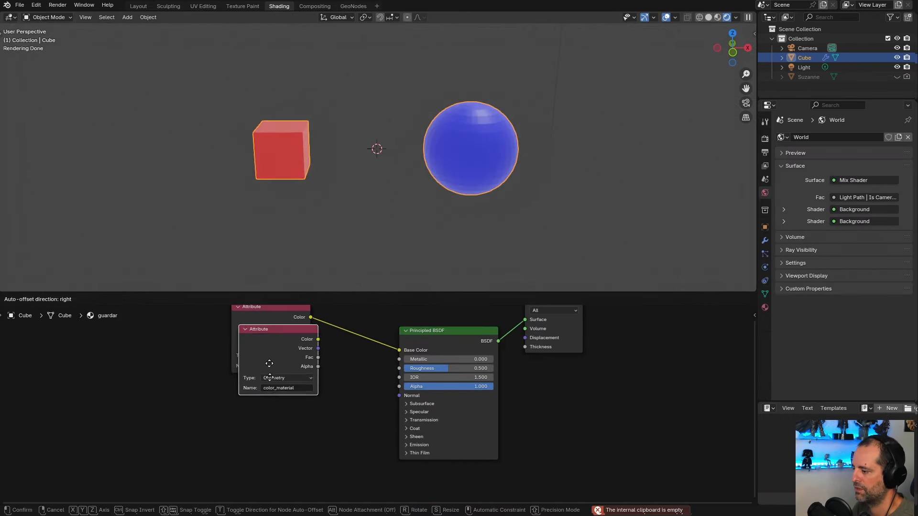
{"action": "left_click", "coordinate": [256, 418]}
{"action": "key", "text": "ctrl+v"}
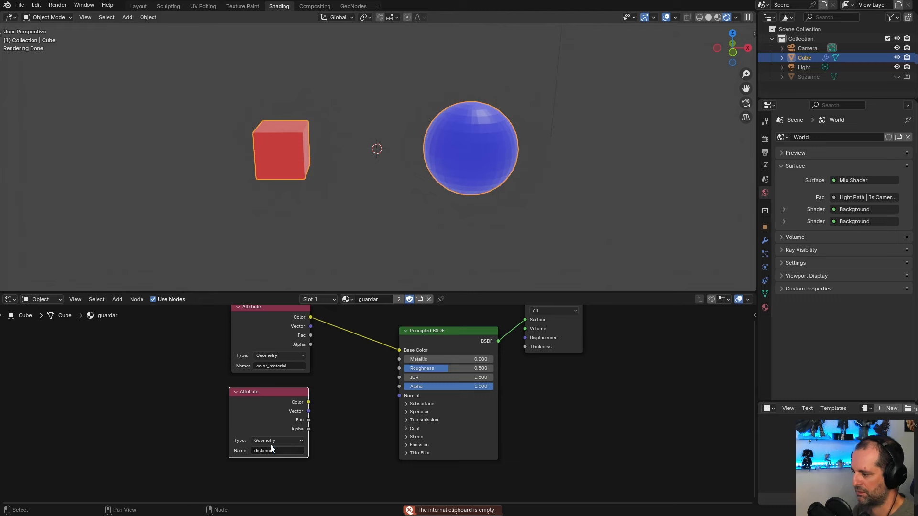
- Preview the distancia Attribute's Fac output on the material surface and examine the cube and sphere from the opposite side
{"action": "left_click", "coordinate": [352, 436]}
{"action": "scroll", "coordinate": [363, 421], "scroll_direction": "up", "scroll_amount": 2}
{"action": "left_click", "coordinate": [282, 425], "text": "ctrl+shift"}
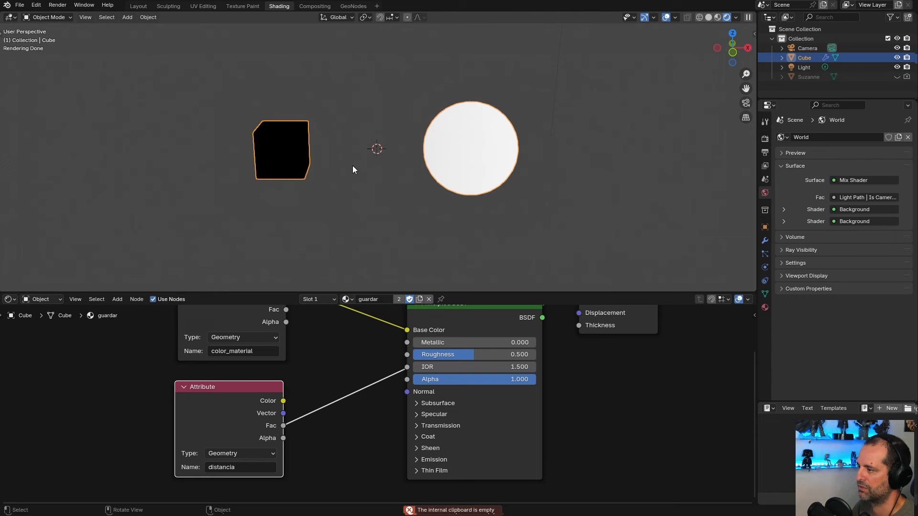
{"action": "middle_click_drag", "start_coordinate": [352, 166], "coordinate": [583, 170]}
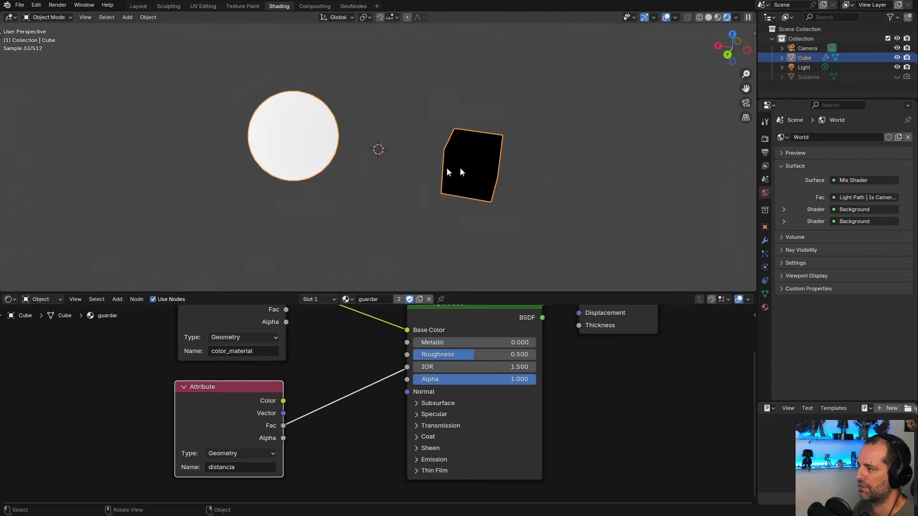
{"action": "middle_click_drag", "start_coordinate": [321, 239], "coordinate": [313, 188]}
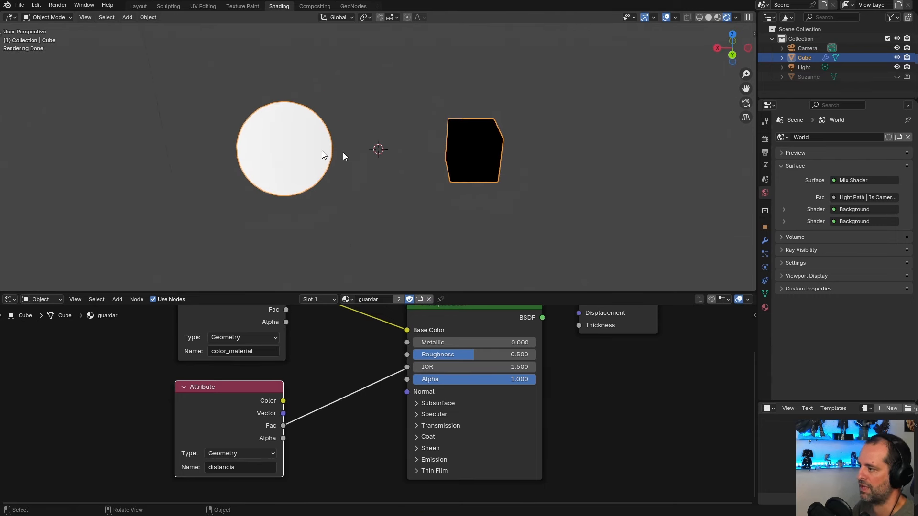
{"action": "scroll", "coordinate": [322, 406], "scroll_direction": "down", "scroll_amount": 1}
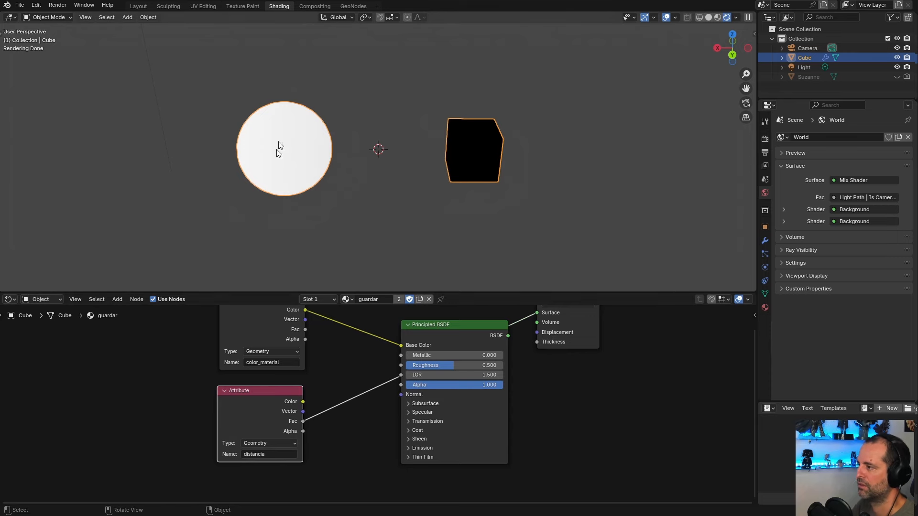
{"action": "scroll", "coordinate": [348, 409], "scroll_direction": "down", "scroll_amount": 3}
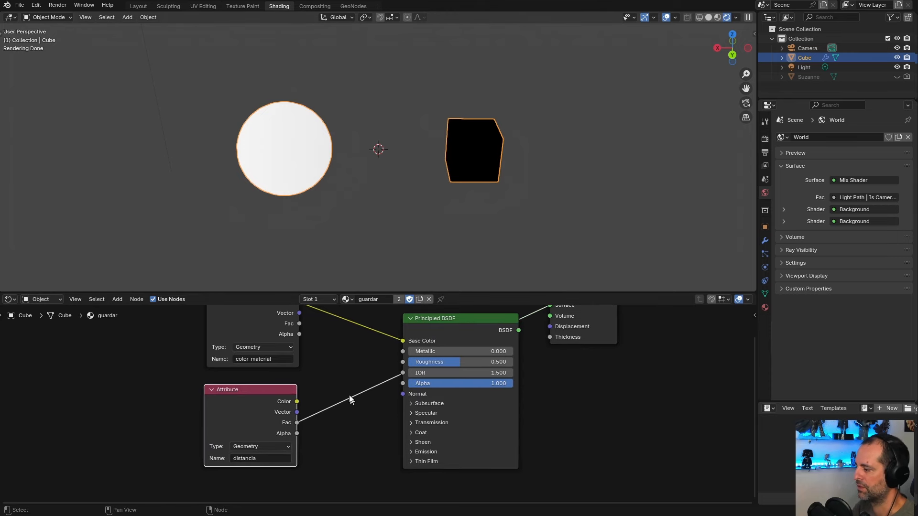
- In the geometry nodes, expand the cube's Transform Geometry node and set its X translation to 0.4 m
{"action": "left_click", "coordinate": [354, 6]}
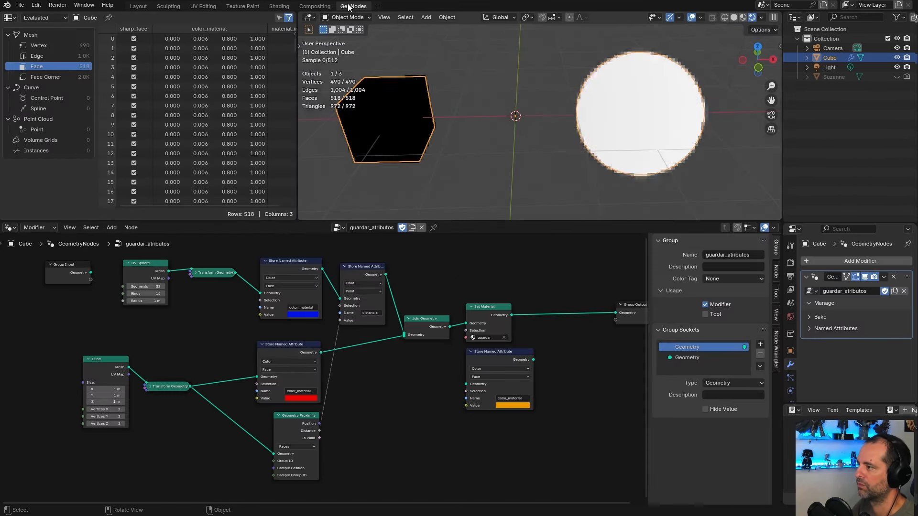
{"action": "middle_click_drag", "start_coordinate": [392, 380], "coordinate": [493, 367]}
{"action": "left_click", "coordinate": [256, 354]}
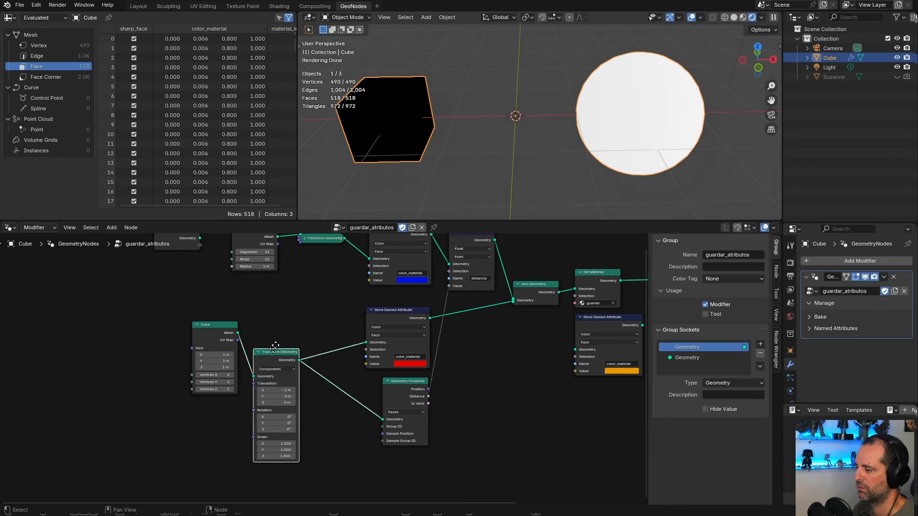
{"action": "scroll", "coordinate": [332, 372], "scroll_direction": "up", "scroll_amount": 2}
{"action": "left_click_drag", "start_coordinate": [287, 328], "coordinate": [308, 328]}
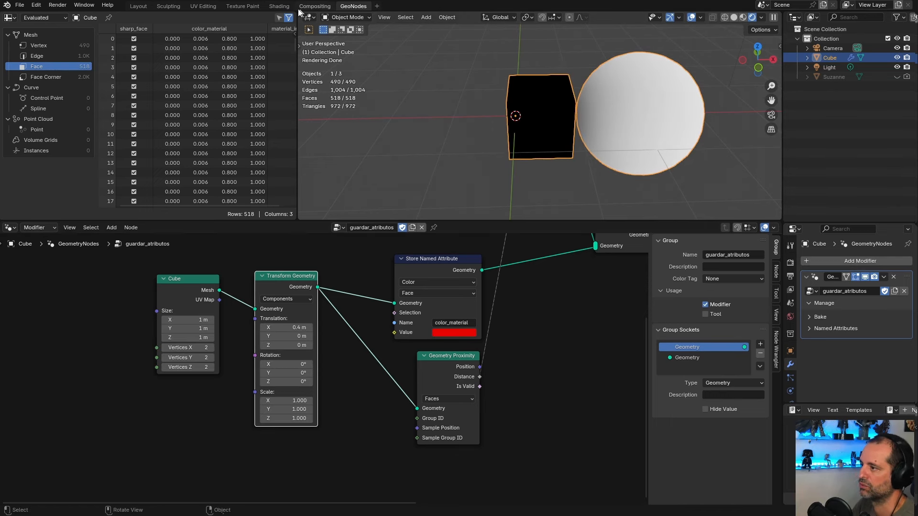
- In the guardar shader nodes, insert a Map Range node on the link from the distancia Attribute's Fac output
{"action": "left_click", "coordinate": [279, 6]}
{"action": "middle_click_drag", "start_coordinate": [340, 395], "coordinate": [372, 355]}
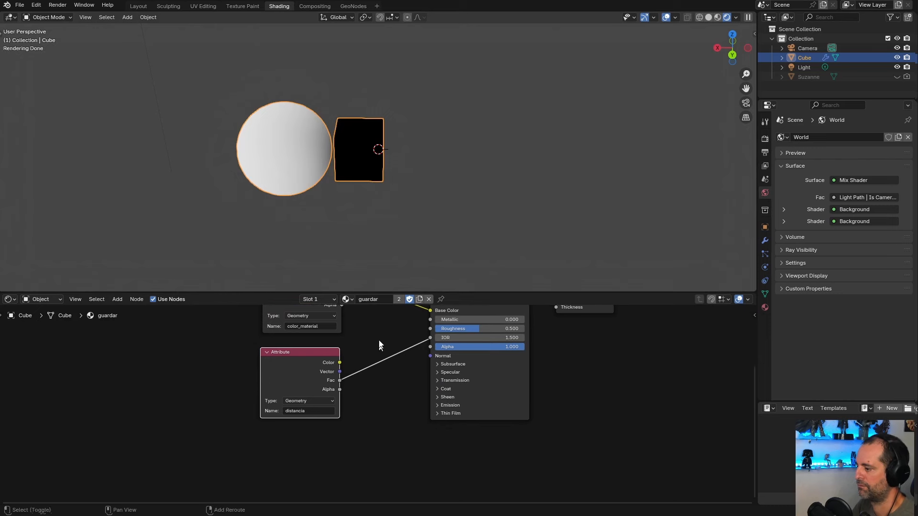
{"action": "key", "text": "shift+a"}
{"action": "left_click", "coordinate": [386, 342]}
{"action": "type", "text": "ra"}
{"action": "key", "text": "Return"}
{"action": "left_click", "coordinate": [353, 343]}
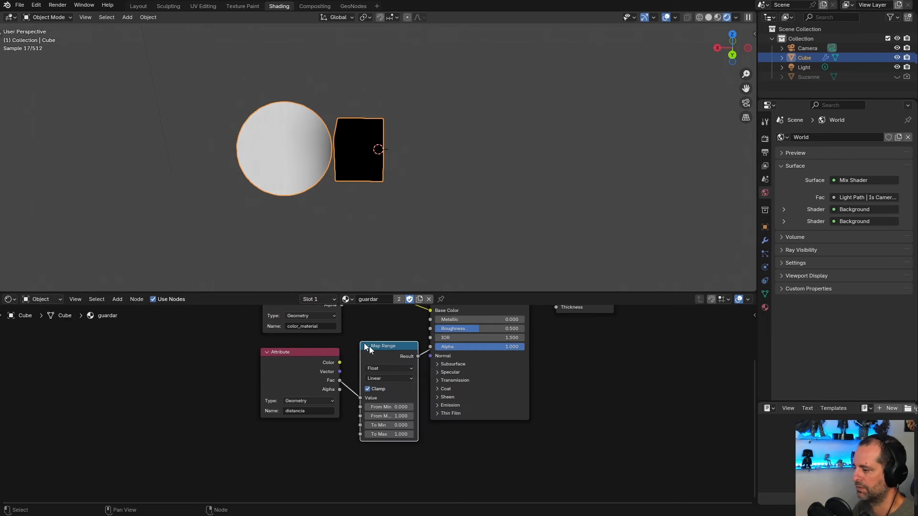
{"action": "left_click_drag", "start_coordinate": [388, 348], "coordinate": [378, 362]}
- Set the Map Range node's From Max to 0.340, To Min to 1 and To Max to 0
{"action": "scroll", "coordinate": [420, 378], "scroll_direction": "up", "scroll_amount": 4}
{"action": "middle_click_drag", "start_coordinate": [422, 380], "coordinate": [376, 376]}
{"action": "left_click_drag", "start_coordinate": [360, 437], "coordinate": [343, 436]}
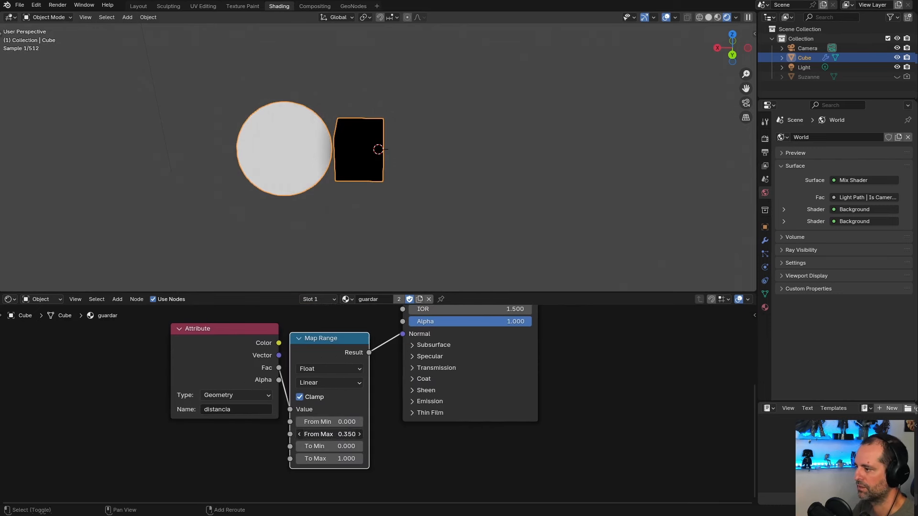
{"action": "left_click", "coordinate": [330, 446]}
{"action": "type", "text": "1"}
{"action": "key", "text": "Return"}
{"action": "key", "text": "BackSpace"}
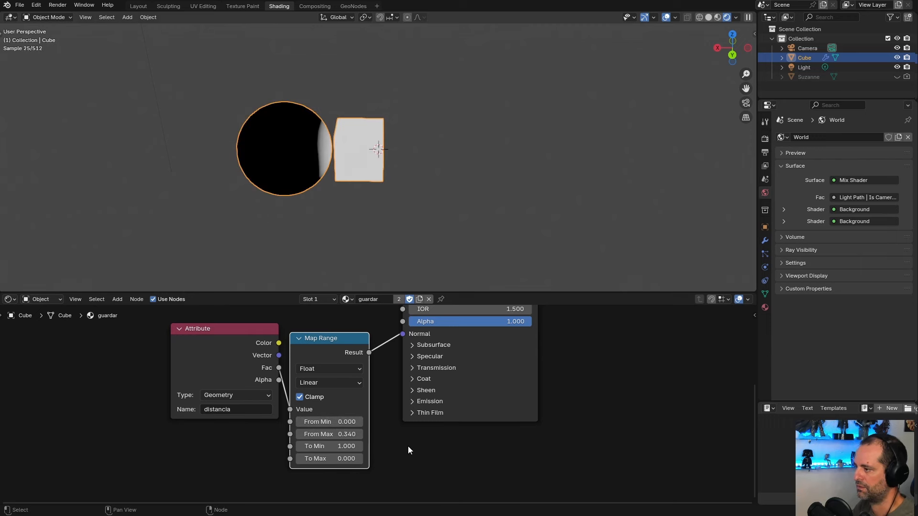
- Move the distancia Attribute and Map Range nodes together, and shift the color_material Attribute node to clear space before the Principled BSDF
{"action": "middle_click_drag", "start_coordinate": [356, 186], "coordinate": [380, 178]}
{"action": "scroll", "coordinate": [377, 352], "scroll_direction": "down", "scroll_amount": 1}
{"action": "scroll", "coordinate": [377, 353], "scroll_direction": "down", "scroll_amount": 1}
{"action": "middle_click_drag", "start_coordinate": [360, 343], "coordinate": [401, 368]}
{"action": "left_click_drag", "start_coordinate": [245, 366], "coordinate": [395, 414]}
{"action": "key", "text": "g"}
{"action": "left_click", "coordinate": [340, 377]}
{"action": "middle_click_drag", "start_coordinate": [342, 378], "coordinate": [336, 423]}
{"action": "scroll", "coordinate": [336, 423], "scroll_direction": "up", "scroll_amount": 1}
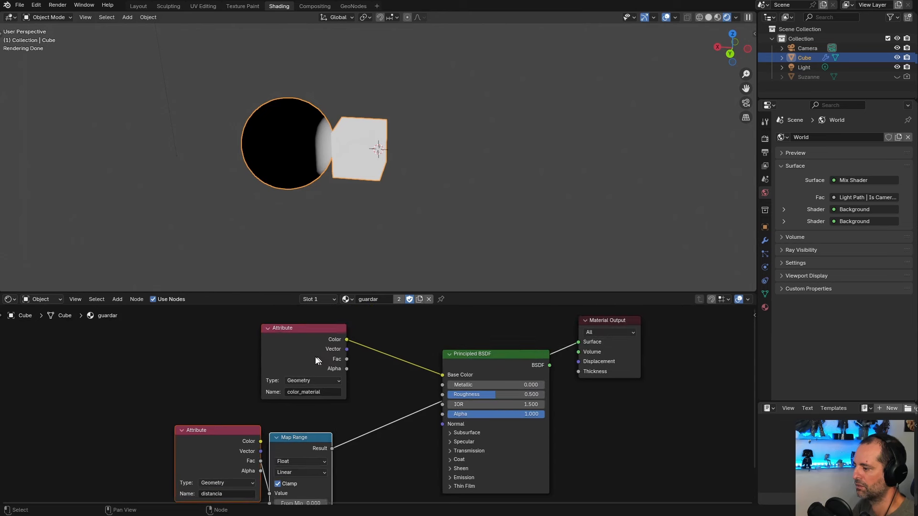
{"action": "left_click_drag", "start_coordinate": [317, 360], "coordinate": [296, 359]}
- Preview the color_material Attribute's Color output, and reroute its Base Color link into input A of a new Mix Color node
{"action": "left_click", "coordinate": [297, 343], "text": "ctrl+shift"}
{"action": "left_click_drag", "start_coordinate": [443, 375], "coordinate": [366, 365]}
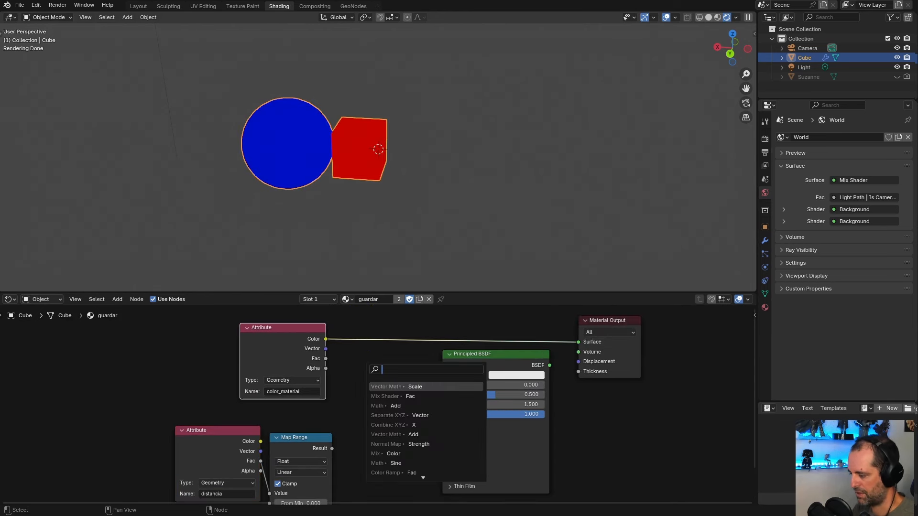
{"action": "type", "text": "mi"}
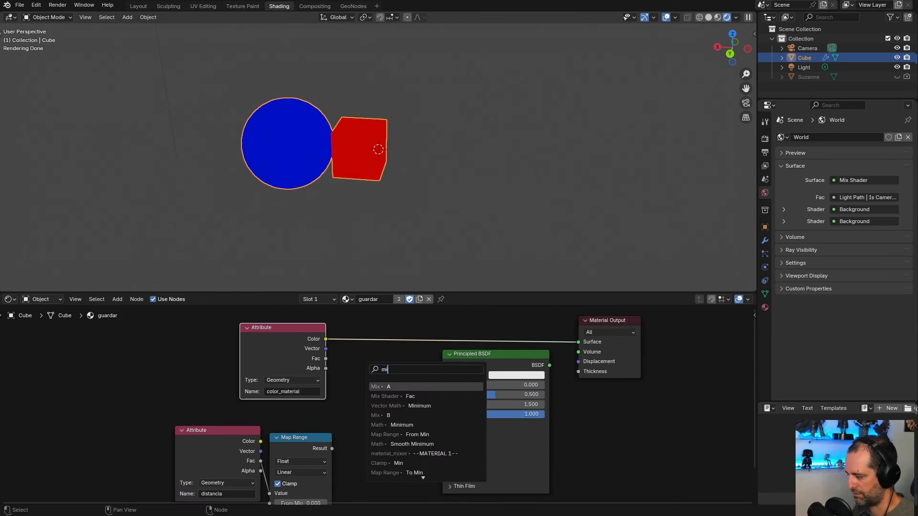
{"action": "type", "text": "x "}
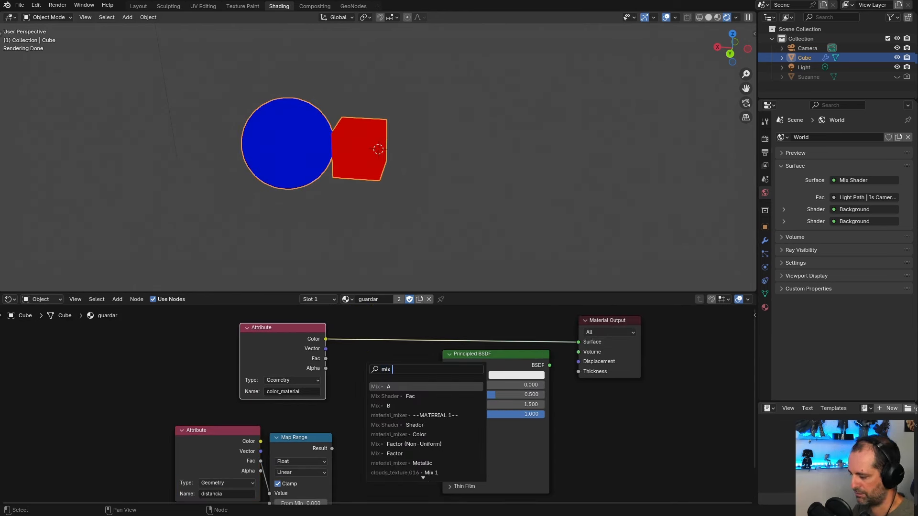
{"action": "type", "text": "colo"}
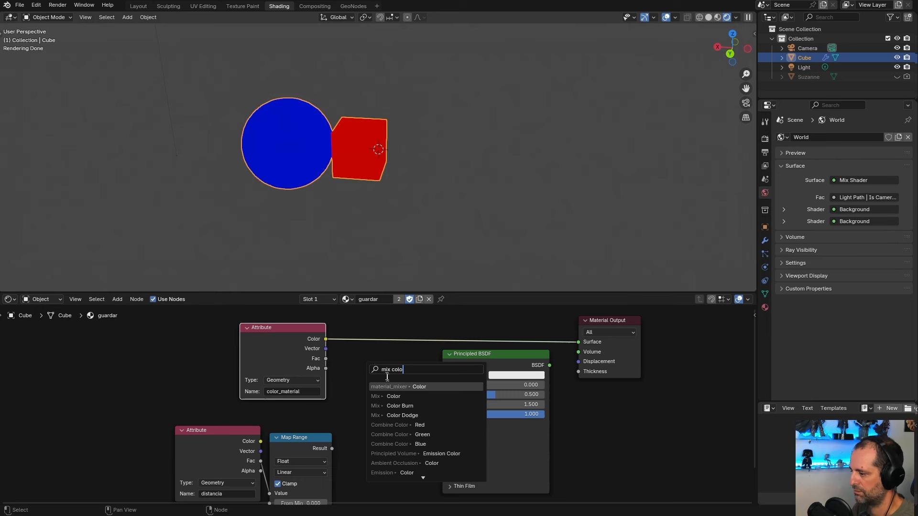
{"action": "left_click", "coordinate": [393, 396]}
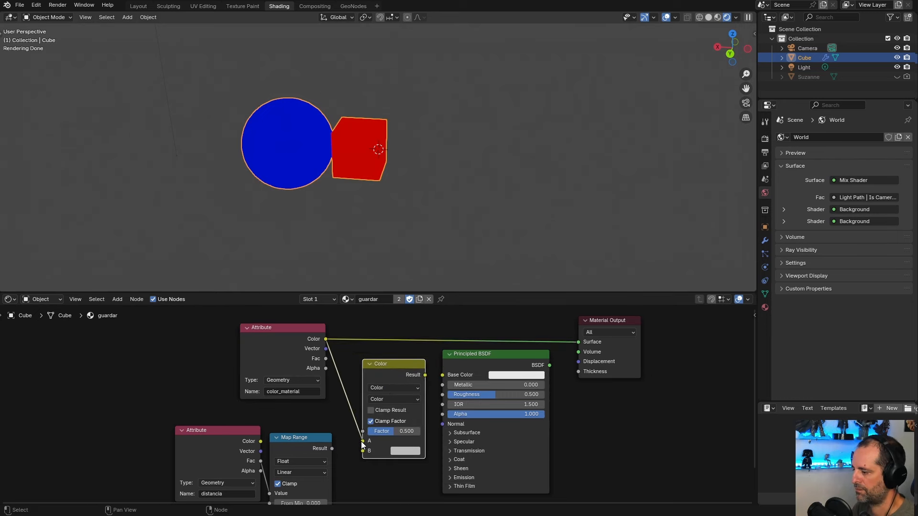
- Connect the Map Range Result to the Mix Color node's Factor and the color_material Attribute's Color to input A
{"action": "left_click_drag", "start_coordinate": [362, 443], "coordinate": [362, 432]}
{"action": "middle_click_drag", "start_coordinate": [349, 450], "coordinate": [348, 419]}
{"action": "left_click", "coordinate": [329, 418]}
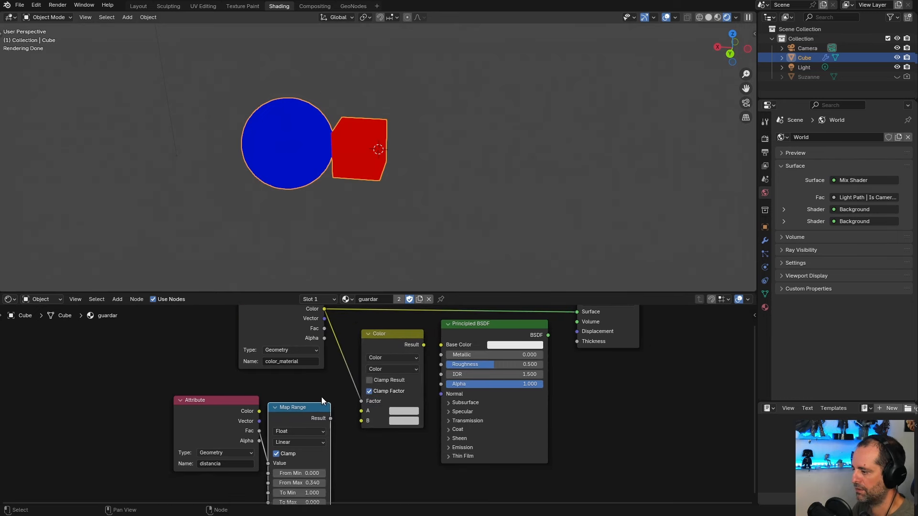
{"action": "mouse_move", "coordinate": [361, 401]}
{"action": "left_mouse_down"}
{"action": "mouse_move", "coordinate": [347, 417]}
{"action": "mouse_move", "coordinate": [361, 412]}
{"action": "mouse_move", "coordinate": [345, 410]}
{"action": "mouse_move", "coordinate": [361, 401]}
{"action": "left_mouse_up"}
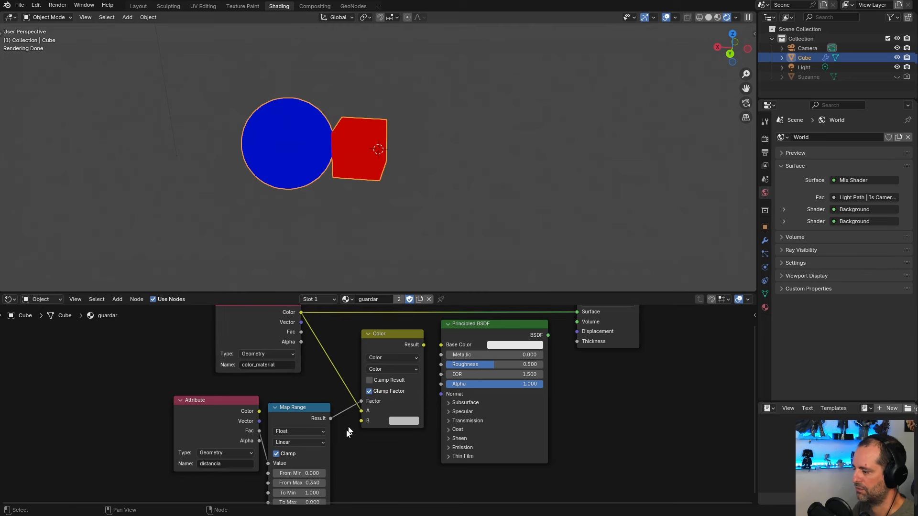
{"action": "middle_click_drag", "start_coordinate": [347, 430], "coordinate": [341, 390]}
{"action": "middle_click_drag", "start_coordinate": [299, 358], "coordinate": [271, 394]}
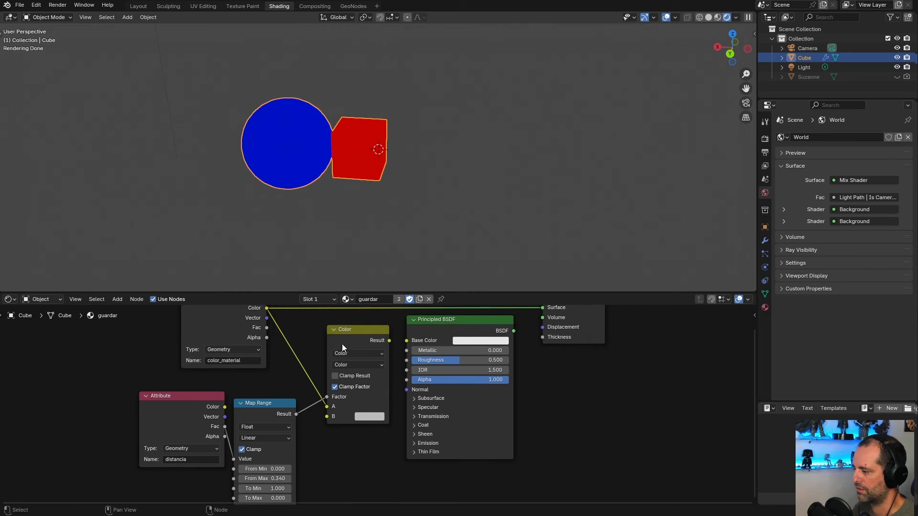
- Set the Mix Color node's B color to red, and feed its Result through the Principled BSDF's Base Color to the Material Output
{"action": "left_click", "coordinate": [359, 414]}
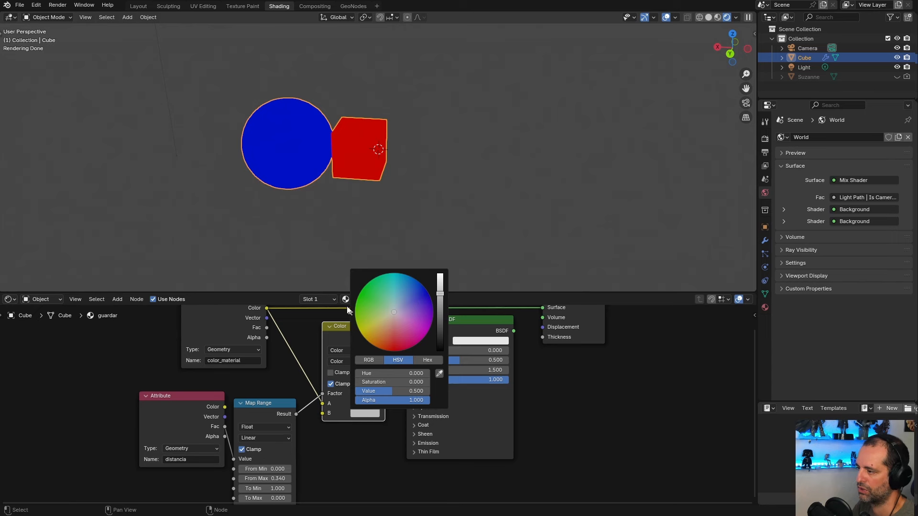
{"action": "left_click", "coordinate": [394, 350]}
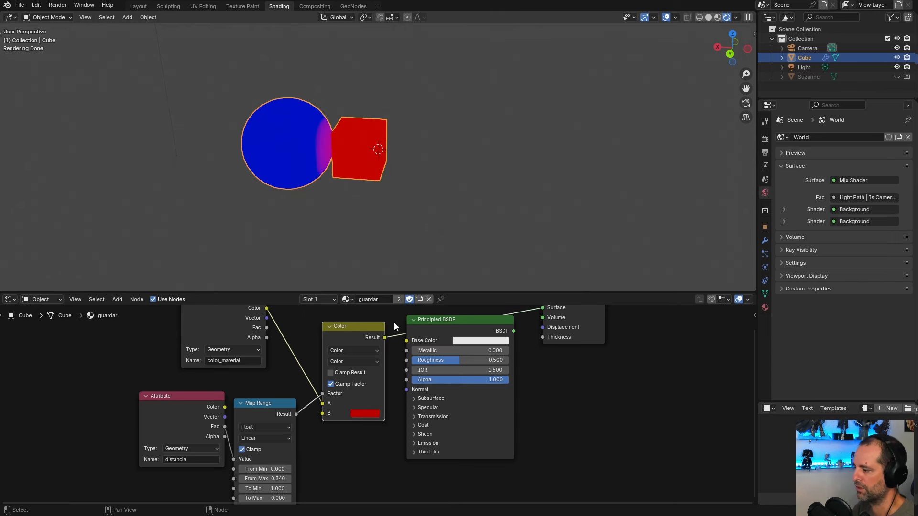
{"action": "middle_click_drag", "start_coordinate": [394, 326], "coordinate": [401, 347]}
{"action": "left_click", "coordinate": [476, 342]}
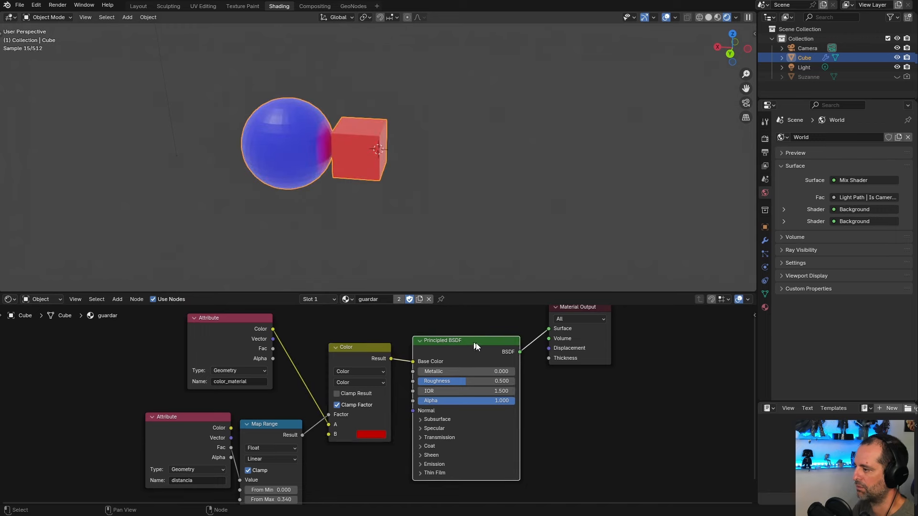
{"action": "middle_click_drag", "start_coordinate": [325, 459], "coordinate": [354, 366]}
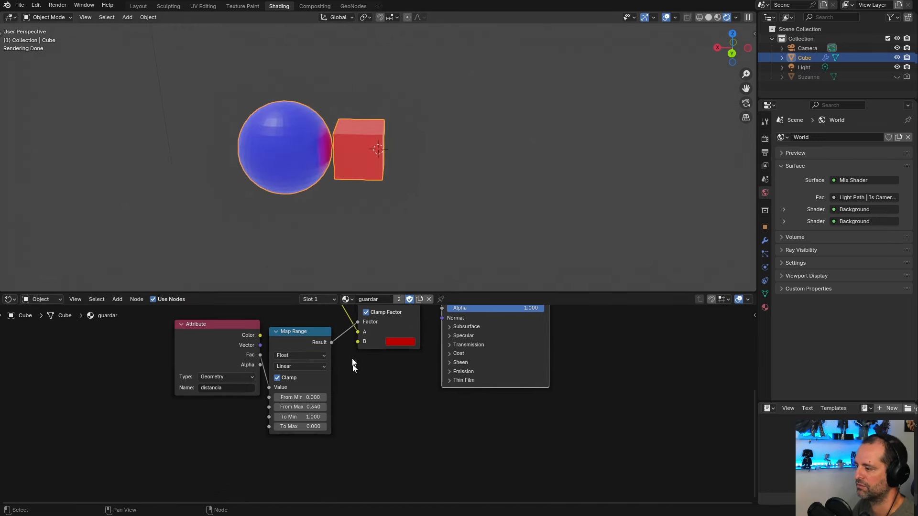
- In the GeoNodes workspace, set the X translation of the cube's Transform Geometry node to 0.46 m
{"action": "left_click", "coordinate": [353, 6]}
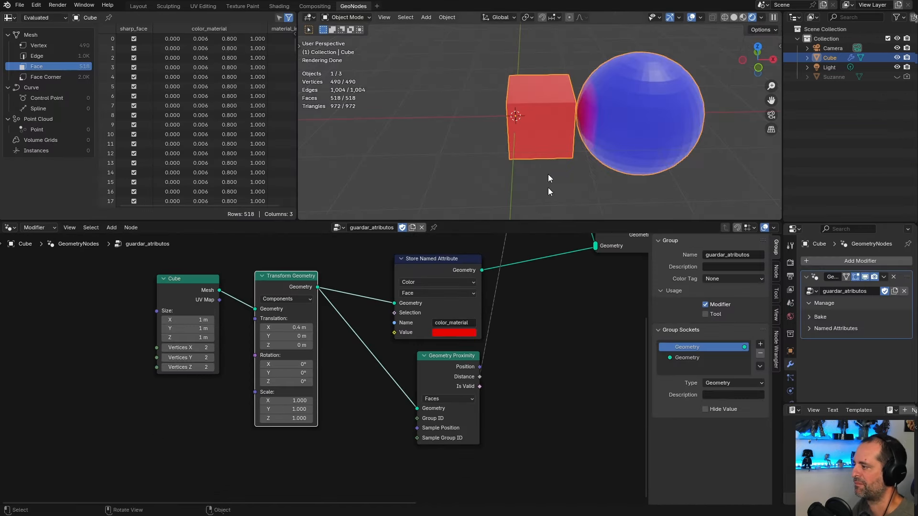
{"action": "middle_click_drag", "start_coordinate": [548, 187], "coordinate": [529, 139]}
{"action": "mouse_move", "coordinate": [478, 170]}
{"action": "middle_mouse_down"}
{"action": "mouse_move", "coordinate": [497, 165]}
{"action": "mouse_move", "coordinate": [483, 182]}
{"action": "middle_mouse_up"}
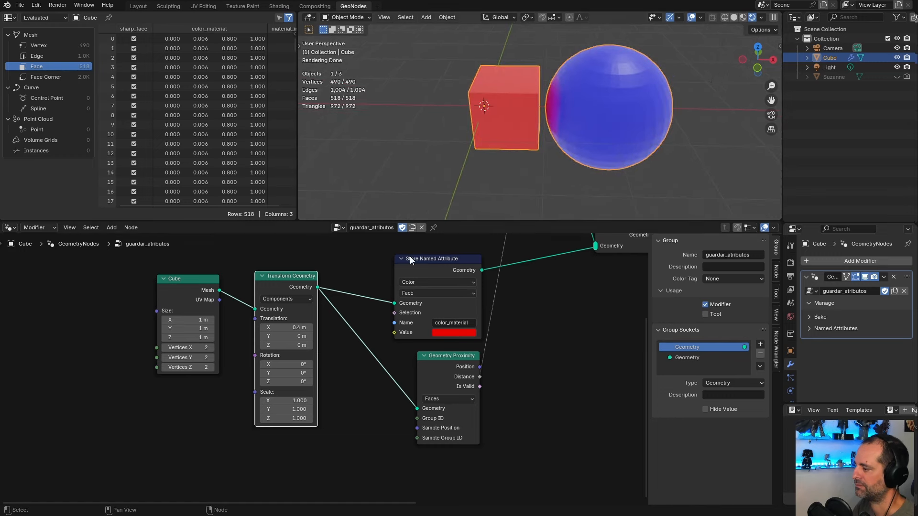
{"action": "left_click_drag", "start_coordinate": [287, 327], "coordinate": [313, 327]}
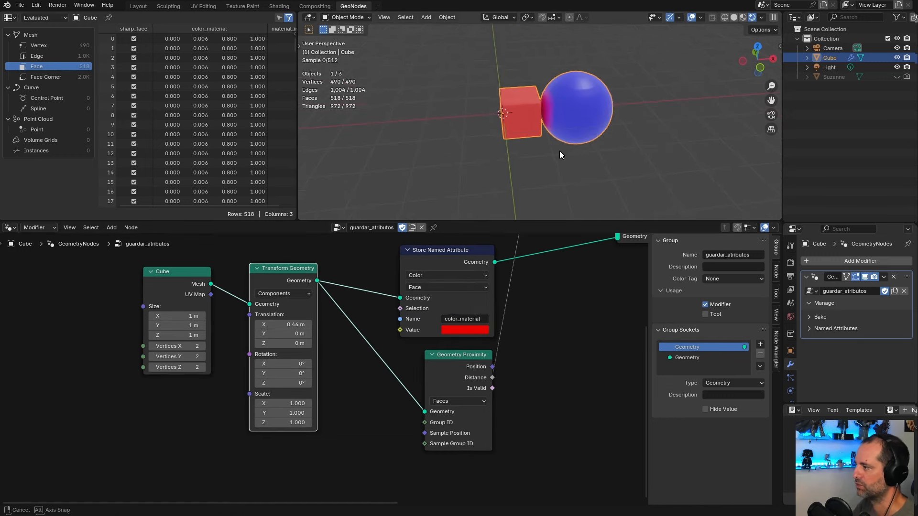
{"action": "scroll", "coordinate": [541, 170], "scroll_direction": "up", "scroll_amount": 1}
{"action": "scroll", "coordinate": [560, 309], "scroll_direction": "down", "scroll_amount": 5}
- Arrange the Join Geometry and Set Material nodes side by side, and move the unconnected orange Store Named Attribute node below them
{"action": "middle_click_drag", "start_coordinate": [560, 310], "coordinate": [424, 380]}
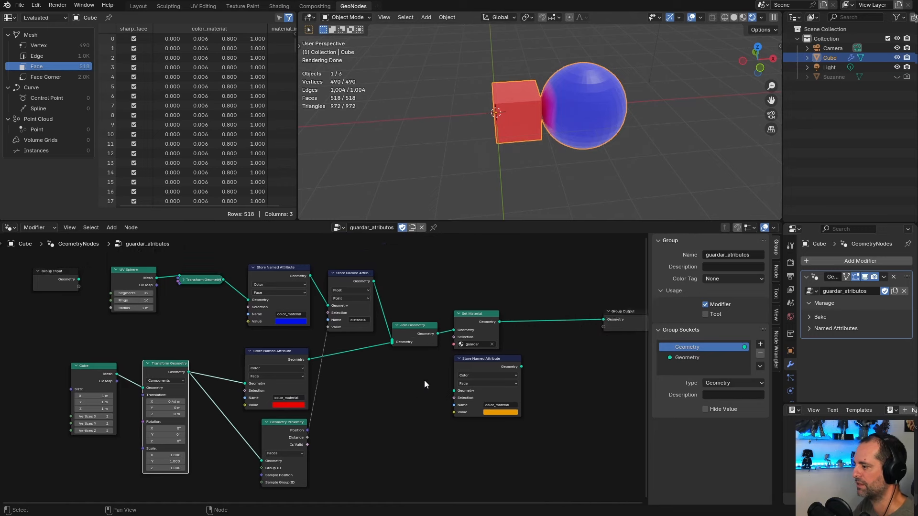
{"action": "scroll", "coordinate": [409, 370], "scroll_direction": "up", "scroll_amount": 2}
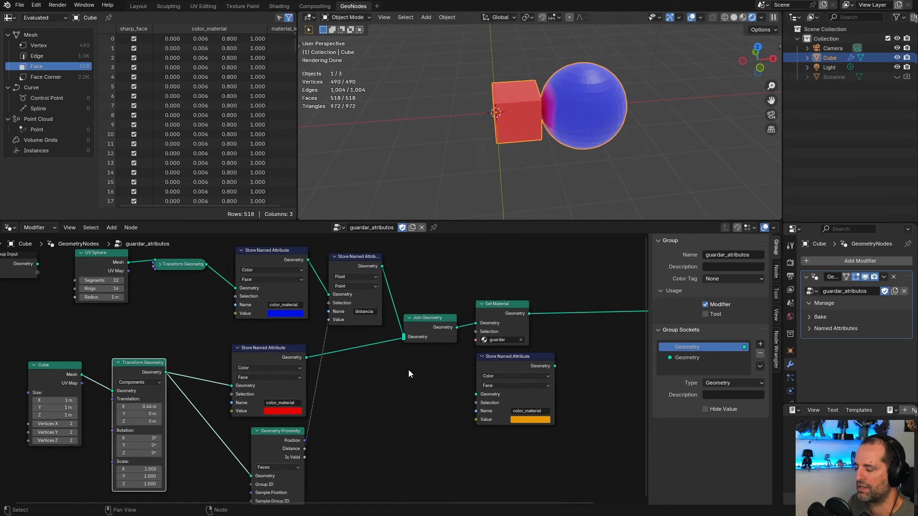
{"action": "middle_click_drag", "start_coordinate": [396, 363], "coordinate": [416, 359]}
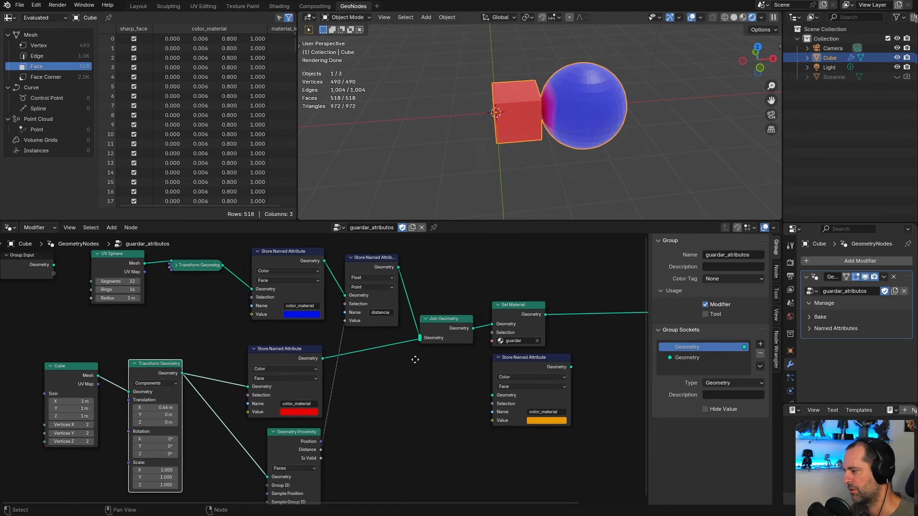
{"action": "left_click_drag", "start_coordinate": [442, 323], "coordinate": [443, 332]}
{"action": "left_click_drag", "start_coordinate": [522, 311], "coordinate": [520, 314]}
{"action": "left_click_drag", "start_coordinate": [516, 373], "coordinate": [446, 411]}
{"action": "left_click", "coordinate": [522, 315]}
{"action": "key", "text": "h"}
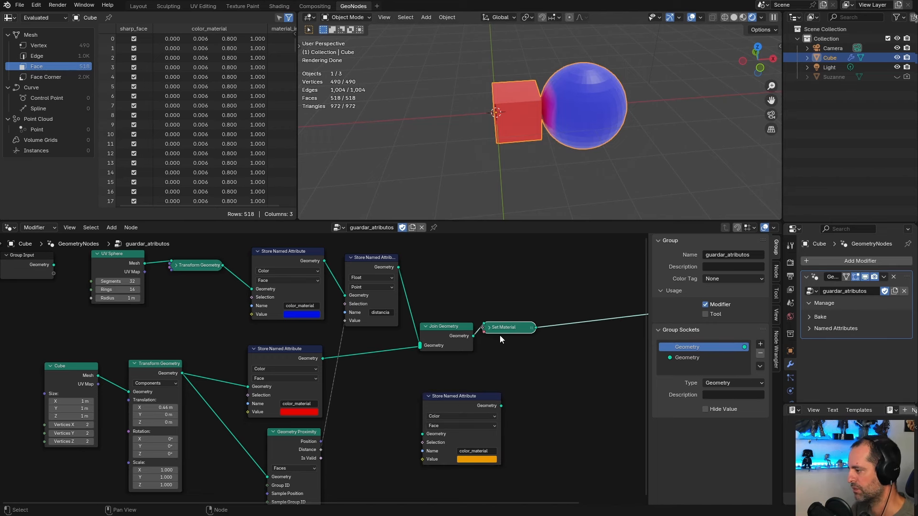
{"action": "left_click", "coordinate": [491, 328]}
{"action": "left_click_drag", "start_coordinate": [506, 328], "coordinate": [509, 330]}
{"action": "left_click_drag", "start_coordinate": [452, 330], "coordinate": [454, 334]}
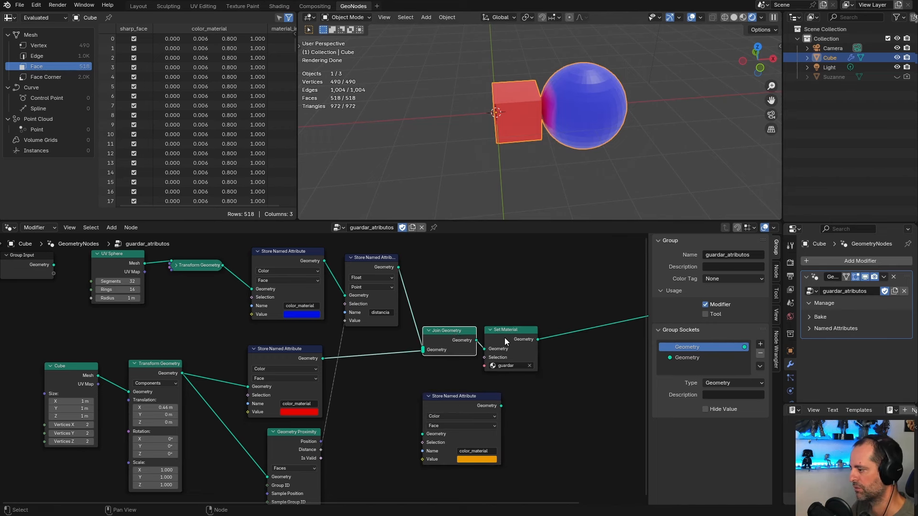
{"action": "left_click", "coordinate": [504, 338]}
- Delete the unconnected Store Named Attribute node with the orange value
{"action": "middle_click_drag", "start_coordinate": [505, 401], "coordinate": [533, 361]}
{"action": "left_click", "coordinate": [488, 363]}
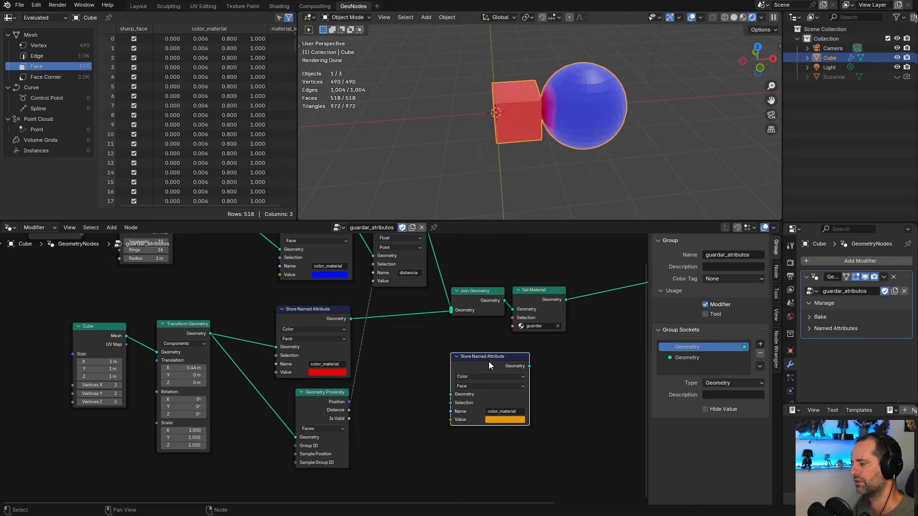
{"action": "key", "text": "x"}
{"action": "middle_click_drag", "start_coordinate": [526, 167], "coordinate": [520, 90]}
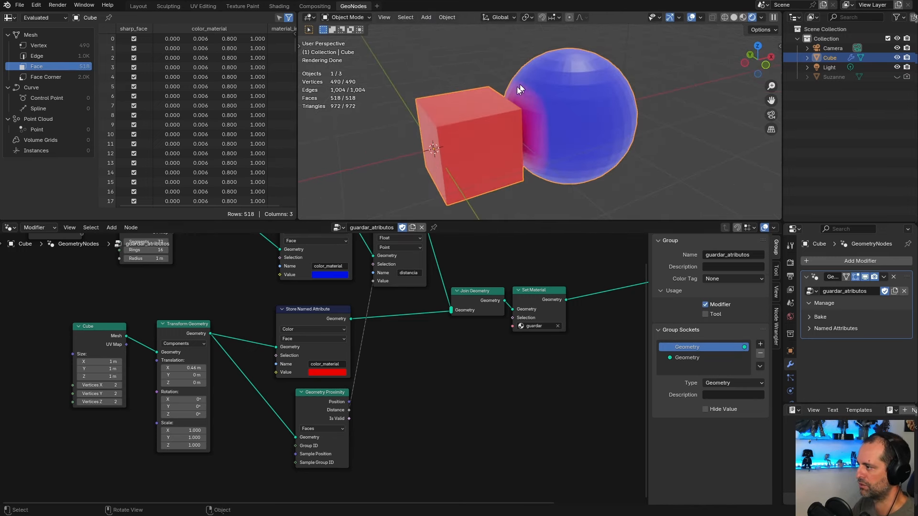
{"action": "left_click_drag", "start_coordinate": [300, 394], "coordinate": [320, 400]}
{"action": "left_click", "coordinate": [311, 393]}
{"action": "left_click", "coordinate": [411, 388]}
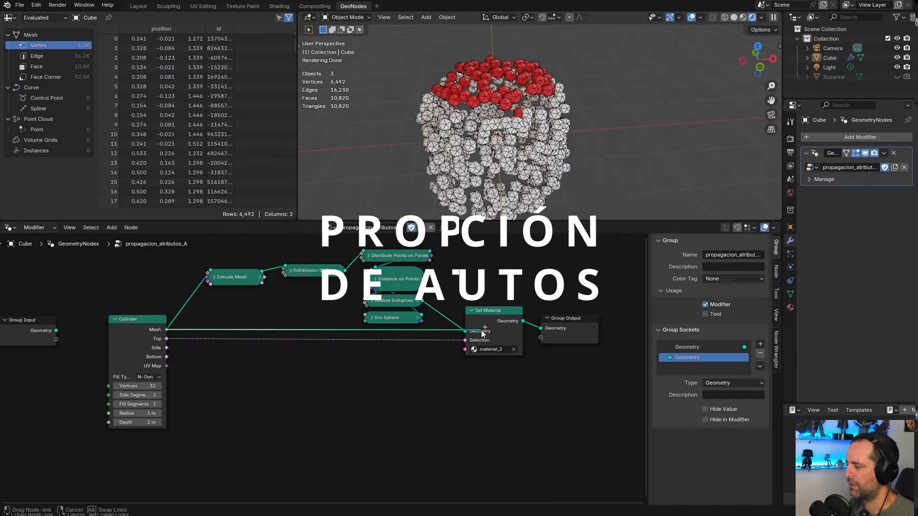
- In propagacion_atributos_A, link the Cylinder's Mesh directly to Set Material's Geometry, and adjust the positions of the Set Material, Group Output and Cylinder nodes
{"action": "left_click_drag", "start_coordinate": [492, 319], "coordinate": [491, 322]}
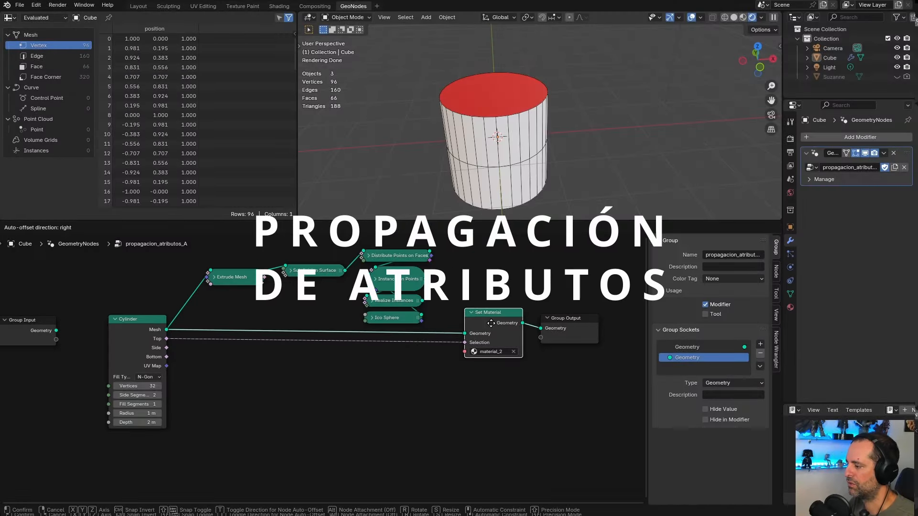
{"action": "left_click_drag", "start_coordinate": [576, 318], "coordinate": [574, 314]}
{"action": "mouse_move", "coordinate": [477, 154]}
{"action": "middle_mouse_down"}
{"action": "mouse_move", "coordinate": [470, 150]}
{"action": "mouse_move", "coordinate": [501, 151]}
{"action": "mouse_move", "coordinate": [480, 160]}
{"action": "middle_mouse_up"}
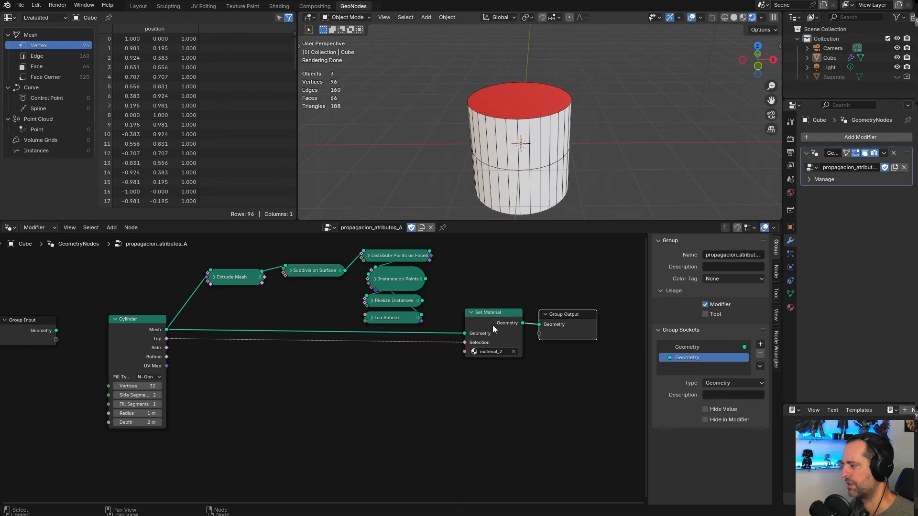
{"action": "left_click_drag", "start_coordinate": [489, 323], "coordinate": [488, 320]}
{"action": "left_click_drag", "start_coordinate": [122, 336], "coordinate": [126, 333]}
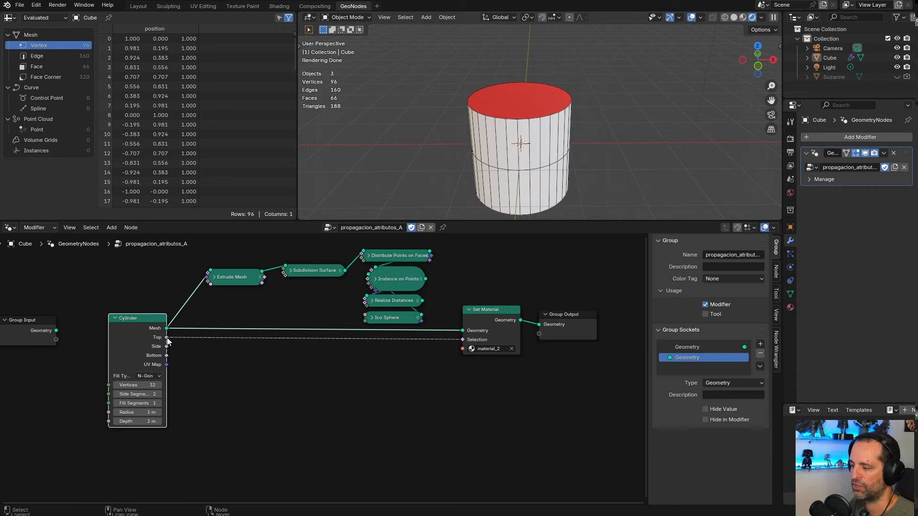
{"action": "left_click_drag", "start_coordinate": [146, 338], "coordinate": [145, 338]}
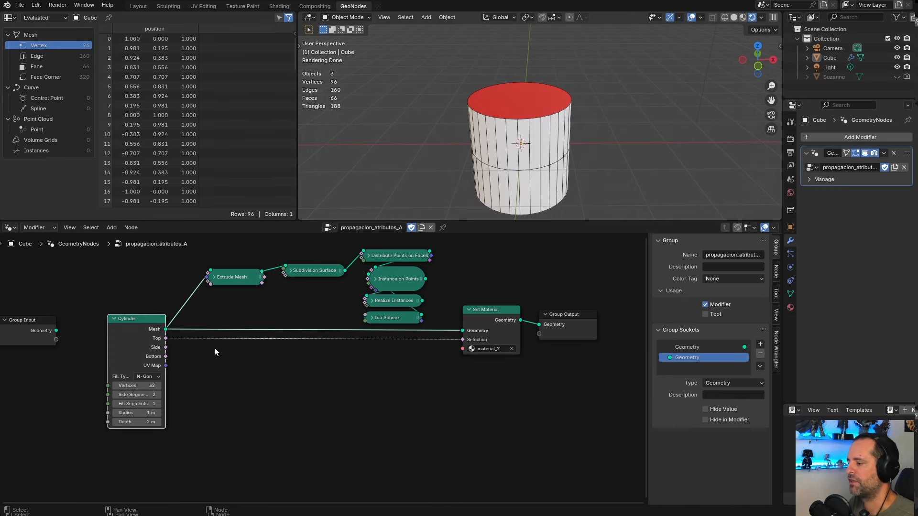
{"action": "middle_click_drag", "start_coordinate": [209, 433], "coordinate": [209, 408]}
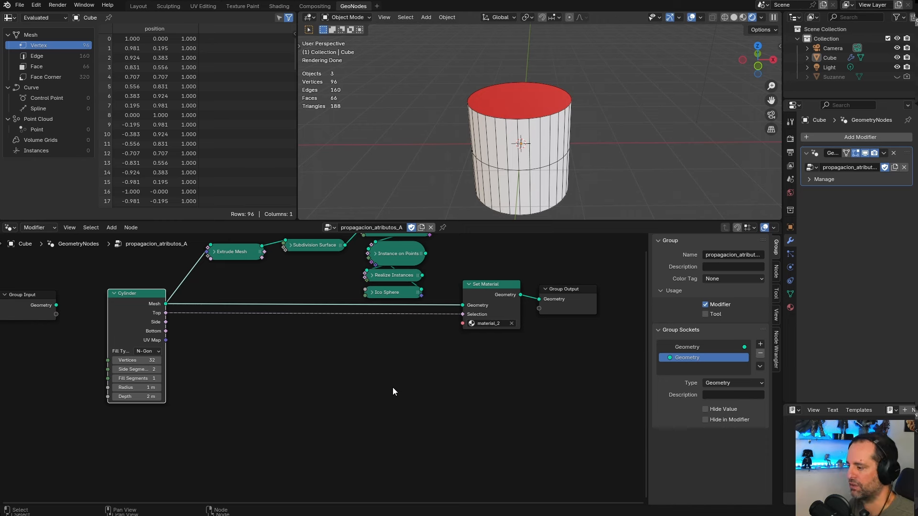
{"action": "middle_click_drag", "start_coordinate": [381, 361], "coordinate": [382, 378]}
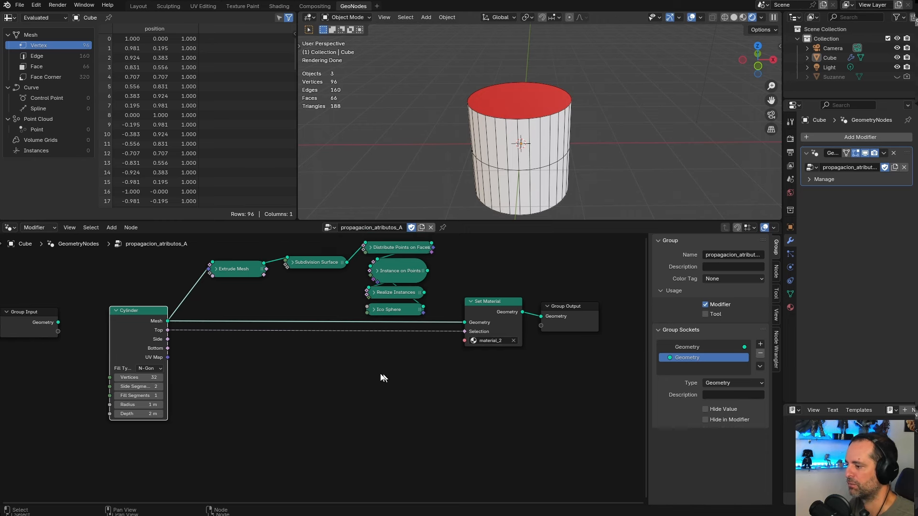
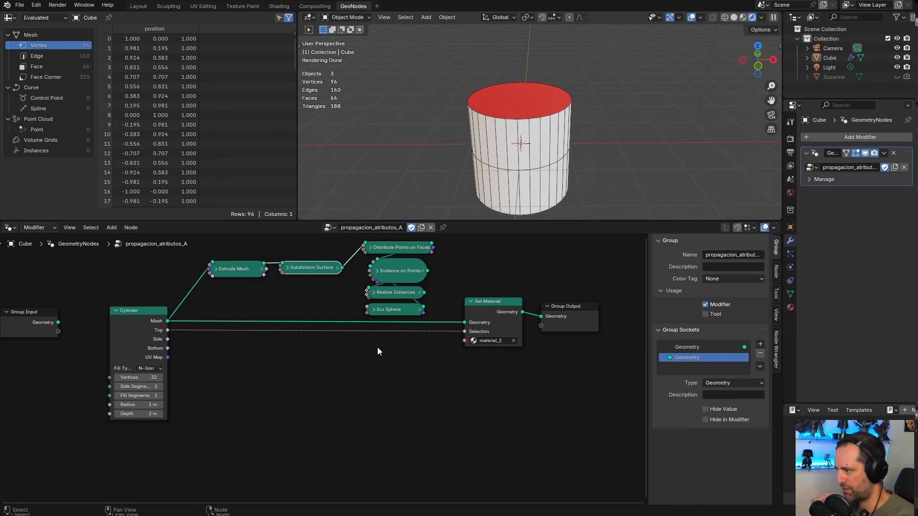
- Expand the Extrude Mesh node and hide the cylinder's wireframe in the viewport
{"action": "left_click", "coordinate": [216, 268]}
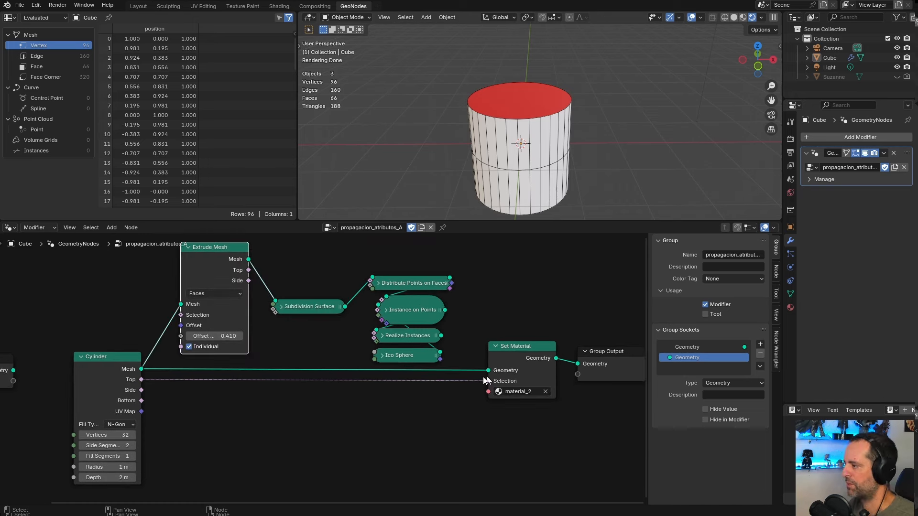
{"action": "middle_click_drag", "start_coordinate": [543, 141], "coordinate": [538, 130]}
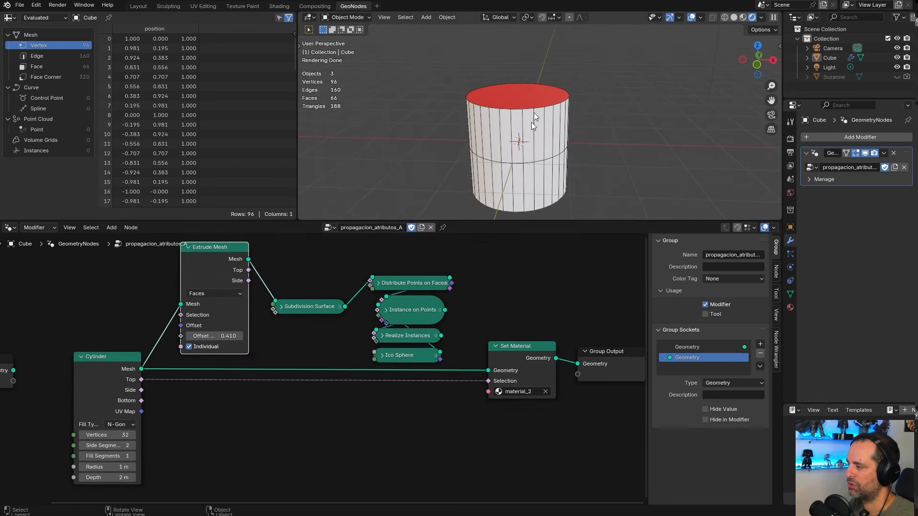
{"action": "scroll", "coordinate": [285, 402], "scroll_direction": "up", "scroll_amount": 1}
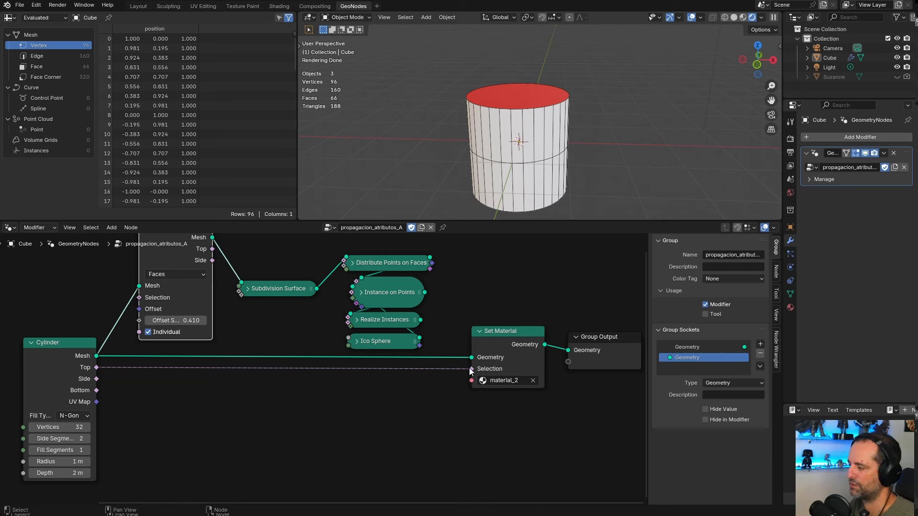
{"action": "middle_click_drag", "start_coordinate": [517, 122], "coordinate": [489, 92]}
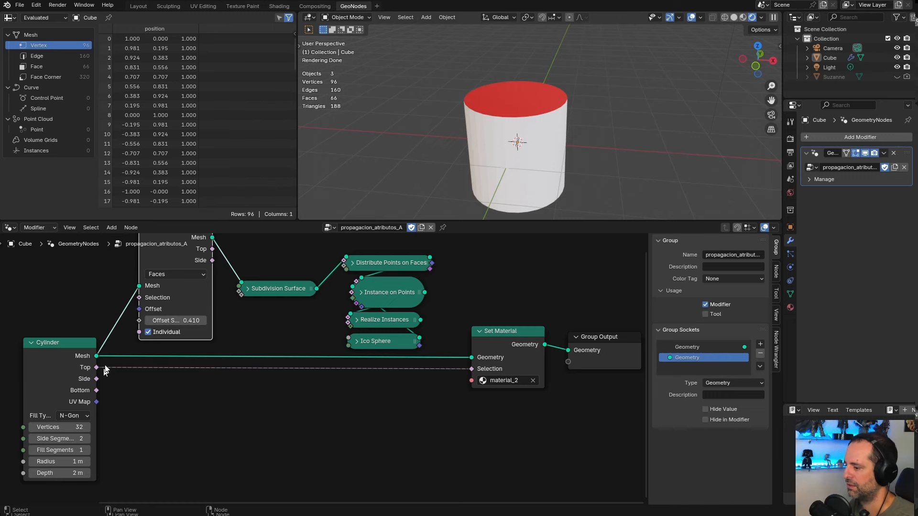
{"action": "middle_click_drag", "start_coordinate": [175, 386], "coordinate": [228, 390]}
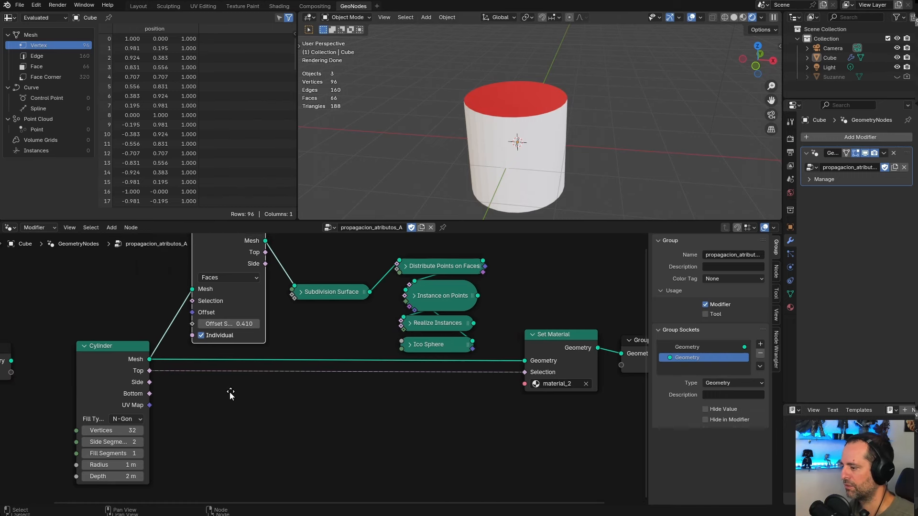
- Move the Cylinder node aside and connect the Extrude Mesh node's Mesh output to Set Material's Geometry input
{"action": "left_click_drag", "start_coordinate": [123, 365], "coordinate": [114, 367]}
{"action": "middle_click_drag", "start_coordinate": [293, 329], "coordinate": [292, 344]}
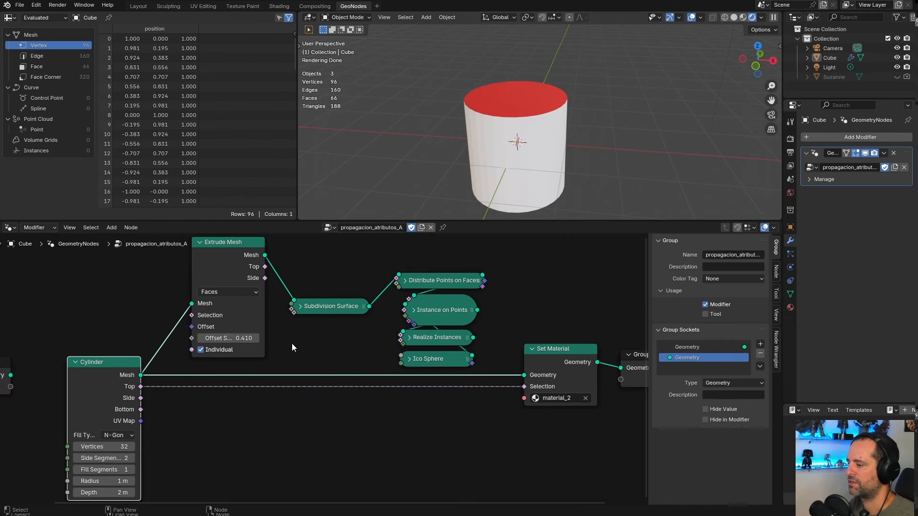
{"action": "left_click_drag", "start_coordinate": [228, 266], "coordinate": [524, 402]}
{"action": "middle_click_drag", "start_coordinate": [543, 150], "coordinate": [509, 119]}
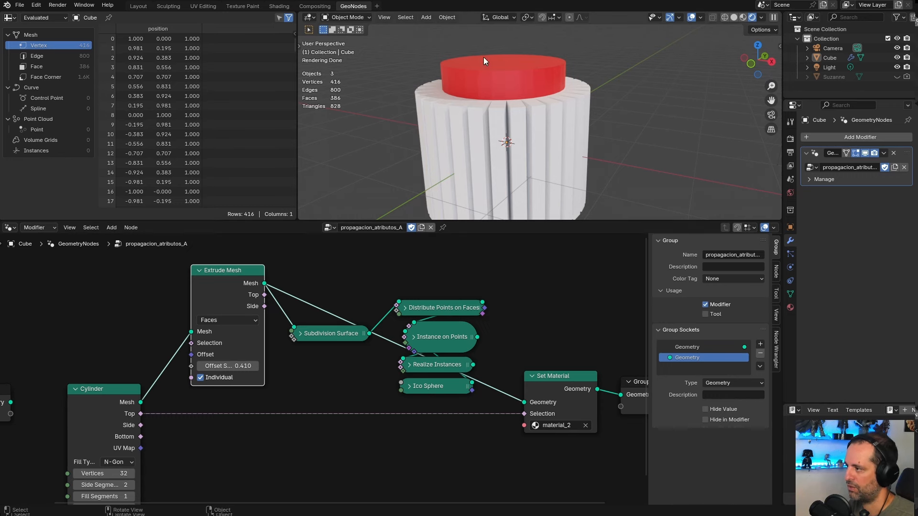
- Expand the Subdivision Surface node, move it beside Extrude Mesh, and connect its Mesh output to Set Material's Geometry input
{"action": "middle_click_drag", "start_coordinate": [318, 336], "coordinate": [306, 329]}
{"action": "left_click", "coordinate": [306, 329]}
{"action": "key", "text": "h"}
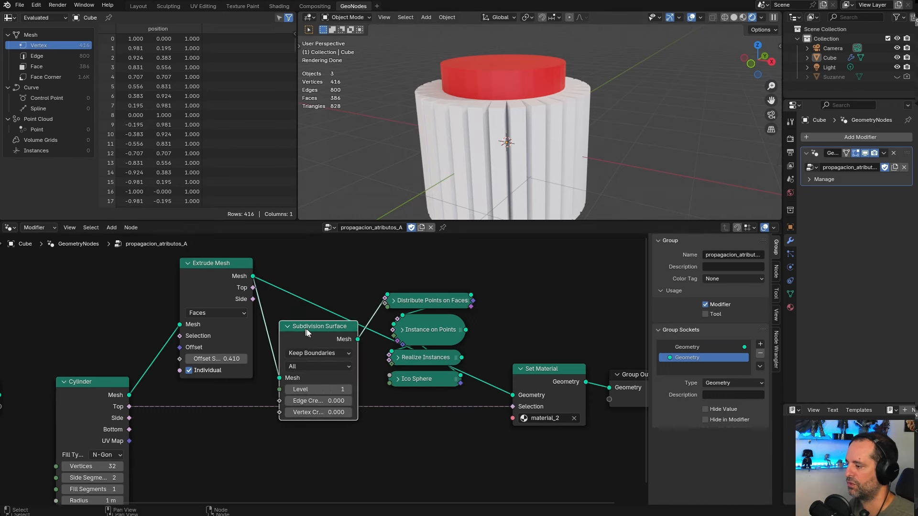
{"action": "left_click_drag", "start_coordinate": [306, 329], "coordinate": [291, 275]}
{"action": "left_click_drag", "start_coordinate": [345, 286], "coordinate": [404, 329]}
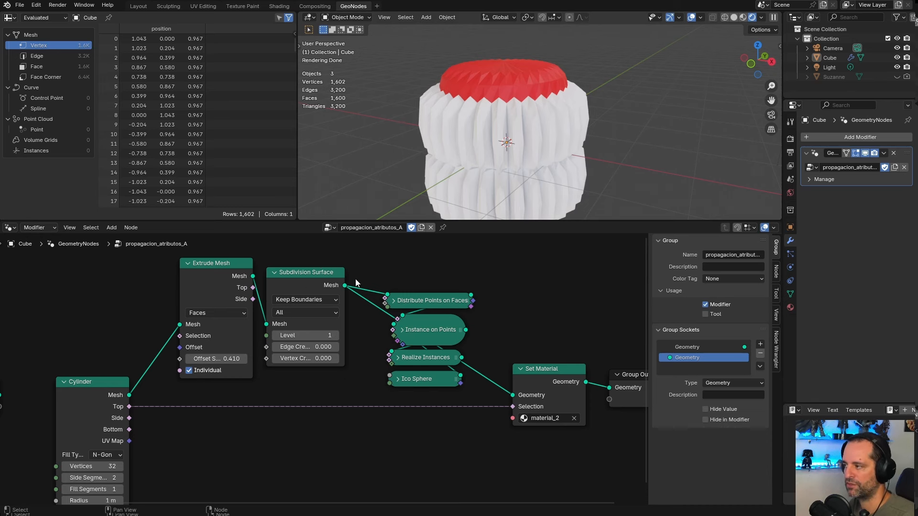
{"action": "left_click_drag", "start_coordinate": [291, 283], "coordinate": [292, 286]}
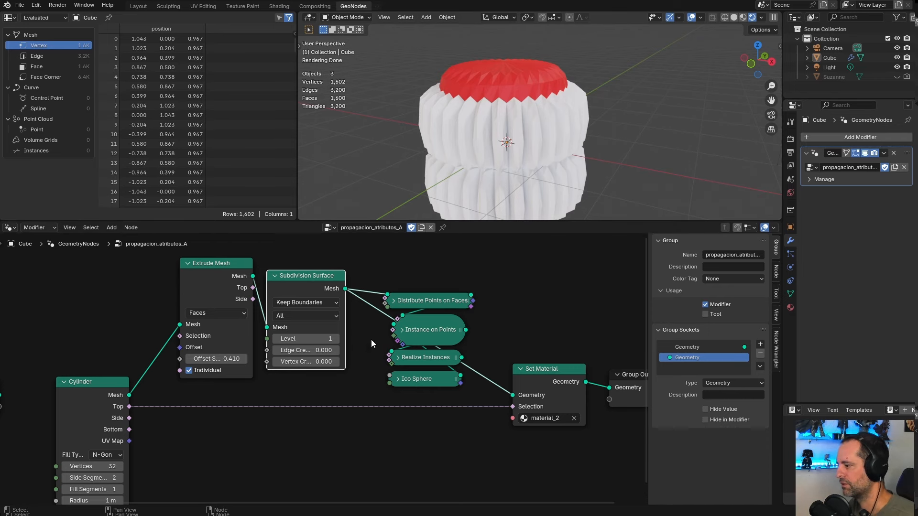
- Briefly expand and collapse the Distribute Points on Faces, Instance on Points, Realize Instances and Ico Sphere nodes to examine their sockets
{"action": "middle_click_drag", "start_coordinate": [388, 311], "coordinate": [340, 292]}
{"action": "left_click", "coordinate": [342, 278]}
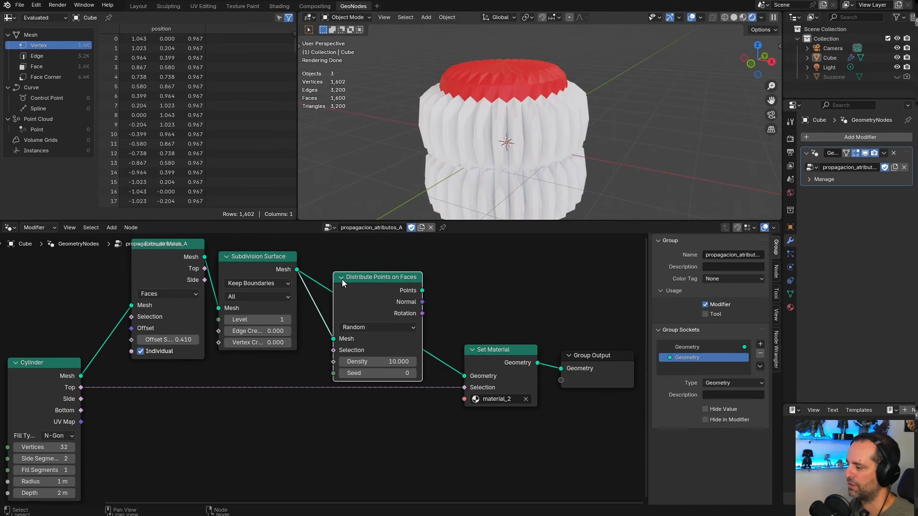
{"action": "left_click", "coordinate": [341, 277]}
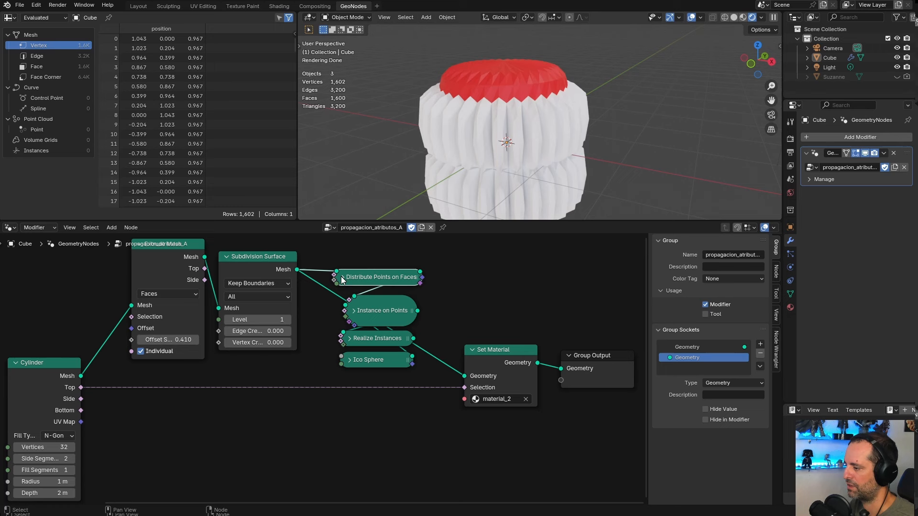
{"action": "left_click", "coordinate": [355, 310]}
{"action": "left_click", "coordinate": [354, 310]}
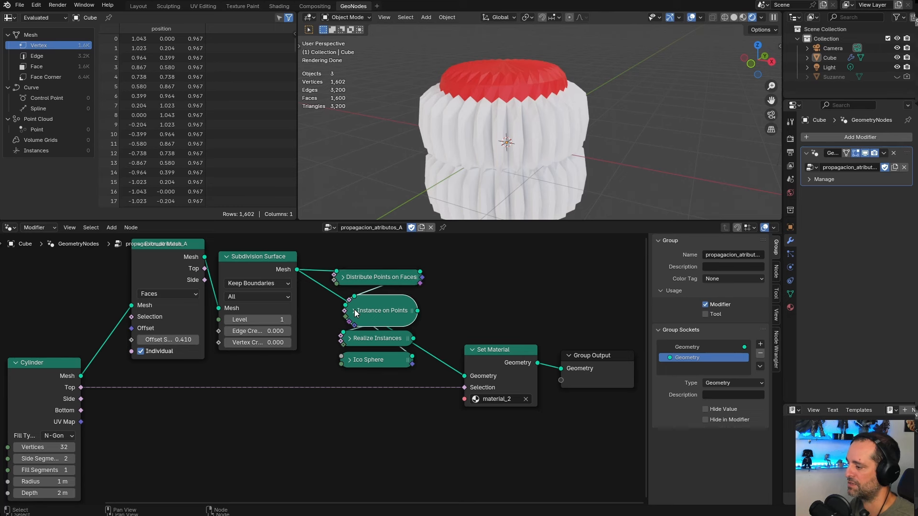
{"action": "left_click", "coordinate": [351, 339]}
{"action": "left_click", "coordinate": [349, 337]}
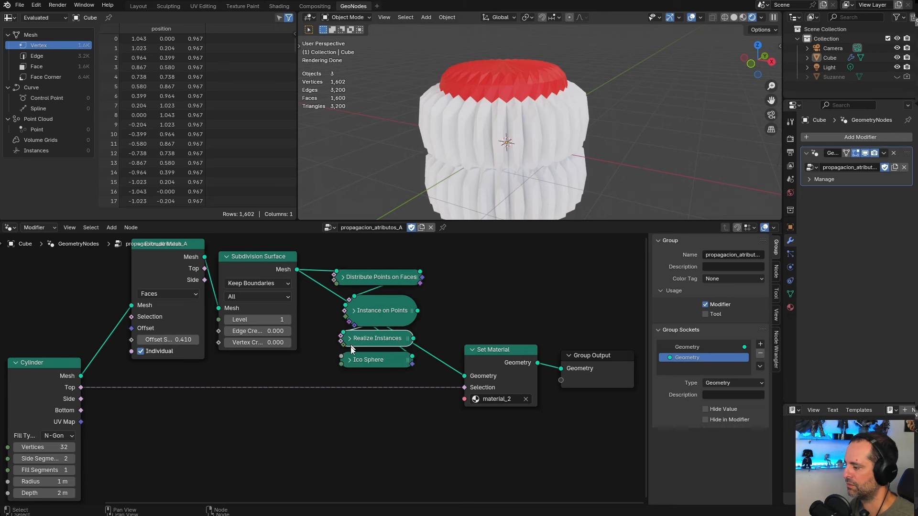
{"action": "left_click", "coordinate": [351, 356]}
{"action": "left_click", "coordinate": [351, 357]}
- Place Realize Instances below the Ico Sphere node and connect its Geometry output to Set Material's Geometry input
{"action": "left_click_drag", "start_coordinate": [352, 344], "coordinate": [453, 313]}
{"action": "left_click_drag", "start_coordinate": [378, 354], "coordinate": [377, 345]}
{"action": "left_click_drag", "start_coordinate": [470, 306], "coordinate": [369, 366]}
{"action": "middle_click_drag", "start_coordinate": [432, 371], "coordinate": [417, 340]}
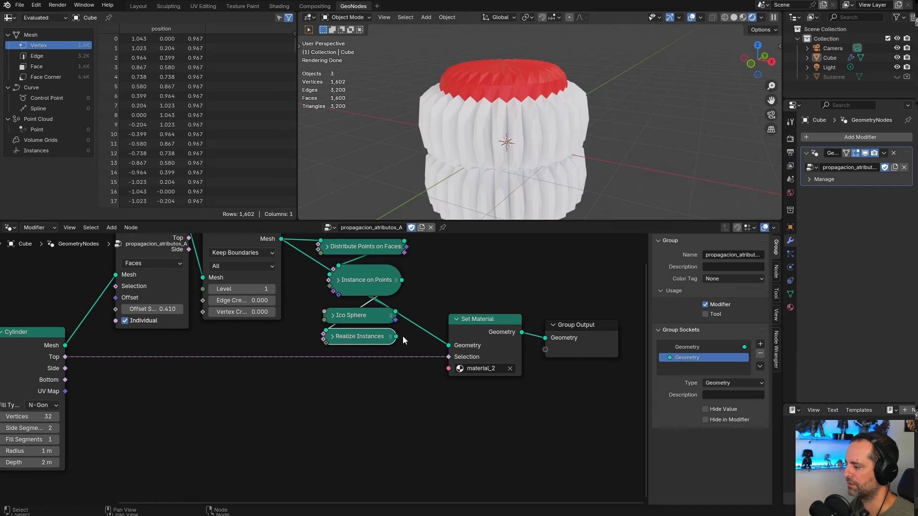
{"action": "left_click_drag", "start_coordinate": [396, 336], "coordinate": [449, 345]}
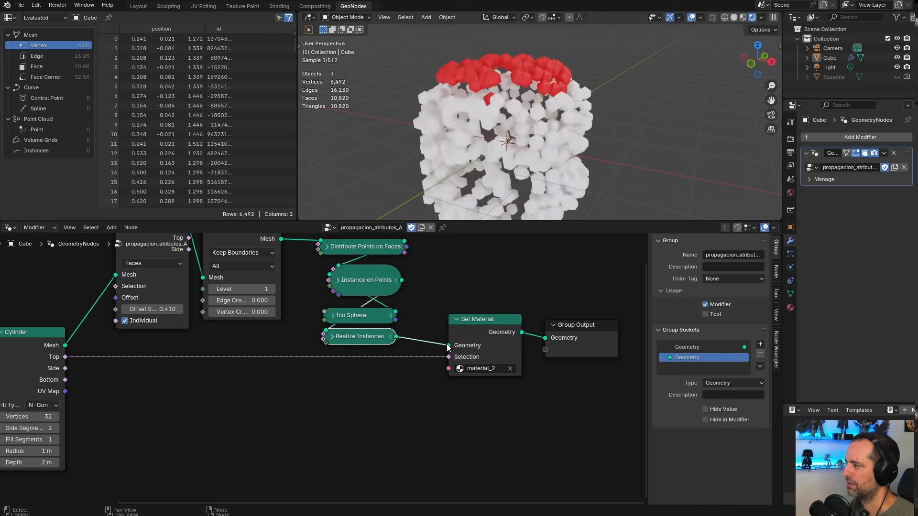
- Inspect the instanced cylinder from other angles and slightly adjust the positions of Distribute Points on Faces, Set Material and Group Output
{"action": "middle_click_drag", "start_coordinate": [509, 102], "coordinate": [466, 60]}
{"action": "middle_click_drag", "start_coordinate": [351, 247], "coordinate": [356, 269]}
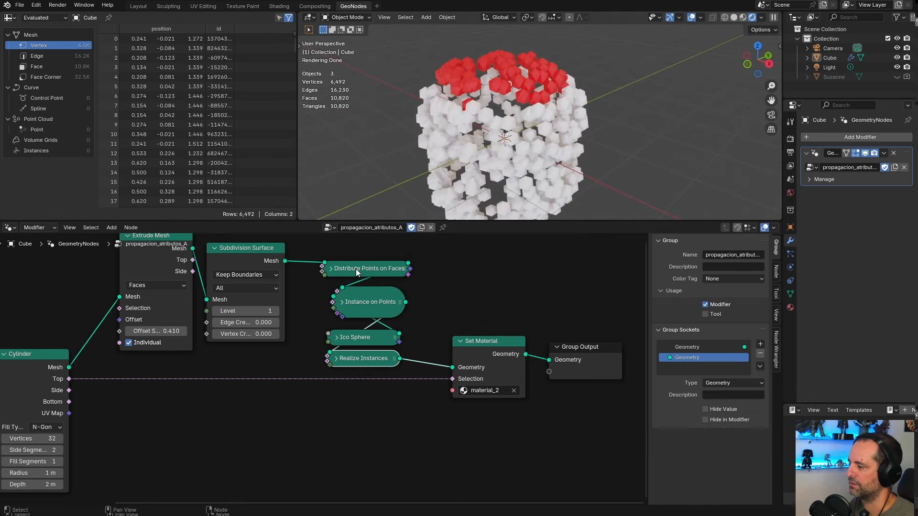
{"action": "left_click_drag", "start_coordinate": [356, 269], "coordinate": [355, 273]}
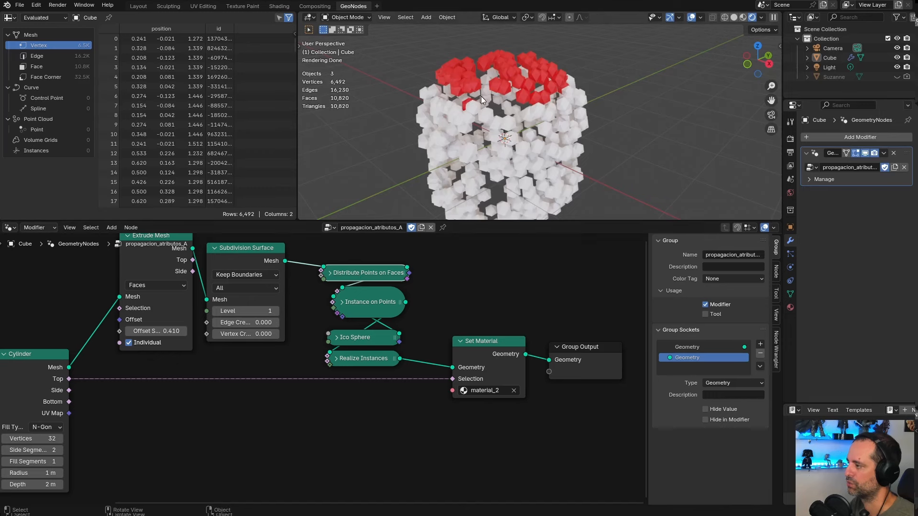
{"action": "middle_click_drag", "start_coordinate": [498, 99], "coordinate": [495, 72]}
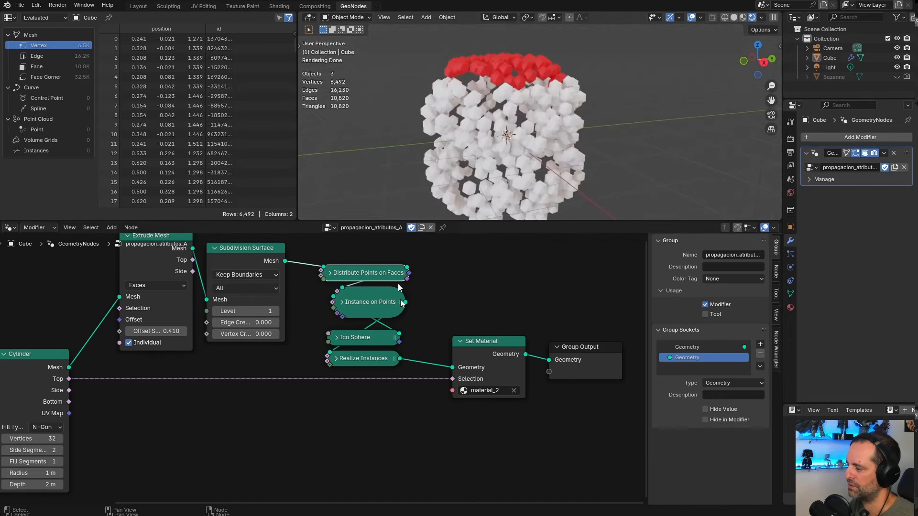
{"action": "left_click_drag", "start_coordinate": [479, 352], "coordinate": [481, 350]}
{"action": "left_click_drag", "start_coordinate": [579, 352], "coordinate": [568, 350]}
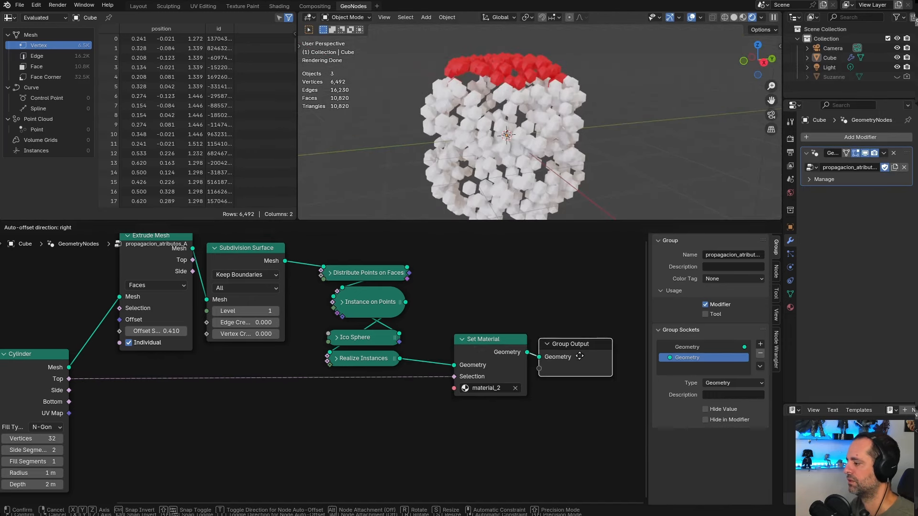
{"action": "middle_click_drag", "start_coordinate": [521, 152], "coordinate": [519, 146]}
{"action": "scroll", "coordinate": [358, 355], "scroll_direction": "down", "scroll_amount": 3}
{"action": "middle_click_drag", "start_coordinate": [329, 400], "coordinate": [359, 380]}
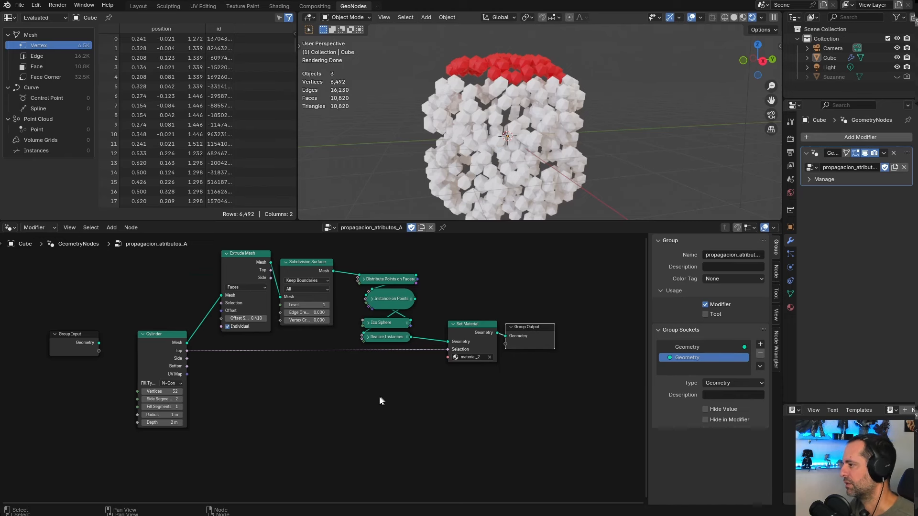
{"action": "middle_click_drag", "start_coordinate": [355, 404], "coordinate": [366, 375]}
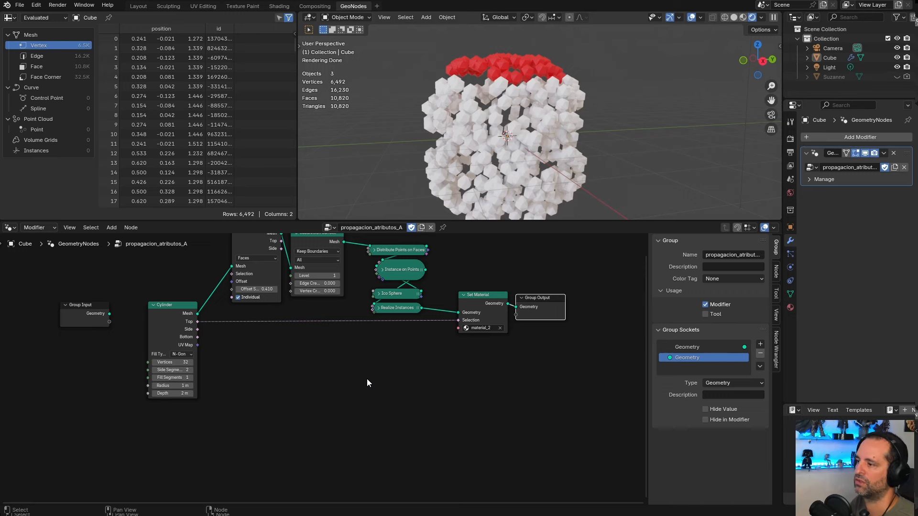
{"action": "middle_click_drag", "start_coordinate": [349, 377], "coordinate": [362, 376]}
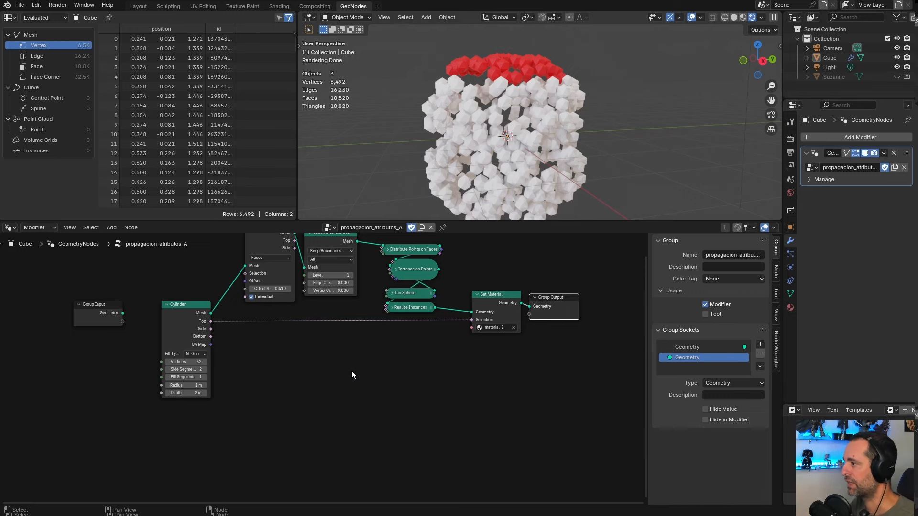
{"action": "middle_click_drag", "start_coordinate": [420, 342], "coordinate": [375, 361]}
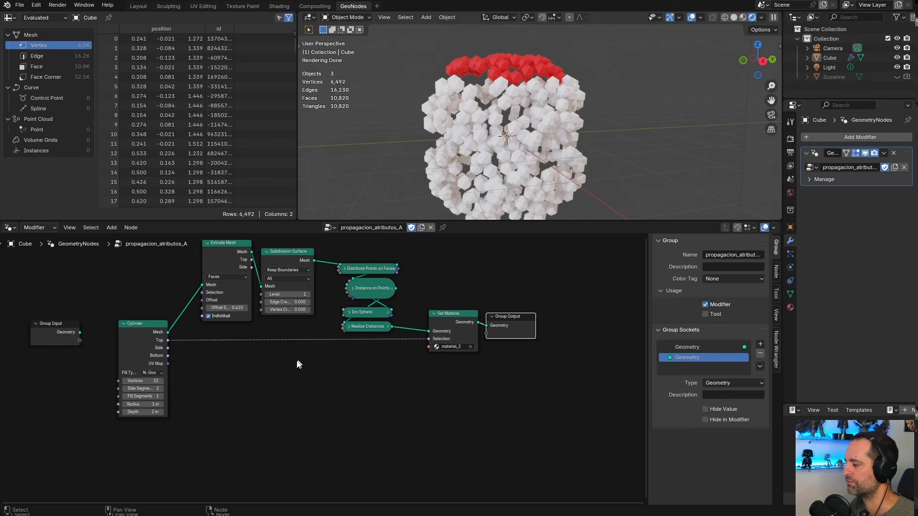
- Add a UV Sphere node below the node chain and connect its Mesh output to Set Material's Geometry input
{"action": "middle_click_drag", "start_coordinate": [297, 365], "coordinate": [347, 362]}
{"action": "key", "text": "shift+a"}
{"action": "left_click", "coordinate": [323, 316]}
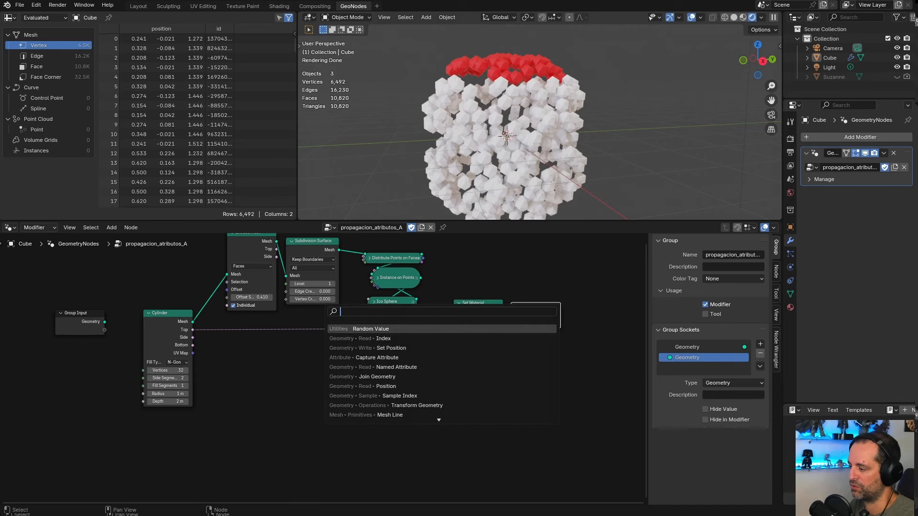
{"action": "type", "text": "sp"}
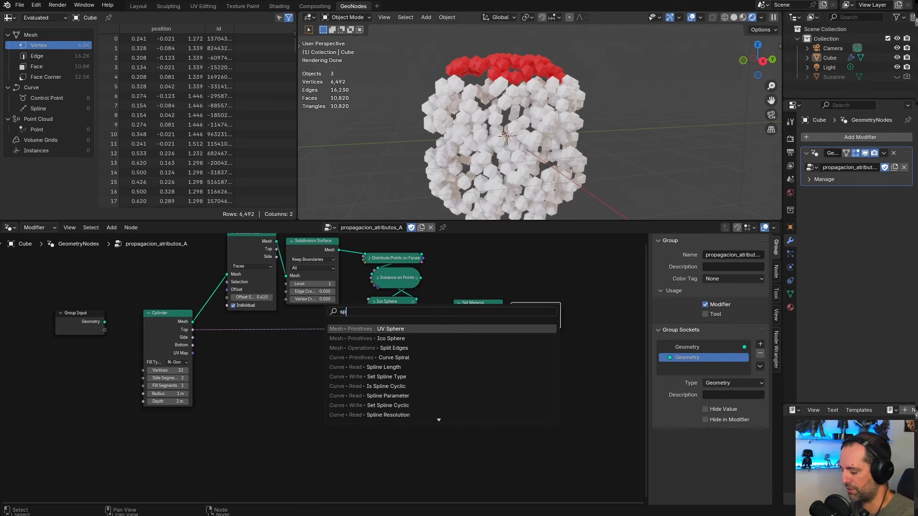
{"action": "type", "text": "he"}
{"action": "key", "text": "Return"}
{"action": "left_click", "coordinate": [319, 413]}
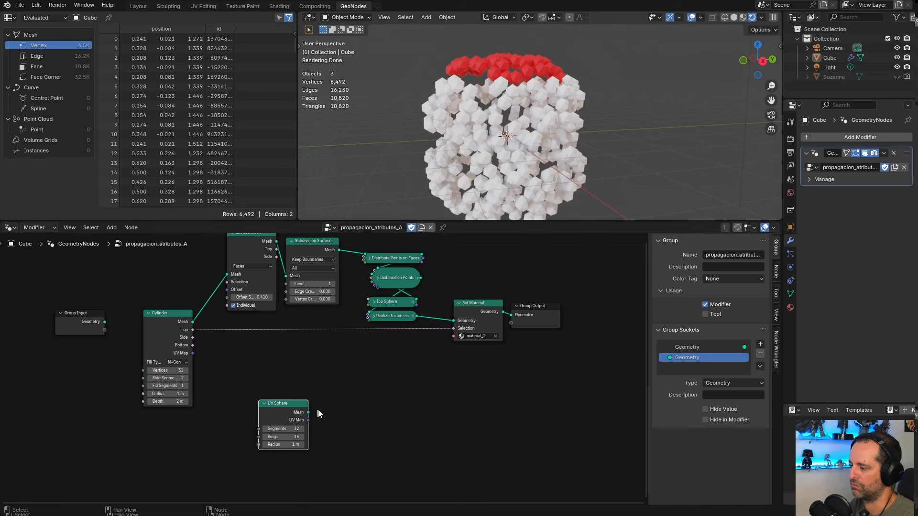
{"action": "left_click_drag", "start_coordinate": [308, 412], "coordinate": [454, 321]}
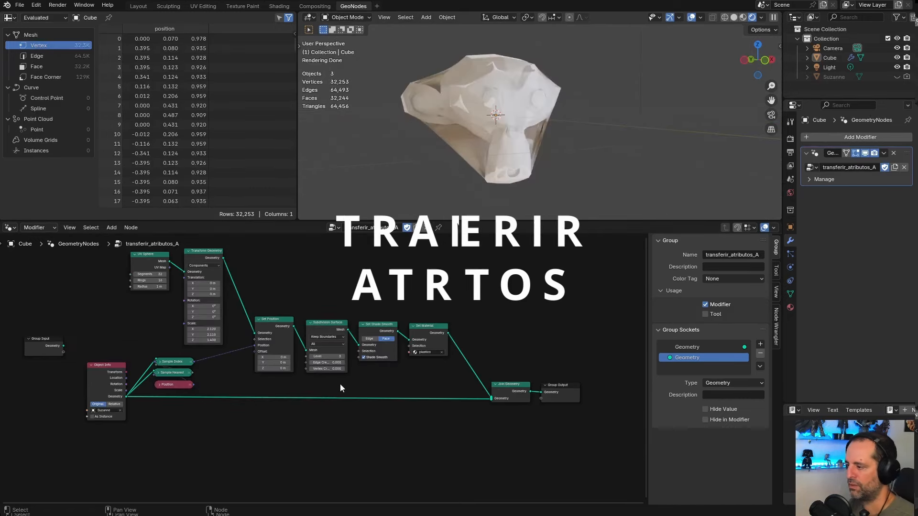
- In transferir_atributos_A, move the Position node above Object Info and shift Sample Nearest further below Sample Index
{"action": "middle_click_drag", "start_coordinate": [423, 302], "coordinate": [423, 300]}
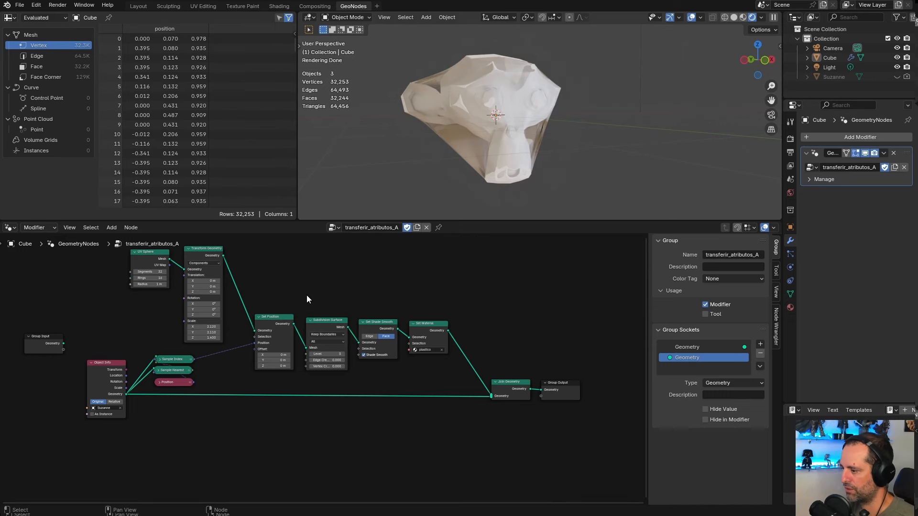
{"action": "scroll", "coordinate": [306, 297], "scroll_direction": "down", "scroll_amount": 2}
{"action": "middle_click_drag", "start_coordinate": [520, 173], "coordinate": [497, 179]}
{"action": "middle_click_drag", "start_coordinate": [261, 401], "coordinate": [363, 366]}
{"action": "scroll", "coordinate": [318, 379], "scroll_direction": "up", "scroll_amount": 5}
{"action": "scroll", "coordinate": [334, 366], "scroll_direction": "up", "scroll_amount": 2}
{"action": "left_click_drag", "start_coordinate": [119, 348], "coordinate": [121, 350]}
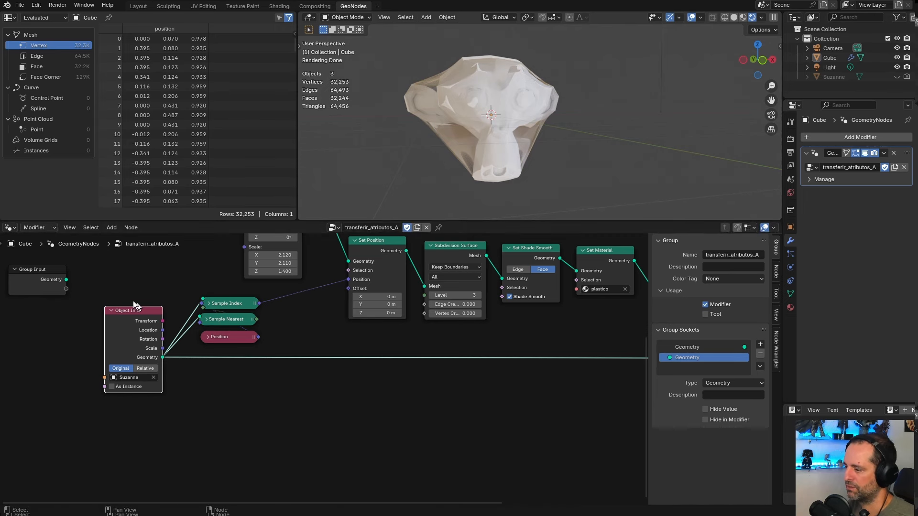
{"action": "scroll", "coordinate": [195, 322], "scroll_direction": "up", "scroll_amount": 1}
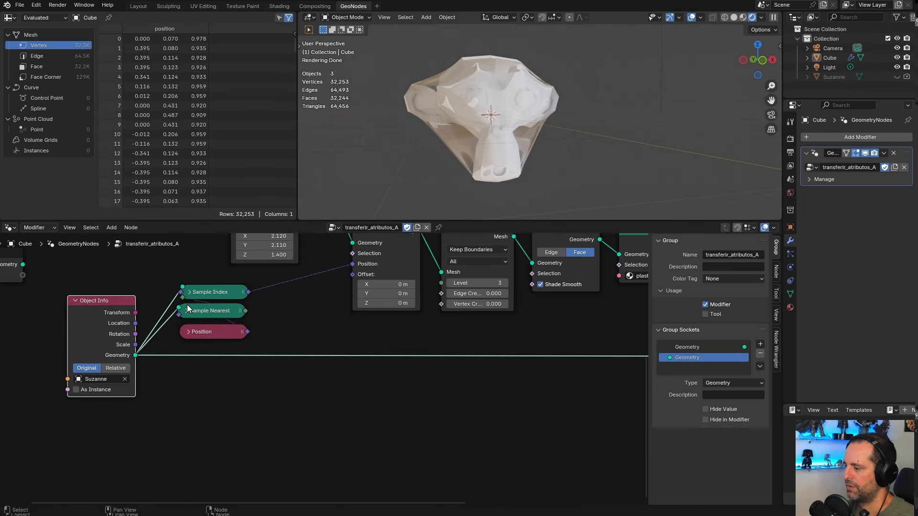
{"action": "left_click_drag", "start_coordinate": [208, 332], "coordinate": [124, 277]}
{"action": "left_click_drag", "start_coordinate": [205, 311], "coordinate": [213, 330]}
- View the expanded Sample Nearest and Sample Index nodes, bring Sample Nearest slightly closer to Sample Index, and leave both collapsed
{"action": "left_click", "coordinate": [194, 326]}
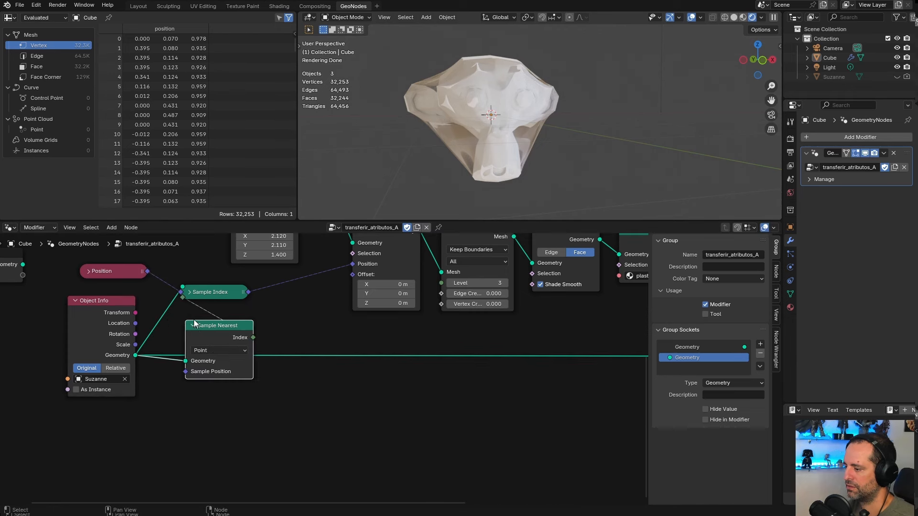
{"action": "left_click", "coordinate": [189, 292]}
{"action": "left_click", "coordinate": [190, 292]}
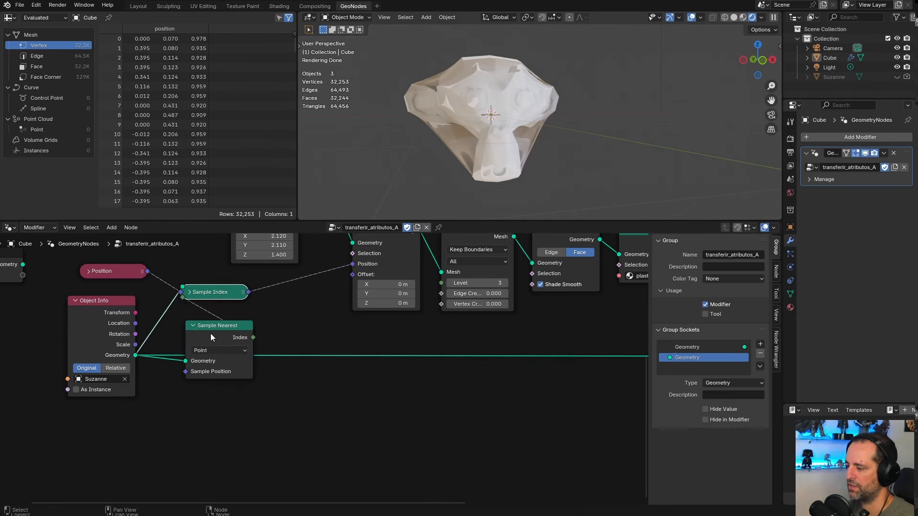
{"action": "left_click_drag", "start_coordinate": [199, 326], "coordinate": [195, 317]}
{"action": "left_click", "coordinate": [191, 316]}
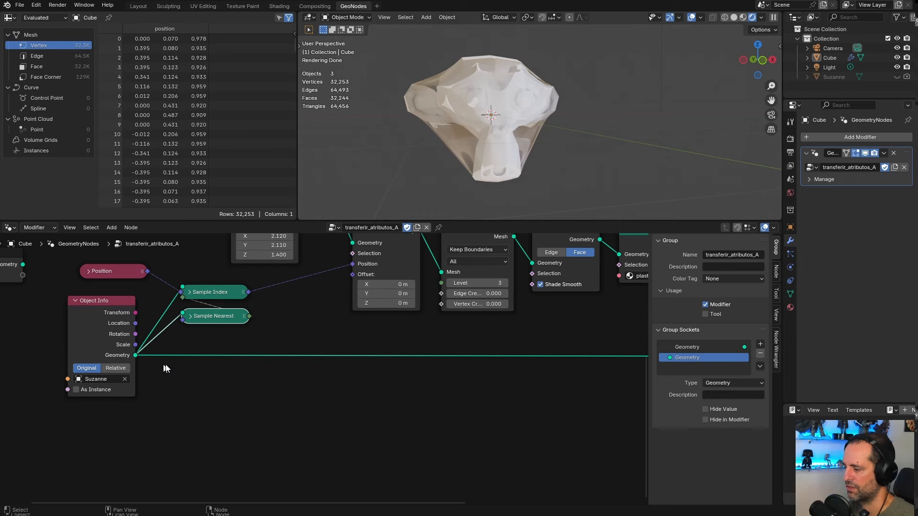
- Expand the Sample Nearest node and review its Domain options, keeping Point
{"action": "scroll", "coordinate": [325, 375], "scroll_direction": "down", "scroll_amount": 2}
{"action": "scroll", "coordinate": [262, 360], "scroll_direction": "up", "scroll_amount": 4}
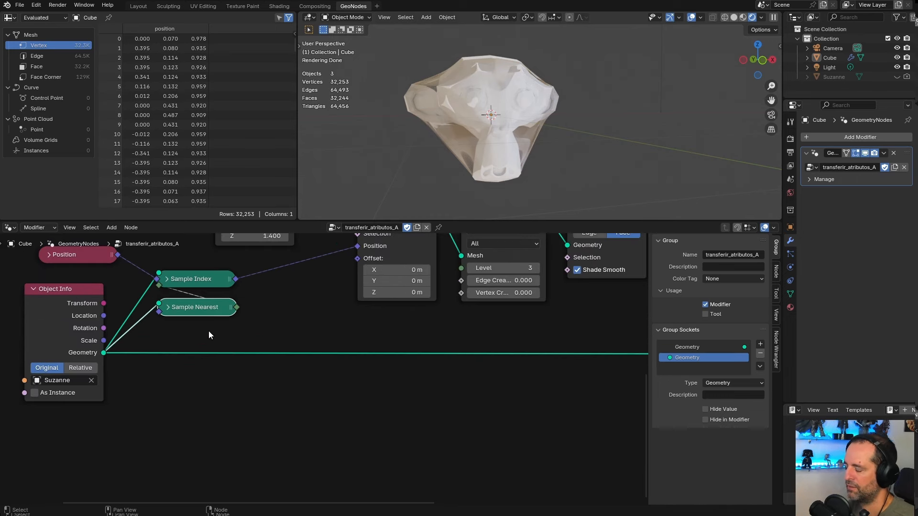
{"action": "middle_click_drag", "start_coordinate": [209, 331], "coordinate": [288, 349]}
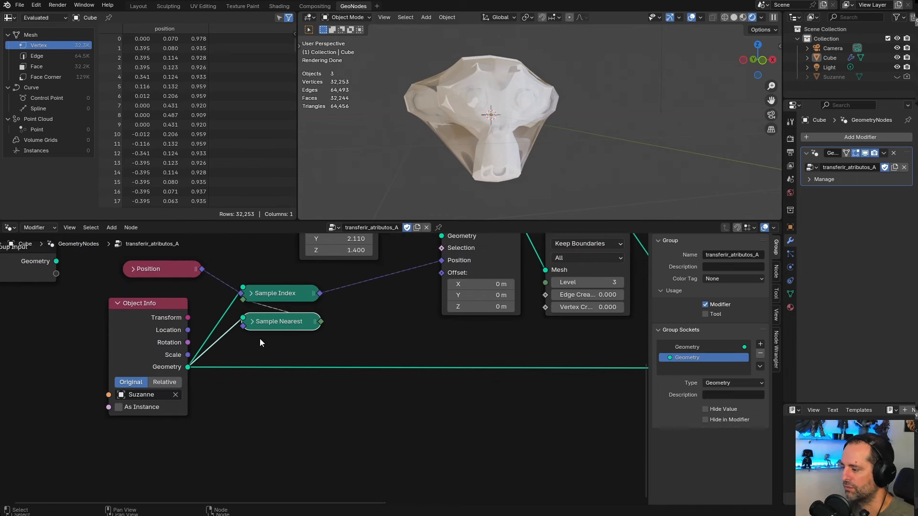
{"action": "left_click", "coordinate": [251, 322]}
{"action": "left_click", "coordinate": [251, 323]}
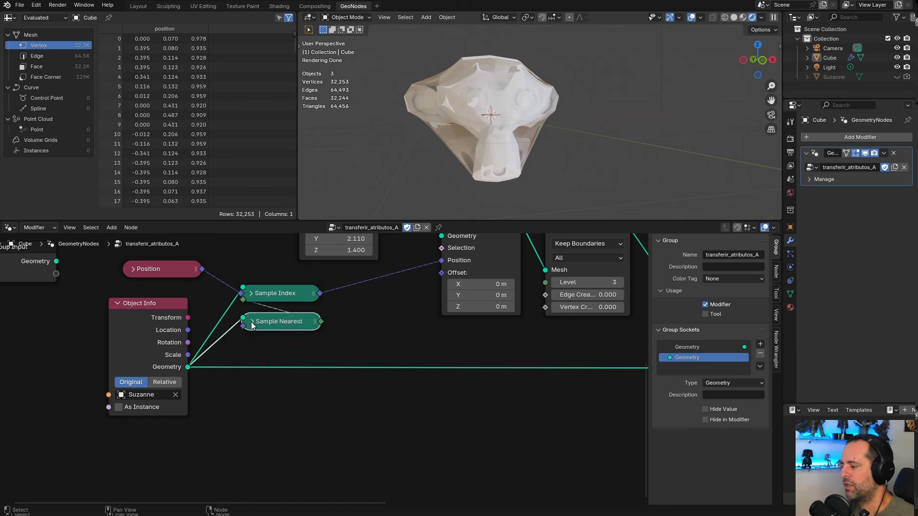
{"action": "left_click", "coordinate": [251, 323]}
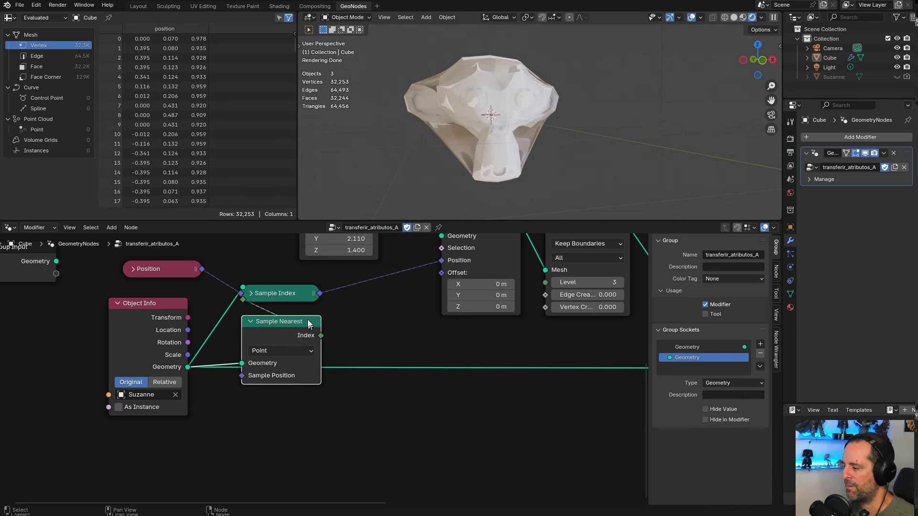
{"action": "left_click", "coordinate": [287, 351]}
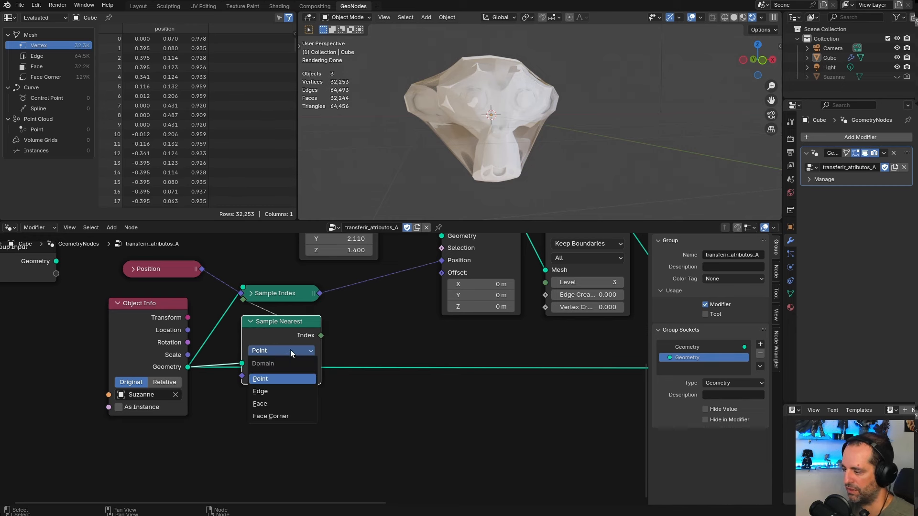
{"action": "left_click", "coordinate": [280, 350]}
{"action": "left_click", "coordinate": [280, 350]}
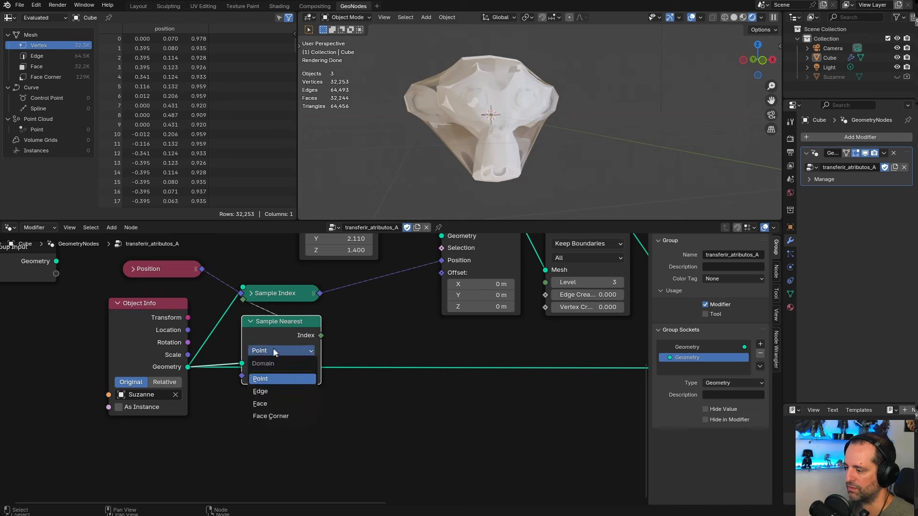
{"action": "left_click", "coordinate": [264, 349]}
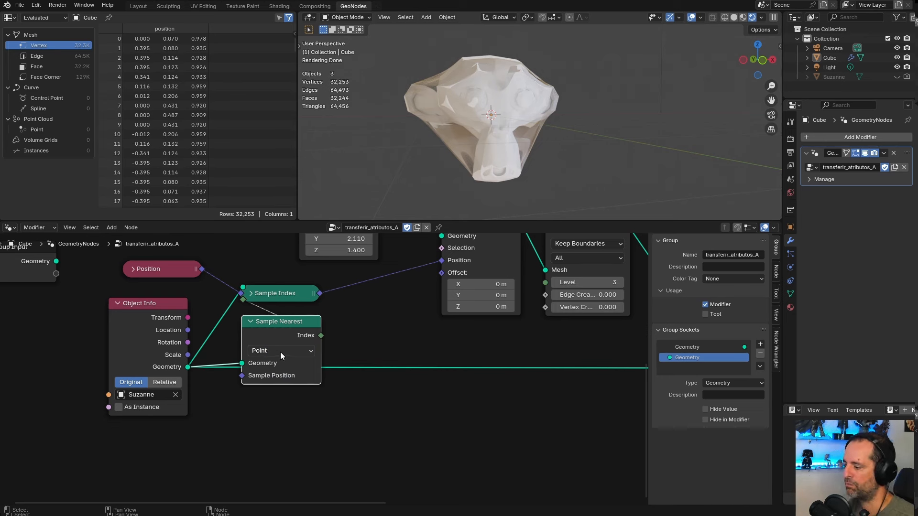
- Collapse the Sample Nearest node and move it slightly lower beneath Sample Index
{"action": "left_click", "coordinate": [253, 324]}
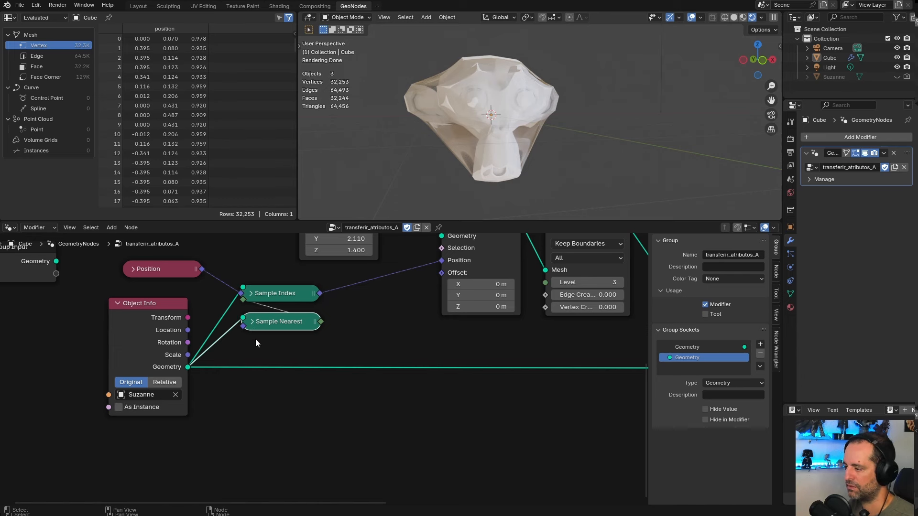
{"action": "key", "text": "g"}
{"action": "left_click", "coordinate": [272, 335]}
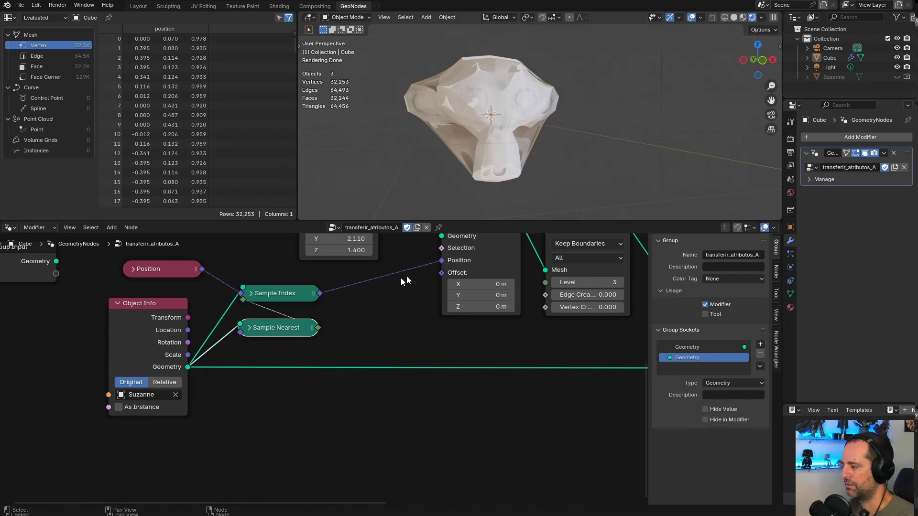
{"action": "scroll", "coordinate": [382, 310], "scroll_direction": "down", "scroll_amount": 2}
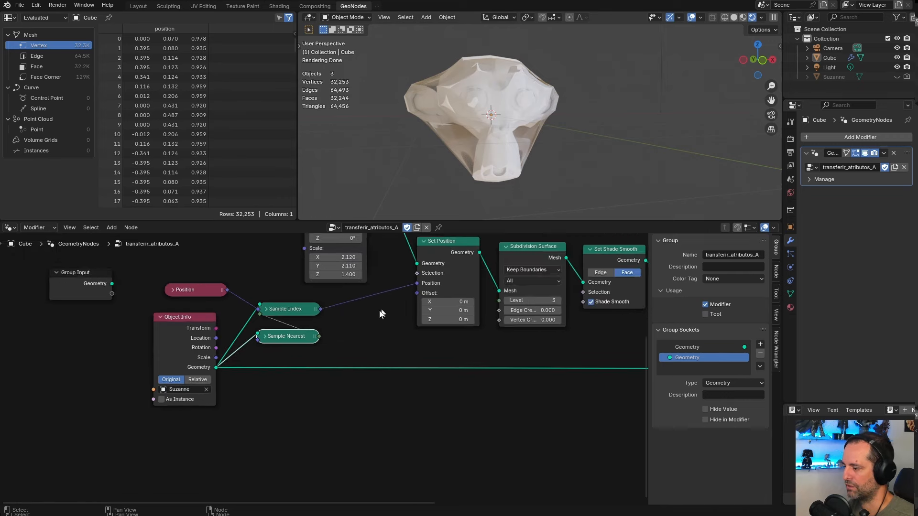
{"action": "middle_click_drag", "start_coordinate": [282, 371], "coordinate": [270, 411]}
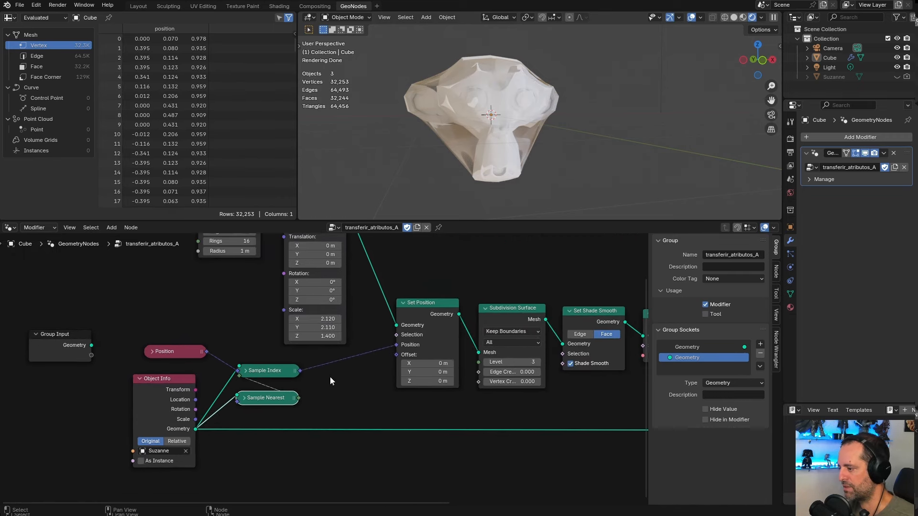
- Shift the Transform Geometry node slightly and raise the UV Sphere node a little beside it
{"action": "middle_click_drag", "start_coordinate": [360, 268], "coordinate": [342, 324]}
{"action": "left_click_drag", "start_coordinate": [290, 252], "coordinate": [285, 253]}
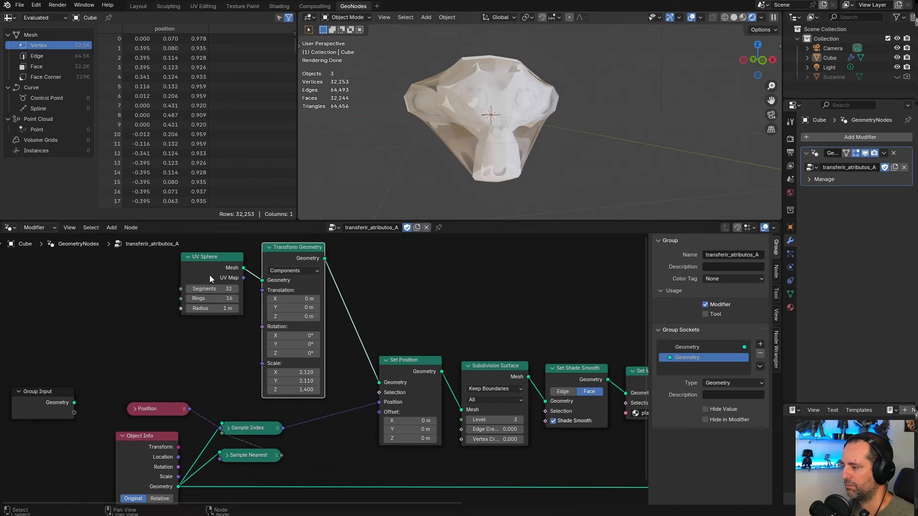
{"action": "left_click_drag", "start_coordinate": [218, 269], "coordinate": [216, 264]}
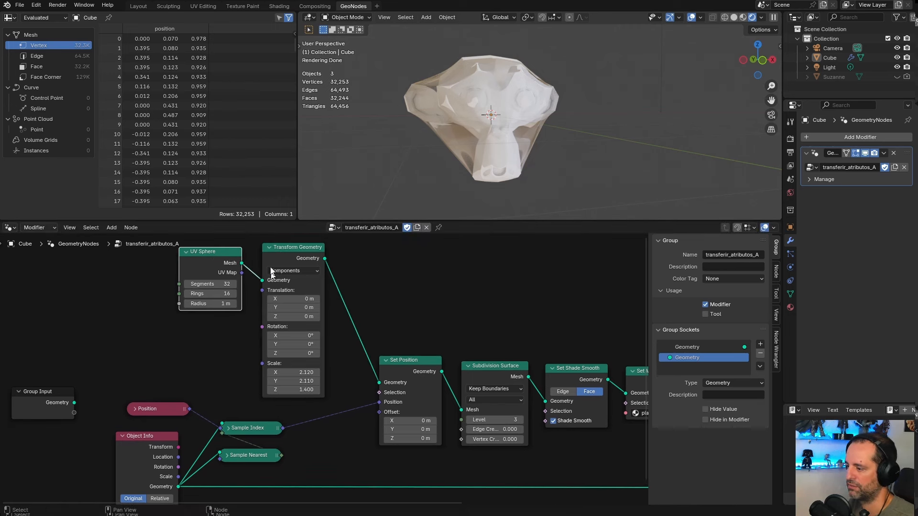
- Inspect the Sample Nearest node's Index output and its expanded inputs, leaving the node collapsed
{"action": "middle_click_drag", "start_coordinate": [323, 394], "coordinate": [338, 331]}
{"action": "scroll", "coordinate": [332, 361], "scroll_direction": "up", "scroll_amount": 1}
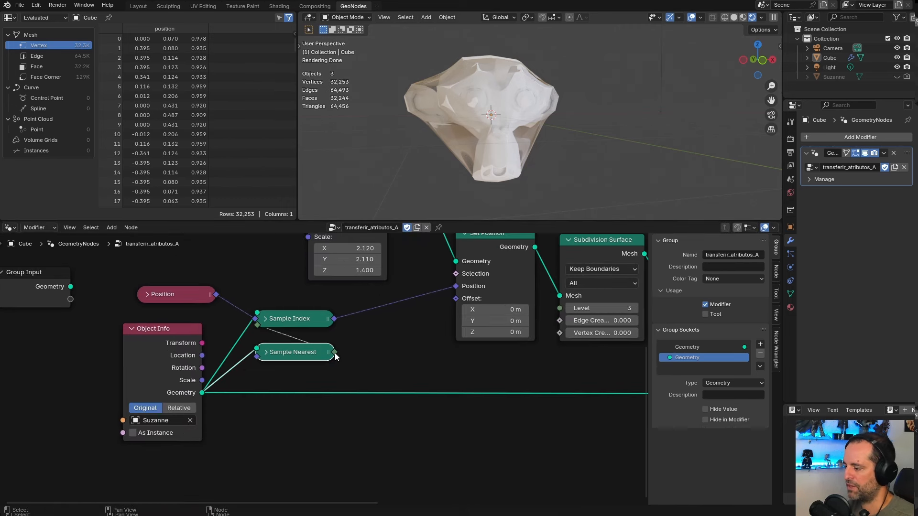
{"action": "mouse_move", "coordinate": [336, 352]}
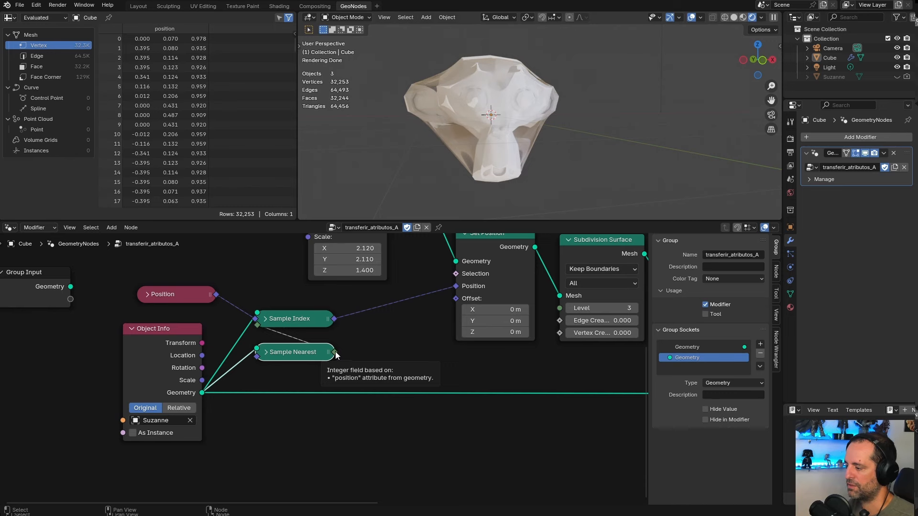
{"action": "left_click", "coordinate": [266, 353]}
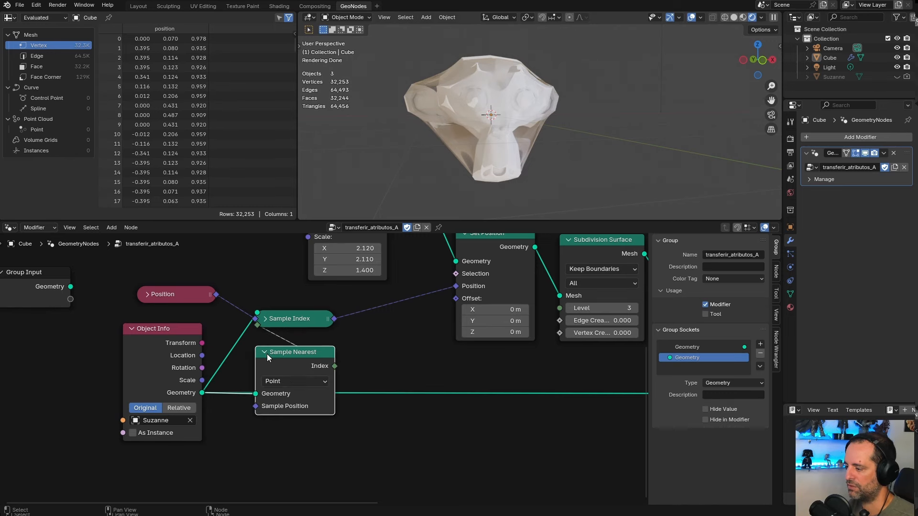
{"action": "left_click", "coordinate": [267, 352]}
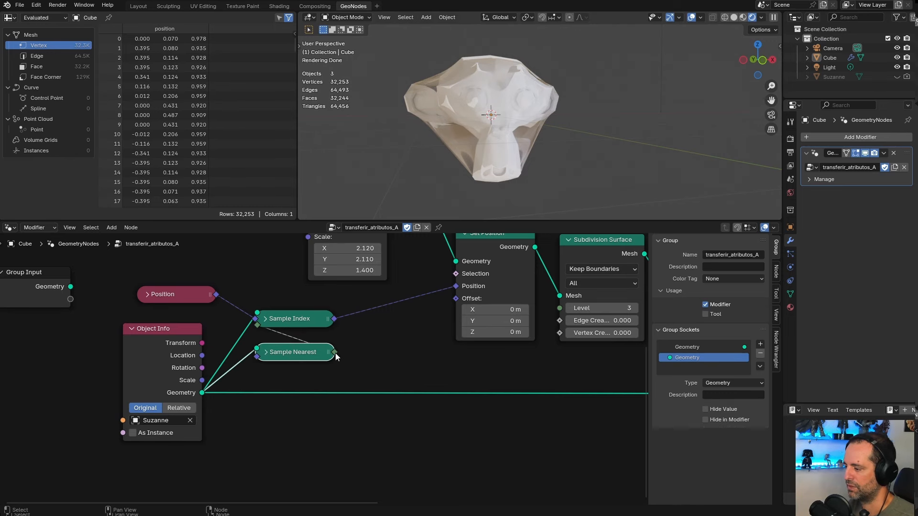
{"action": "mouse_move", "coordinate": [335, 353]}
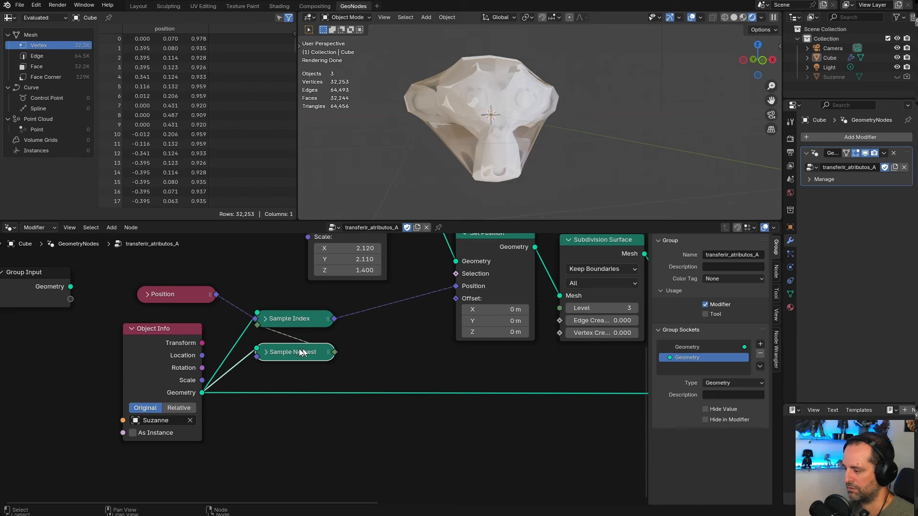
{"action": "middle_click_drag", "start_coordinate": [248, 378], "coordinate": [215, 412]}
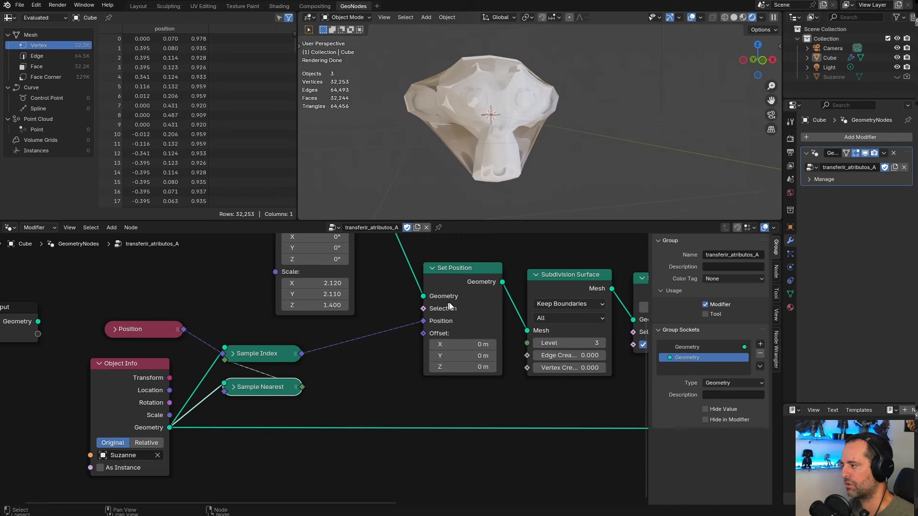
- Preview the Transform Geometry output through a Viewer node placed off to its side, and view the scaled sphere in Solid shading
{"action": "middle_click_drag", "start_coordinate": [507, 172], "coordinate": [518, 153]}
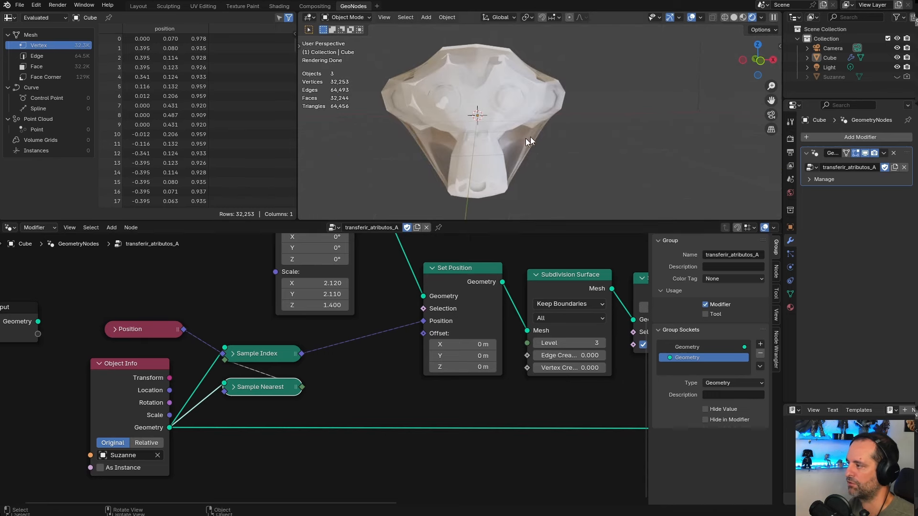
{"action": "scroll", "coordinate": [343, 298], "scroll_direction": "down", "scroll_amount": 2}
{"action": "middle_click_drag", "start_coordinate": [344, 298], "coordinate": [350, 371]}
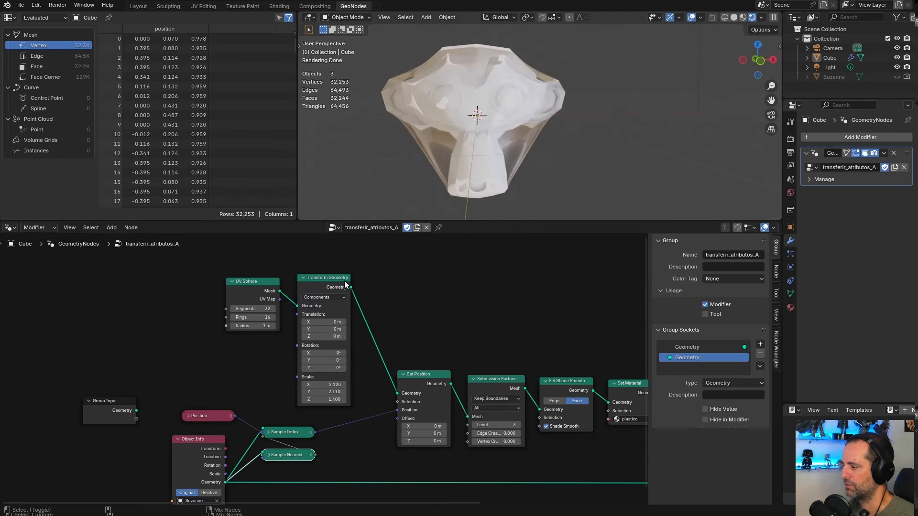
{"action": "left_click", "coordinate": [345, 285], "text": "ctrl+shift"}
{"action": "left_click_drag", "start_coordinate": [424, 287], "coordinate": [549, 286]}
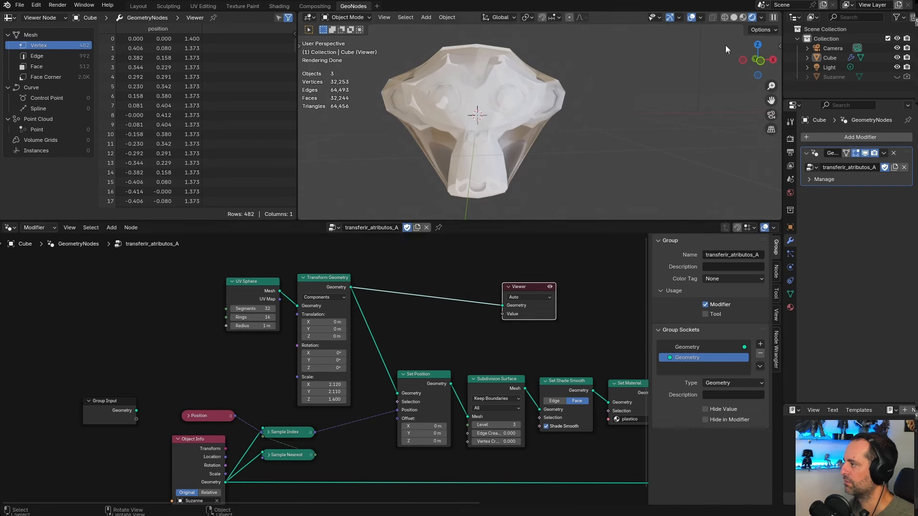
{"action": "left_click", "coordinate": [733, 18]}
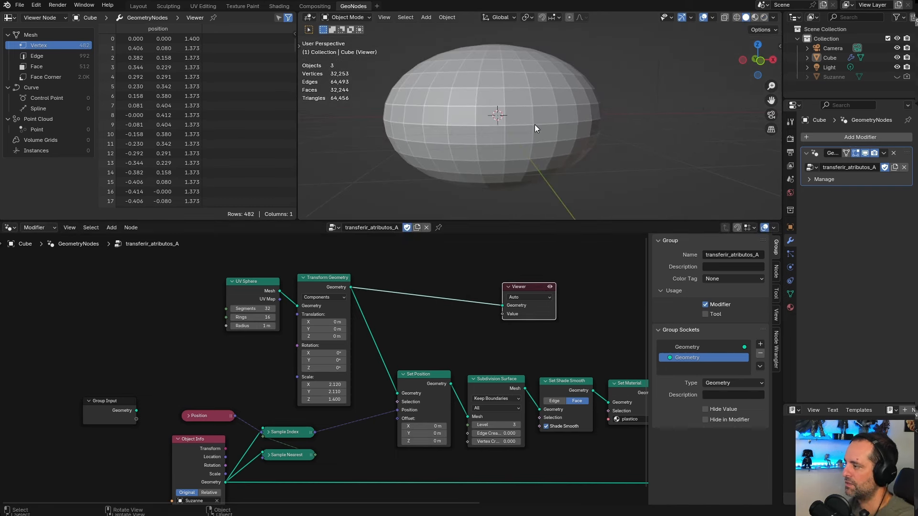
{"action": "middle_click_drag", "start_coordinate": [532, 125], "coordinate": [565, 127]}
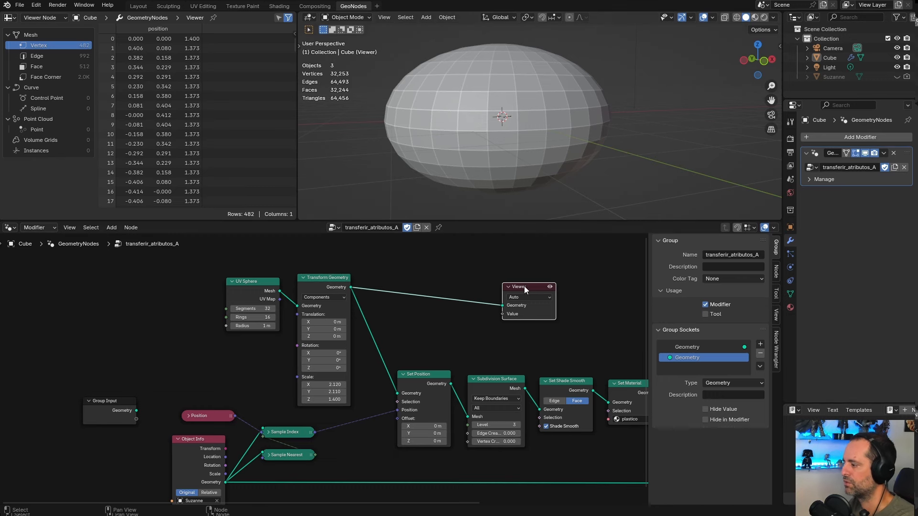
- Delete the Viewer node and return the viewport to Rendered shading, with a closer view of the transferred Suzanne shape
{"action": "key", "text": "x"}
{"action": "middle_click_drag", "start_coordinate": [483, 308], "coordinate": [506, 261]}
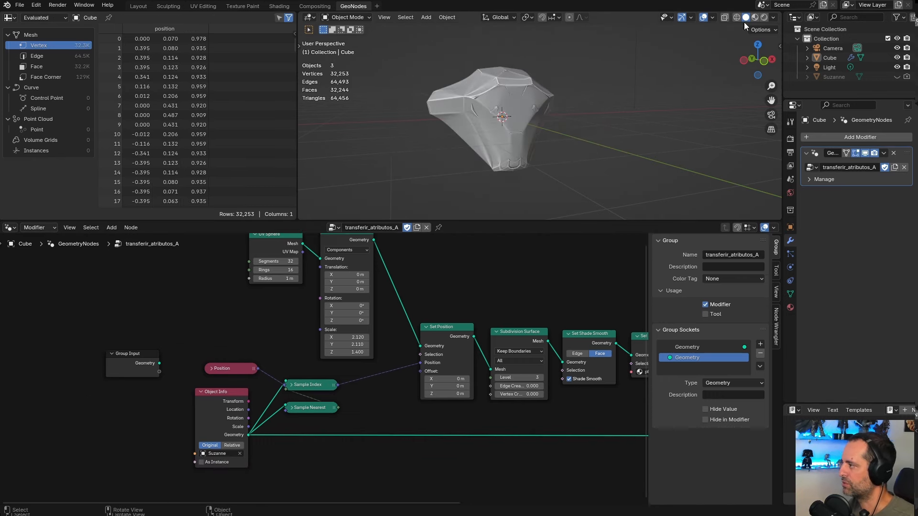
{"action": "left_click", "coordinate": [764, 18]}
{"action": "scroll", "coordinate": [397, 378], "scroll_direction": "up", "scroll_amount": 2}
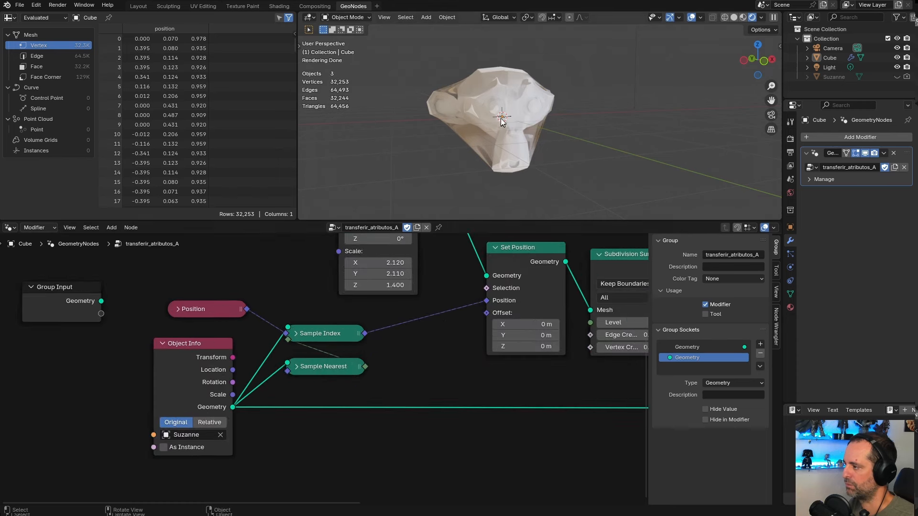
{"action": "scroll", "coordinate": [492, 133], "scroll_direction": "up", "scroll_amount": 2}
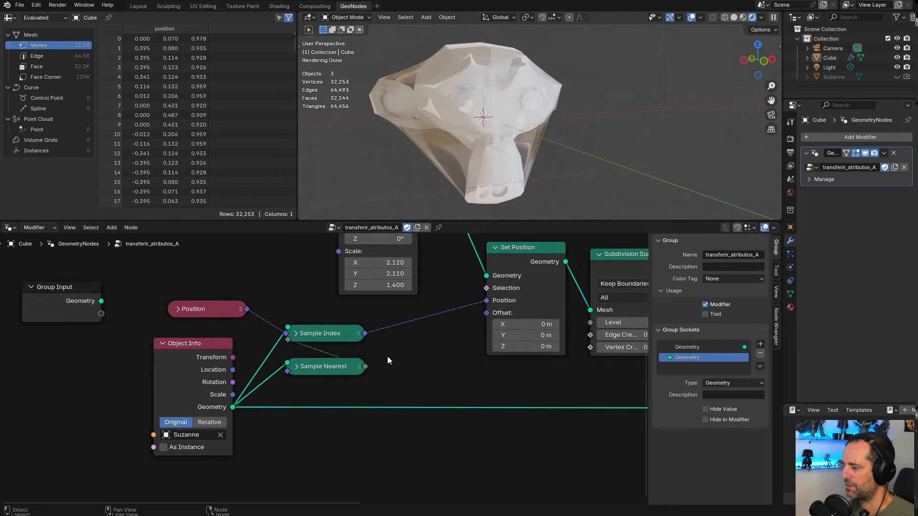
- Move the collapsed Sample Nearest node lower and the expanded Sample Index node higher to separate them
{"action": "scroll", "coordinate": [335, 366], "scroll_direction": "up", "scroll_amount": 2}
{"action": "left_click", "coordinate": [290, 326]}
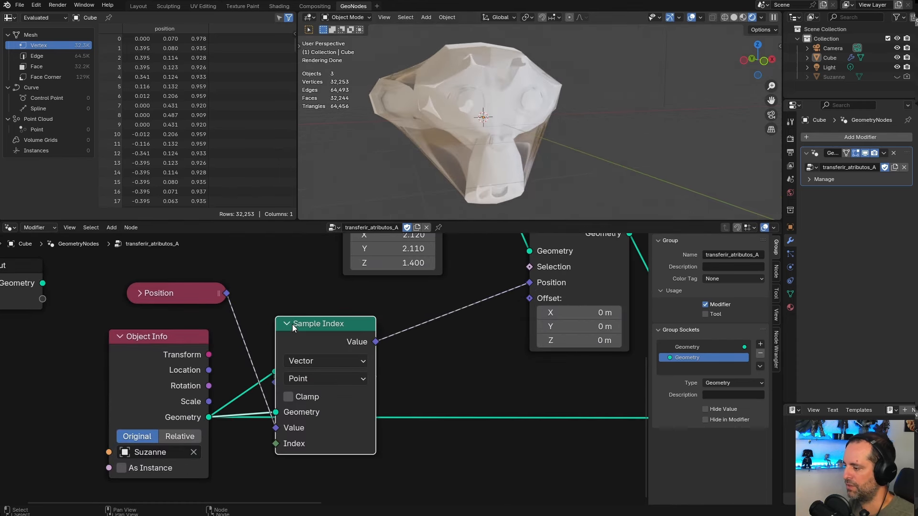
{"action": "left_click", "coordinate": [288, 324]}
{"action": "left_click_drag", "start_coordinate": [309, 377], "coordinate": [303, 398]}
{"action": "left_click", "coordinate": [292, 325]}
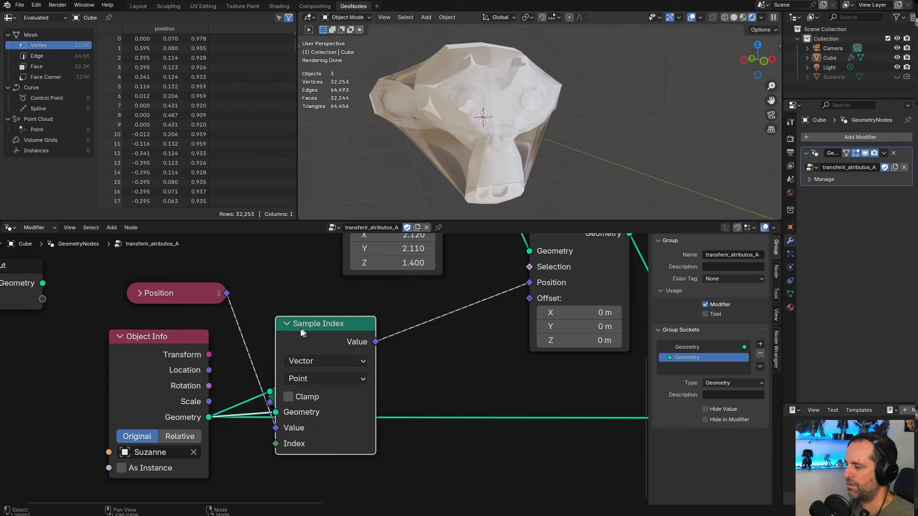
{"action": "left_click_drag", "start_coordinate": [309, 326], "coordinate": [308, 297]}
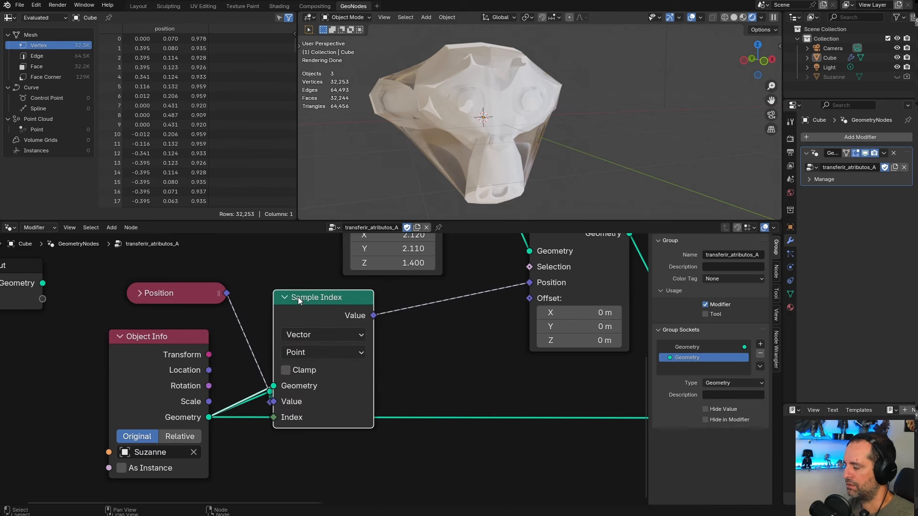
- Review the Sample Index inputs, leave that node collapsed, and raise Sample Nearest slightly toward it
{"action": "left_click", "coordinate": [285, 298]}
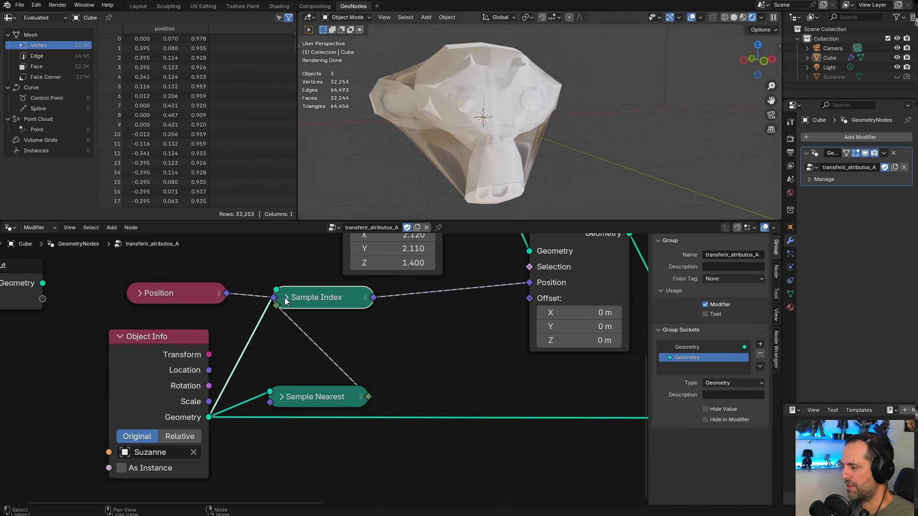
{"action": "left_click", "coordinate": [285, 297]}
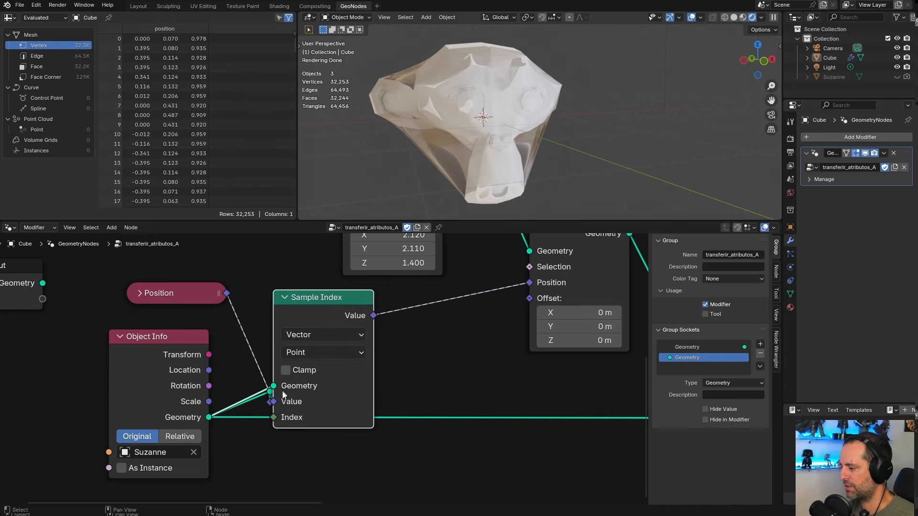
{"action": "left_click", "coordinate": [285, 297]}
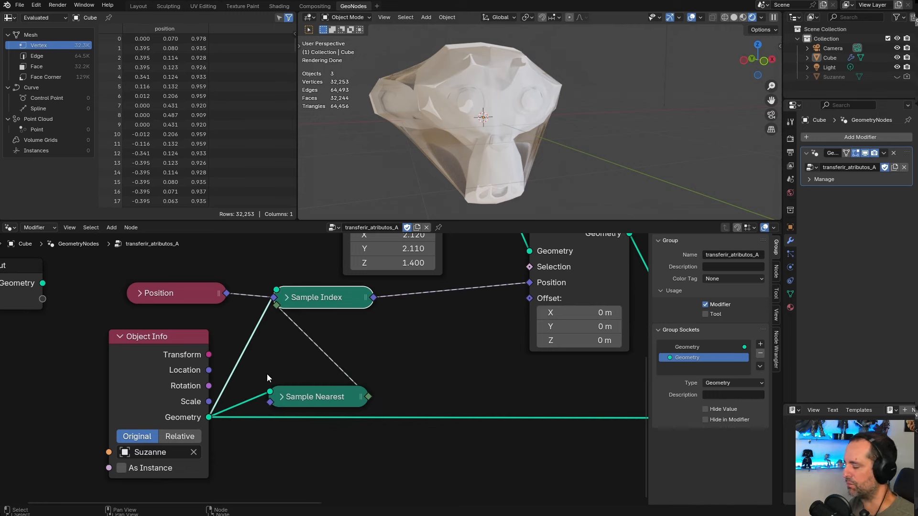
{"action": "left_click_drag", "start_coordinate": [310, 397], "coordinate": [310, 377]}
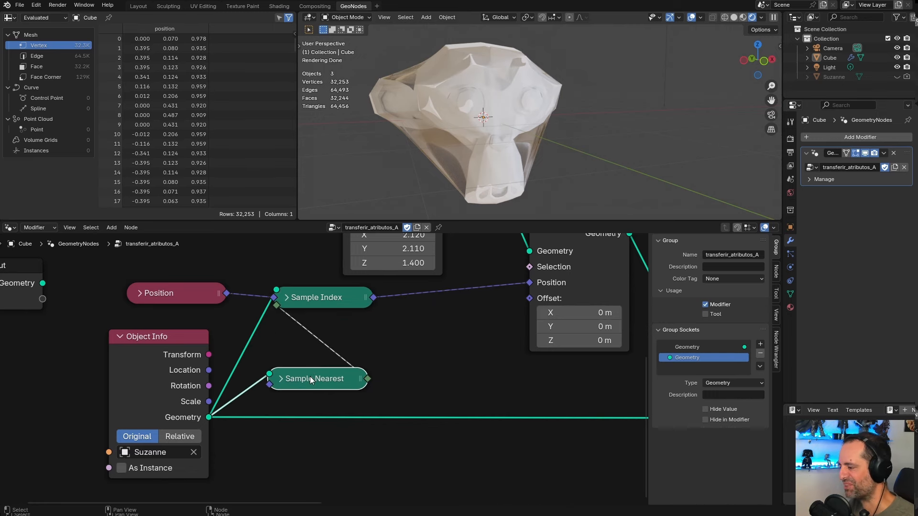
- Examine how the Position node feeds the Value input of the expanded Sample Index, leaving both nodes collapsed
{"action": "left_click", "coordinate": [287, 298]}
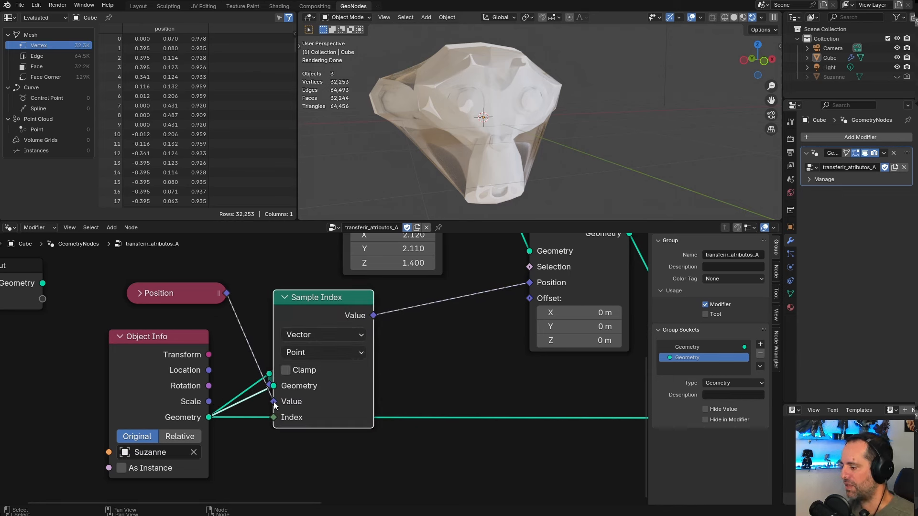
{"action": "left_click", "coordinate": [138, 293]}
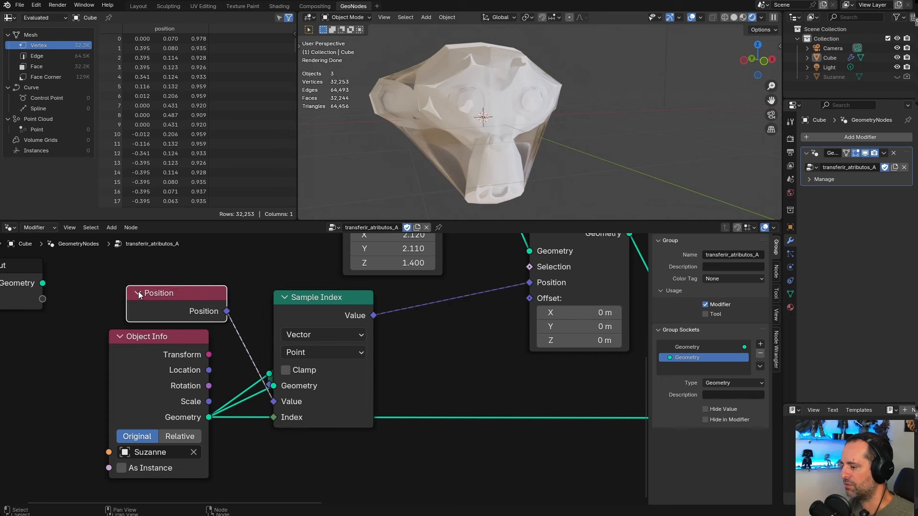
{"action": "left_click", "coordinate": [138, 293]}
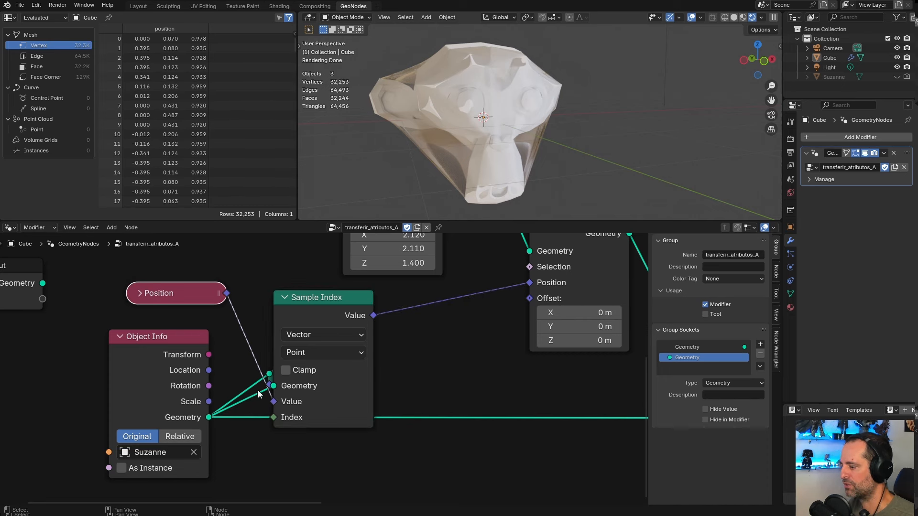
{"action": "left_click", "coordinate": [285, 298]}
- Lower Sample Index toward Sample Nearest, briefly check Sample Nearest expanded, and raise it closer beneath Sample Index
{"action": "left_click_drag", "start_coordinate": [290, 298], "coordinate": [294, 318]}
{"action": "left_click", "coordinate": [280, 379]}
{"action": "left_click", "coordinate": [280, 379]}
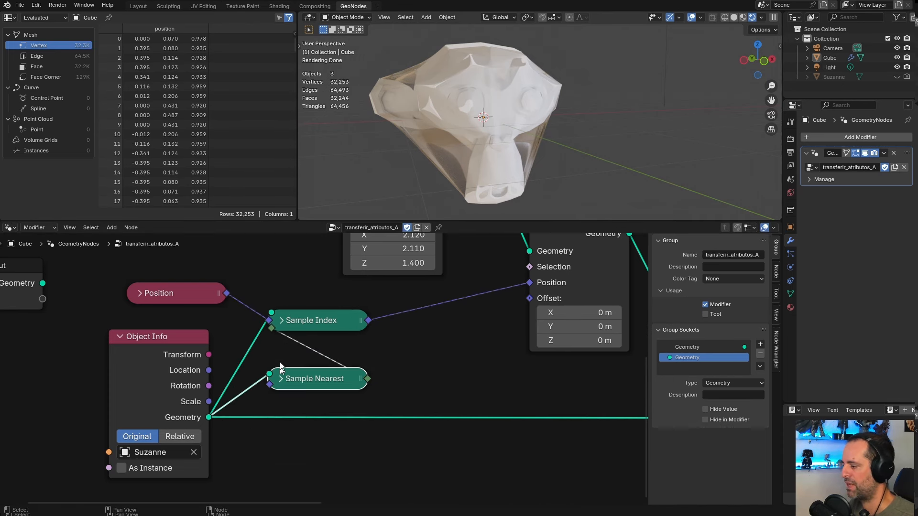
{"action": "left_click_drag", "start_coordinate": [306, 384], "coordinate": [304, 369]}
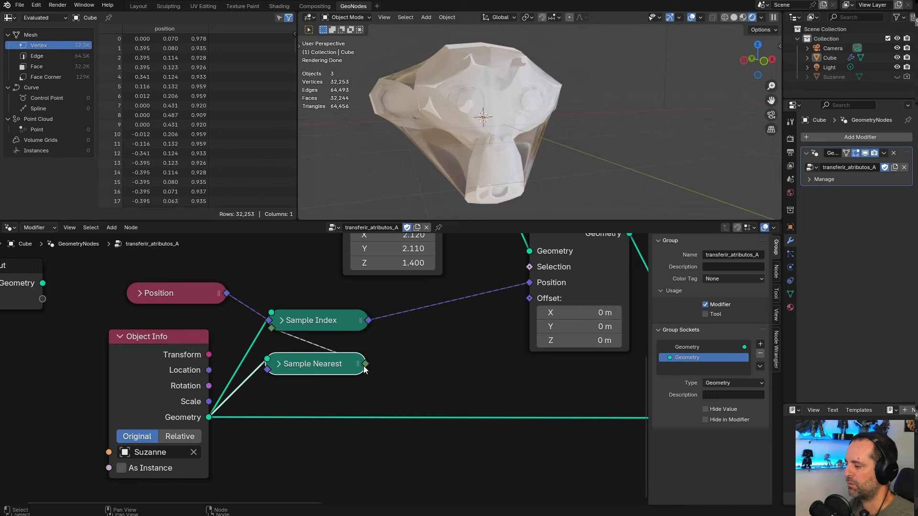
- Stack the collapsed nodes by lowering Sample Index onto Sample Nearest and placing the Position node directly above Sample Index
{"action": "middle_click_drag", "start_coordinate": [485, 122], "coordinate": [409, 99]}
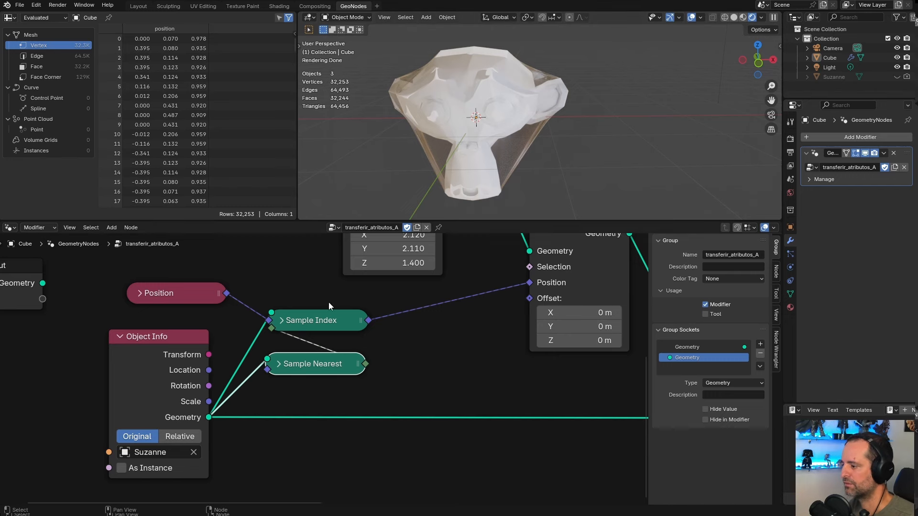
{"action": "left_click_drag", "start_coordinate": [290, 329], "coordinate": [290, 340]}
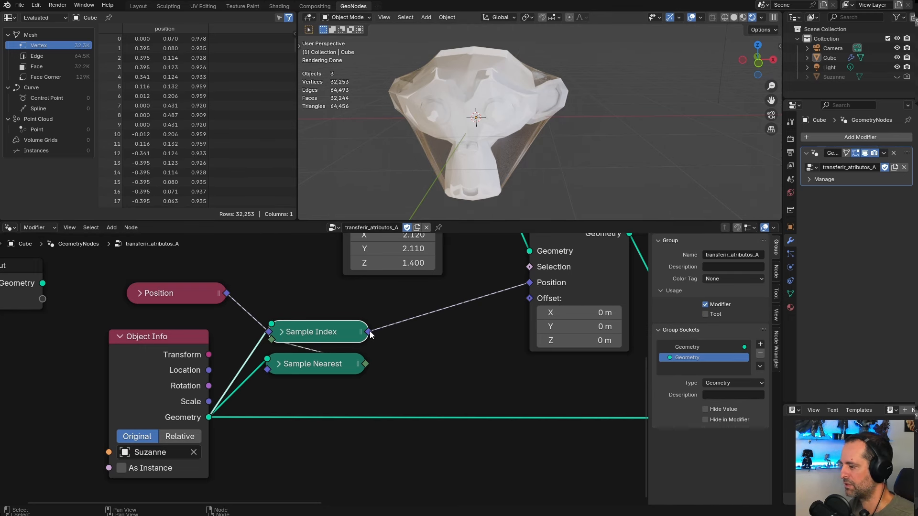
{"action": "mouse_move", "coordinate": [370, 334]}
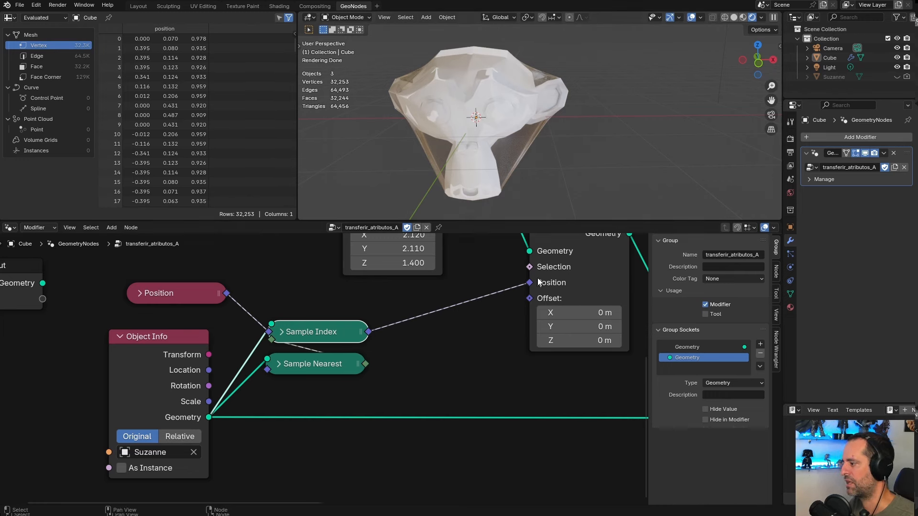
{"action": "left_click_drag", "start_coordinate": [187, 292], "coordinate": [324, 306]}
- Bring the Set Position node into view and nudge it slightly up beside the Subdivision Surface node
{"action": "middle_click_drag", "start_coordinate": [405, 308], "coordinate": [294, 366]}
{"action": "middle_click_drag", "start_coordinate": [468, 274], "coordinate": [391, 316]}
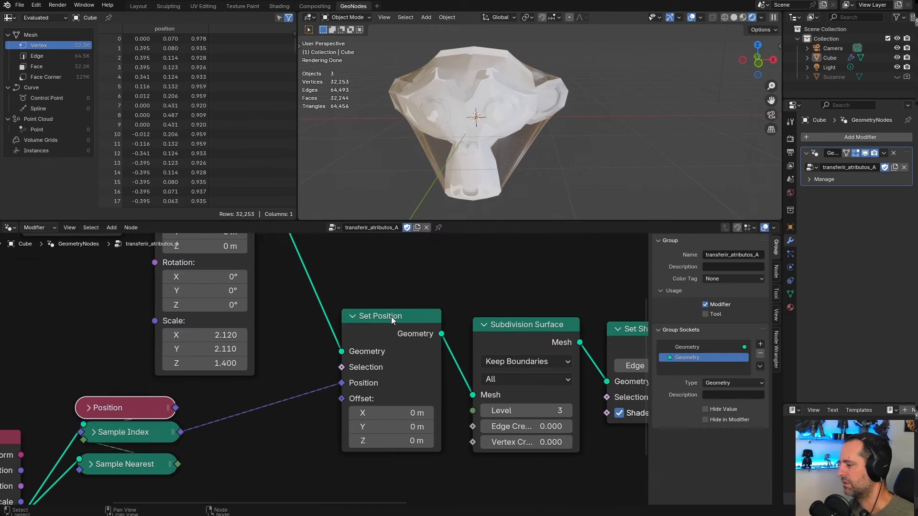
{"action": "left_click_drag", "start_coordinate": [391, 317], "coordinate": [389, 313]}
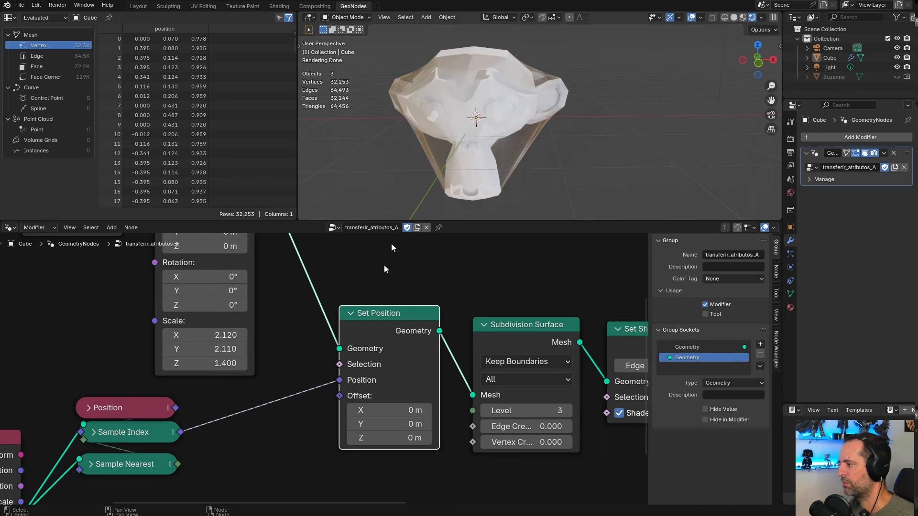
- Preview the scaled UV sphere output by Transform Geometry through a temporary Viewer in solid shading
{"action": "scroll", "coordinate": [358, 323], "scroll_direction": "down", "scroll_amount": 3}
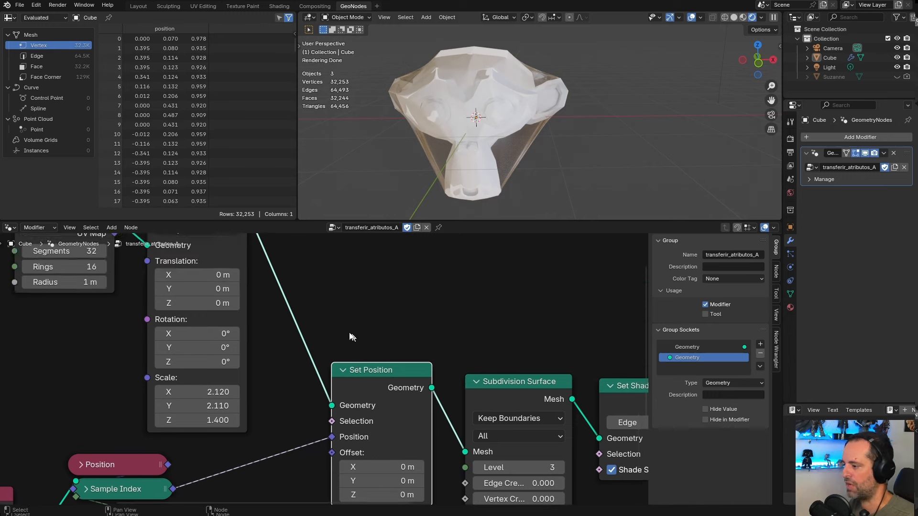
{"action": "left_click", "coordinate": [290, 275], "text": "ctrl+shift"}
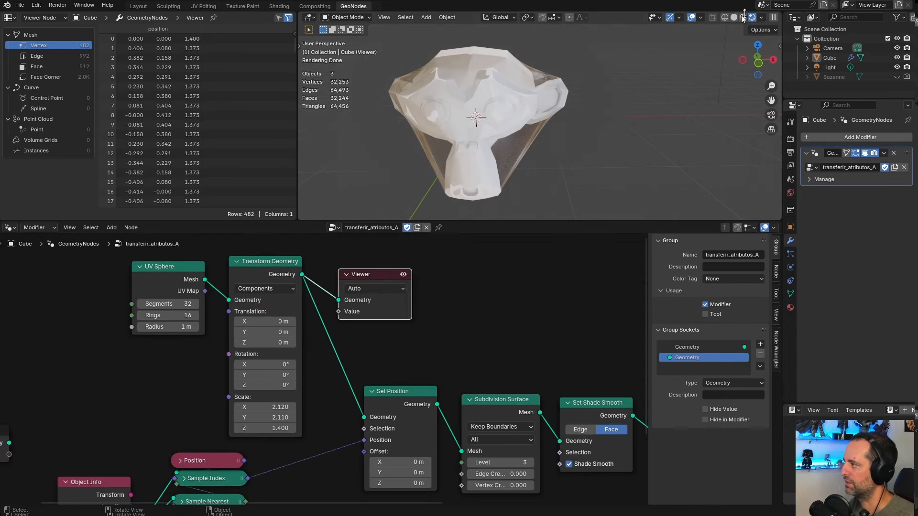
{"action": "scroll", "coordinate": [417, 323], "scroll_direction": "down", "scroll_amount": 2}
{"action": "middle_click_drag", "start_coordinate": [420, 304], "coordinate": [467, 268]}
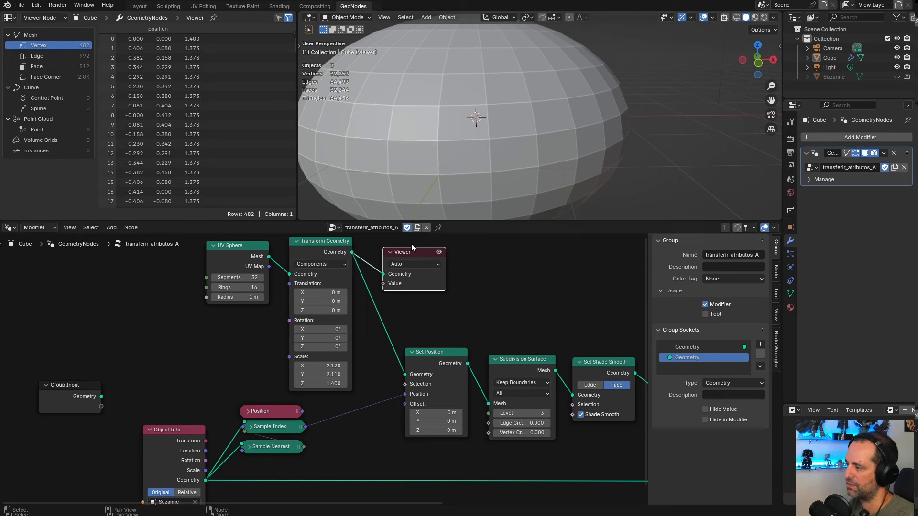
{"action": "key", "text": "x"}
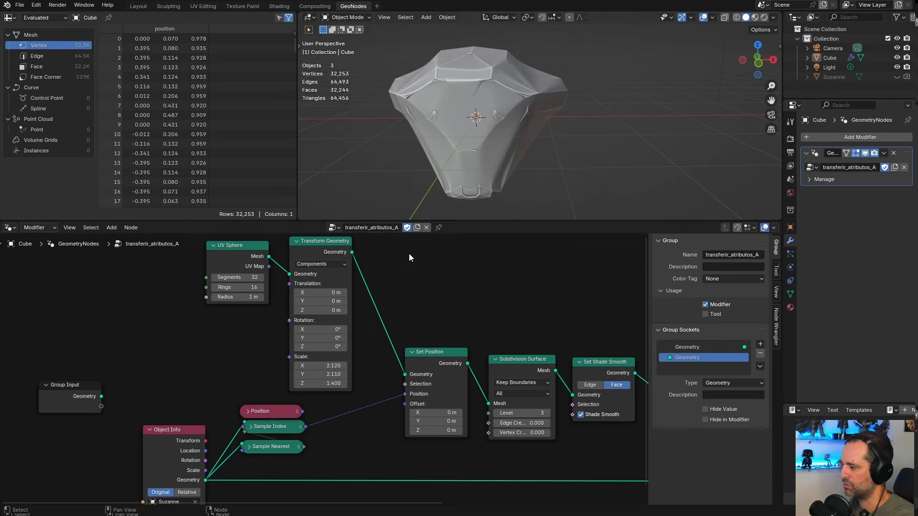
- Preview the Set Position output through a temporary Viewer placed above the Subdivision Surface node, and inspect the deformed mesh from another angle
{"action": "left_click", "coordinate": [423, 351], "text": "ctrl+shift"}
{"action": "scroll", "coordinate": [459, 326], "scroll_direction": "down", "scroll_amount": 2}
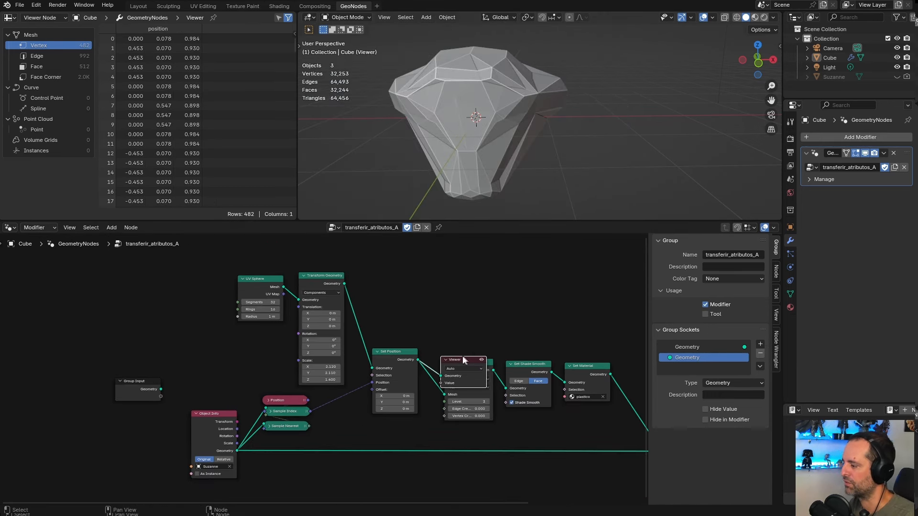
{"action": "left_click_drag", "start_coordinate": [463, 356], "coordinate": [472, 291]}
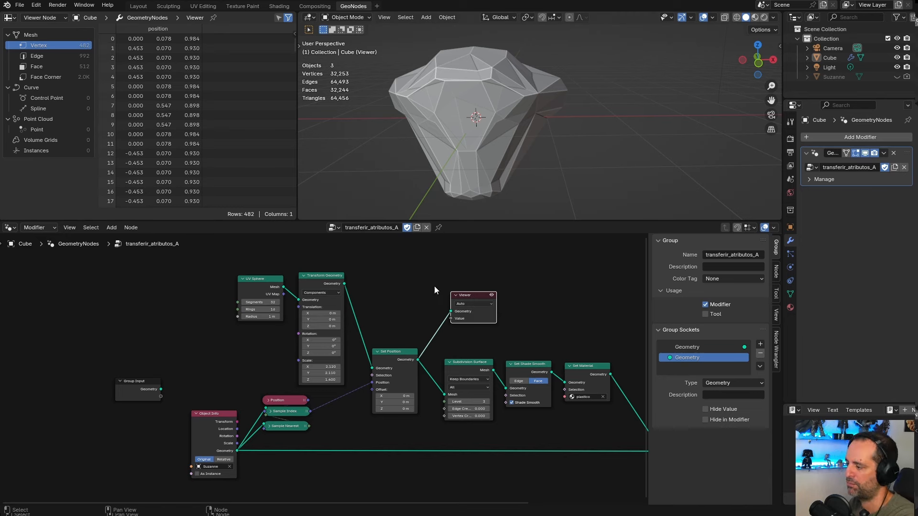
{"action": "scroll", "coordinate": [434, 286], "scroll_direction": "down", "scroll_amount": 1}
{"action": "middle_click_drag", "start_coordinate": [480, 129], "coordinate": [464, 158]}
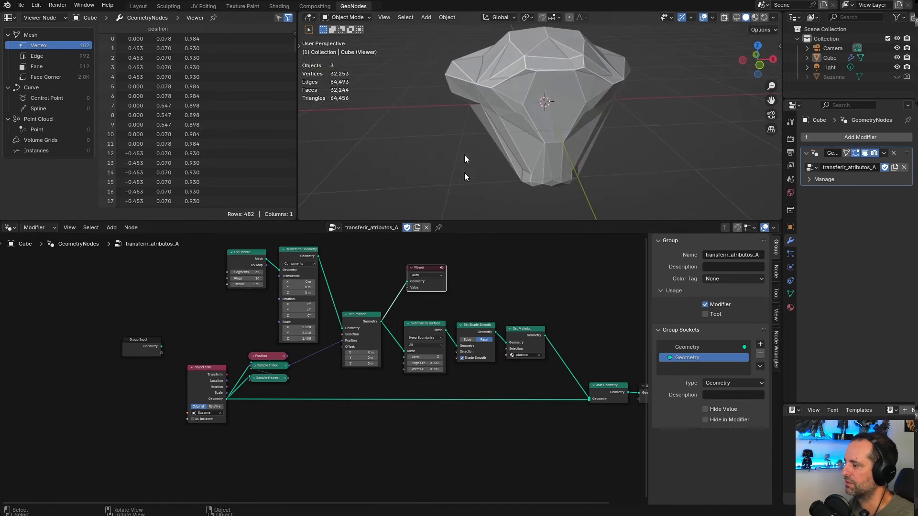
{"action": "left_click", "coordinate": [420, 265]}
{"action": "left_click", "coordinate": [422, 268]}
{"action": "scroll", "coordinate": [421, 271], "scroll_direction": "up", "scroll_amount": 5}
{"action": "key", "text": "x"}
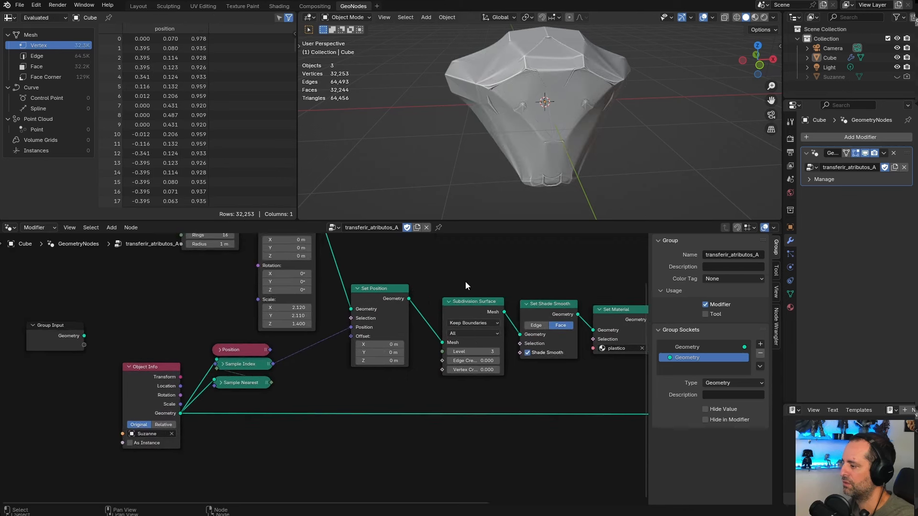
- Preview the Subdivision Surface and Set Shade Smooth outputs in turn, removing the Viewer after each
{"action": "middle_click_drag", "start_coordinate": [497, 307], "coordinate": [418, 300]}
{"action": "left_click_drag", "start_coordinate": [393, 303], "coordinate": [380, 301]}
{"action": "left_click", "coordinate": [381, 300], "text": "ctrl+shift"}
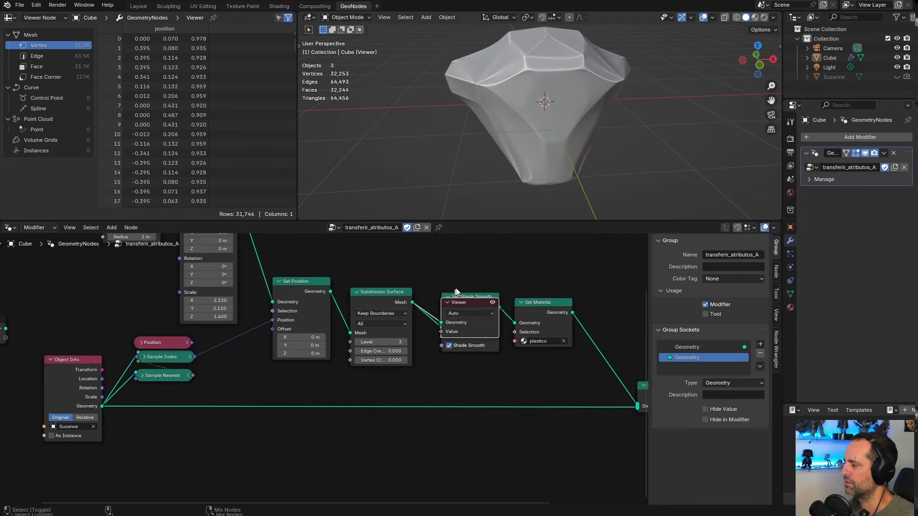
{"action": "key", "text": "x"}
{"action": "left_click_drag", "start_coordinate": [471, 300], "coordinate": [466, 300]}
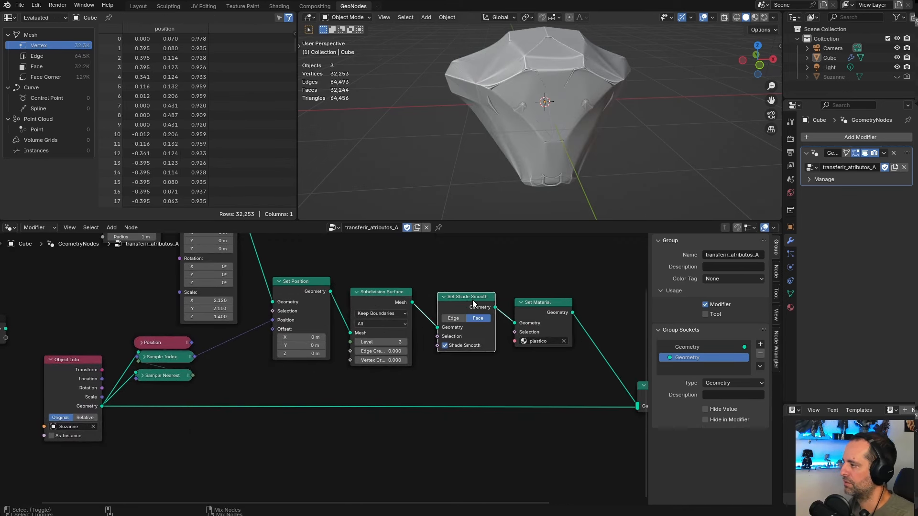
{"action": "left_click", "coordinate": [472, 299], "text": "ctrl+shift"}
{"action": "key", "text": "x"}
- Preview the Set Material output through a temporary Viewer, and nudge the Join Geometry node slightly down
{"action": "middle_click_drag", "start_coordinate": [552, 308], "coordinate": [503, 292]}
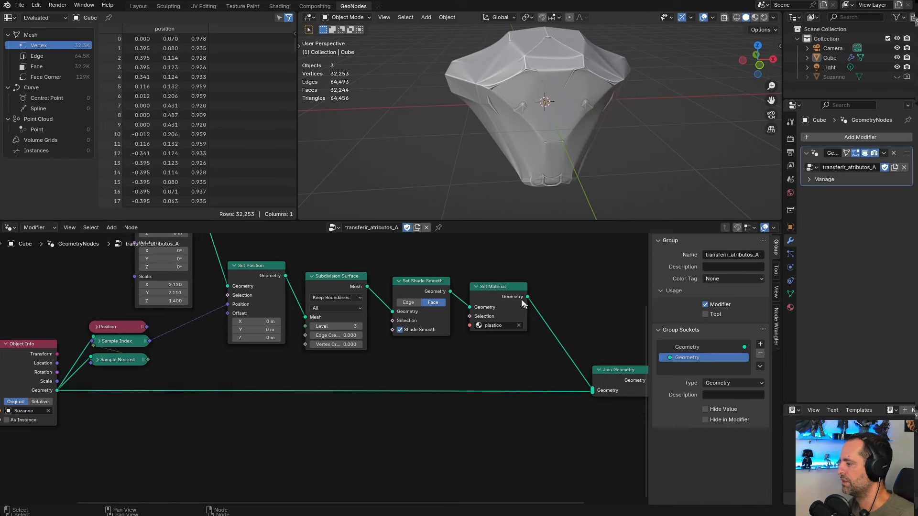
{"action": "left_click", "coordinate": [495, 304], "text": "ctrl+shift"}
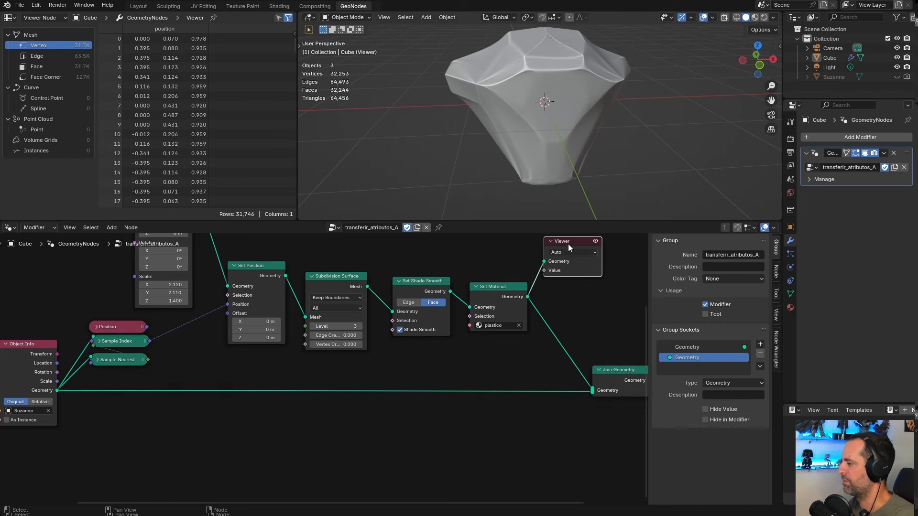
{"action": "key", "text": "x"}
{"action": "middle_click_drag", "start_coordinate": [618, 371], "coordinate": [564, 357]}
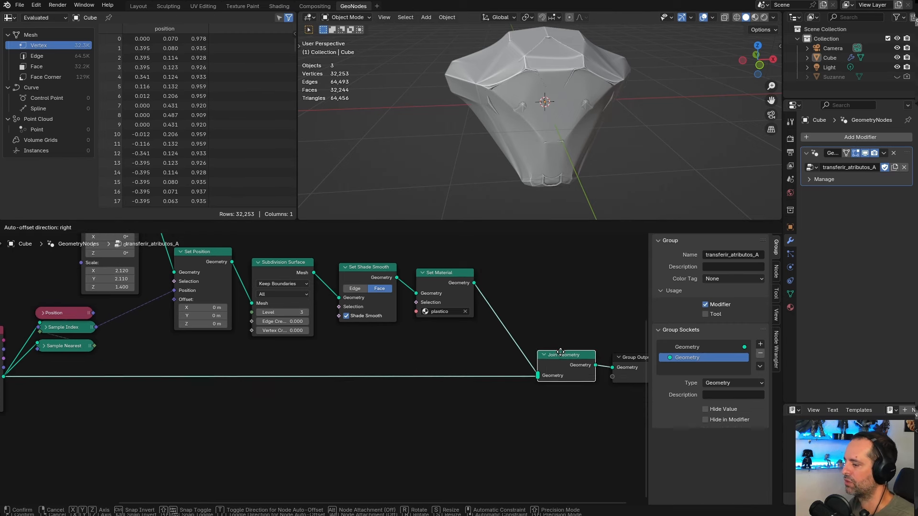
{"action": "left_click_drag", "start_coordinate": [574, 368], "coordinate": [570, 371]}
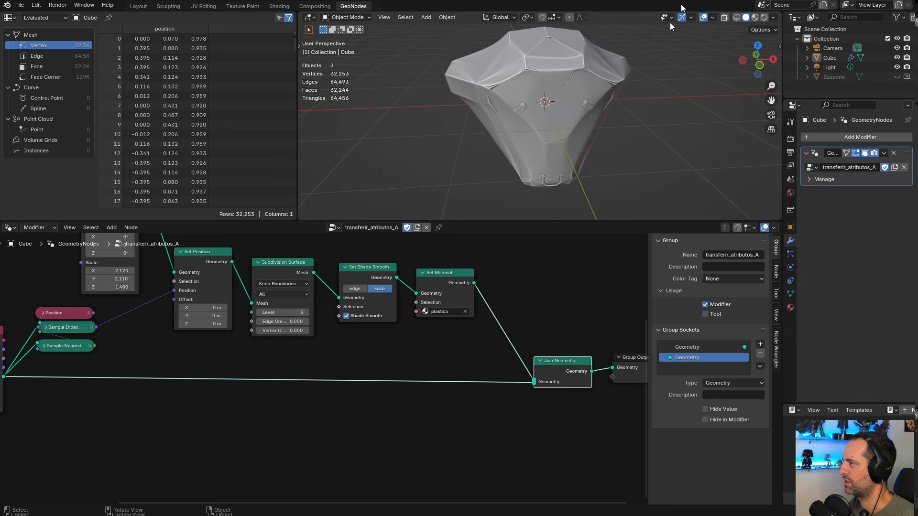
- Switch the viewport to rendered shading and inspect Suzanne inside the wrapped sphere from several angles
{"action": "left_click", "coordinate": [764, 18]}
{"action": "middle_click_drag", "start_coordinate": [546, 133], "coordinate": [556, 165]}
{"action": "scroll", "coordinate": [379, 426], "scroll_direction": "down", "scroll_amount": 2}
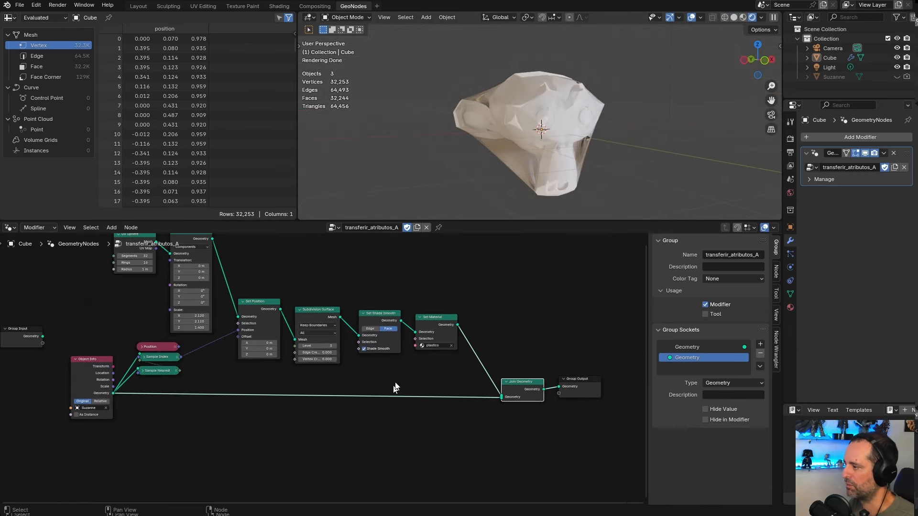
{"action": "middle_click_drag", "start_coordinate": [407, 394], "coordinate": [418, 400]}
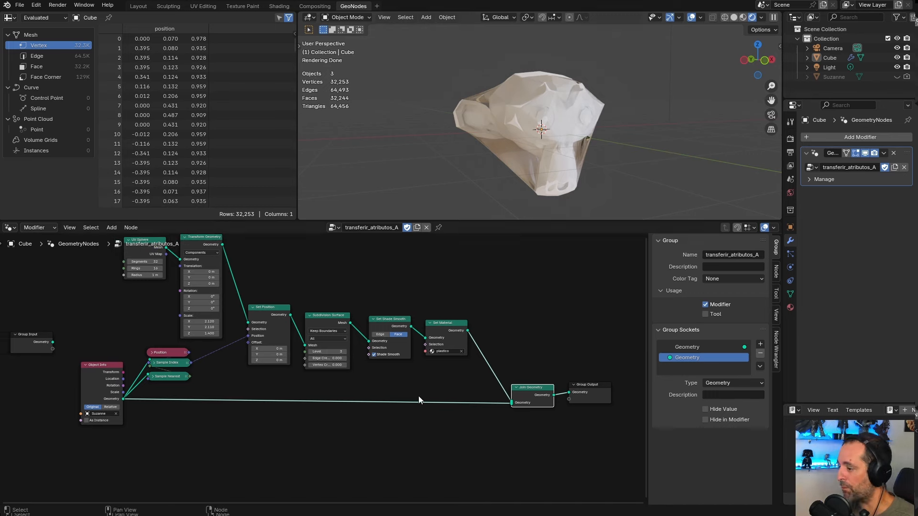
{"action": "middle_click_drag", "start_coordinate": [599, 101], "coordinate": [569, 107]}
{"action": "scroll", "coordinate": [560, 132], "scroll_direction": "up", "scroll_amount": 3}
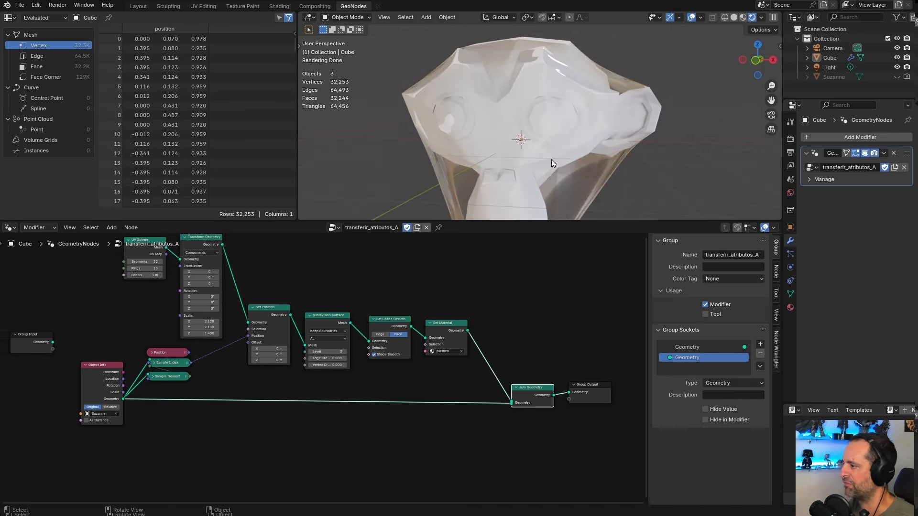
- Select the Position, Sample Index and Sample Nearest nodes together, and shift the UV Sphere and Transform Geometry nodes slightly left
{"action": "middle_click_drag", "start_coordinate": [225, 355], "coordinate": [317, 355]}
{"action": "scroll", "coordinate": [316, 354], "scroll_direction": "up", "scroll_amount": 3}
{"action": "left_click_drag", "start_coordinate": [215, 337], "coordinate": [242, 391]}
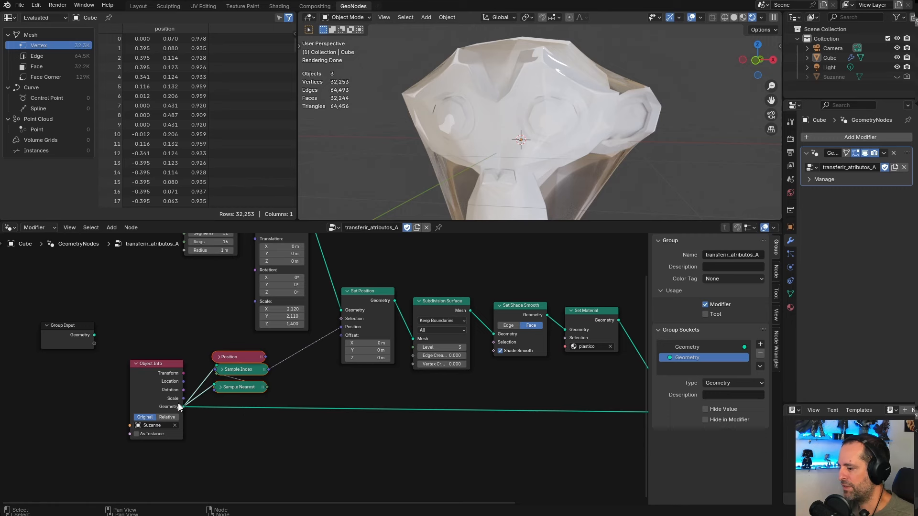
{"action": "scroll", "coordinate": [193, 430], "scroll_direction": "down", "scroll_amount": 2}
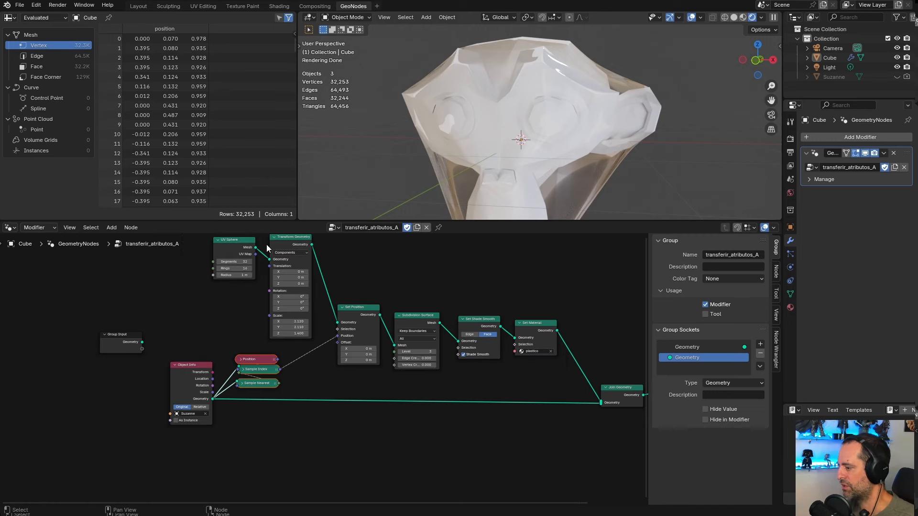
{"action": "left_click_drag", "start_coordinate": [276, 244], "coordinate": [272, 244]}
{"action": "left_click_drag", "start_coordinate": [239, 242], "coordinate": [234, 239]}
{"action": "left_click_drag", "start_coordinate": [284, 241], "coordinate": [278, 240]}
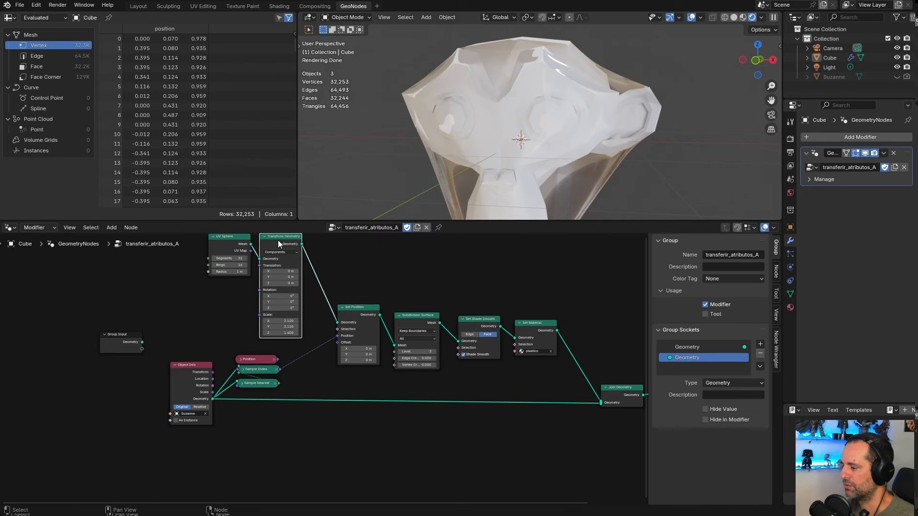
- Review the stacked Position, Sample Index and Sample Nearest nodes, briefly expanding Sample Nearest and collapsing it again
{"action": "middle_click_drag", "start_coordinate": [314, 390], "coordinate": [321, 367]}
{"action": "scroll", "coordinate": [319, 375], "scroll_direction": "up", "scroll_amount": 3}
{"action": "left_click_drag", "start_coordinate": [246, 307], "coordinate": [277, 350]}
{"action": "left_click_drag", "start_coordinate": [277, 351], "coordinate": [288, 356]}
{"action": "left_click", "coordinate": [362, 354]}
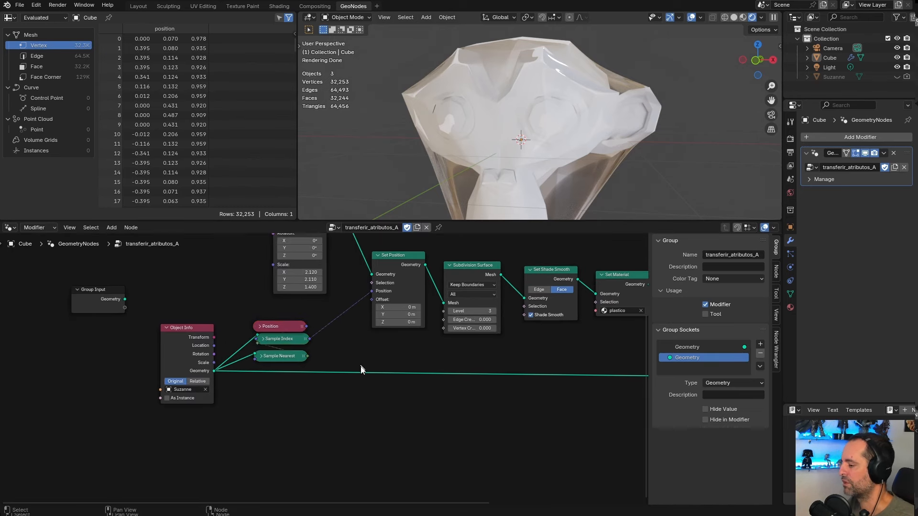
{"action": "scroll", "coordinate": [329, 369], "scroll_direction": "up", "scroll_amount": 4}
{"action": "left_click", "coordinate": [238, 351]}
{"action": "left_click", "coordinate": [237, 351]}
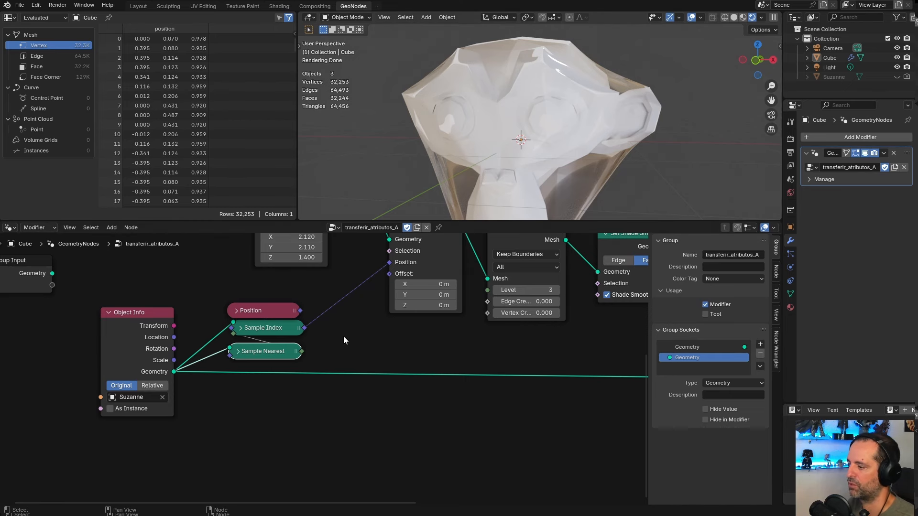
{"action": "scroll", "coordinate": [342, 337], "scroll_direction": "down", "scroll_amount": 1}
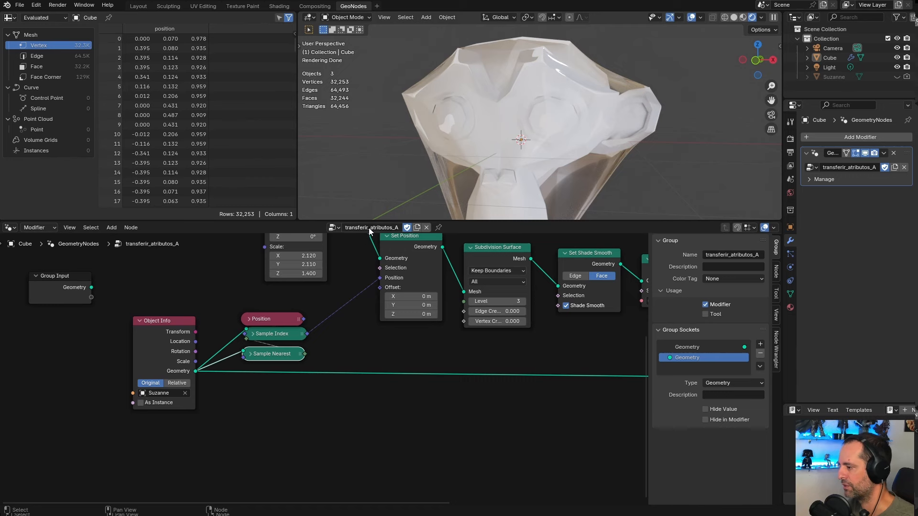
{"action": "scroll", "coordinate": [363, 371], "scroll_direction": "down", "scroll_amount": 1}
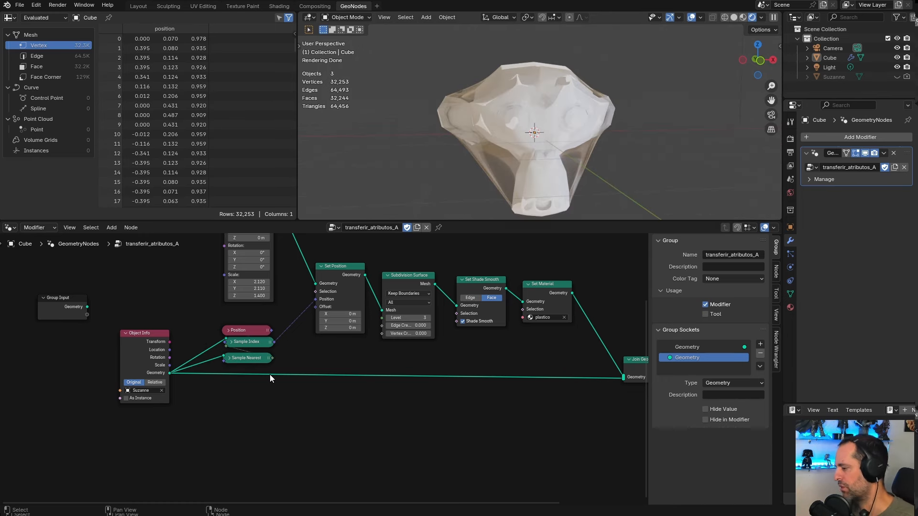
- Nudge the Join Geometry node slightly up and left, closer to the Set Material node
{"action": "middle_click_drag", "start_coordinate": [503, 365], "coordinate": [453, 356]}
{"action": "left_click_drag", "start_coordinate": [607, 354], "coordinate": [601, 352]}
{"action": "scroll", "coordinate": [390, 387], "scroll_direction": "down", "scroll_amount": 1}
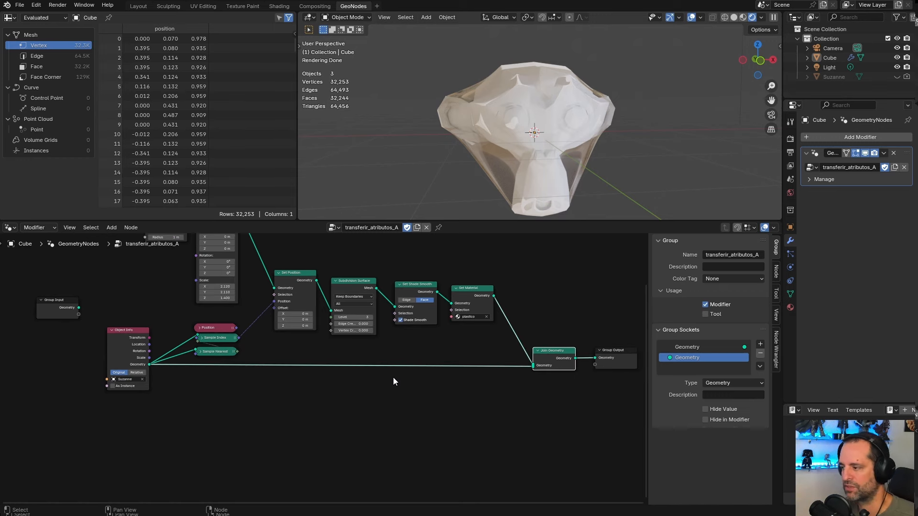
- Switch the modifier's node group to transferir_atributos_B and view the two spirals from above
{"action": "scroll", "coordinate": [337, 253], "scroll_direction": "down", "scroll_amount": 1}
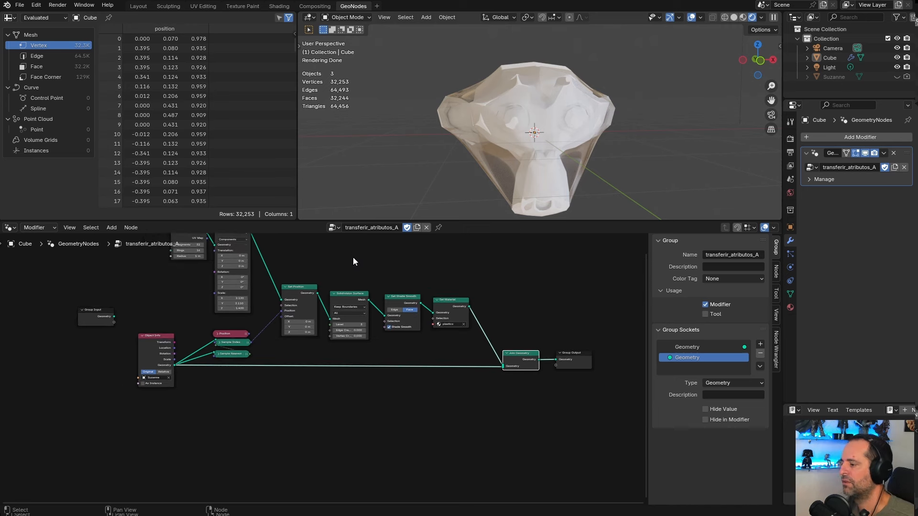
{"action": "left_click", "coordinate": [333, 228]}
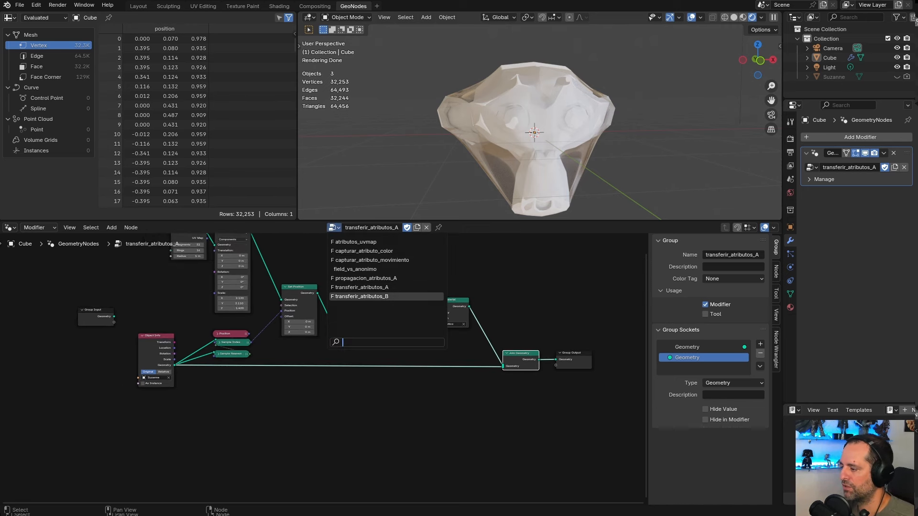
{"action": "left_click", "coordinate": [365, 296]}
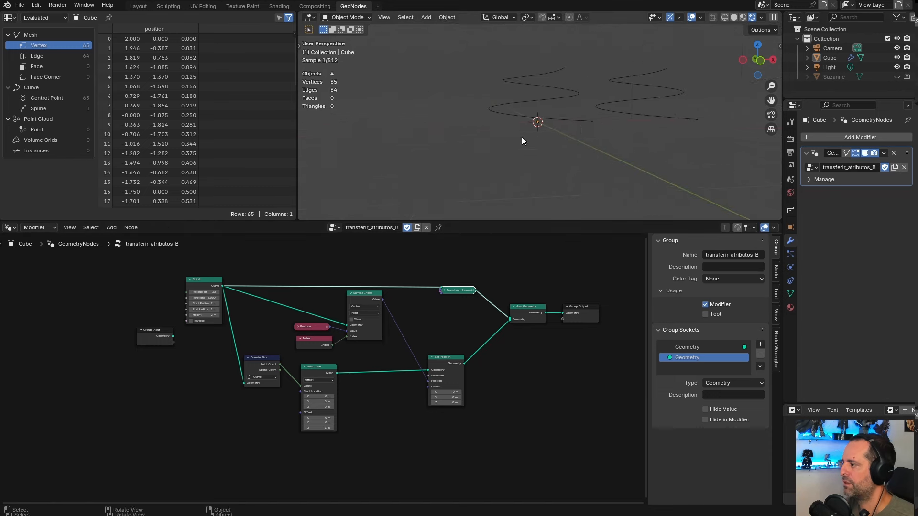
{"action": "middle_click_drag", "start_coordinate": [522, 141], "coordinate": [504, 165]}
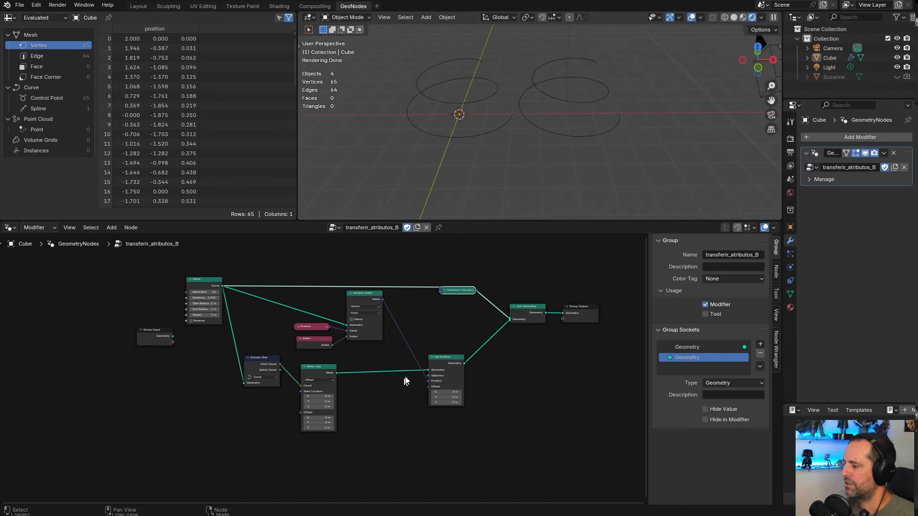
- Preview the Spiral node's curve on its own through a temporary Viewer and review its parameters
{"action": "scroll", "coordinate": [382, 368], "scroll_direction": "up", "scroll_amount": 1}
{"action": "scroll", "coordinate": [232, 289], "scroll_direction": "up", "scroll_amount": 2}
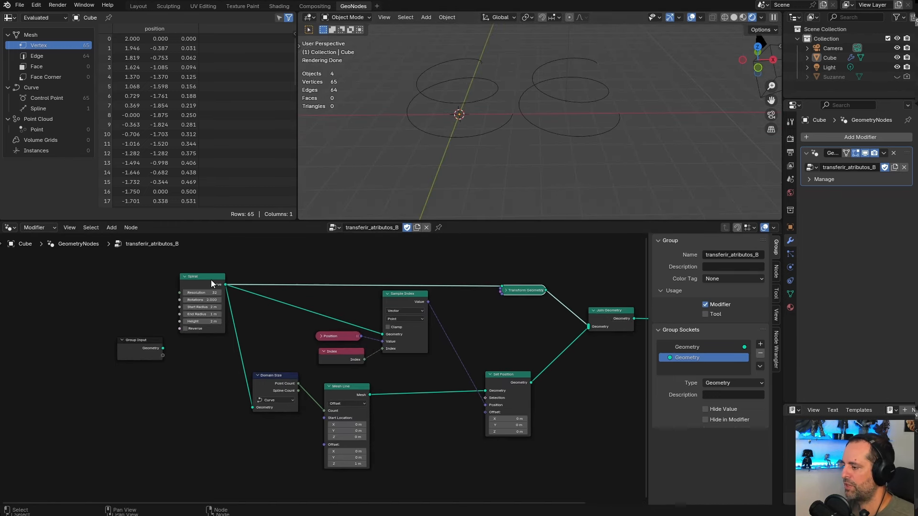
{"action": "left_click", "coordinate": [218, 280], "text": "ctrl+shift"}
{"action": "scroll", "coordinate": [219, 280], "scroll_direction": "up", "scroll_amount": 2}
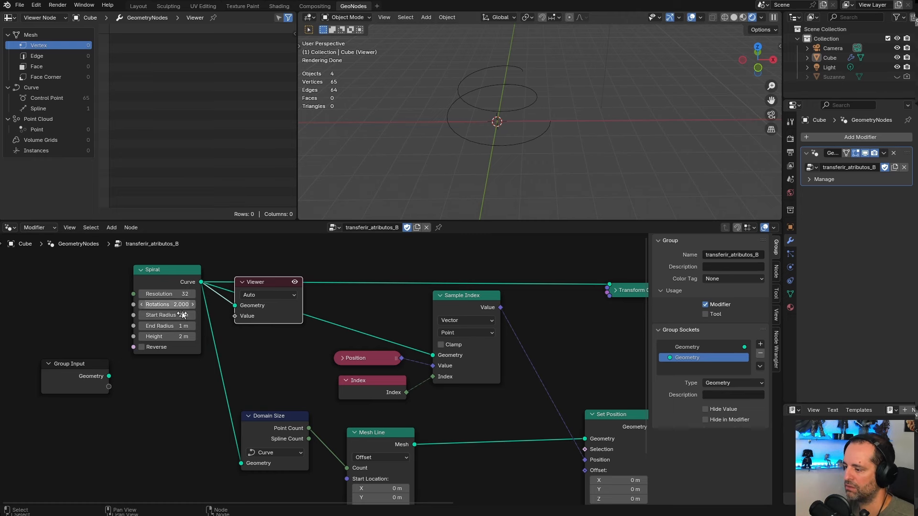
{"action": "mouse_move", "coordinate": [201, 286]}
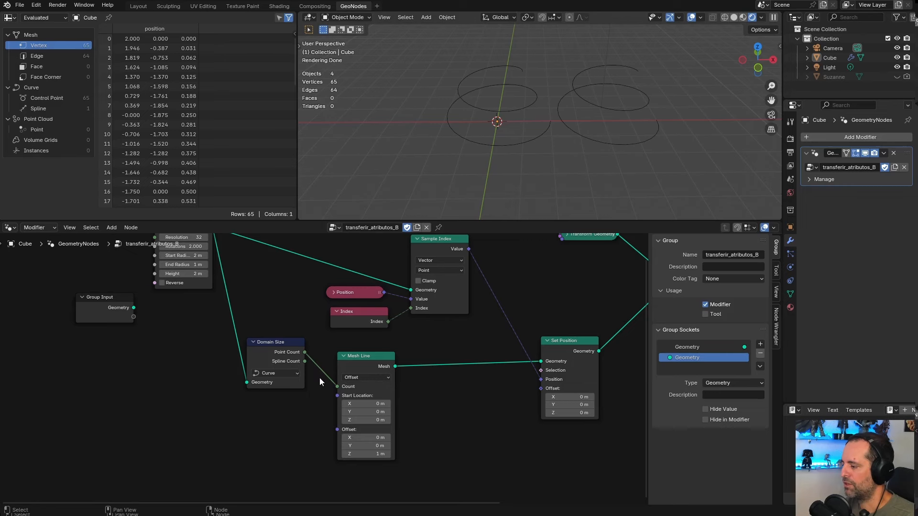
- Preview the Mesh Line output through a Viewer and disconnect Domain Size's Point Count from the Mesh Line's Count input
{"action": "middle_click_drag", "start_coordinate": [443, 349], "coordinate": [354, 357]}
{"action": "middle_click_drag", "start_coordinate": [391, 315], "coordinate": [407, 322]}
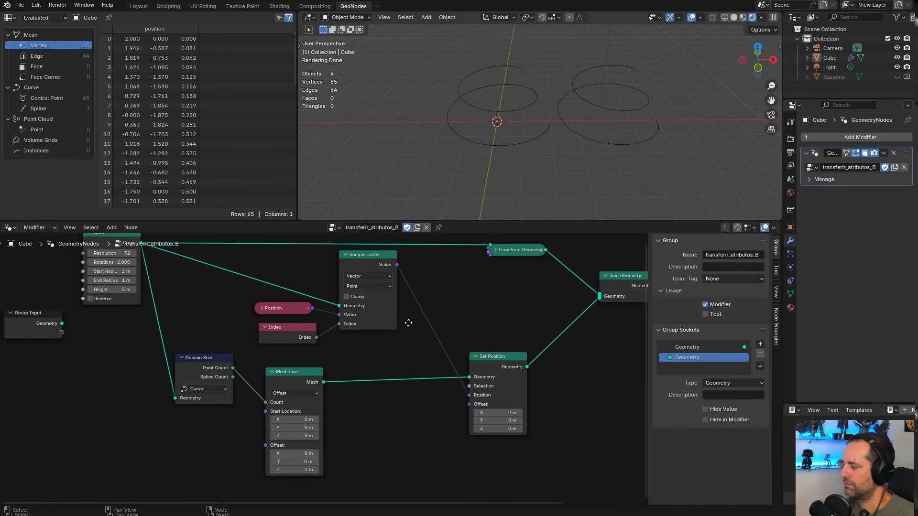
{"action": "left_click", "coordinate": [307, 379], "text": "ctrl+shift"}
{"action": "middle_click_drag", "start_coordinate": [500, 162], "coordinate": [501, 128]}
{"action": "scroll", "coordinate": [294, 361], "scroll_direction": "up", "scroll_amount": 2}
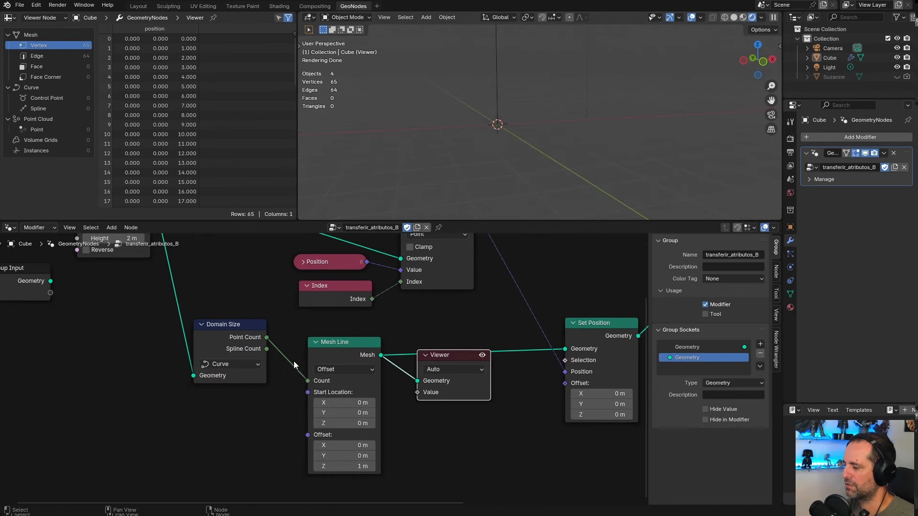
{"action": "left_click_drag", "start_coordinate": [308, 383], "coordinate": [356, 396]}
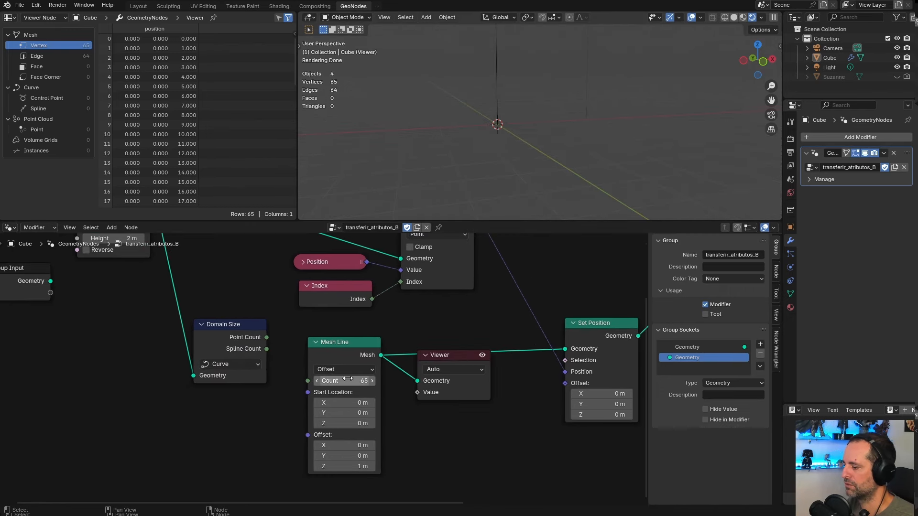
- Examine the link from the Spiral's curve to Domain Size and the component types that Domain Size offers
{"action": "middle_click_drag", "start_coordinate": [272, 311], "coordinate": [302, 358]}
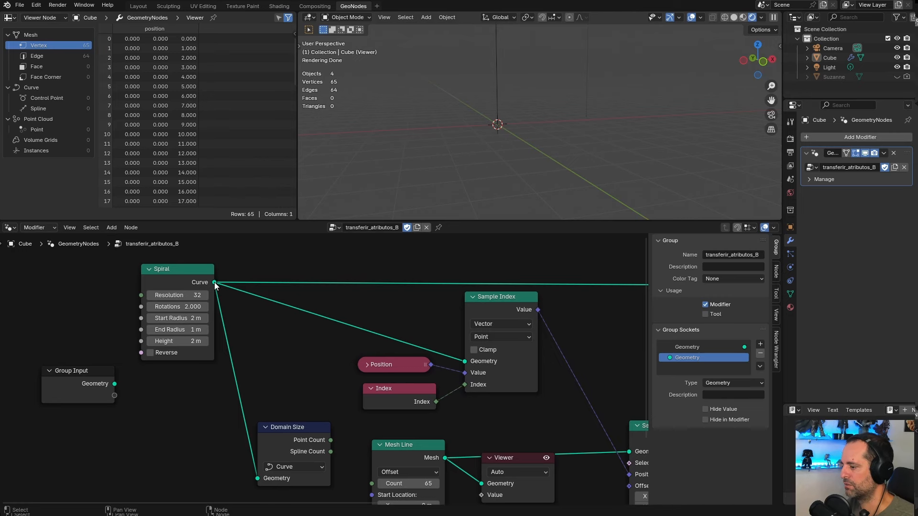
{"action": "middle_click_drag", "start_coordinate": [290, 388], "coordinate": [269, 309]}
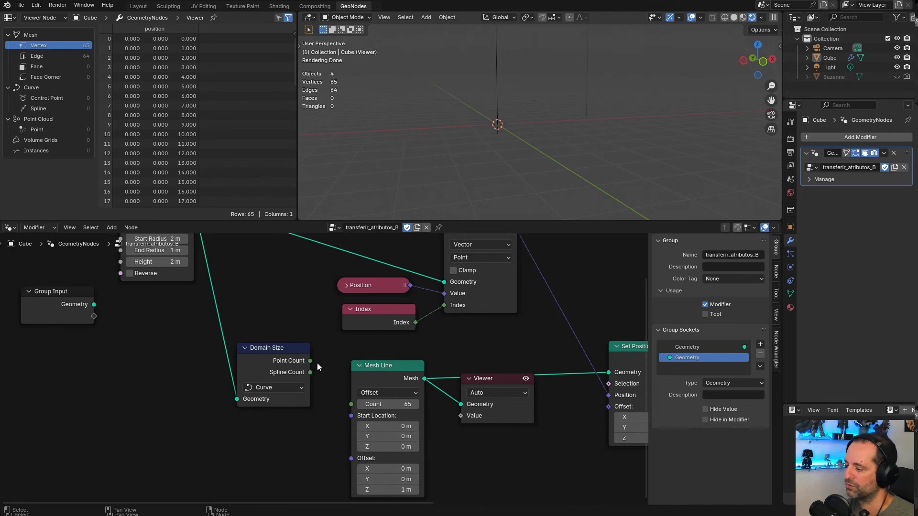
{"action": "scroll", "coordinate": [317, 366], "scroll_direction": "down", "scroll_amount": 3}
{"action": "scroll", "coordinate": [317, 373], "scroll_direction": "up", "scroll_amount": 4}
{"action": "middle_click_drag", "start_coordinate": [256, 317], "coordinate": [280, 350]}
{"action": "mouse_move", "coordinate": [283, 384]}
{"action": "left_mouse_down"}
{"action": "mouse_move", "coordinate": [280, 357]}
{"action": "mouse_move", "coordinate": [278, 378]}
{"action": "left_mouse_up"}
{"action": "left_click_drag", "start_coordinate": [329, 397], "coordinate": [337, 397]}
{"action": "middle_click_drag", "start_coordinate": [276, 332], "coordinate": [286, 346]}
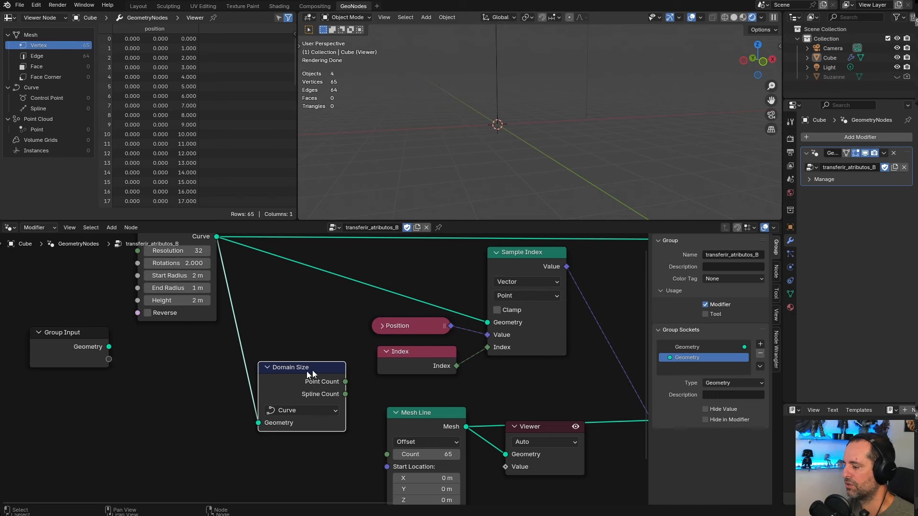
{"action": "scroll", "coordinate": [279, 353], "scroll_direction": "down", "scroll_amount": 3}
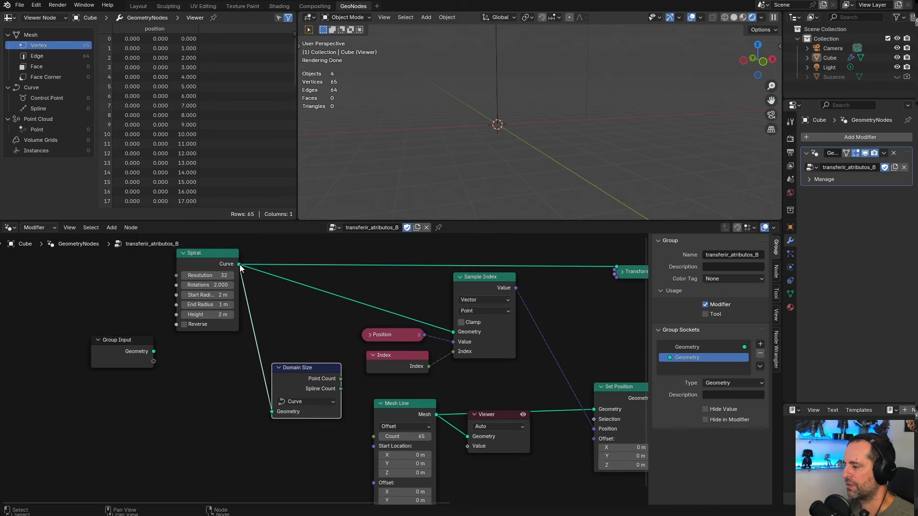
{"action": "scroll", "coordinate": [323, 371], "scroll_direction": "up", "scroll_amount": 1}
{"action": "left_click", "coordinate": [304, 402]}
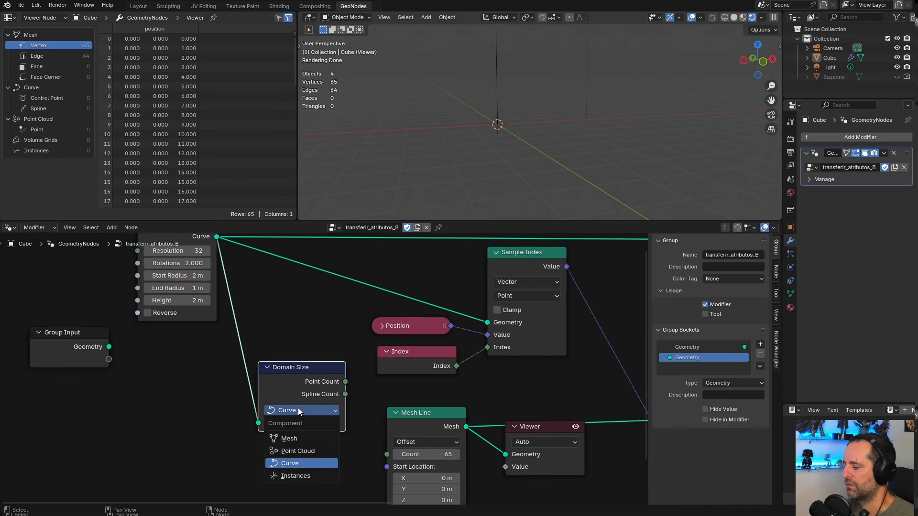
{"action": "left_click", "coordinate": [297, 409]}
- Reconnect Domain Size's Point Count output to the Mesh Line's Count input
{"action": "mouse_move", "coordinate": [345, 382]}
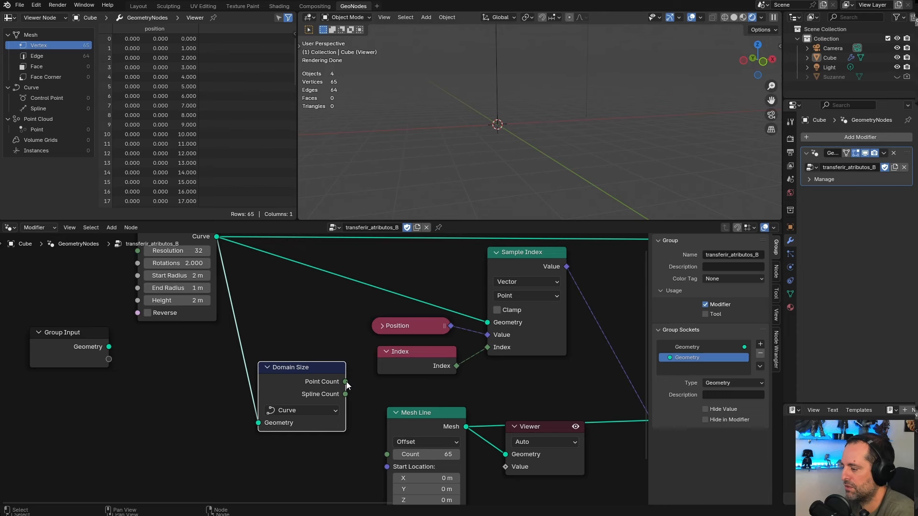
{"action": "scroll", "coordinate": [329, 365], "scroll_direction": "down", "scroll_amount": 1}
{"action": "left_click_drag", "start_coordinate": [318, 337], "coordinate": [354, 403]}
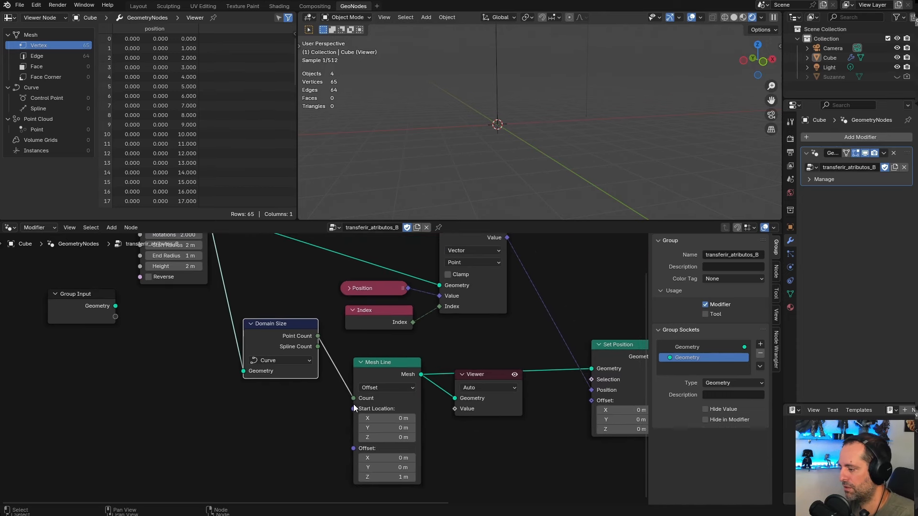
{"action": "scroll", "coordinate": [354, 404], "scroll_direction": "up", "scroll_amount": 2}
{"action": "middle_click_drag", "start_coordinate": [368, 413], "coordinate": [360, 366]}
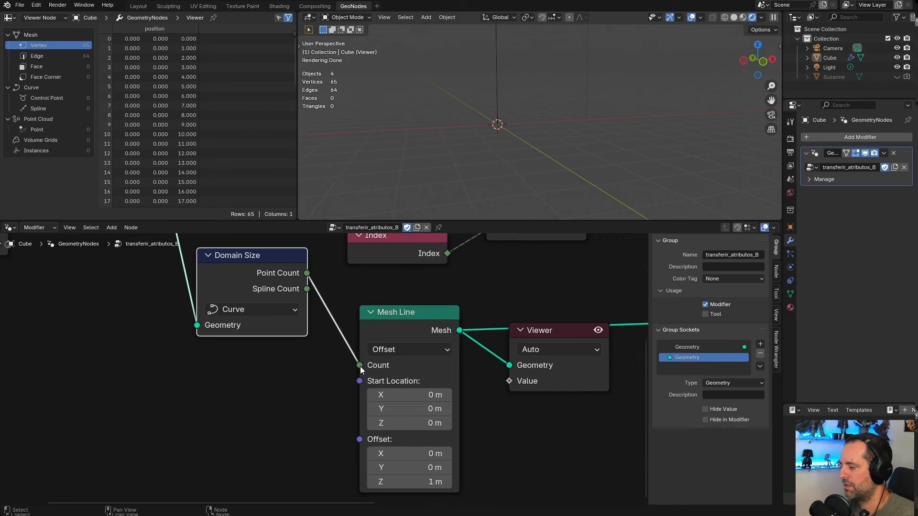
{"action": "mouse_move", "coordinate": [360, 366]}
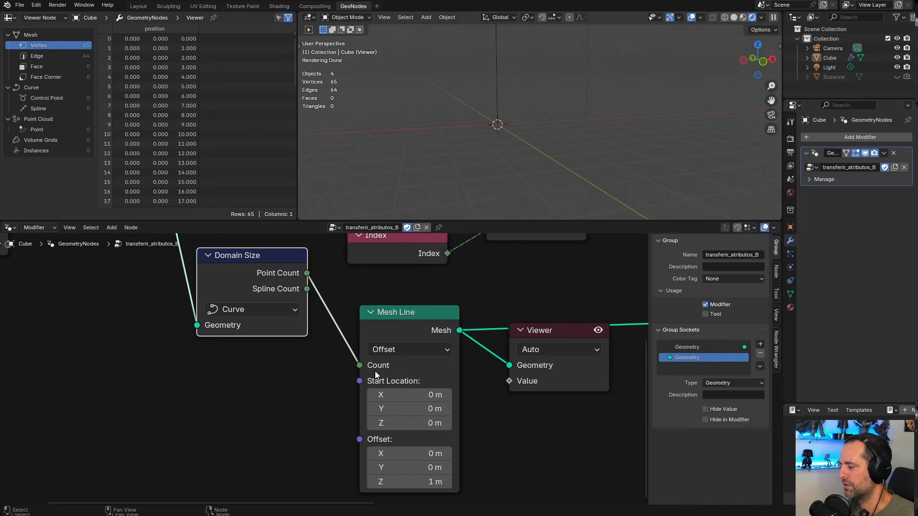
- Set the Mesh Line's Z offset to 0 m and check the previewed line in the viewport
{"action": "scroll", "coordinate": [467, 396], "scroll_direction": "down", "scroll_amount": 2}
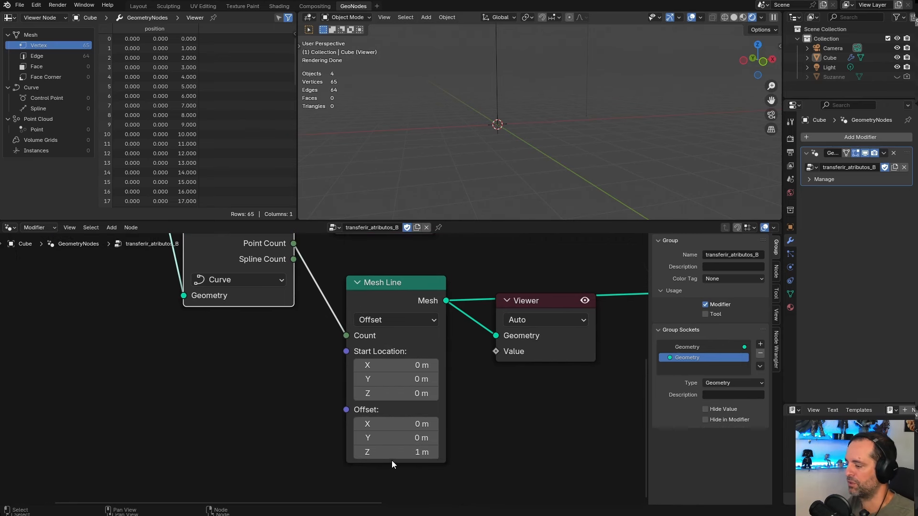
{"action": "left_click", "coordinate": [418, 453]}
{"action": "type", "text": "0"}
{"action": "key", "text": "Return"}
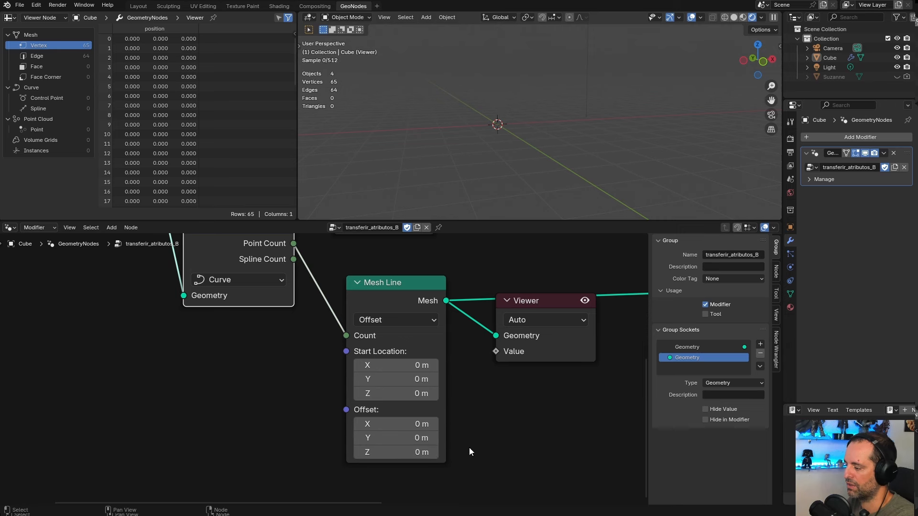
{"action": "middle_click_drag", "start_coordinate": [518, 122], "coordinate": [512, 139]}
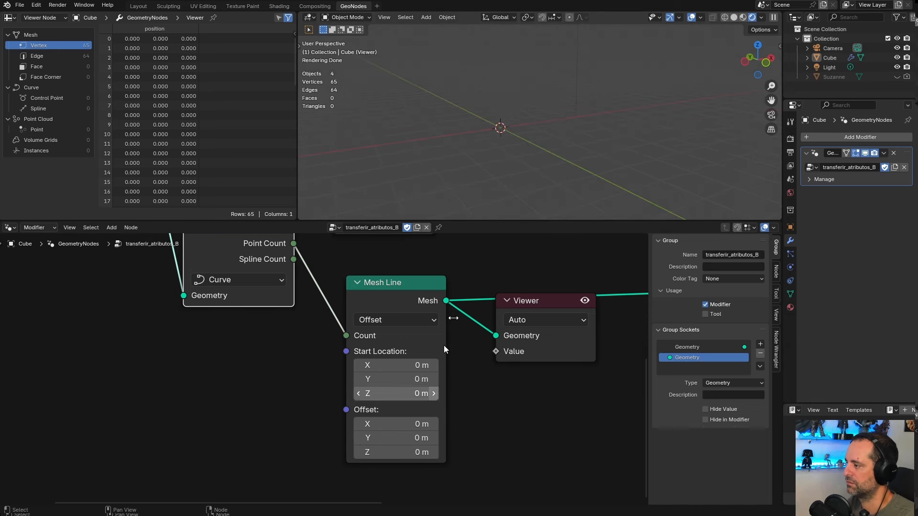
- Try a Z offset of -0.1 m on the Mesh Line, then set it back to 0 m
{"action": "left_click_drag", "start_coordinate": [394, 448], "coordinate": [386, 448]}
{"action": "left_click", "coordinate": [395, 449]}
{"action": "left_click", "coordinate": [480, 424]}
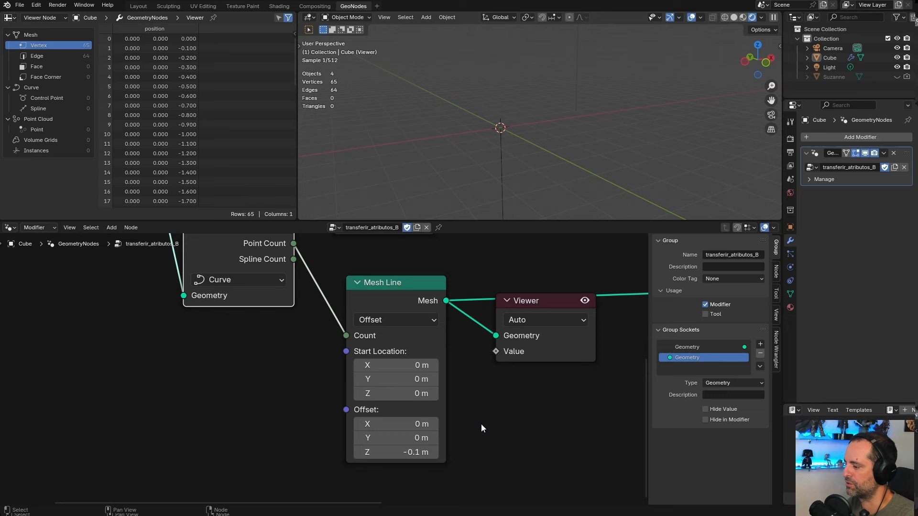
{"action": "left_click", "coordinate": [412, 452]}
{"action": "type", "text": "0"}
{"action": "key", "text": "Return"}
- Delete the Mesh Line's Viewer node and cut the link from Sample Index's Value to Set Position's Position
{"action": "scroll", "coordinate": [459, 441], "scroll_direction": "down", "scroll_amount": 4}
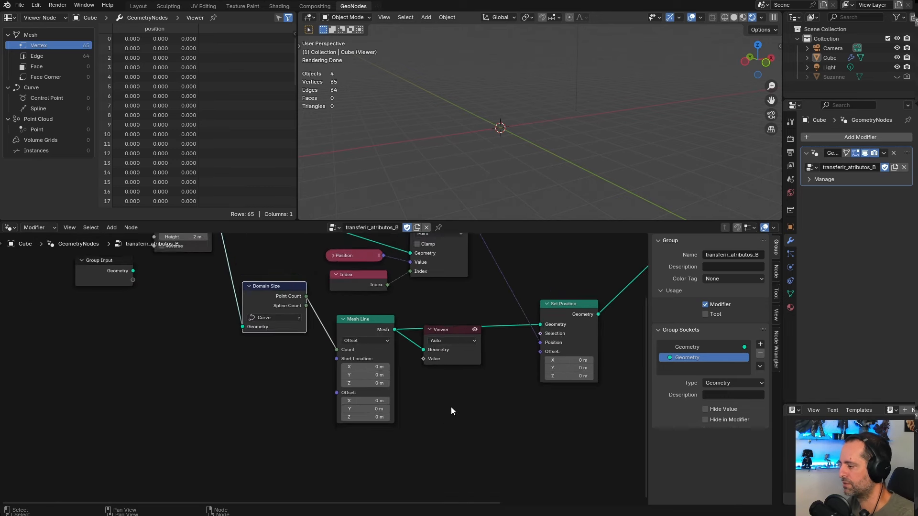
{"action": "key", "text": "x"}
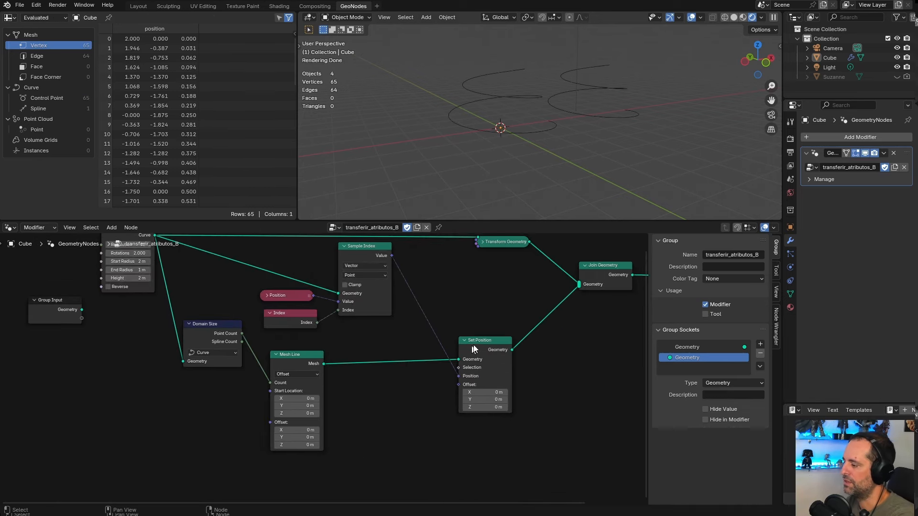
{"action": "left_click_drag", "start_coordinate": [483, 344], "coordinate": [486, 348]}
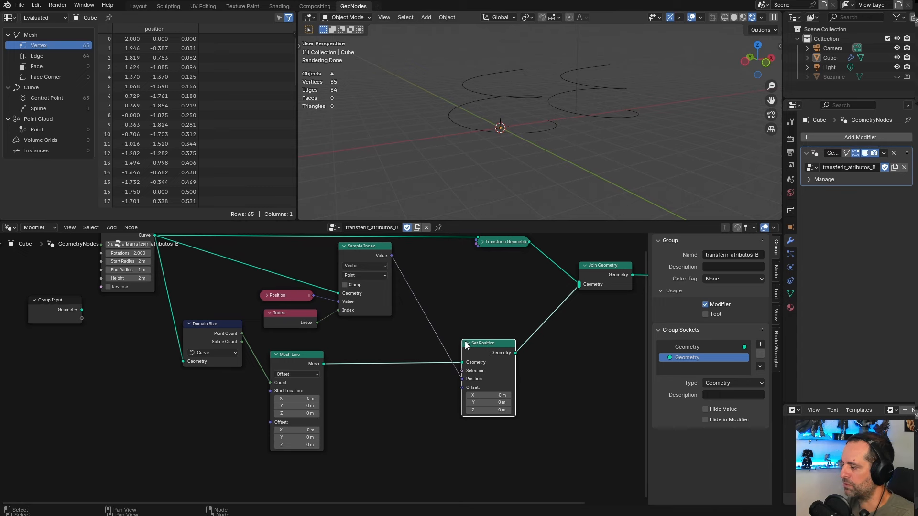
{"action": "right_click_drag", "start_coordinate": [434, 352], "coordinate": [451, 314], "text": "ctrl"}
- Set the Mesh Line's Z offset to 1 m
{"action": "left_click_drag", "start_coordinate": [306, 362], "coordinate": [311, 363]}
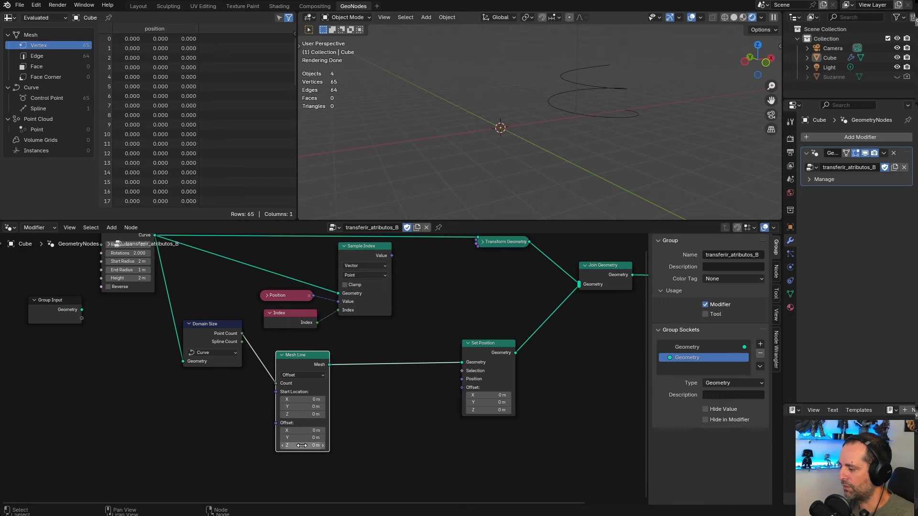
{"action": "left_click", "coordinate": [308, 445]}
{"action": "type", "text": "1"}
{"action": "key", "text": "Return"}
- Examine the Set Position node's inputs, then the Sample Index node with its Spiral, Position and Index inputs
{"action": "left_click_drag", "start_coordinate": [468, 351], "coordinate": [466, 354]}
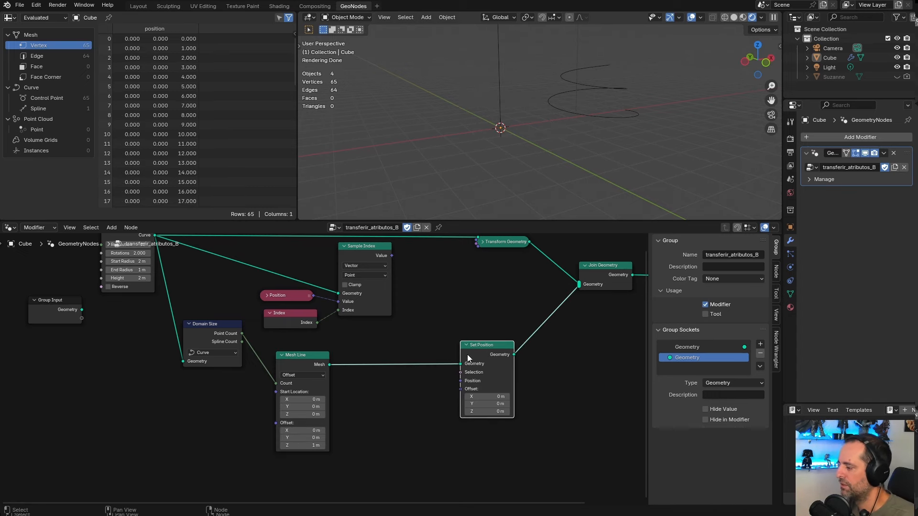
{"action": "scroll", "coordinate": [490, 345], "scroll_direction": "up", "scroll_amount": 3}
{"action": "left_click_drag", "start_coordinate": [523, 367], "coordinate": [521, 368]}
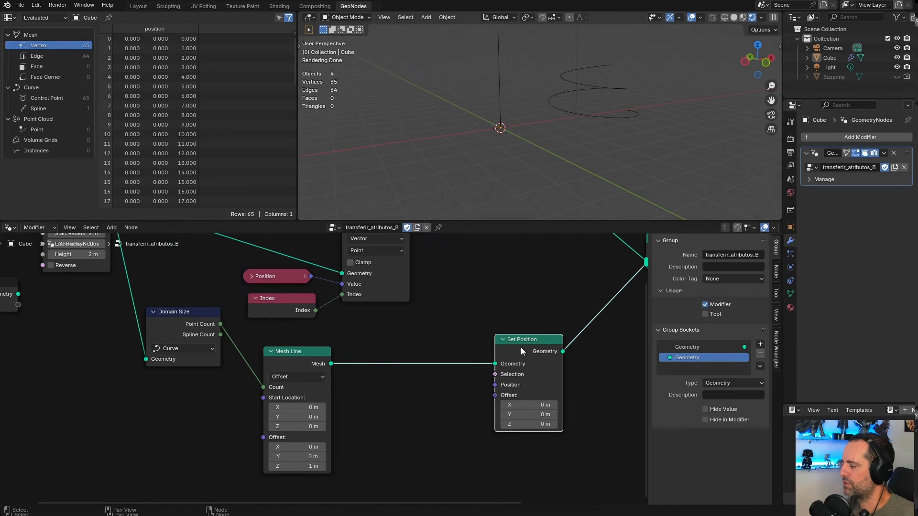
{"action": "scroll", "coordinate": [484, 334], "scroll_direction": "down", "scroll_amount": 2}
{"action": "middle_click_drag", "start_coordinate": [488, 326], "coordinate": [375, 352]}
{"action": "scroll", "coordinate": [378, 332], "scroll_direction": "up", "scroll_amount": 2}
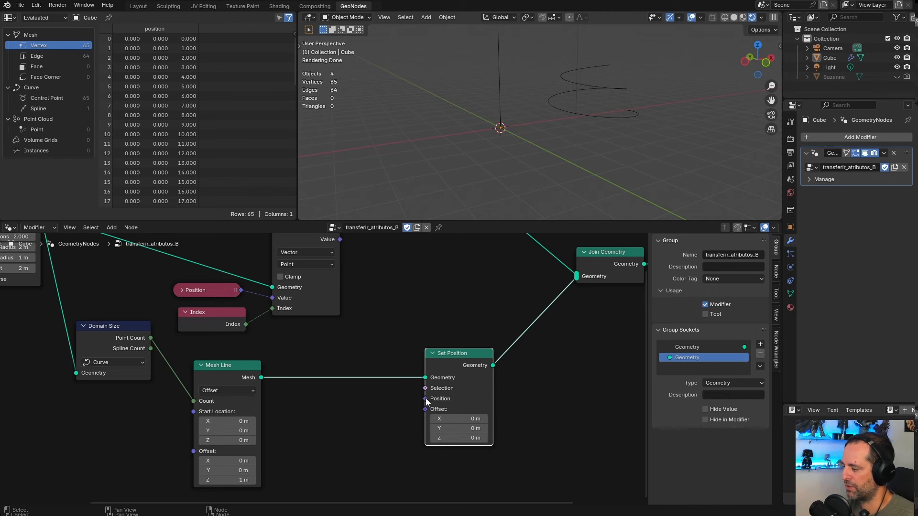
{"action": "middle_click_drag", "start_coordinate": [374, 306], "coordinate": [384, 332]}
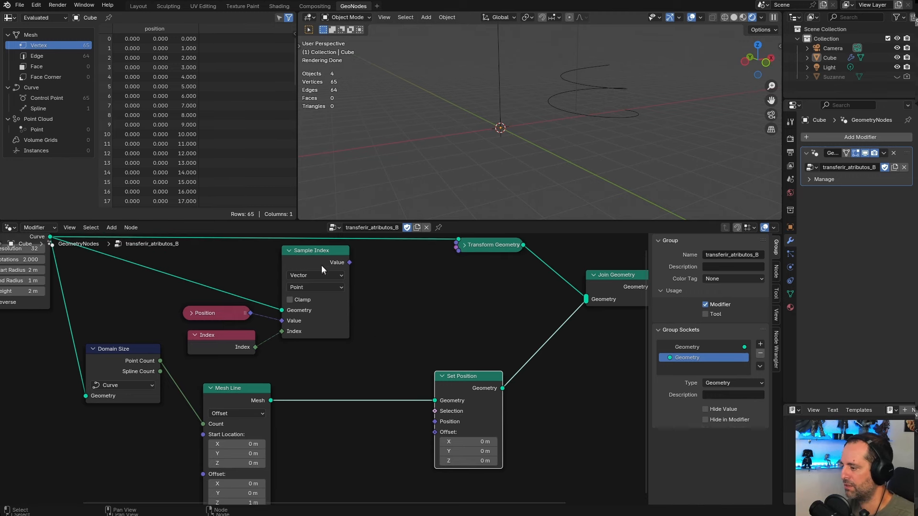
{"action": "middle_click_drag", "start_coordinate": [321, 266], "coordinate": [365, 293]}
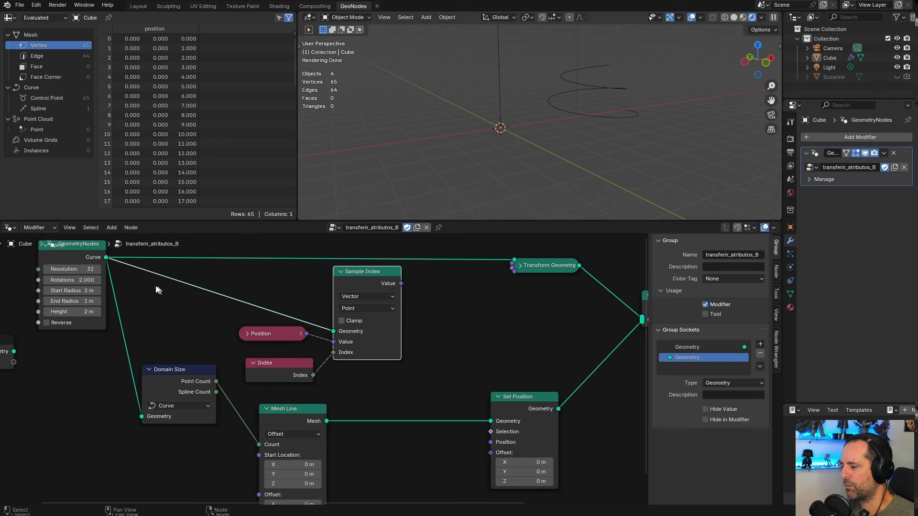
{"action": "middle_click_drag", "start_coordinate": [415, 297], "coordinate": [397, 269]}
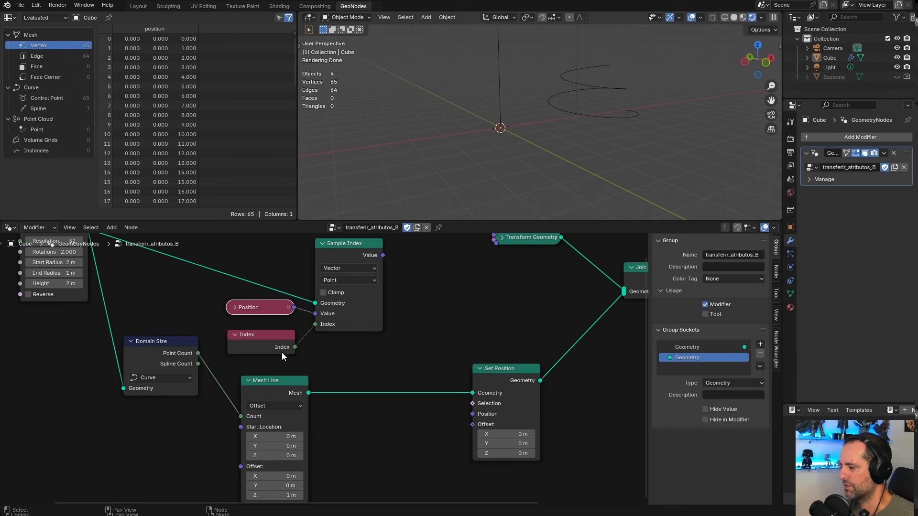
- Connect Sample Index's Value to Set Position's Position again and view both spirals from above
{"action": "left_click_drag", "start_coordinate": [383, 255], "coordinate": [472, 415]}
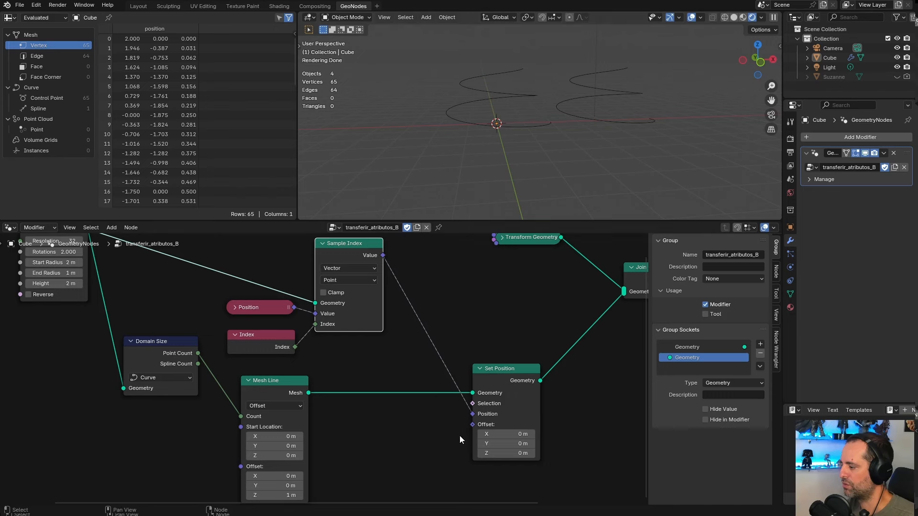
{"action": "left_click_drag", "start_coordinate": [266, 383], "coordinate": [264, 380]}
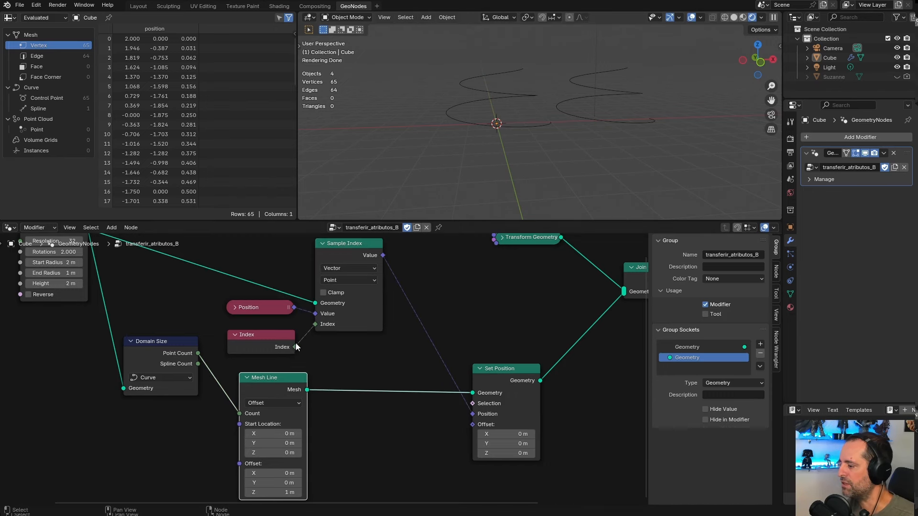
{"action": "mouse_move", "coordinate": [532, 129]}
{"action": "middle_mouse_down"}
{"action": "mouse_move", "coordinate": [527, 162]}
{"action": "mouse_move", "coordinate": [546, 125]}
{"action": "middle_mouse_up"}
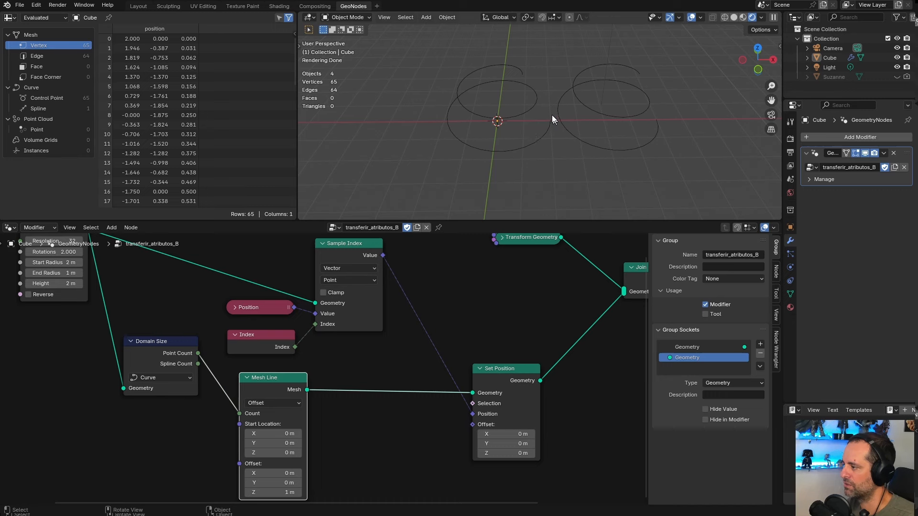
{"action": "left_click_drag", "start_coordinate": [283, 383], "coordinate": [285, 381]}
{"action": "left_click", "coordinate": [283, 383]}
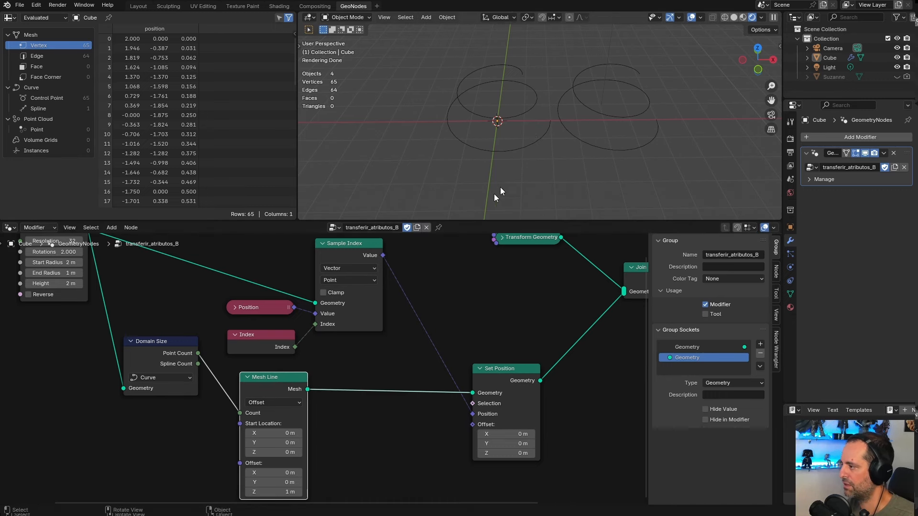
{"action": "middle_click_drag", "start_coordinate": [500, 188], "coordinate": [540, 172]}
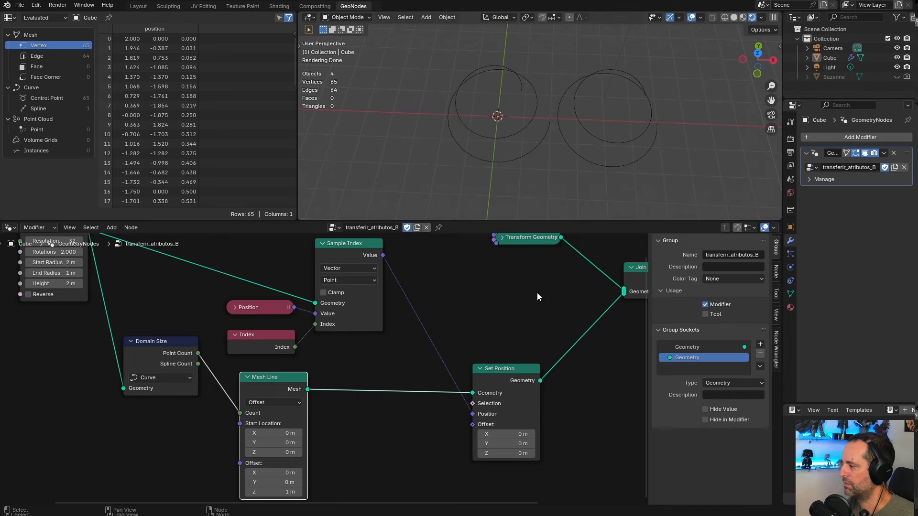
- Expand the Transform Geometry node and set its X translation to 0 m to overlap the two spirals
{"action": "scroll", "coordinate": [538, 292], "scroll_direction": "down", "scroll_amount": 1}
{"action": "middle_click_drag", "start_coordinate": [483, 272], "coordinate": [461, 309]}
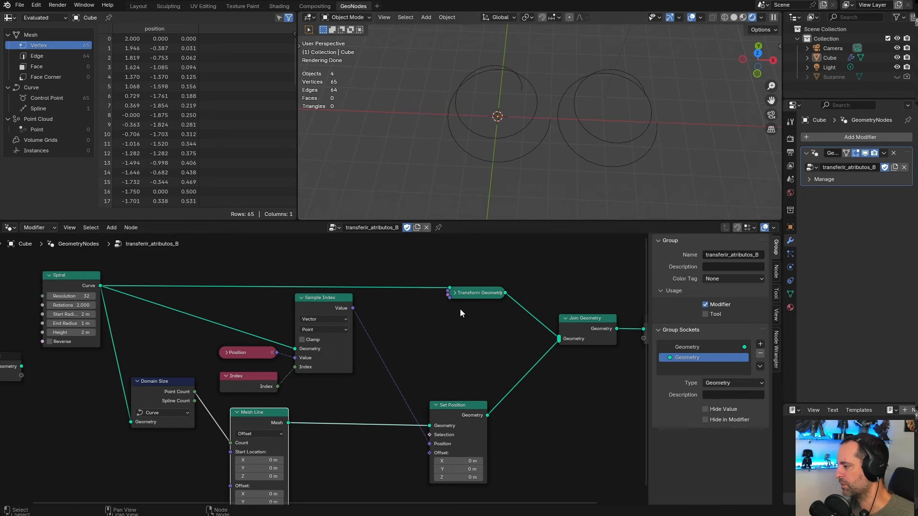
{"action": "left_click", "coordinate": [455, 293]}
{"action": "left_click", "coordinate": [455, 293]}
{"action": "left_click", "coordinate": [454, 293]}
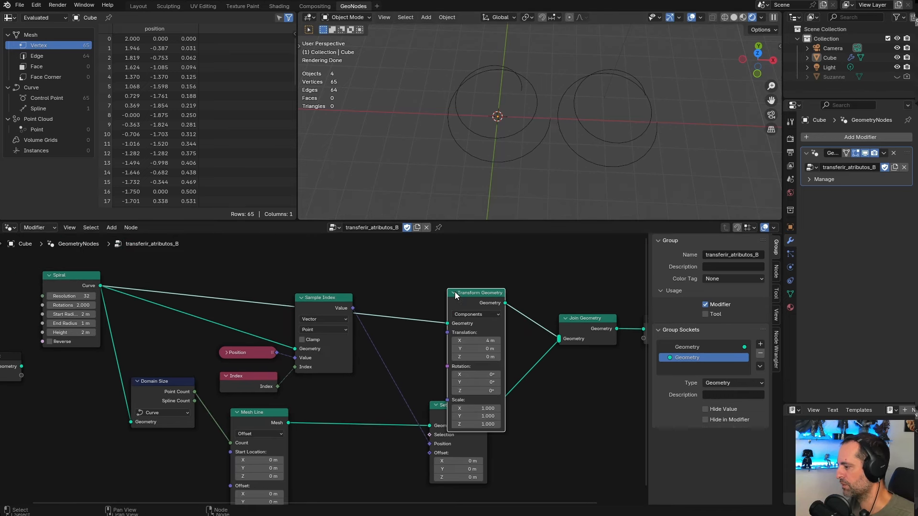
{"action": "left_click", "coordinate": [480, 340]}
{"action": "type", "text": "0"}
{"action": "key", "text": "Return"}
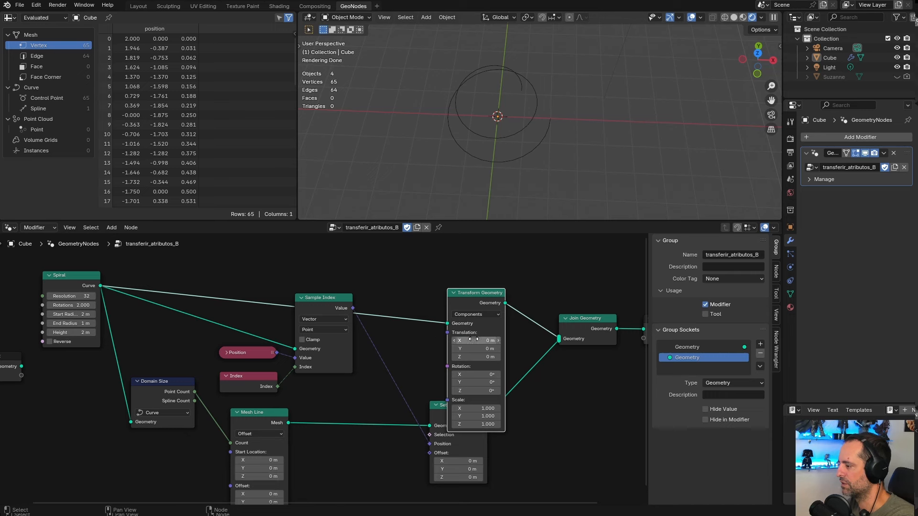
- Undo the X translation change and collapse the Transform Geometry node
{"action": "key", "text": "ctrl+z"}
{"action": "left_click", "coordinate": [454, 293]}
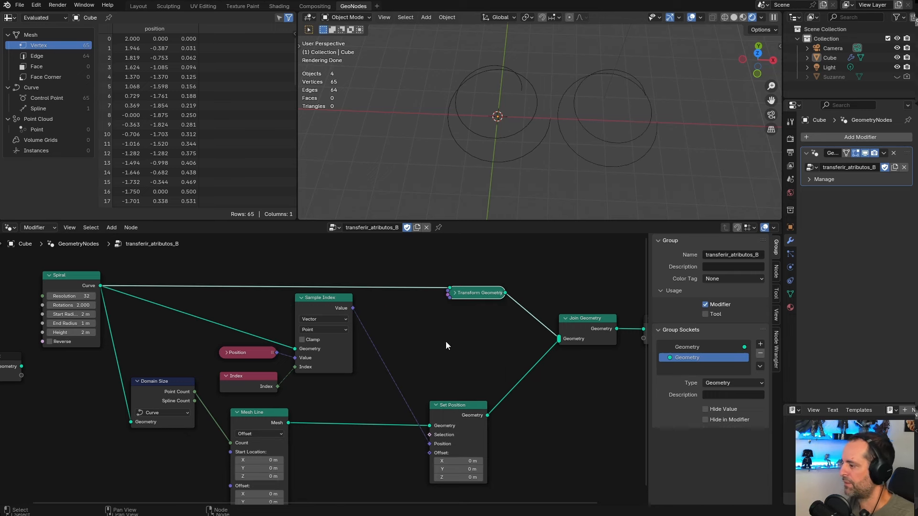
{"action": "left_click_drag", "start_coordinate": [478, 293], "coordinate": [479, 296]}
- Compare the two spirals from different angles and review the node tree around the Spiral and Sample Index nodes
{"action": "middle_click_drag", "start_coordinate": [548, 176], "coordinate": [566, 121]}
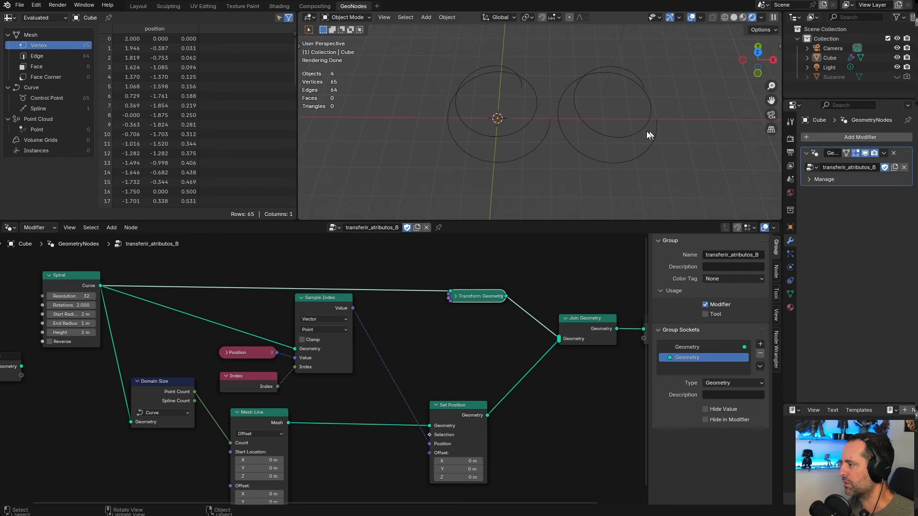
{"action": "middle_click_drag", "start_coordinate": [572, 162], "coordinate": [549, 131]}
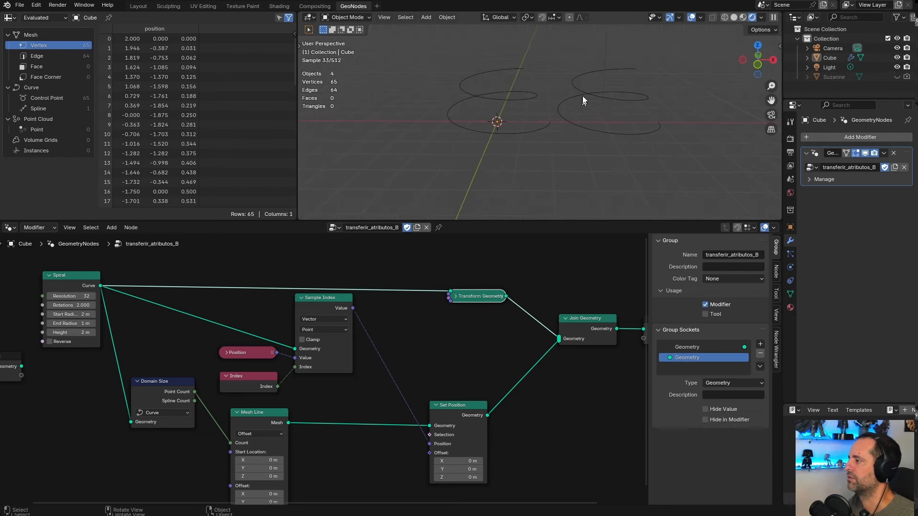
{"action": "scroll", "coordinate": [466, 351], "scroll_direction": "down", "scroll_amount": 1}
{"action": "middle_click_drag", "start_coordinate": [467, 352], "coordinate": [574, 327]}
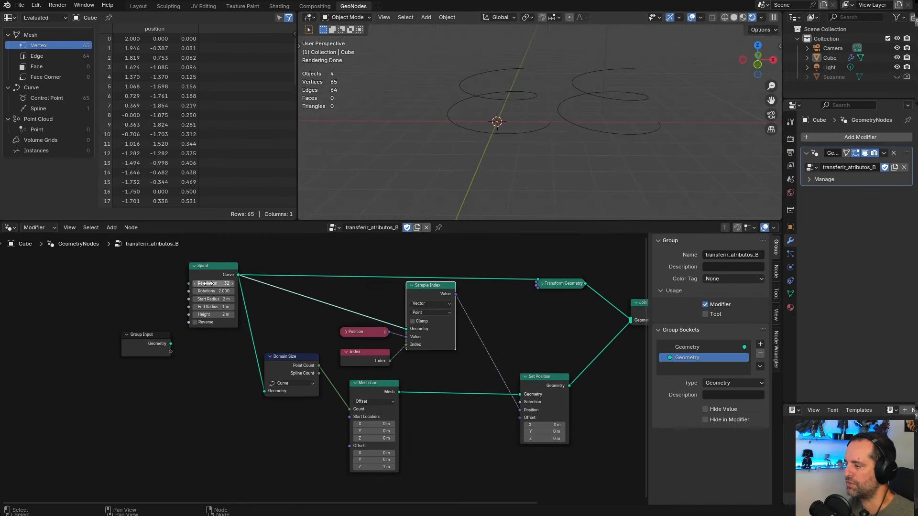
- Lower the Spiral node's Resolution to 6
{"action": "scroll", "coordinate": [301, 360], "scroll_direction": "up", "scroll_amount": 1}
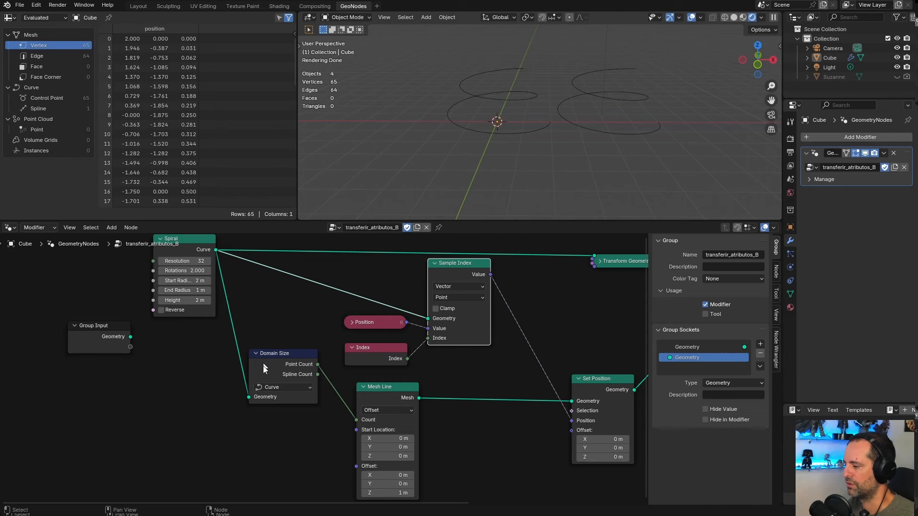
{"action": "middle_click_drag", "start_coordinate": [248, 281], "coordinate": [260, 314]}
{"action": "left_click_drag", "start_coordinate": [197, 295], "coordinate": [73, 295]}
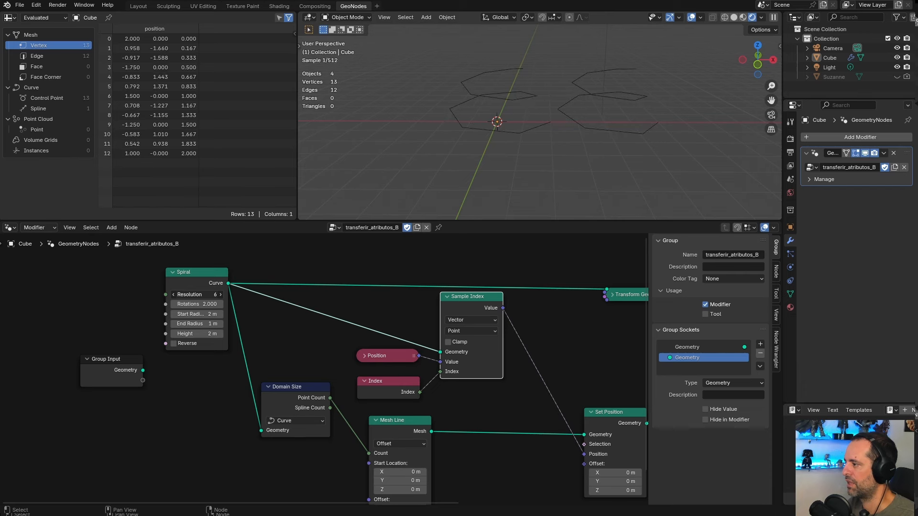
- Examine the Sample Index and Set Position connections and compare both low-resolution spirals from a higher angle
{"action": "middle_click_drag", "start_coordinate": [411, 418], "coordinate": [239, 395]}
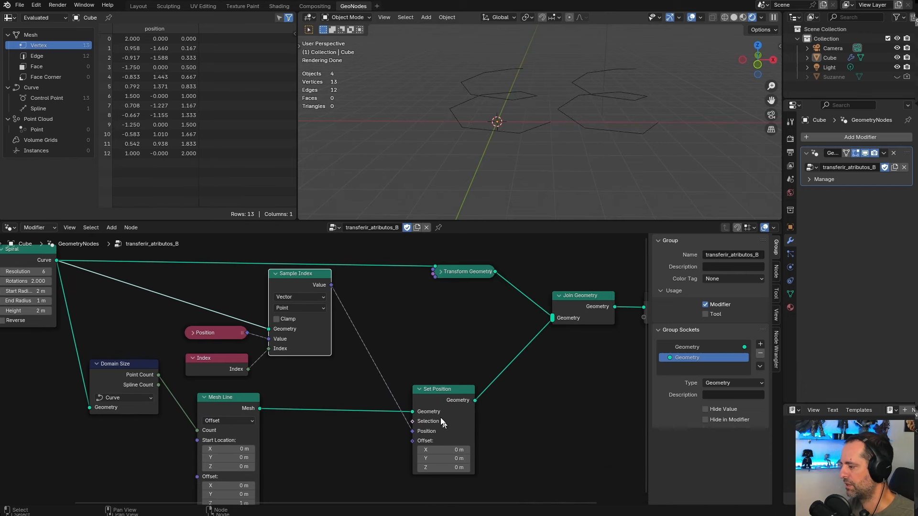
{"action": "left_click_drag", "start_coordinate": [296, 287], "coordinate": [294, 286]}
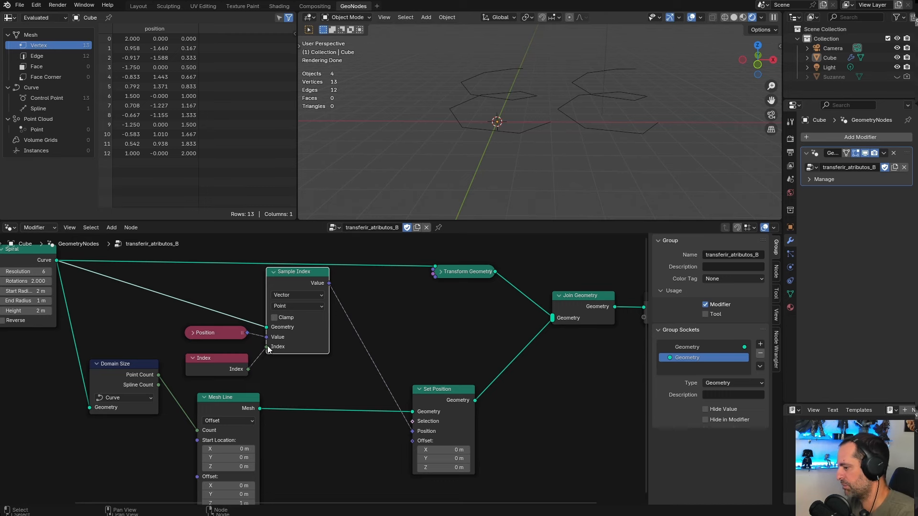
{"action": "middle_click_drag", "start_coordinate": [535, 201], "coordinate": [620, 153]}
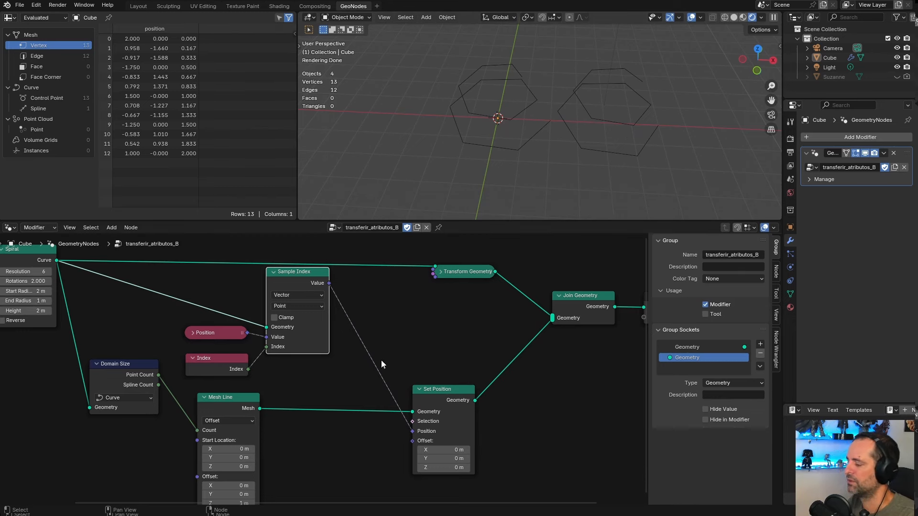
{"action": "key", "text": "Home"}
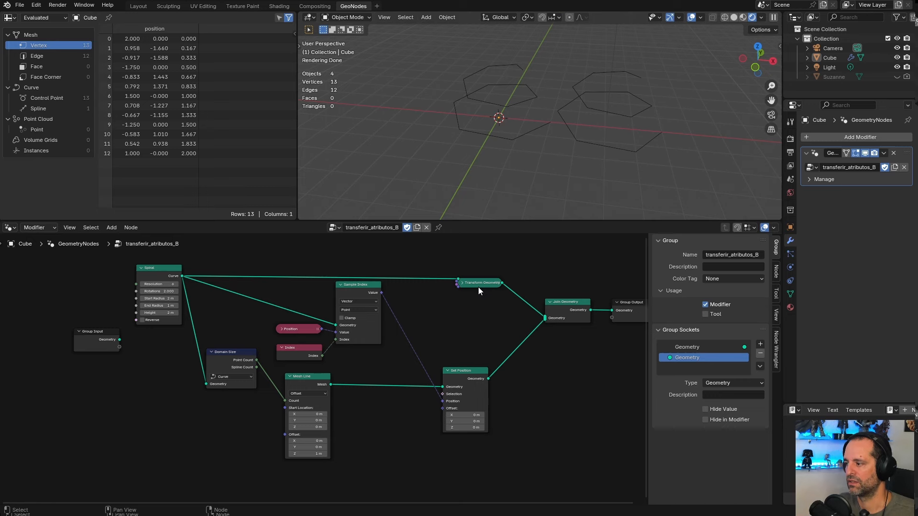
- Select the Cube object that holds both spirals and nudge the Set Position node slightly in the node tree
{"action": "left_click", "coordinate": [524, 96]}
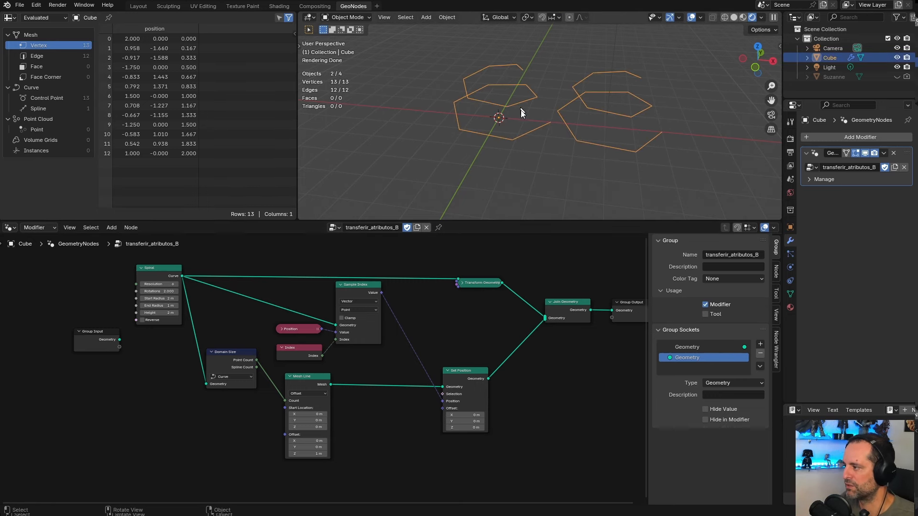
{"action": "left_click", "coordinate": [541, 168]}
{"action": "left_click", "coordinate": [502, 134]}
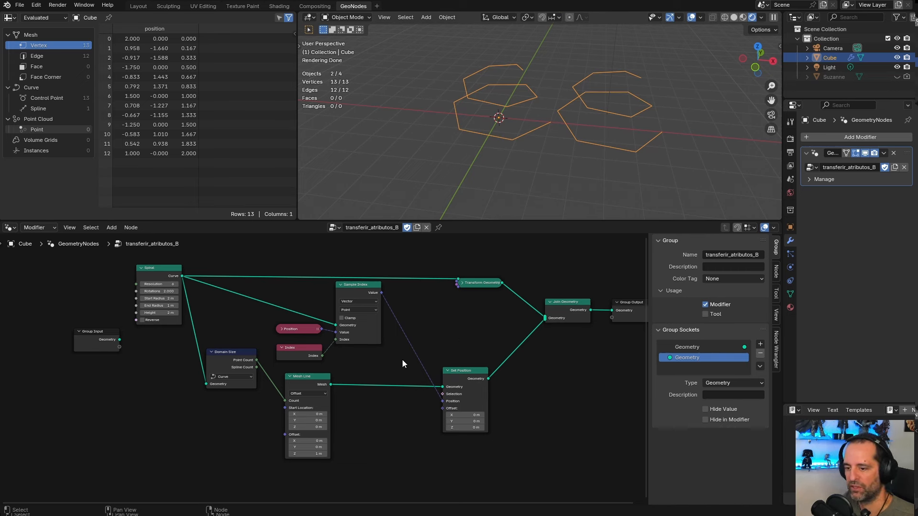
{"action": "left_click_drag", "start_coordinate": [456, 371], "coordinate": [457, 372]}
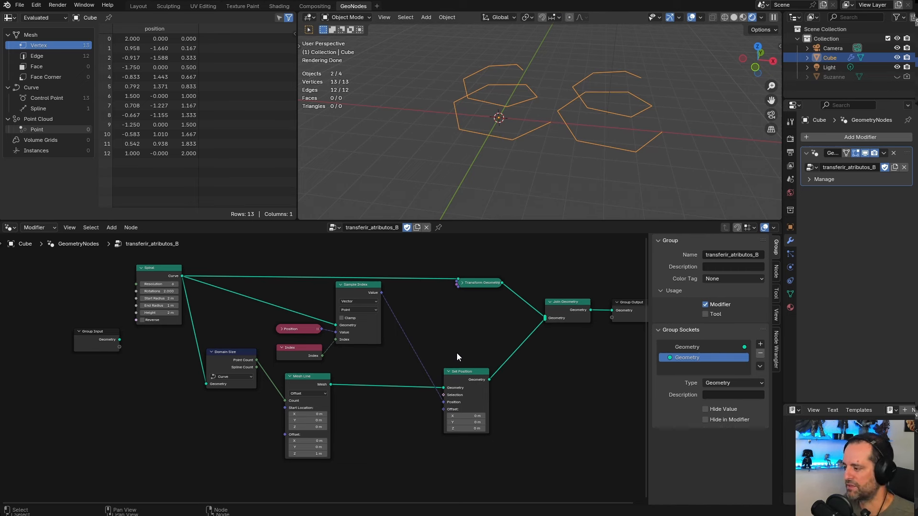